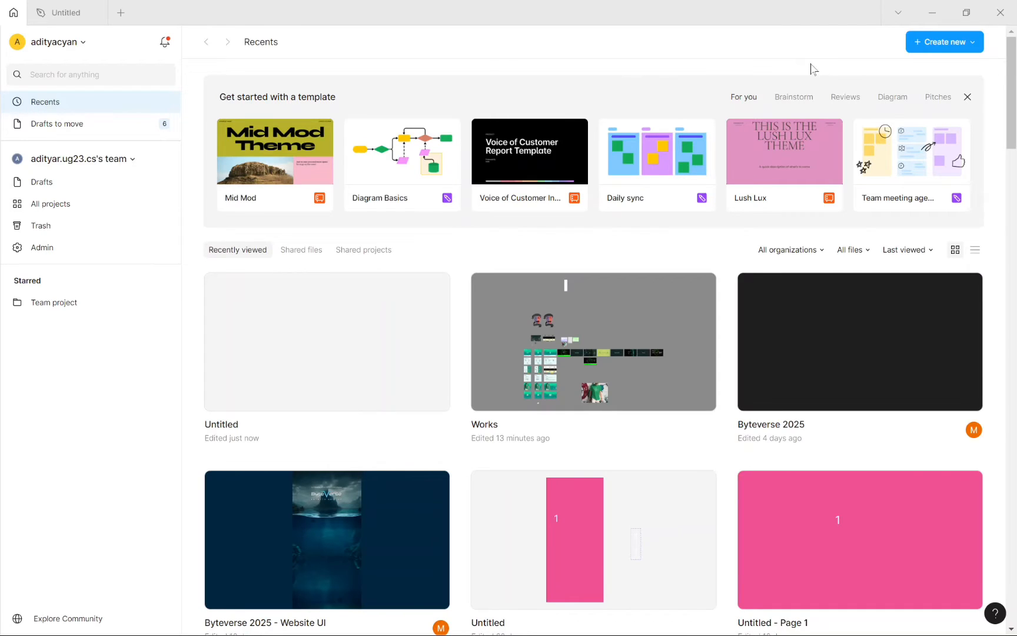
# Step: Create a new blank Figma design file via Create new > Design file
pyautogui.click(974, 42)
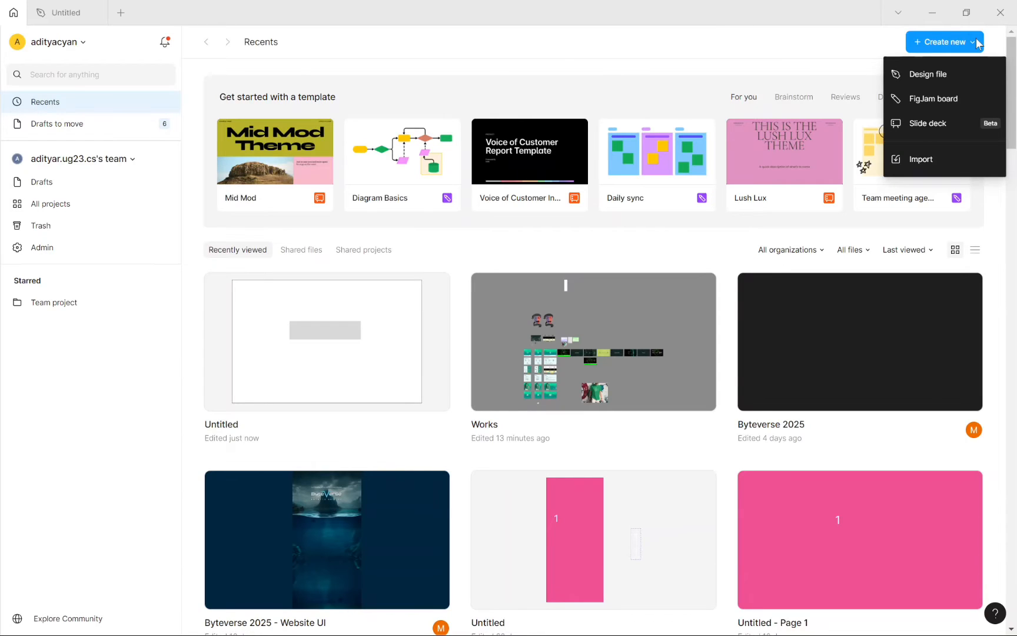
pyautogui.click(736, 54)
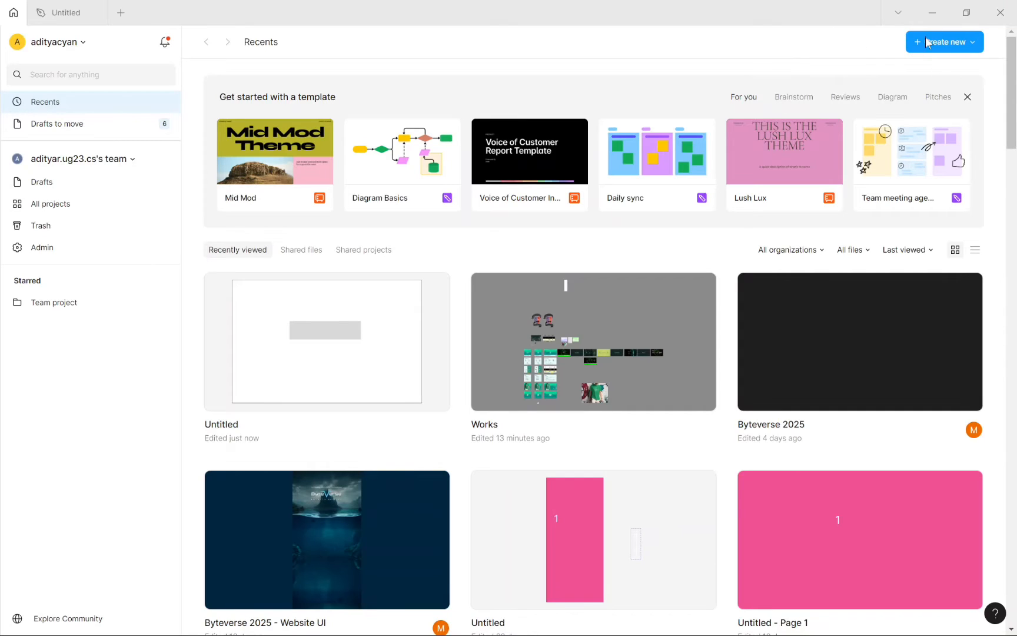
pyautogui.click(972, 47)
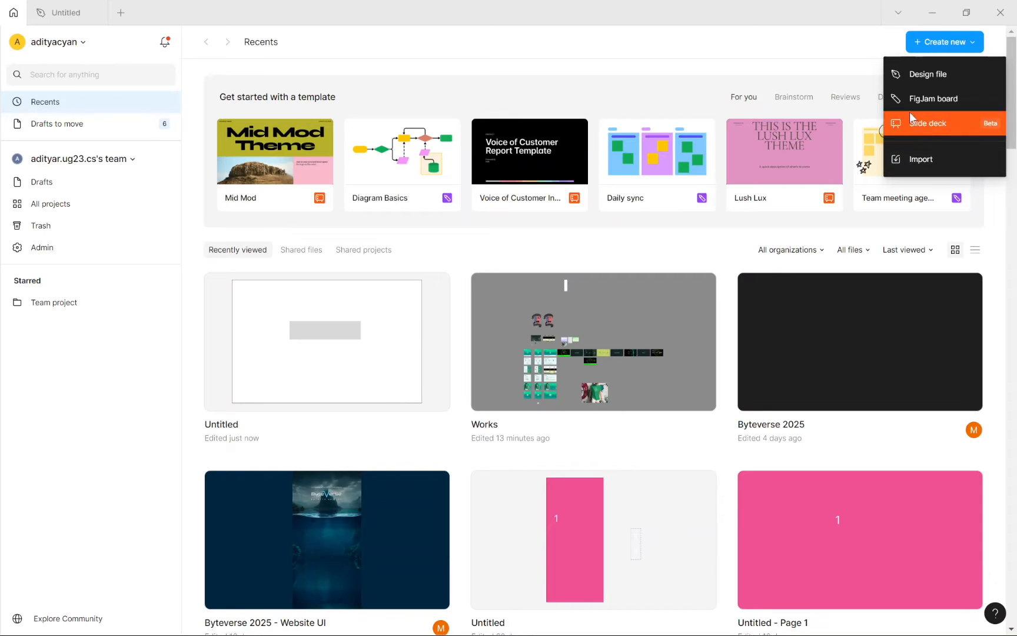
pyautogui.click(914, 79)
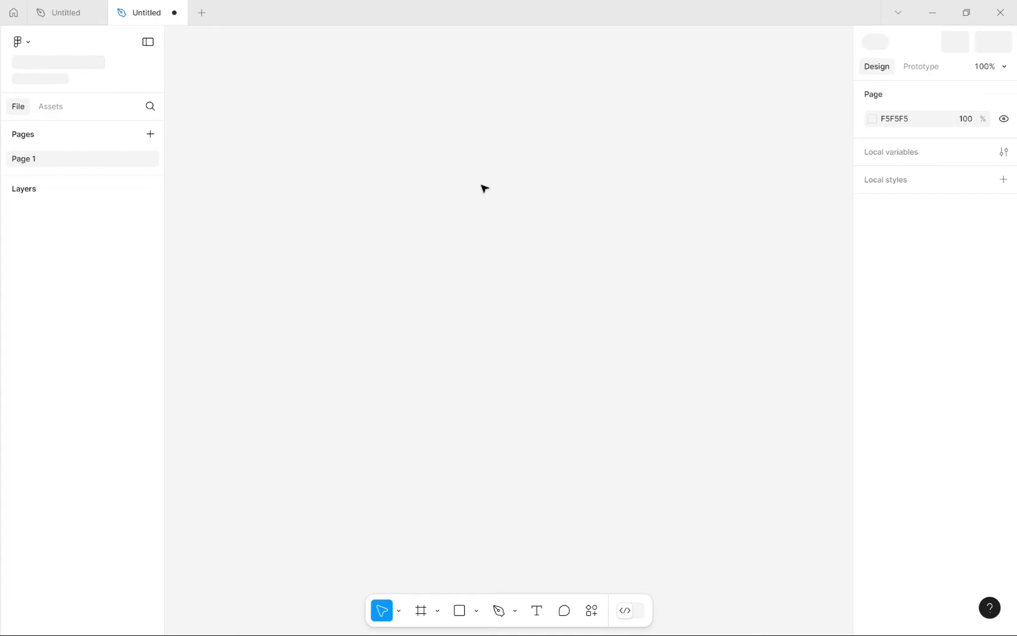
# Step: Close the older Untitled tab and rename the new file to 'ui tutorial'
pyautogui.click(95, 14)
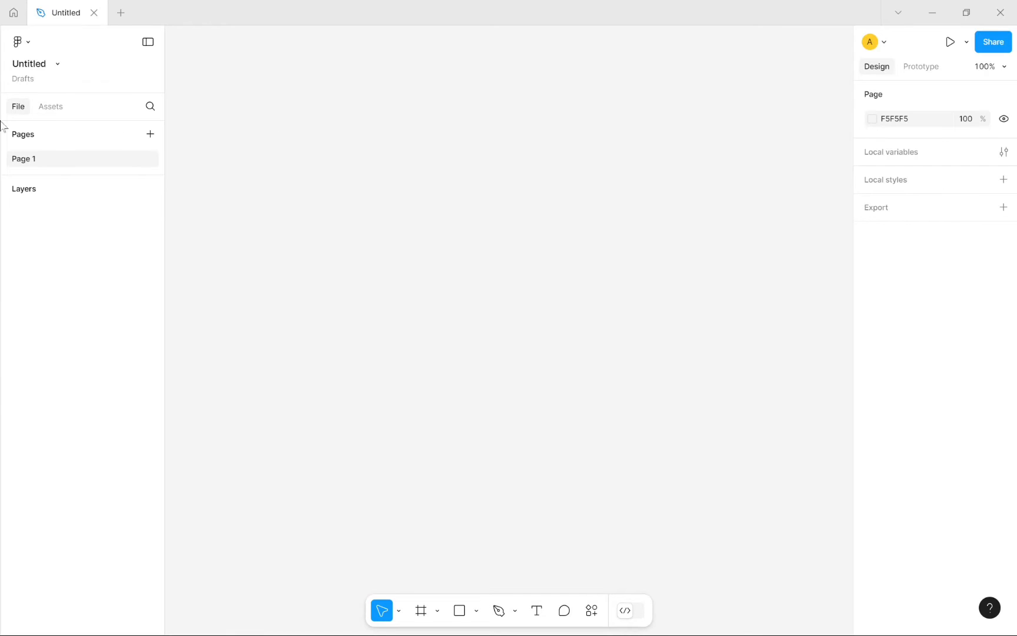
pyautogui.moveTo(4, 626)
pyautogui.click(24, 66)
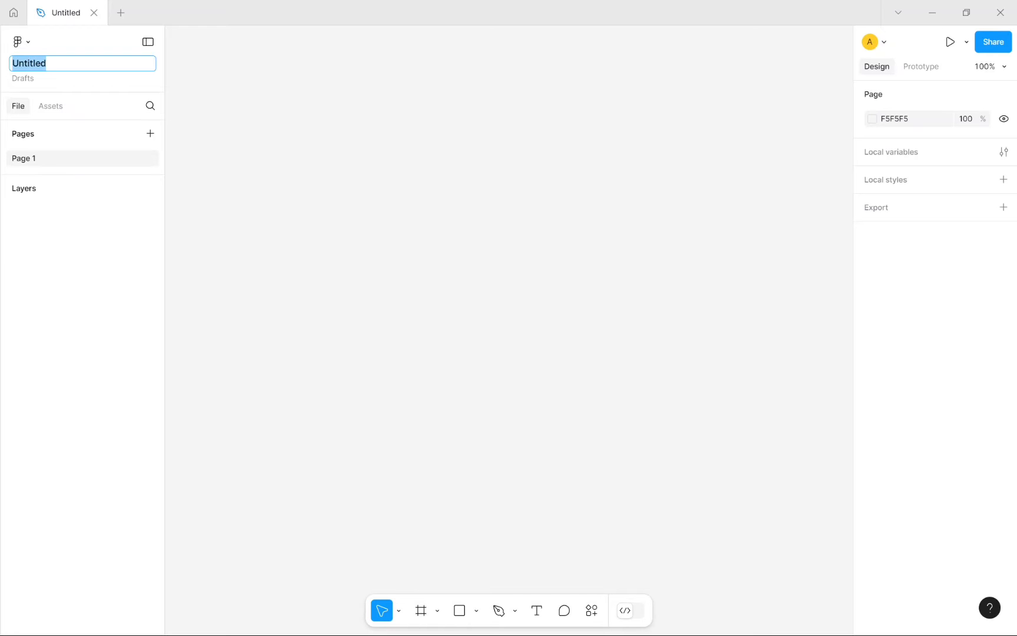
pyautogui.press('BackSpace')
pyautogui.write('ui tutorial')
pyautogui.press('Return')
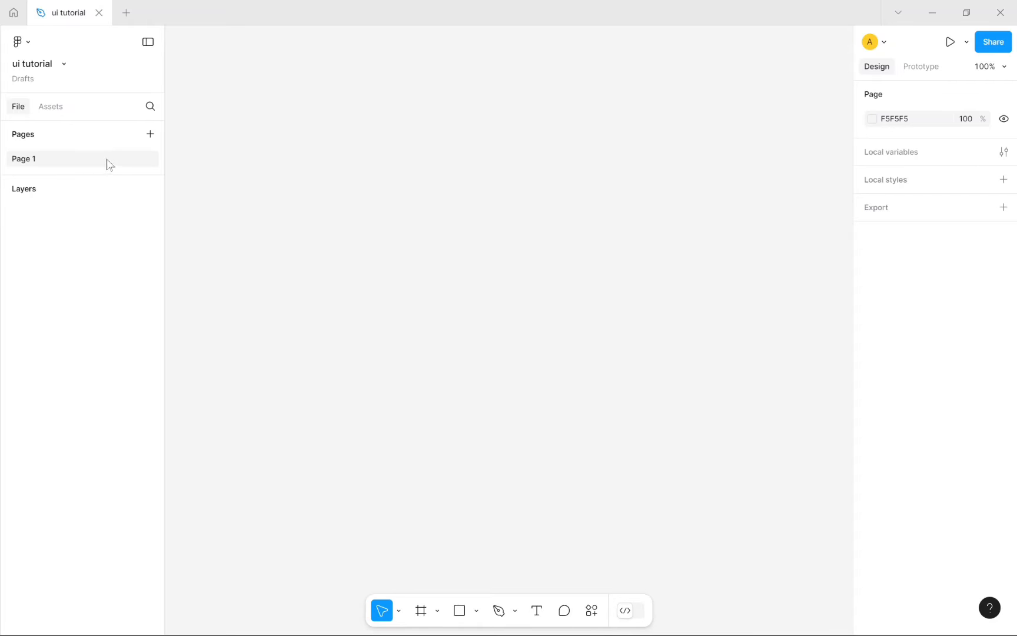
# Step: Add Page 2 and Page 3 to the file, then return to Page 1
pyautogui.click(150, 134)
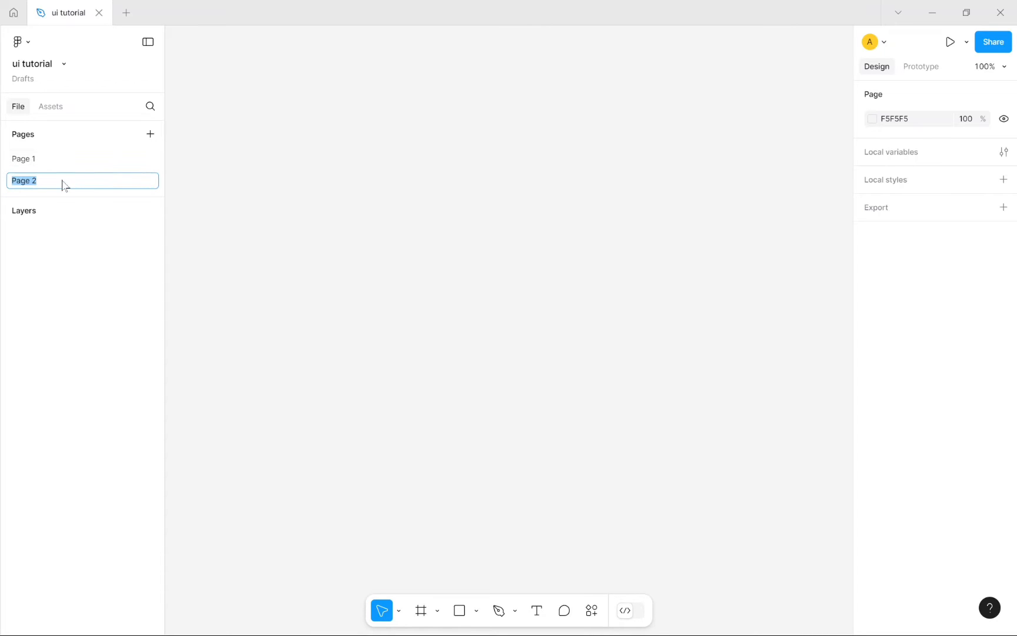
pyautogui.click(150, 135)
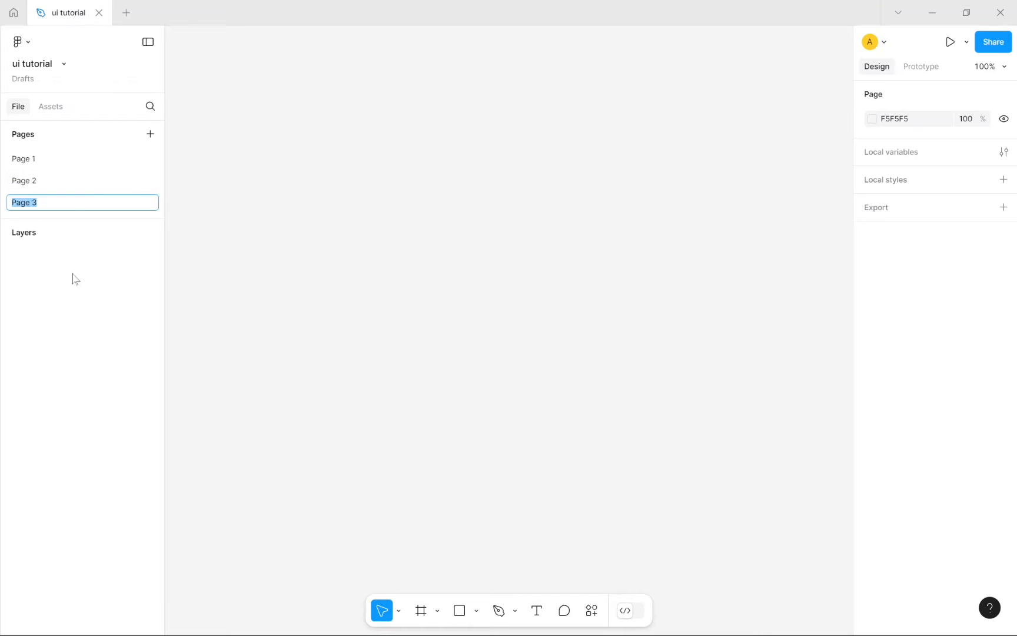
pyautogui.press('Return')
pyautogui.click(74, 165)
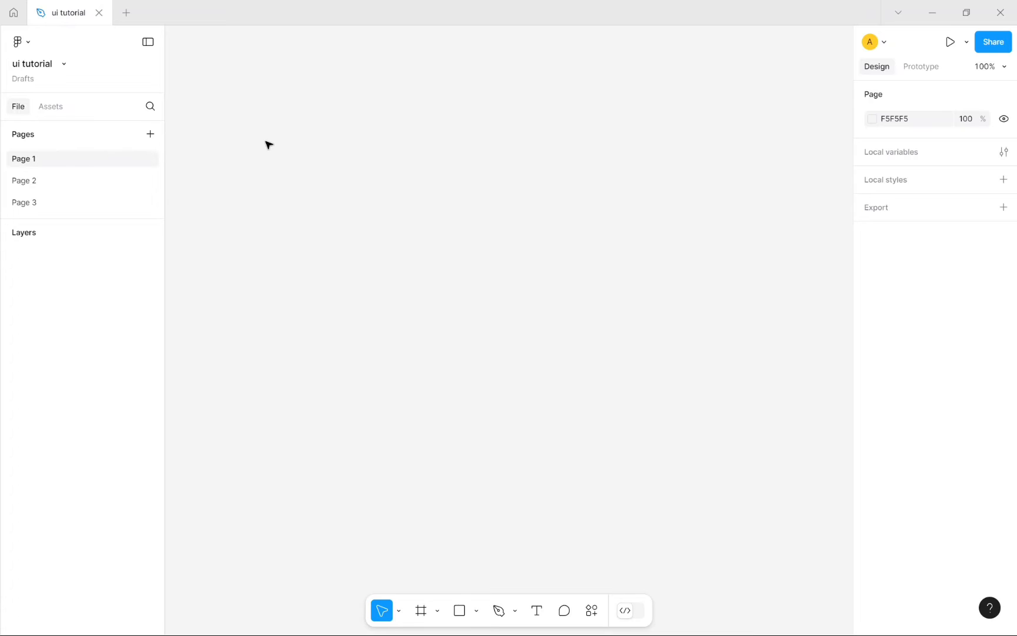
pyautogui.moveTo(266, 142); pyautogui.dragTo(591, 458)
# Step: Add a 1512×982 MacBook Pro 14" preset frame to Page 1, then go to Page 2
pyautogui.click(443, 620)
pyautogui.click(440, 618)
pyautogui.click(437, 612)
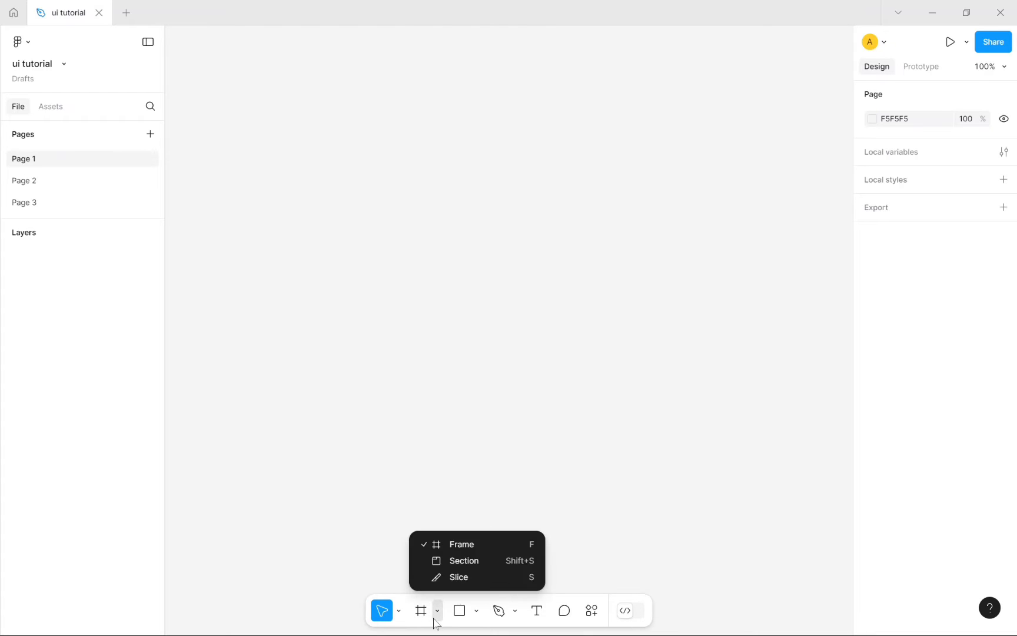
pyautogui.click(472, 546)
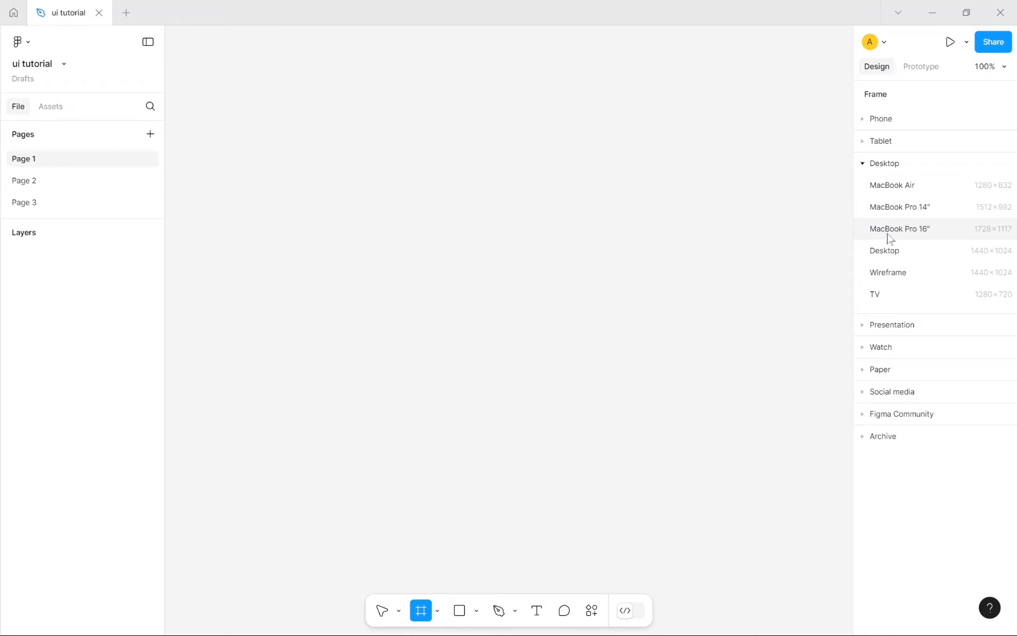
pyautogui.click(899, 207)
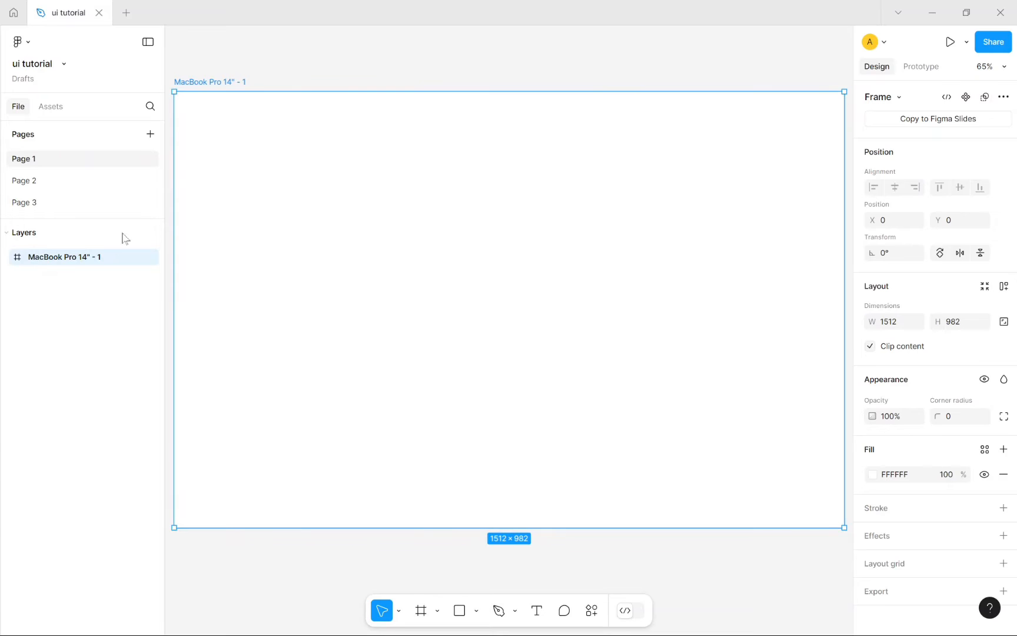
pyautogui.click(77, 187)
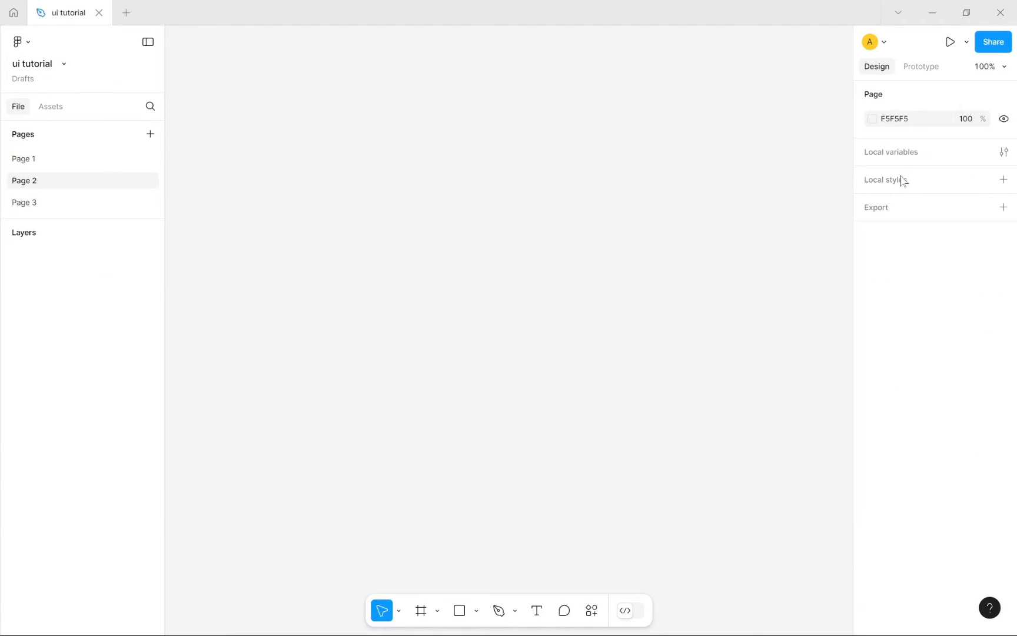
# Step: Add a 430×932 iPhone 14 & 15 Pro Max preset frame to Page 2, then go to Page 3
pyautogui.click(422, 610)
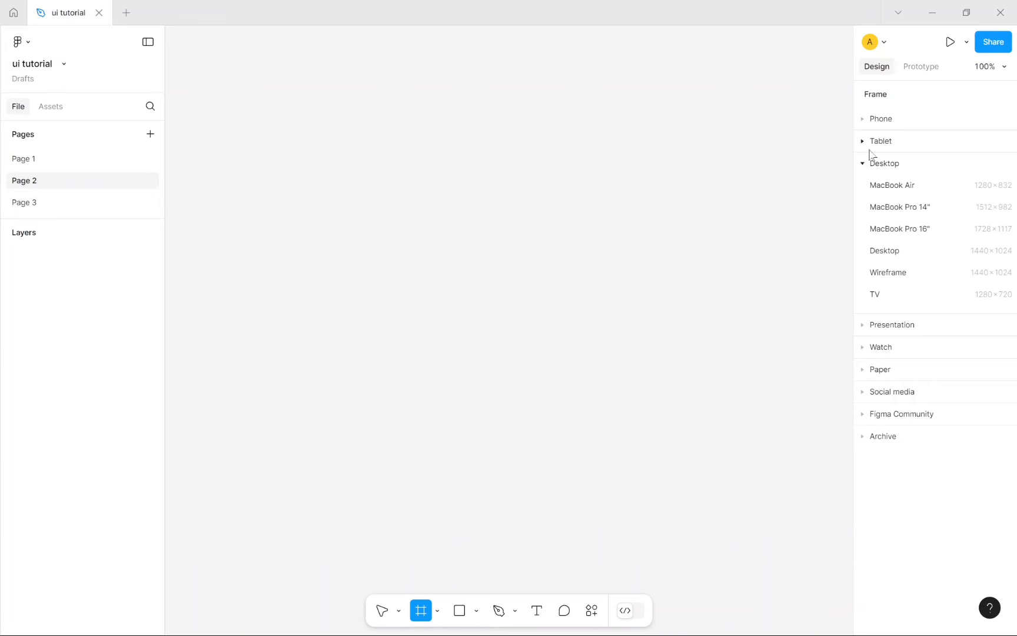
pyautogui.click(862, 119)
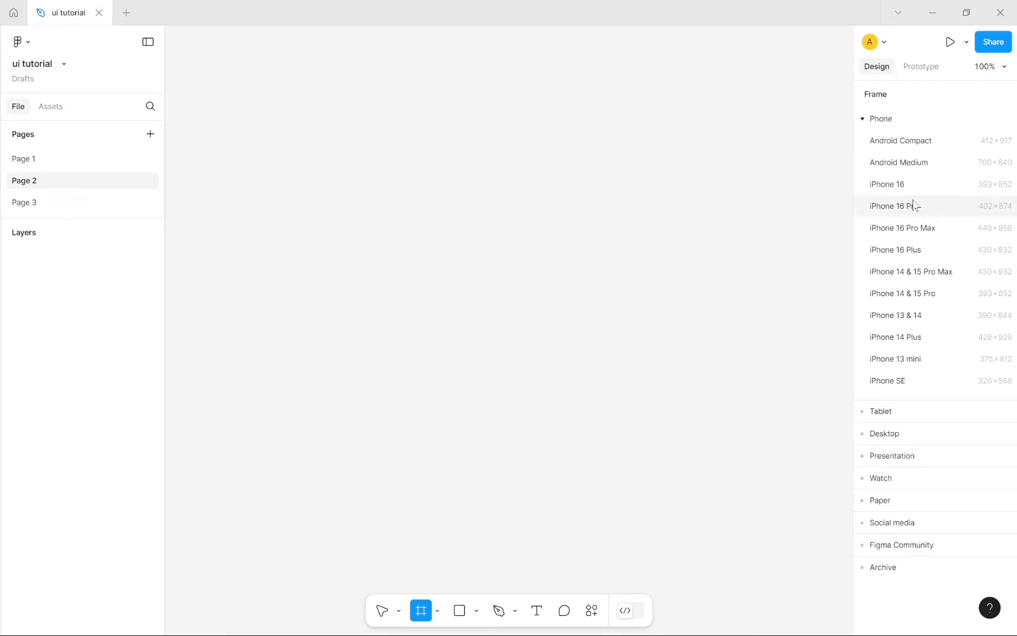
pyautogui.click(916, 274)
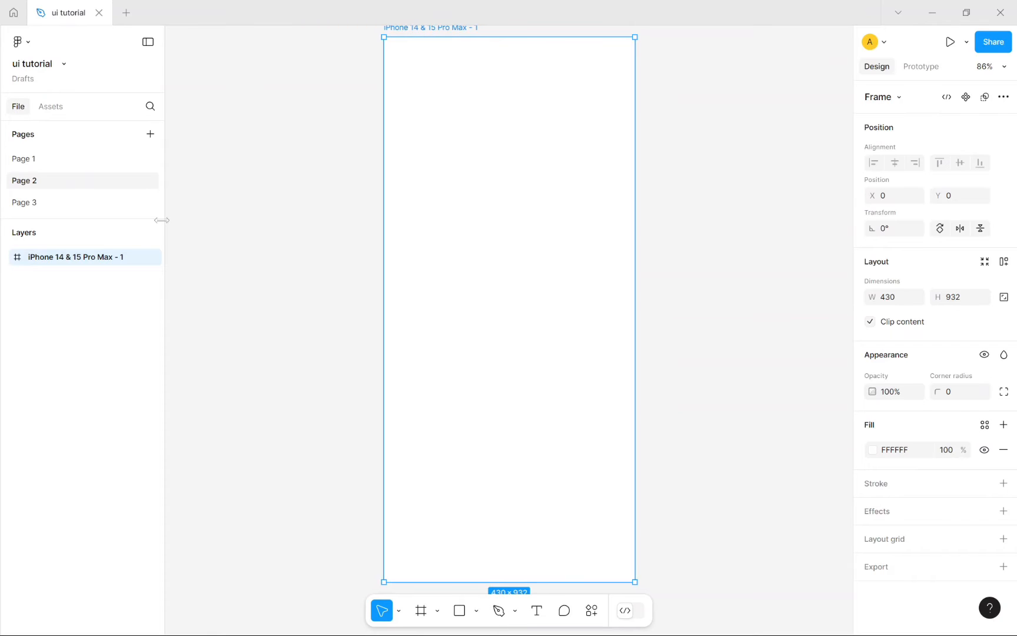
pyautogui.click(94, 206)
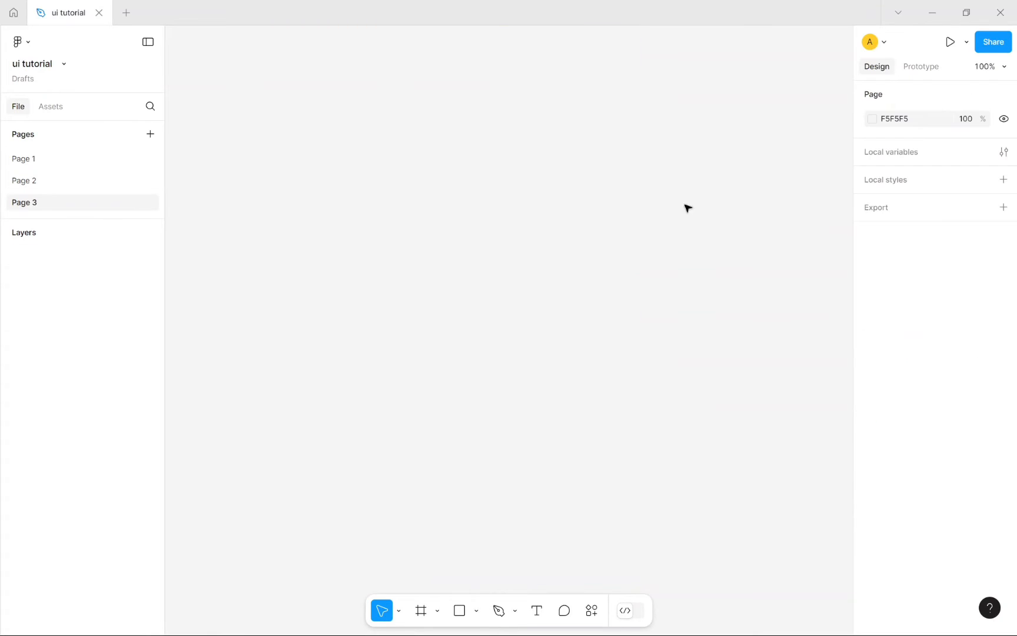
# Step: Draw an 805×550 Frame 1 on Page 3 and nudge it to X -10, Y 46
pyautogui.click(438, 615)
pyautogui.click(437, 618)
pyautogui.click(427, 619)
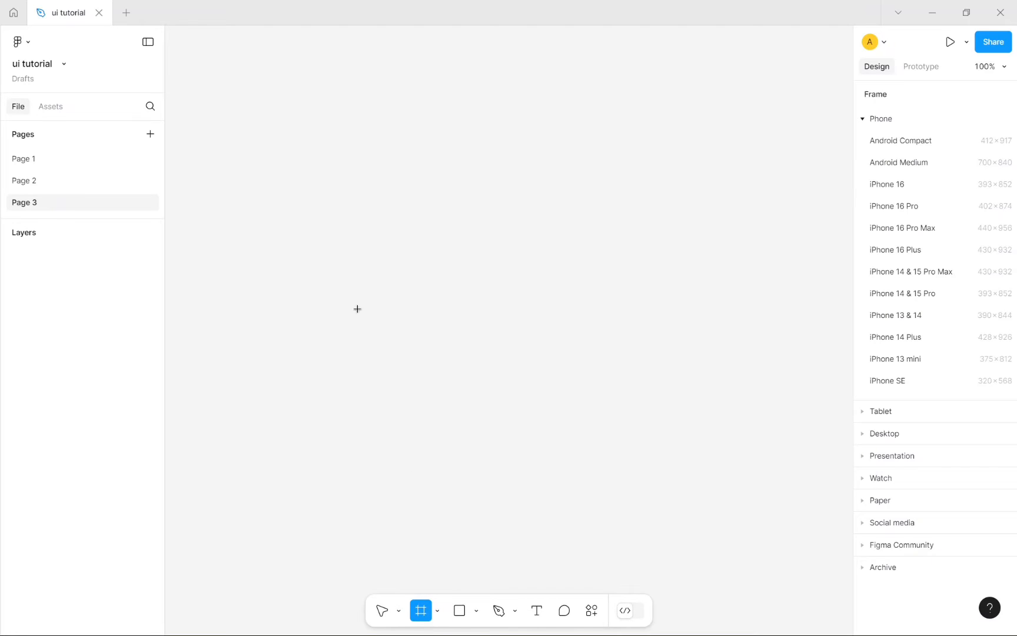
pyautogui.moveTo(247, 125); pyautogui.dragTo(795, 500)
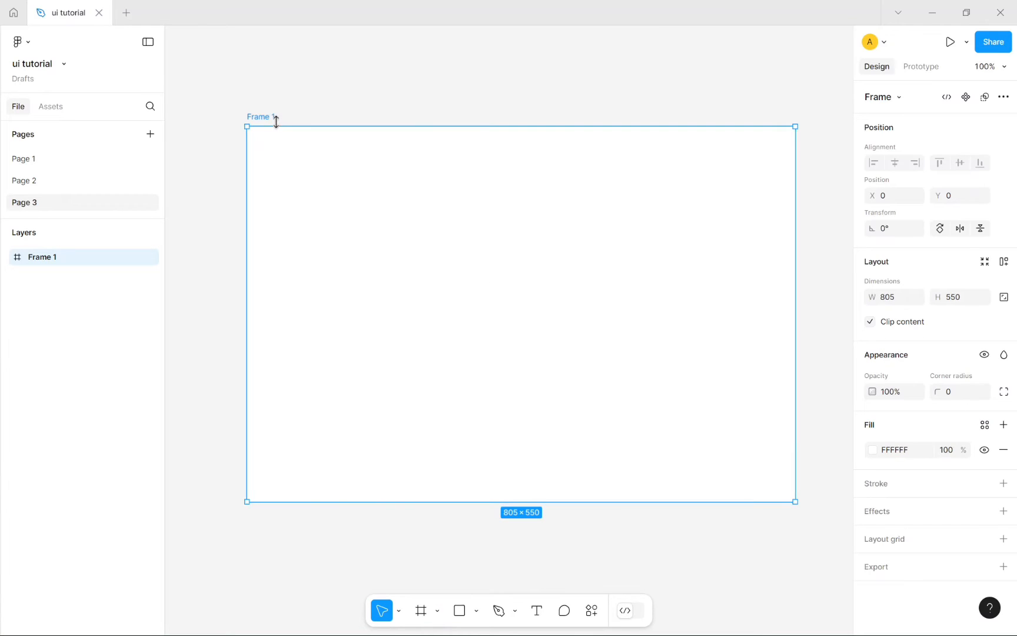
pyautogui.moveTo(266, 118); pyautogui.dragTo(241, 144)
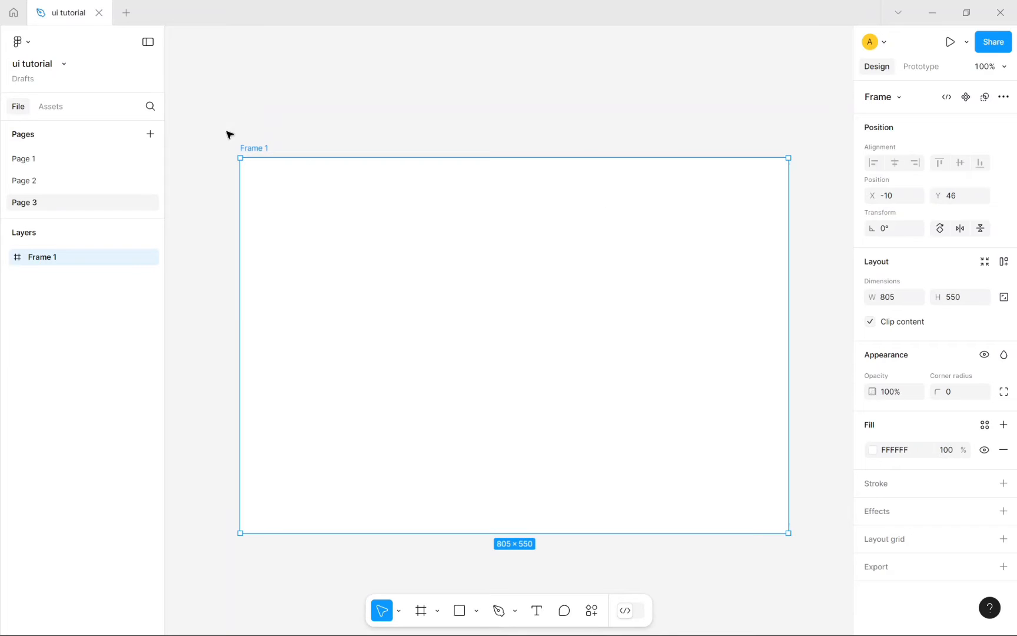
pyautogui.click(318, 79)
pyautogui.click(250, 151)
# Step: Enter new X positions for Frame 1, first 10 and then 100
pyautogui.click(894, 200)
pyautogui.moveTo(667, 53); pyautogui.dragTo(588, 62)
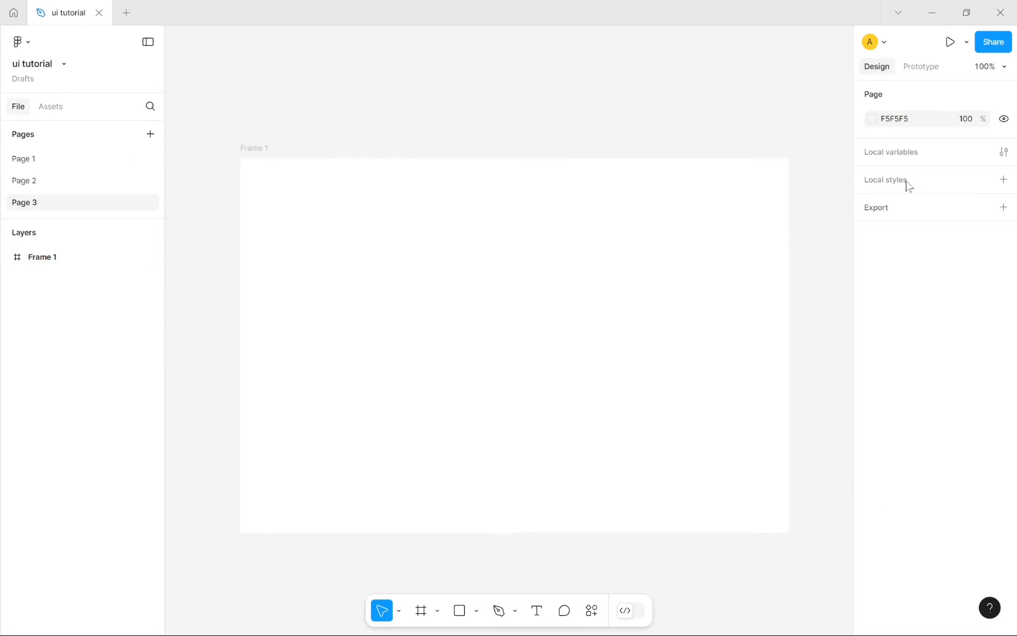
pyautogui.click(538, 306)
pyautogui.click(905, 205)
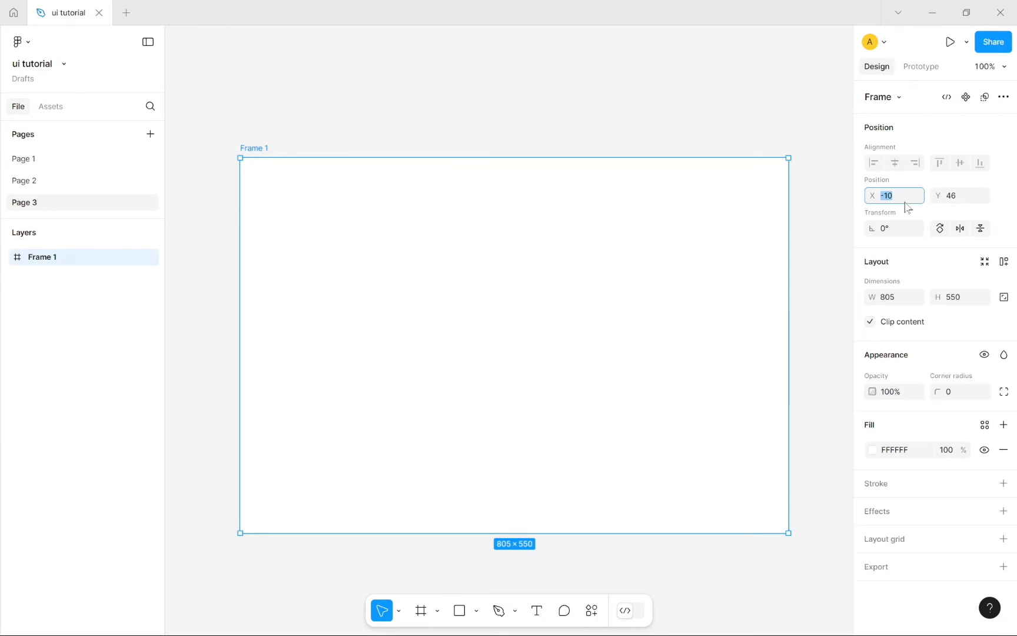
pyautogui.press('BackSpace')
pyautogui.press('Return')
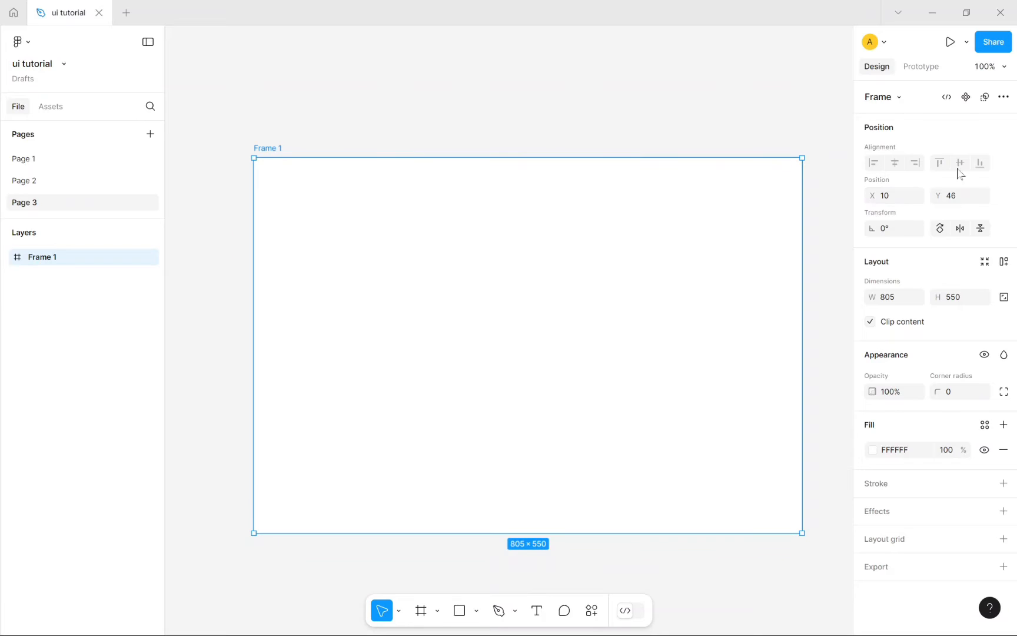
pyautogui.click(903, 196)
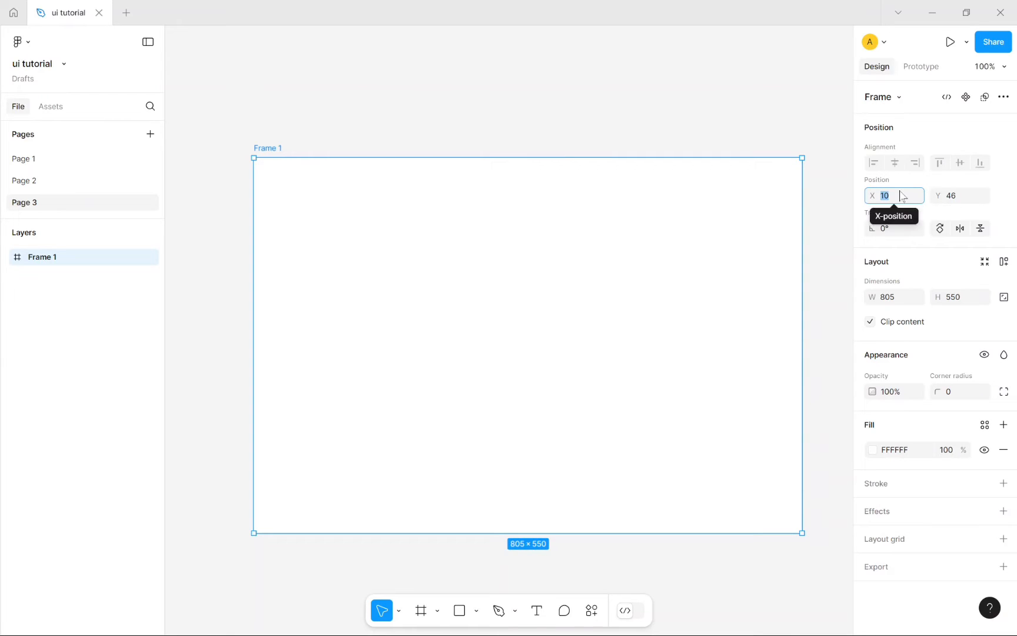
pyautogui.write('1')
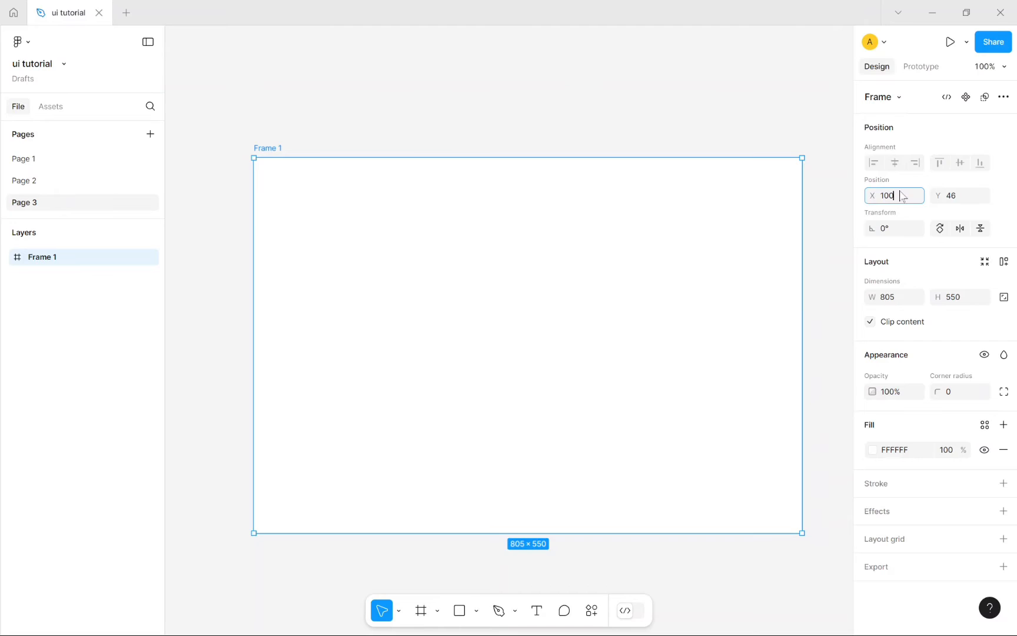
pyautogui.write('00')
pyautogui.press('Return')
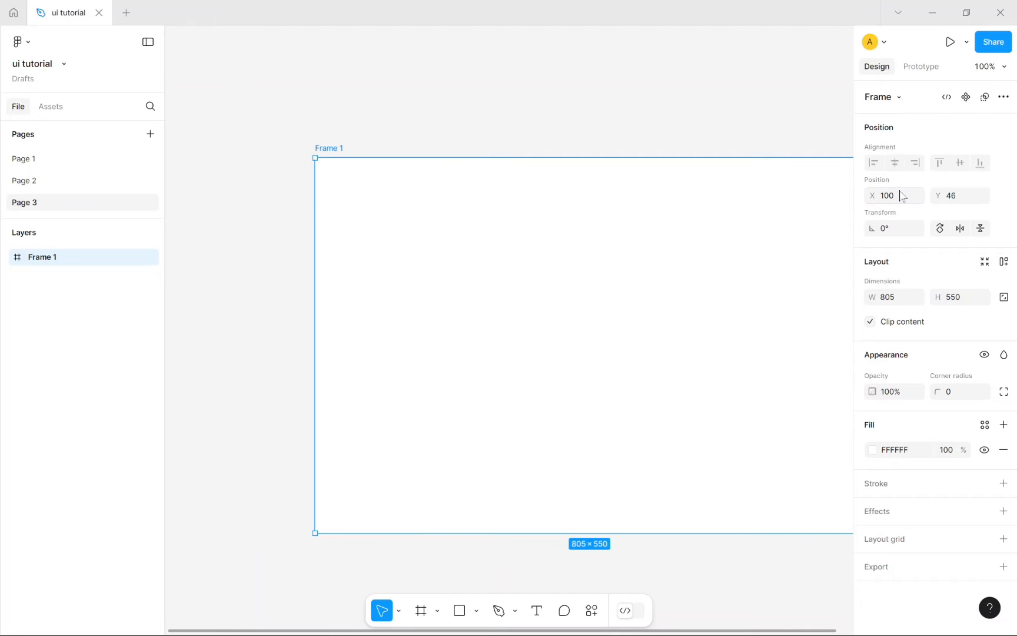
# Step: Drag Frame 1 up and left to X -117, Y 73 and check its position
pyautogui.moveTo(329, 148); pyautogui.dragTo(232, 171)
pyautogui.click(563, 125)
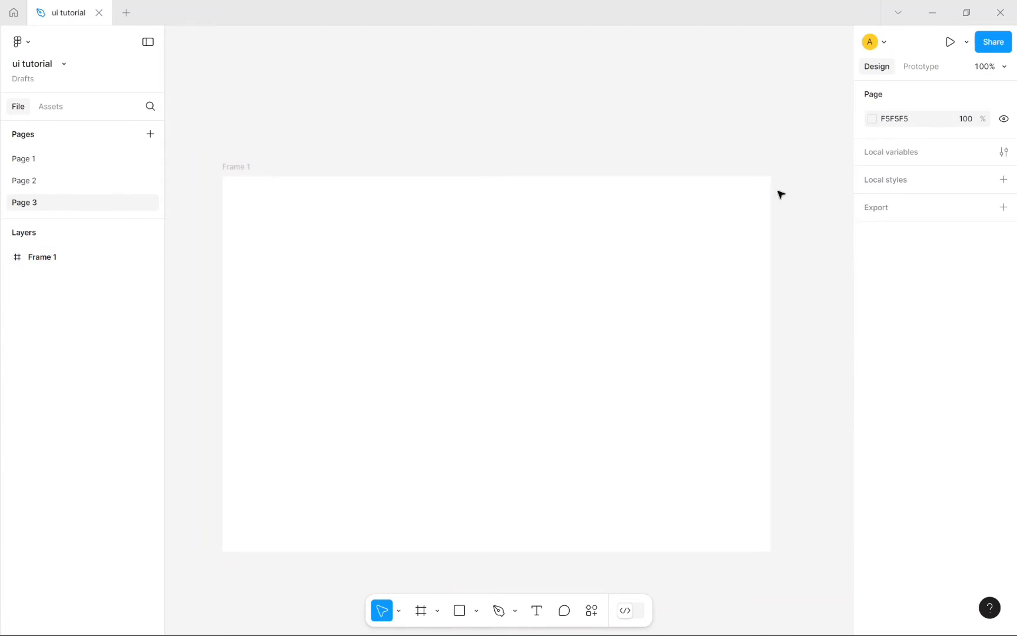
pyautogui.click(311, 233)
pyautogui.click(972, 200)
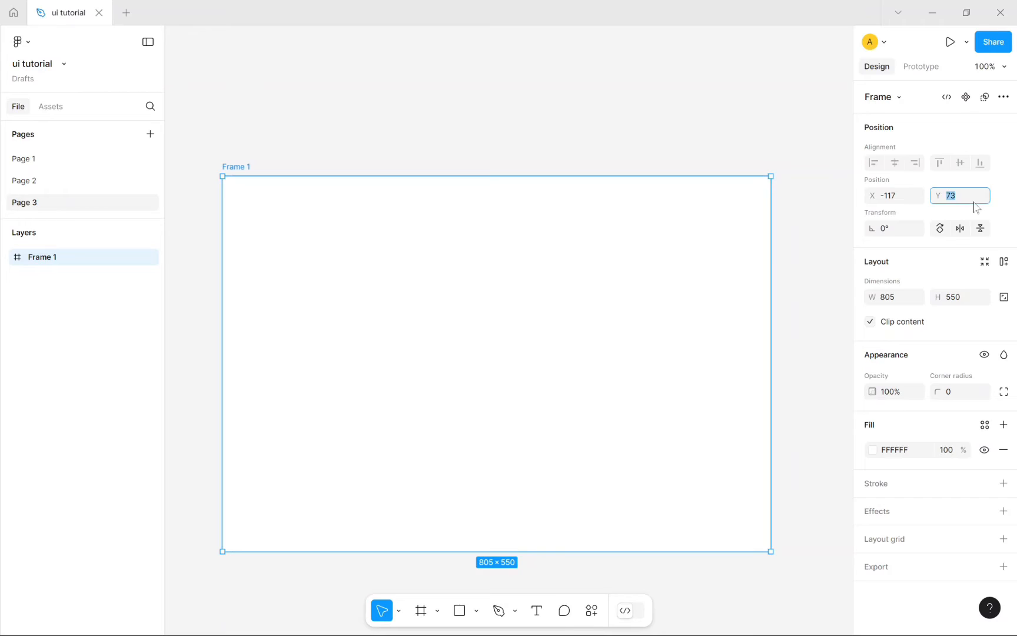
pyautogui.click(1006, 203)
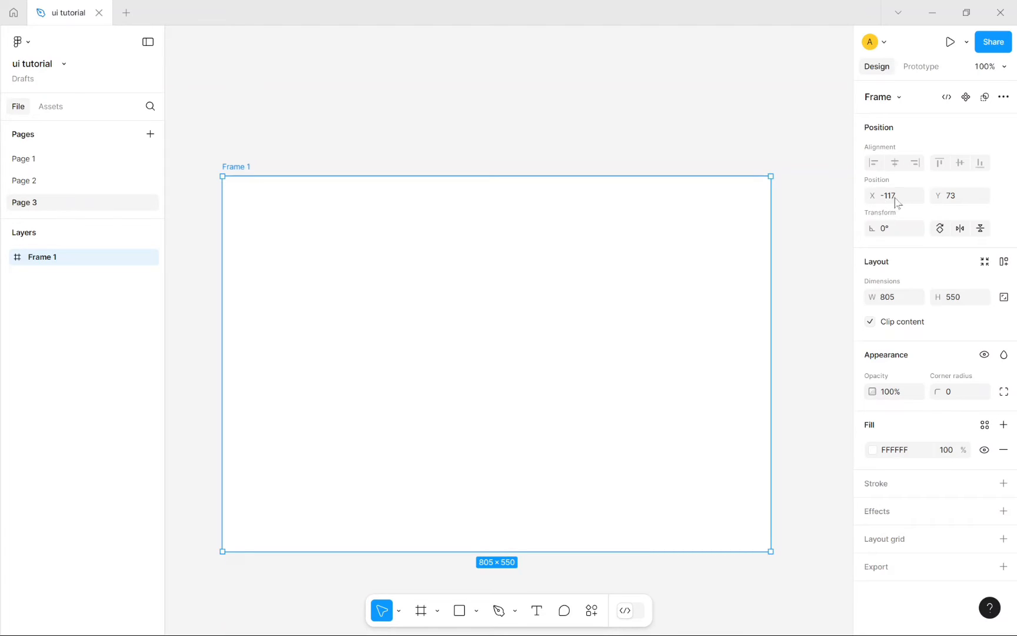
pyautogui.click(904, 233)
pyautogui.write('90')
pyautogui.press('Return')
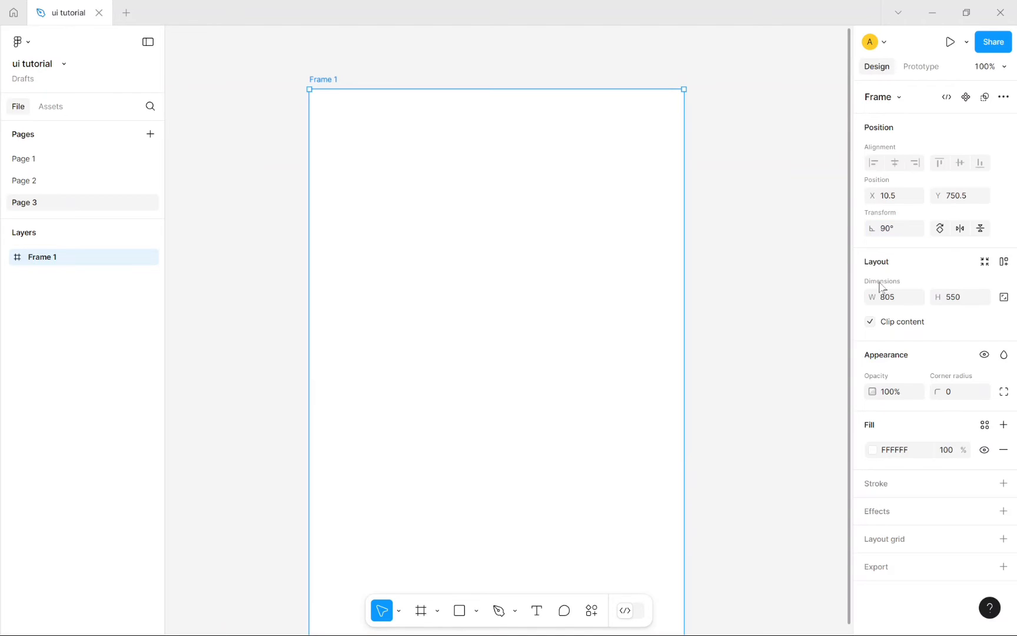
pyautogui.click(893, 231)
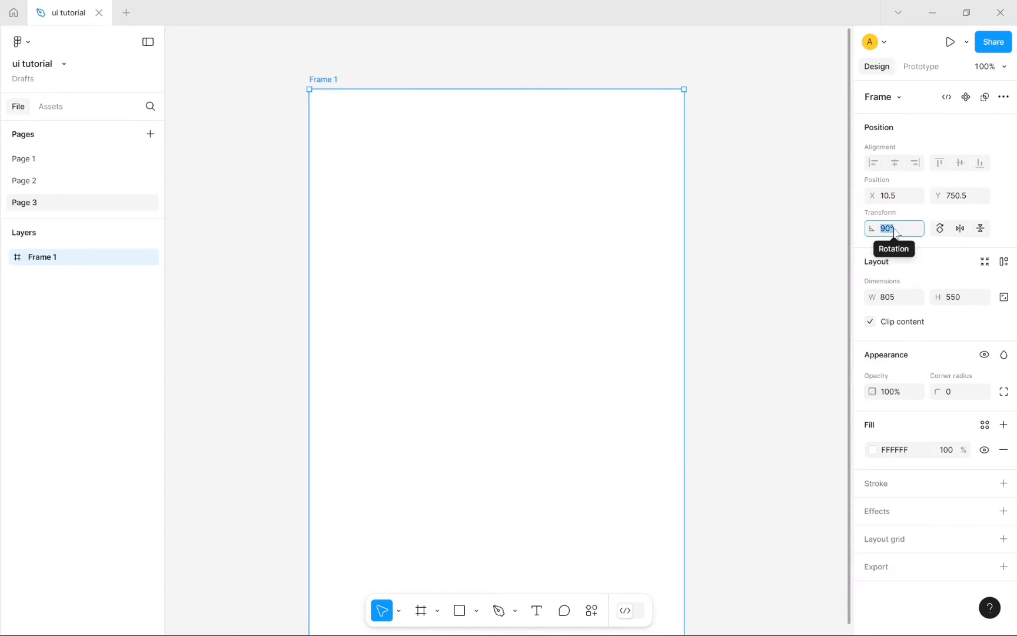
pyautogui.write('0')
pyautogui.press('Return')
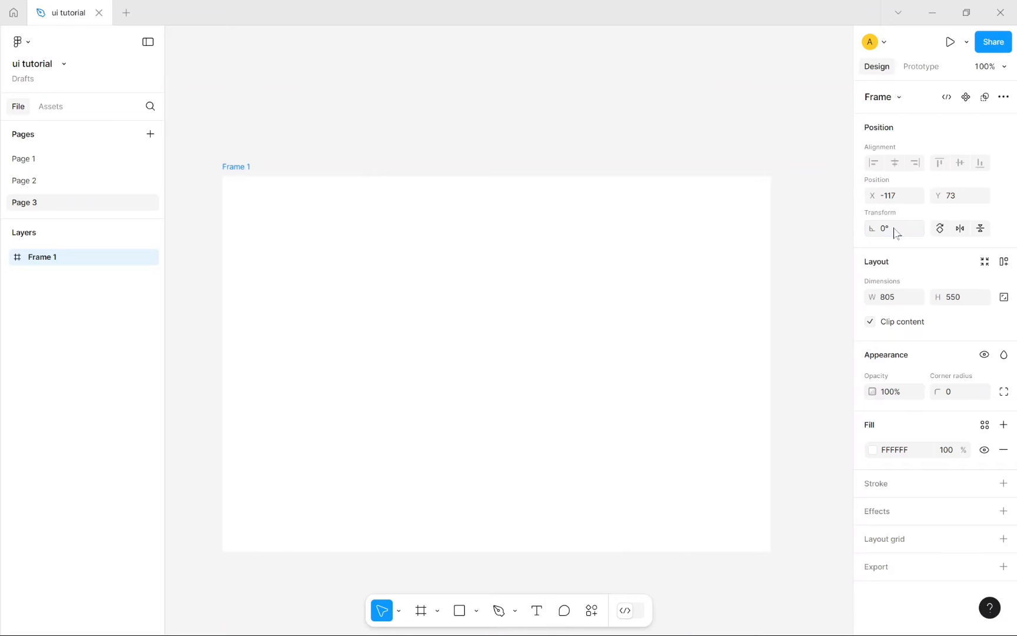
pyautogui.click(896, 233)
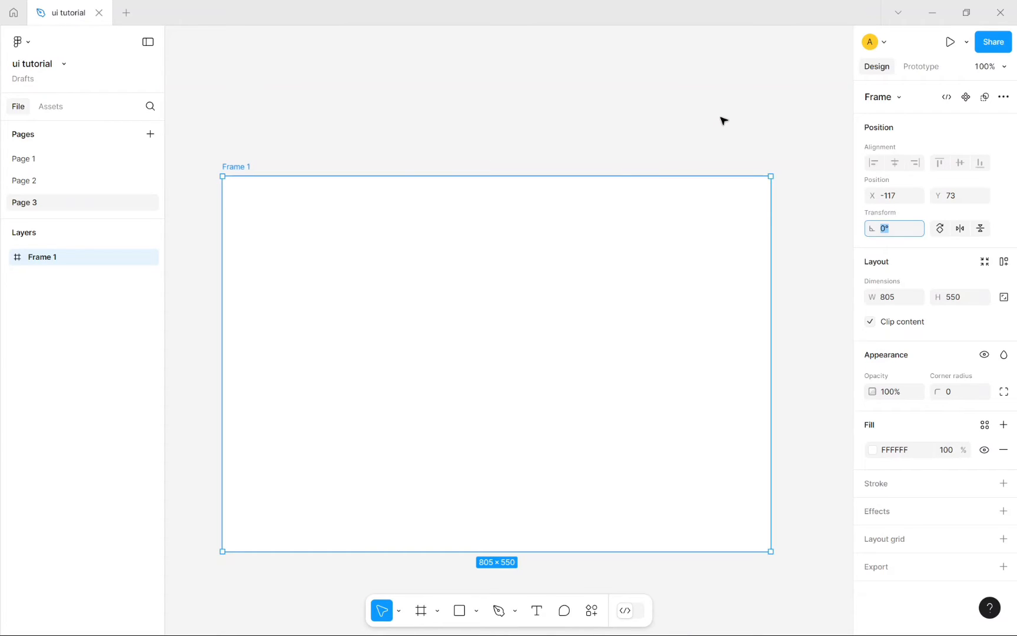
pyautogui.click(903, 231)
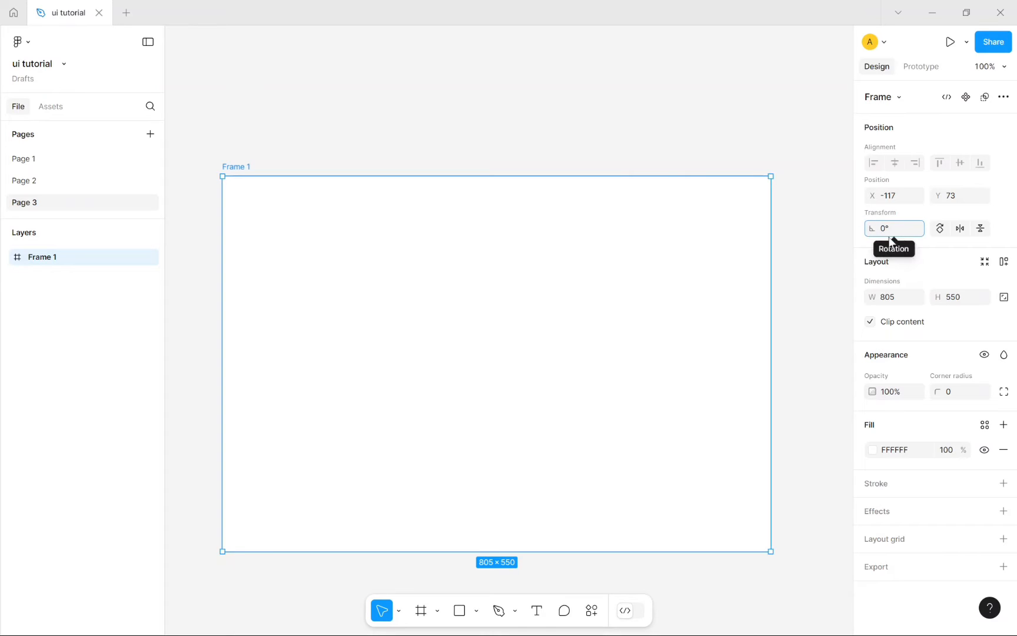
pyautogui.press('BackSpace')
pyautogui.press('BackSpace')
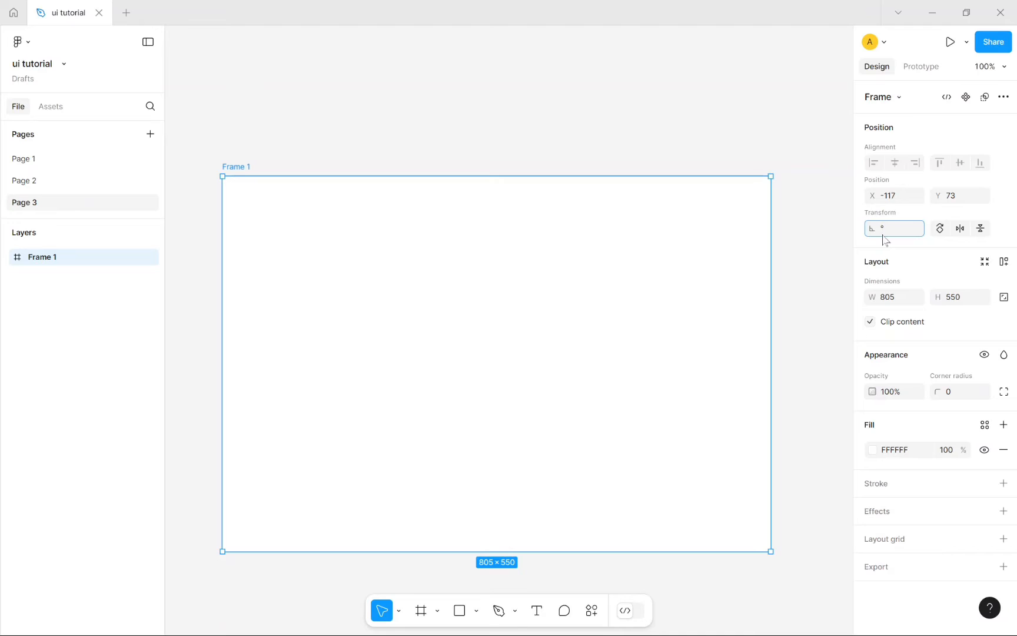
pyautogui.write('-90')
pyautogui.press('Return')
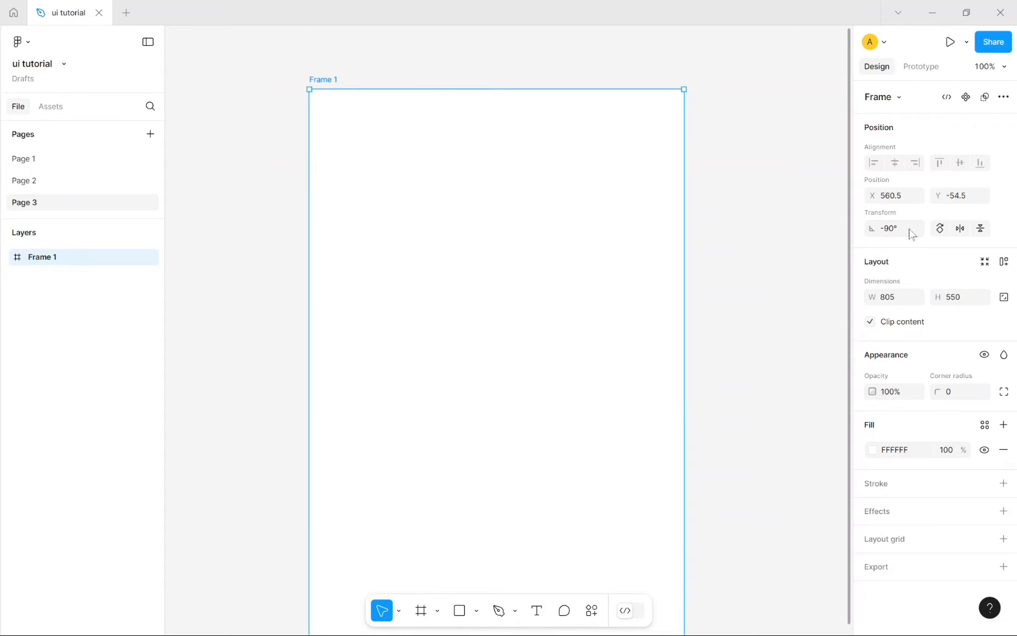
pyautogui.click(911, 234)
pyautogui.write('0')
pyautogui.press('Return')
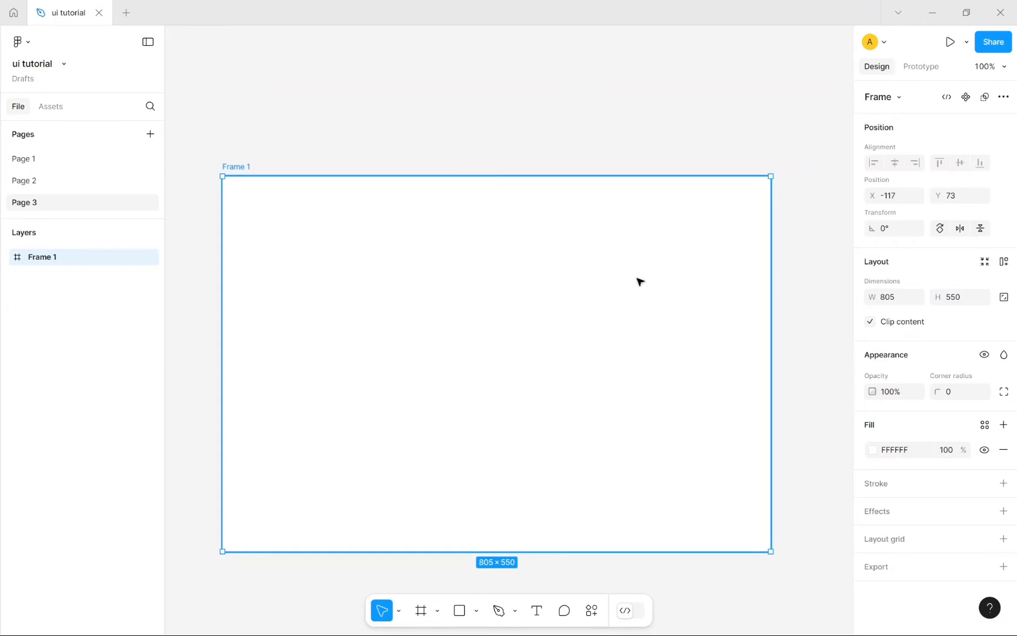
# Step: Select Frame 1 and give it a 10px layout grid
pyautogui.click(662, 149)
pyautogui.click(545, 265)
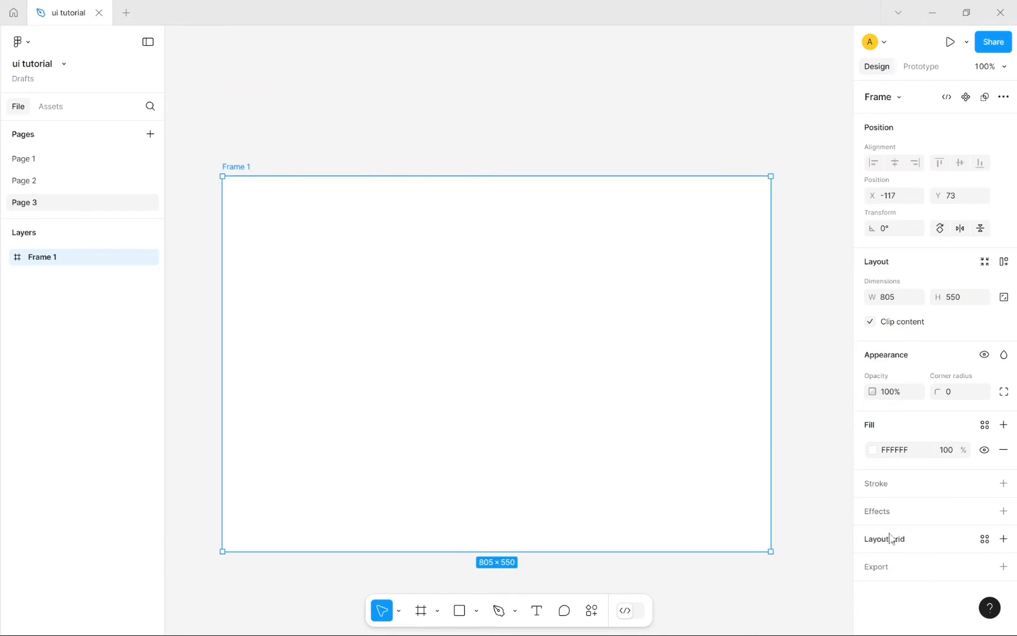
pyautogui.click(964, 539)
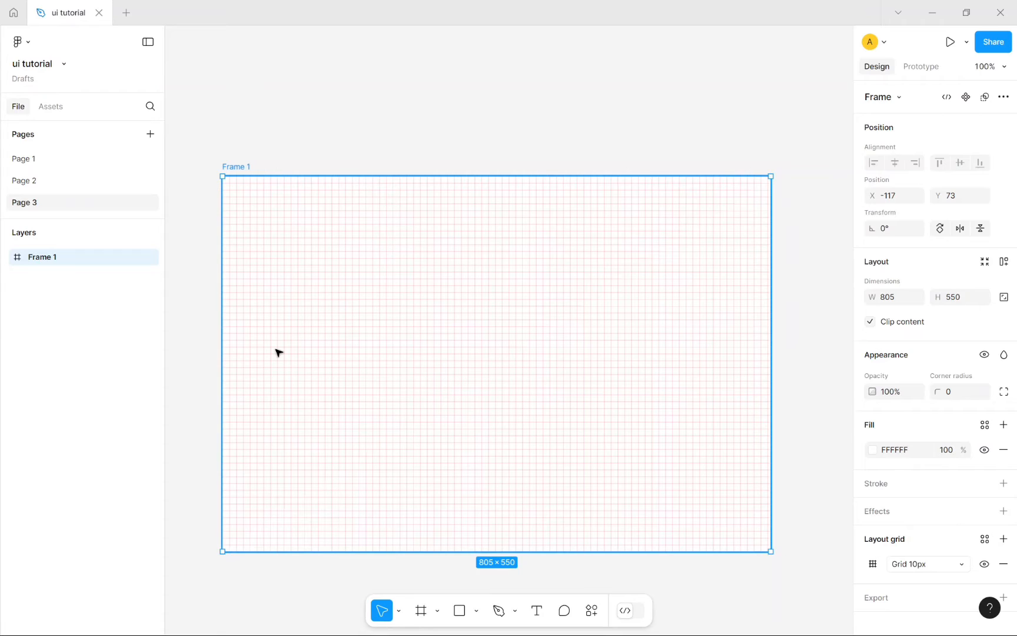
pyautogui.scroll(1, 276, 352)
pyautogui.scroll(-1, 416, 147)
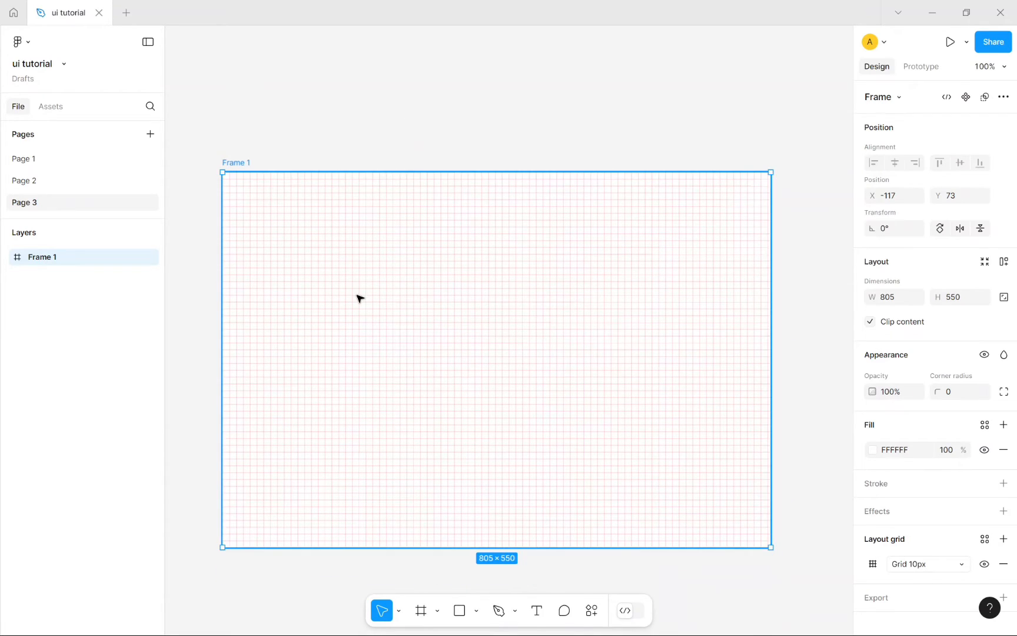
pyautogui.scroll(3, 360, 298)
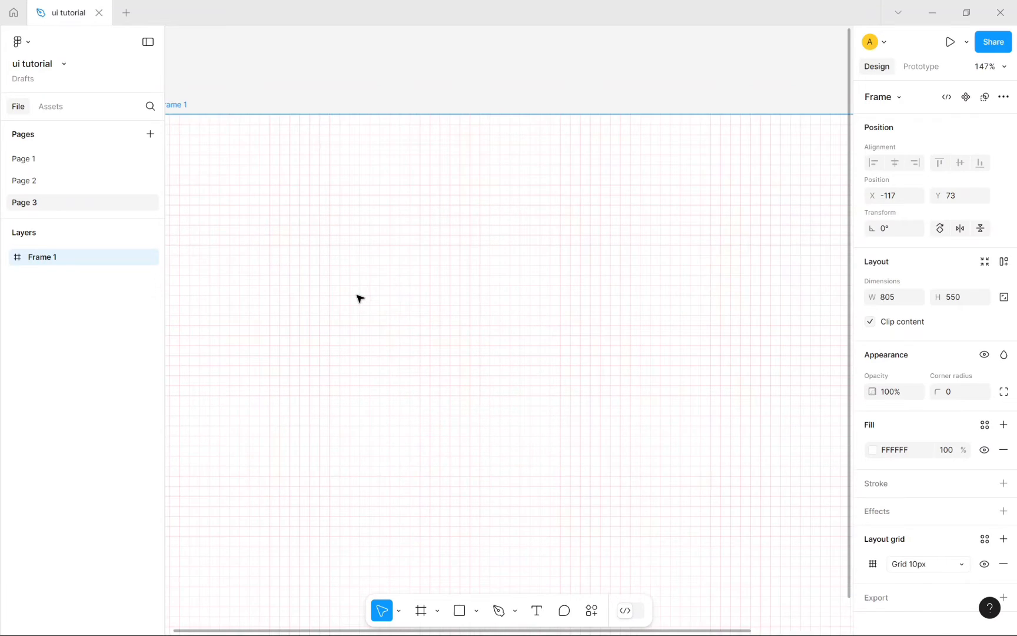
pyautogui.scroll(-3, 360, 298)
pyautogui.scroll(-2, 361, 299)
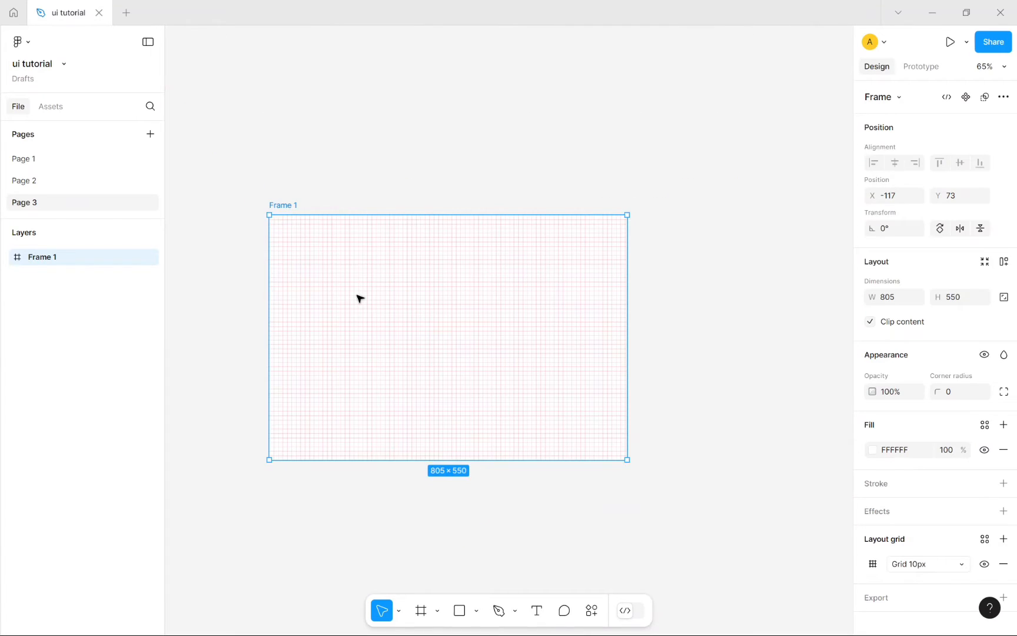
pyautogui.scroll(1, 360, 298)
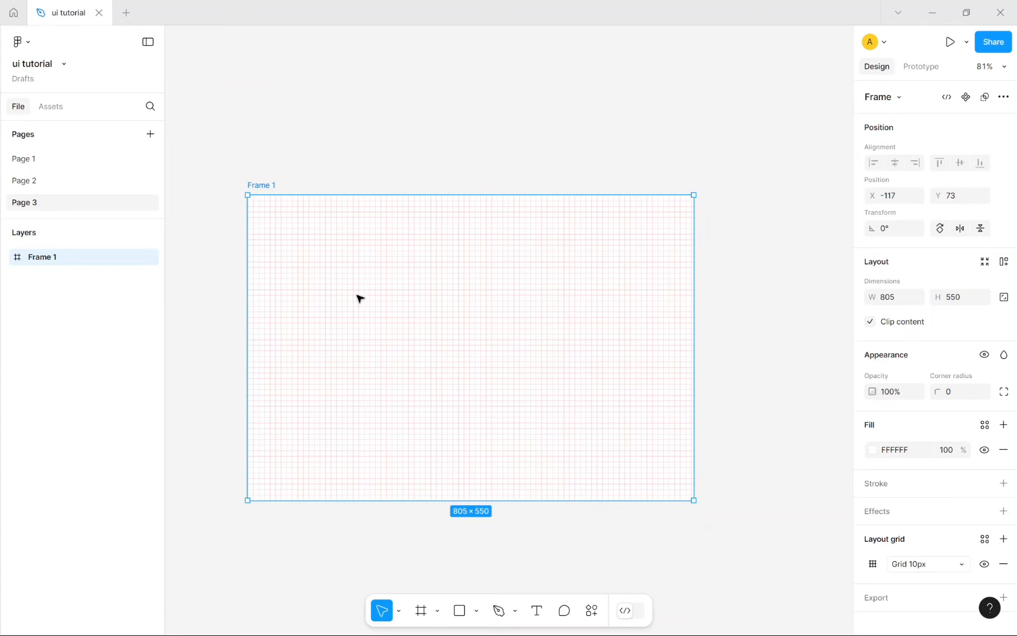
pyautogui.scroll(5, 360, 298)
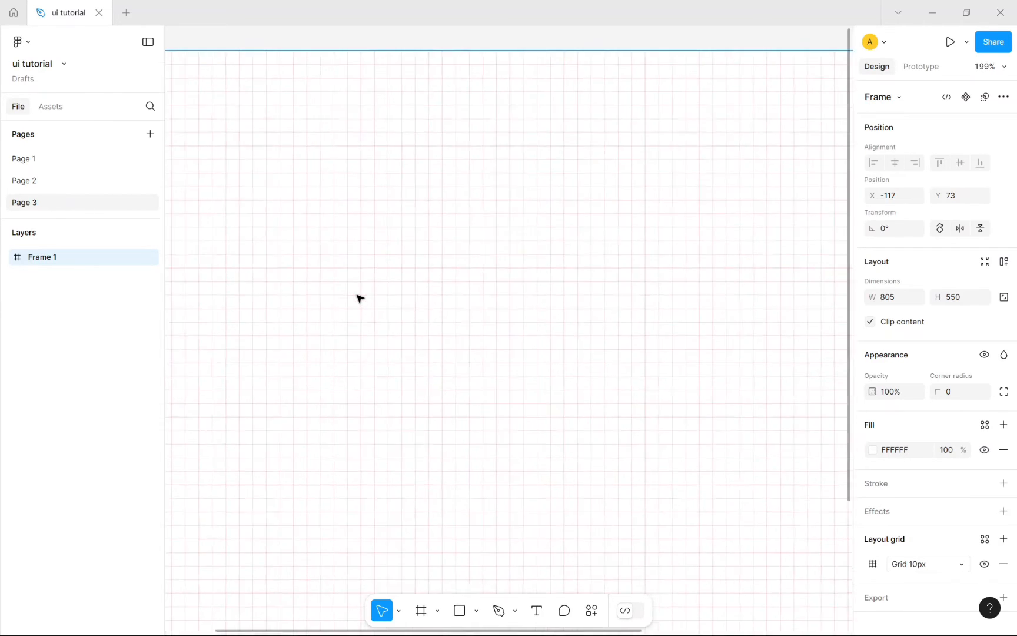
pyautogui.scroll(5, 361, 298)
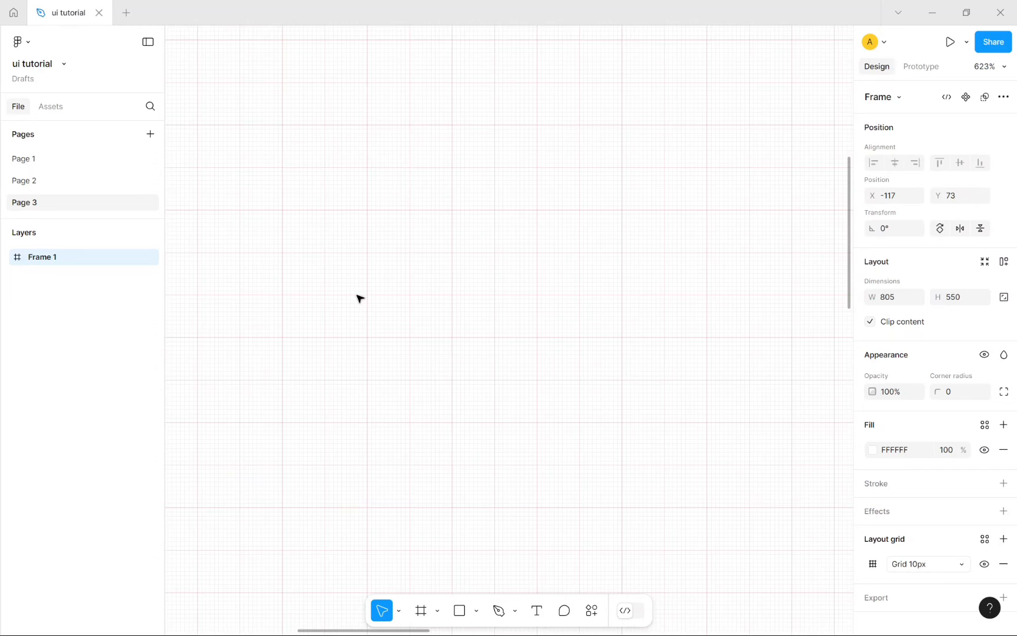
pyautogui.scroll(-10, 360, 298)
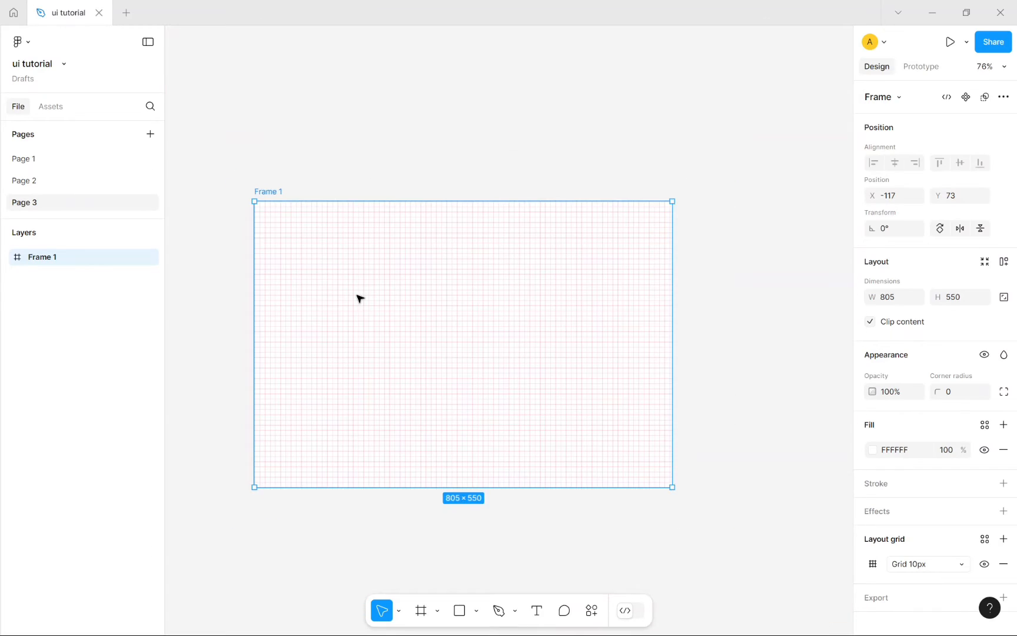
pyautogui.scroll(8, 360, 298)
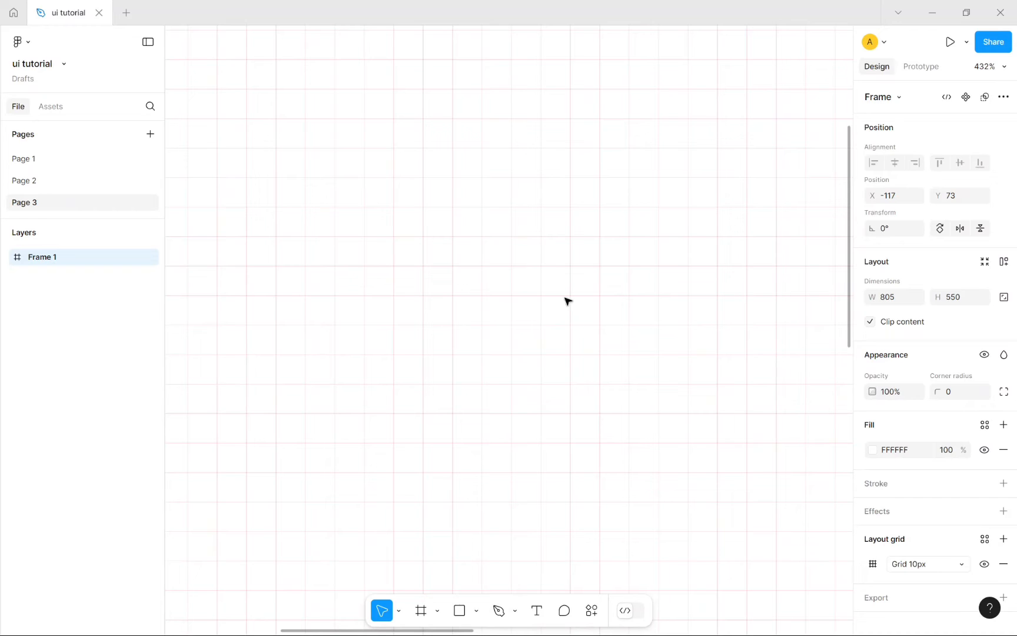
pyautogui.scroll(-8, 567, 301)
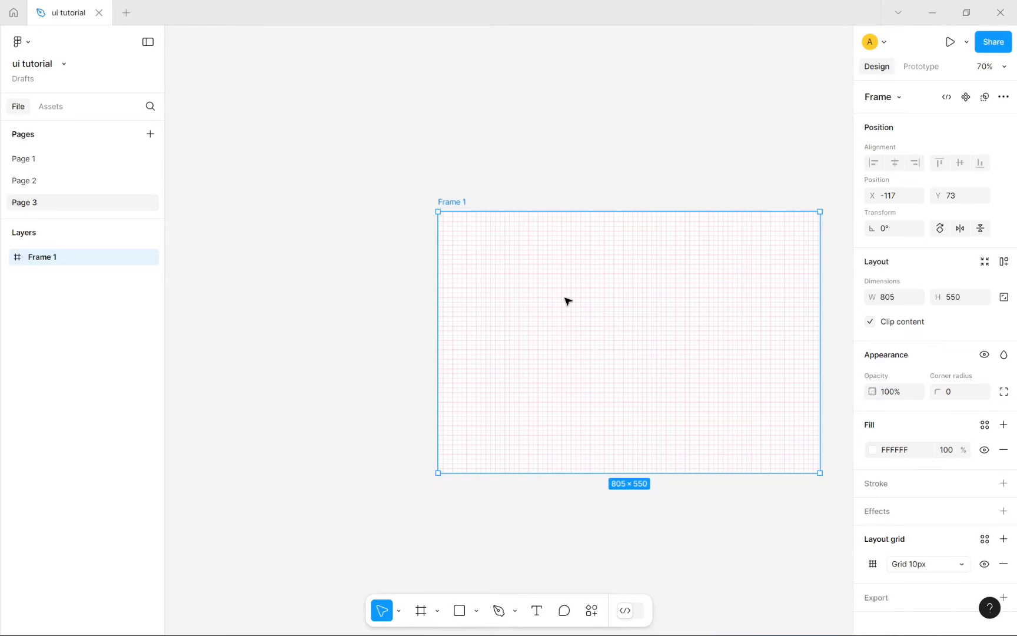
pyautogui.scroll(5, 567, 301)
pyautogui.scroll(-3, 567, 300)
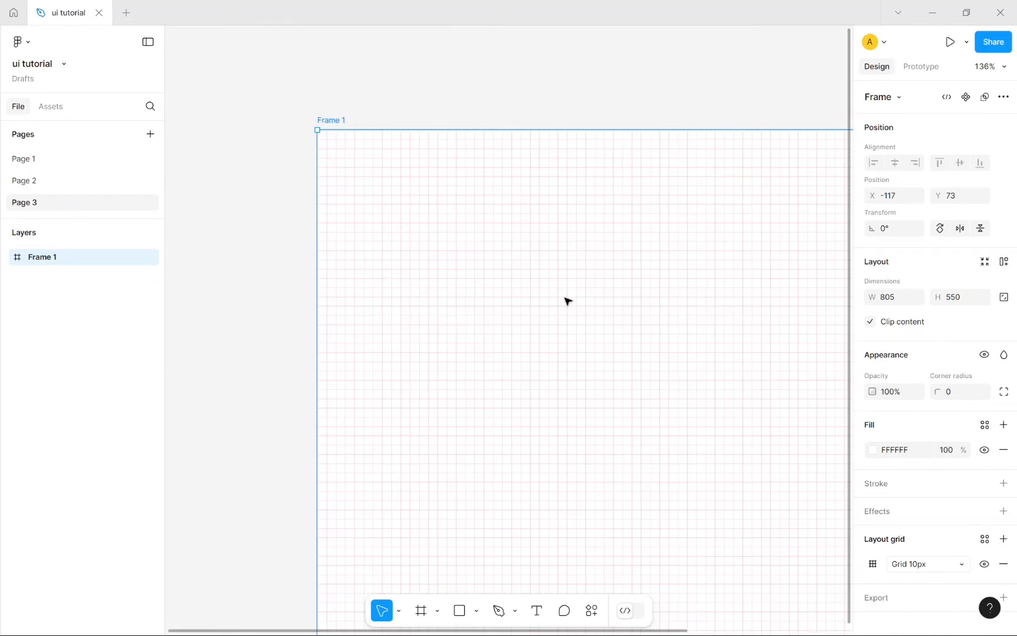
pyautogui.scroll(-3, 567, 301)
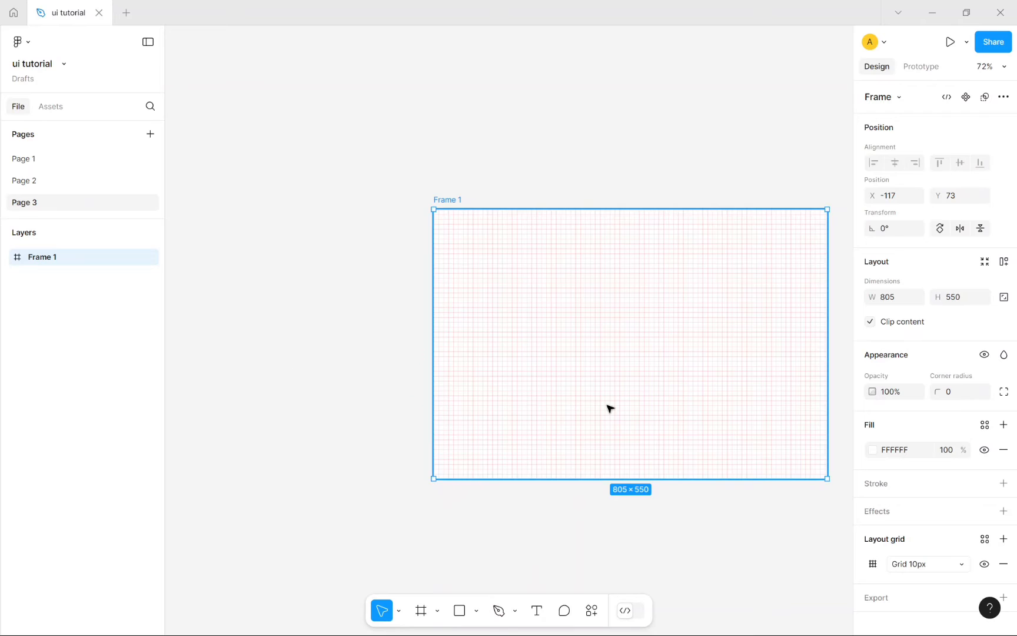
pyautogui.scroll(2, 609, 409)
pyautogui.scroll(-1, 609, 409)
pyautogui.scroll(-1, 609, 409)
pyautogui.scroll(3, 609, 409)
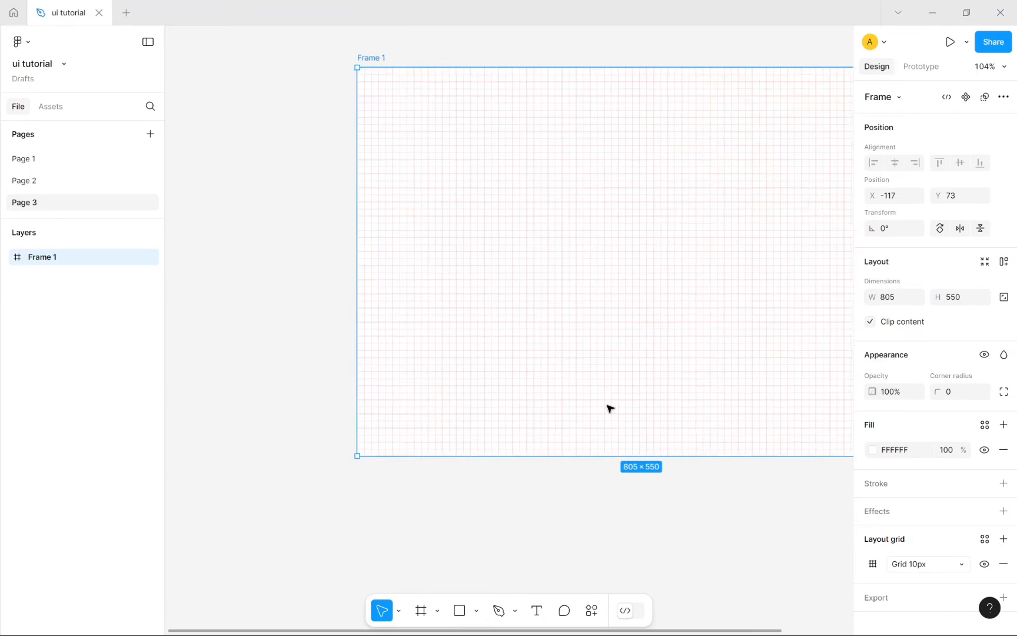
pyautogui.scroll(-4, 610, 408)
pyautogui.scroll(3, 609, 408)
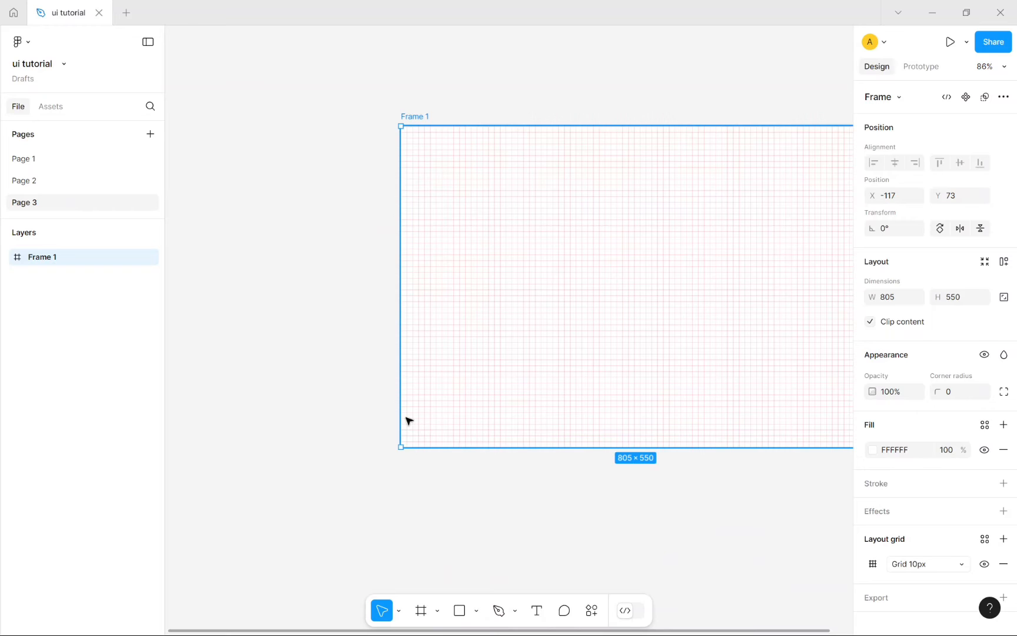
pyautogui.scroll(8, 408, 420)
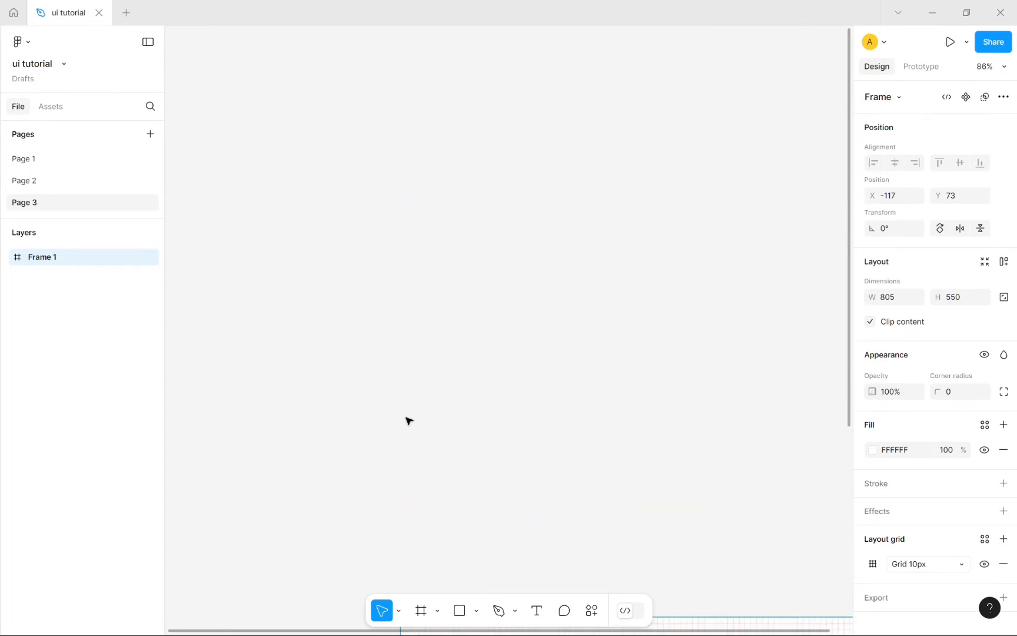
pyautogui.scroll(-8, 409, 421)
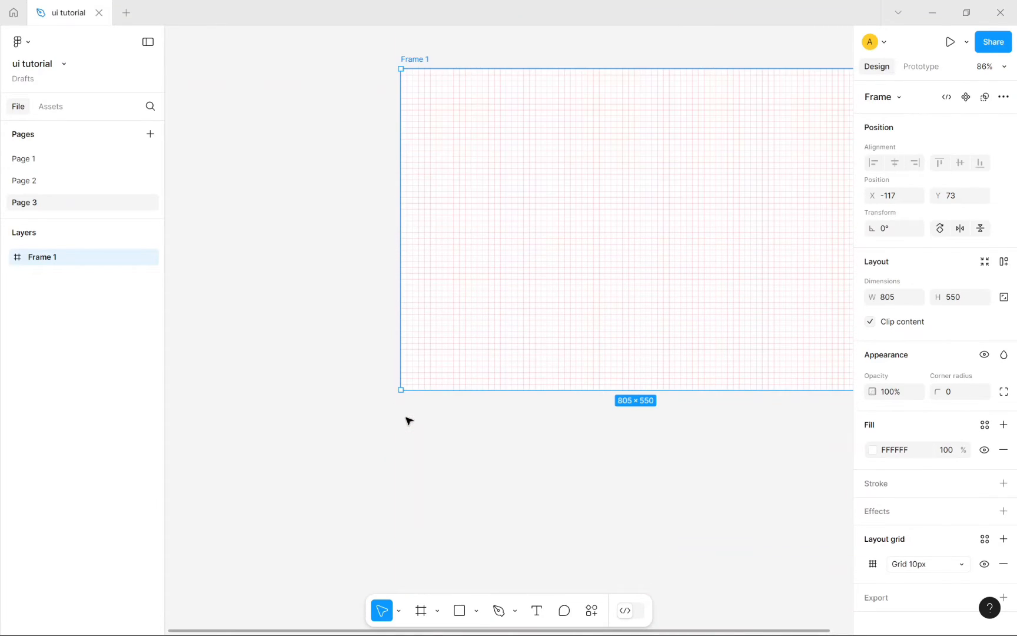
pyautogui.hscroll(-5, 408, 420)
pyautogui.hscroll(8, 408, 420)
pyautogui.hscroll(-2, 408, 420)
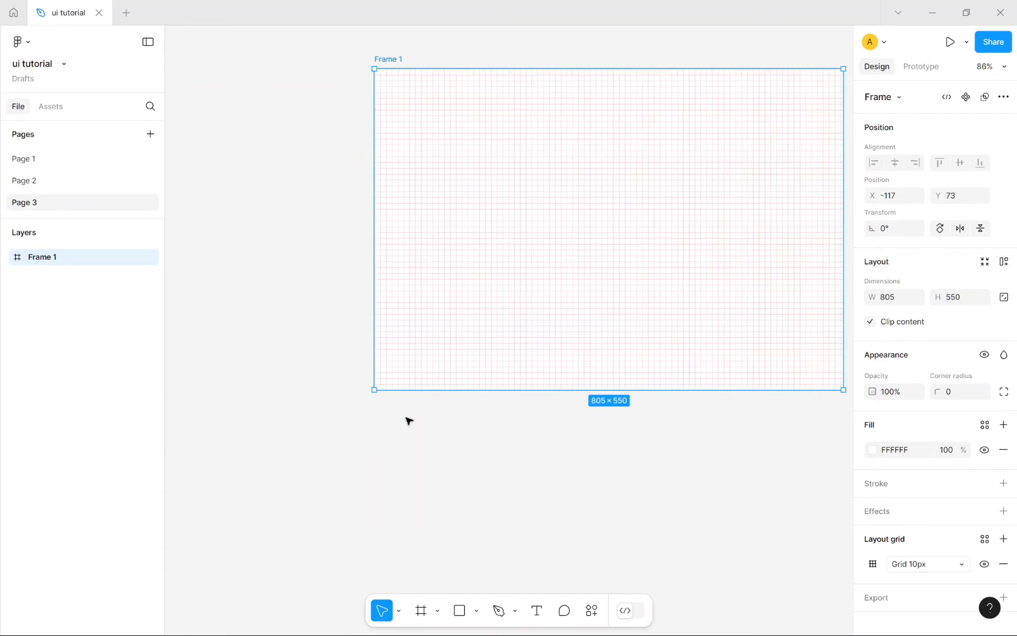
pyautogui.hscroll(-3, 408, 420)
pyautogui.hscroll(8, 408, 420)
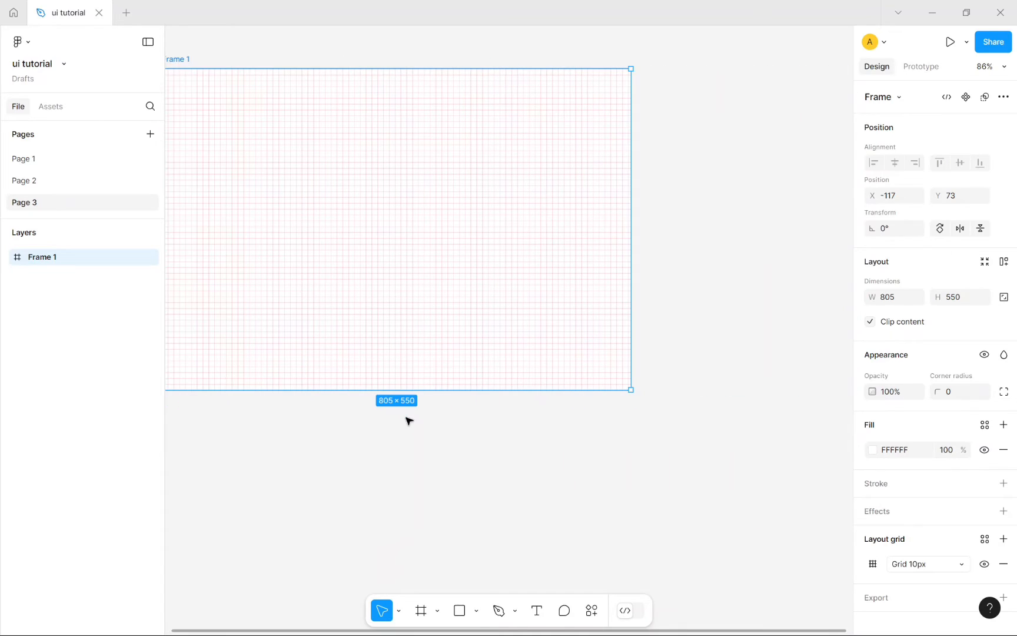
pyautogui.hscroll(-10, 409, 420)
pyautogui.hscroll(3, 408, 420)
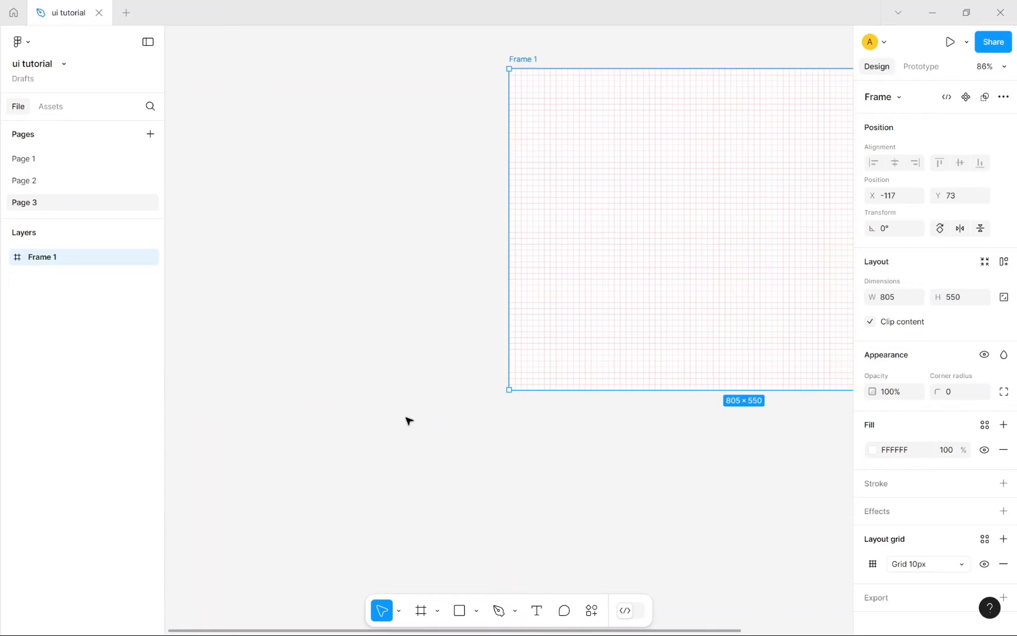
pyautogui.hscroll(-4, 408, 420)
pyautogui.hscroll(2, 409, 421)
pyautogui.hscroll(-2, 408, 420)
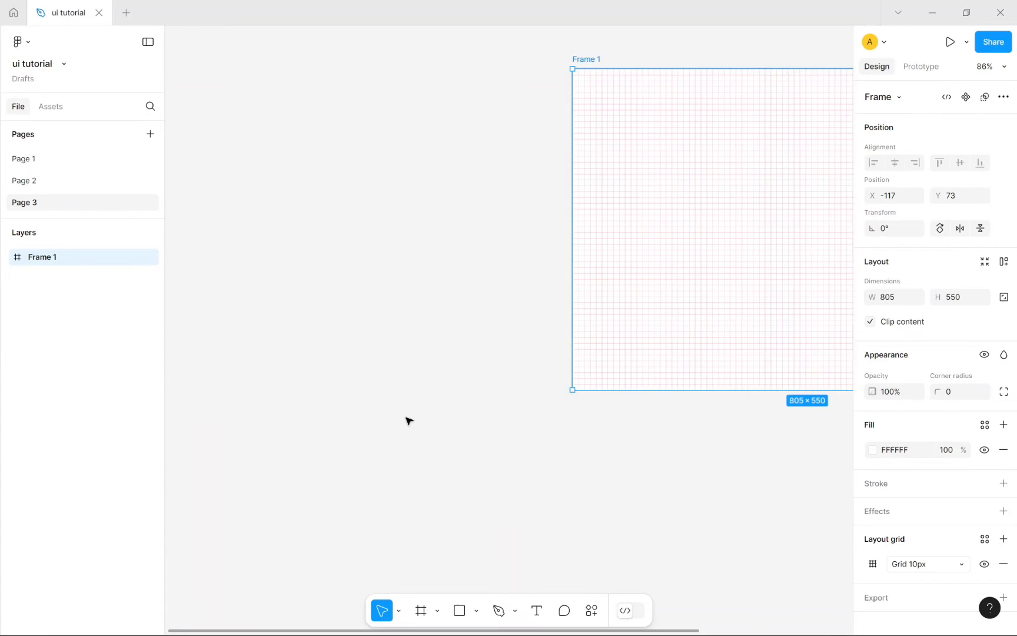
pyautogui.hscroll(4, 408, 420)
pyautogui.hscroll(4, 408, 420)
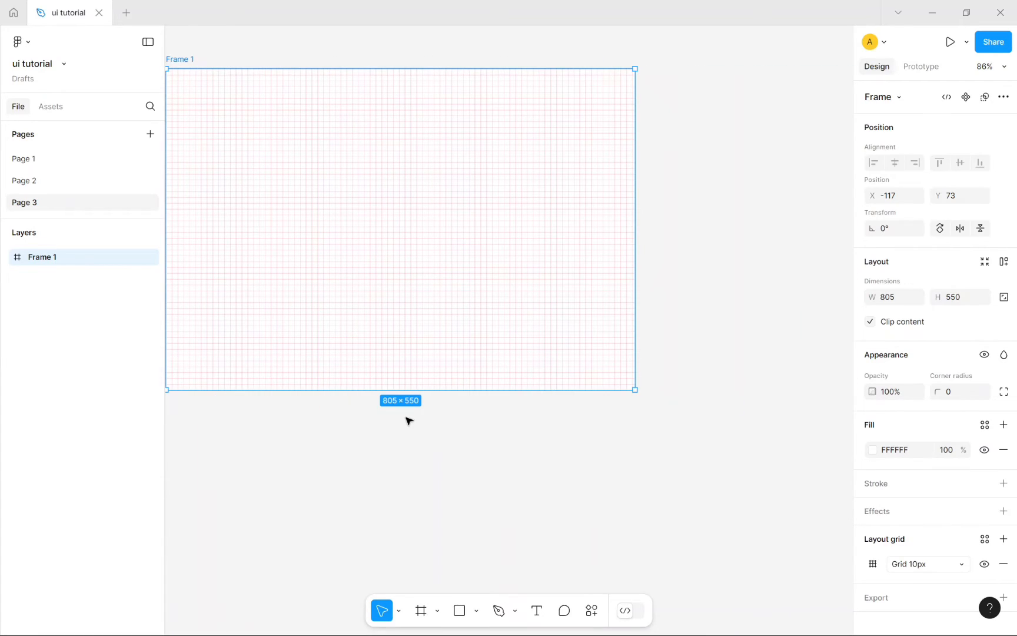
pyautogui.hscroll(4, 408, 420)
pyautogui.hscroll(-8, 409, 420)
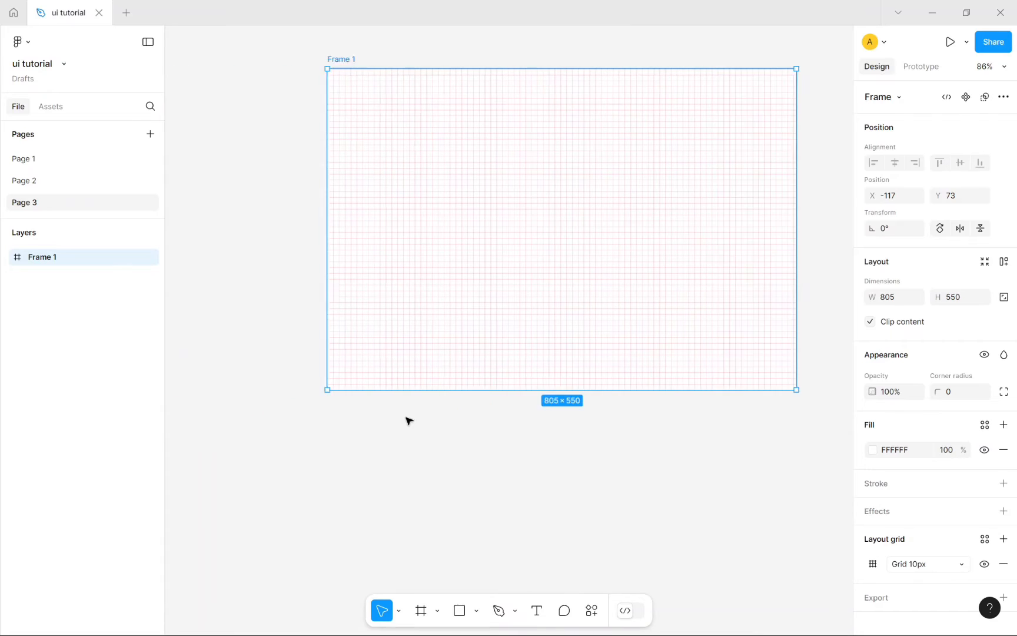
pyautogui.hscroll(4, 409, 420)
pyautogui.hscroll(-10, 413, 419)
pyautogui.hscroll(6, 414, 420)
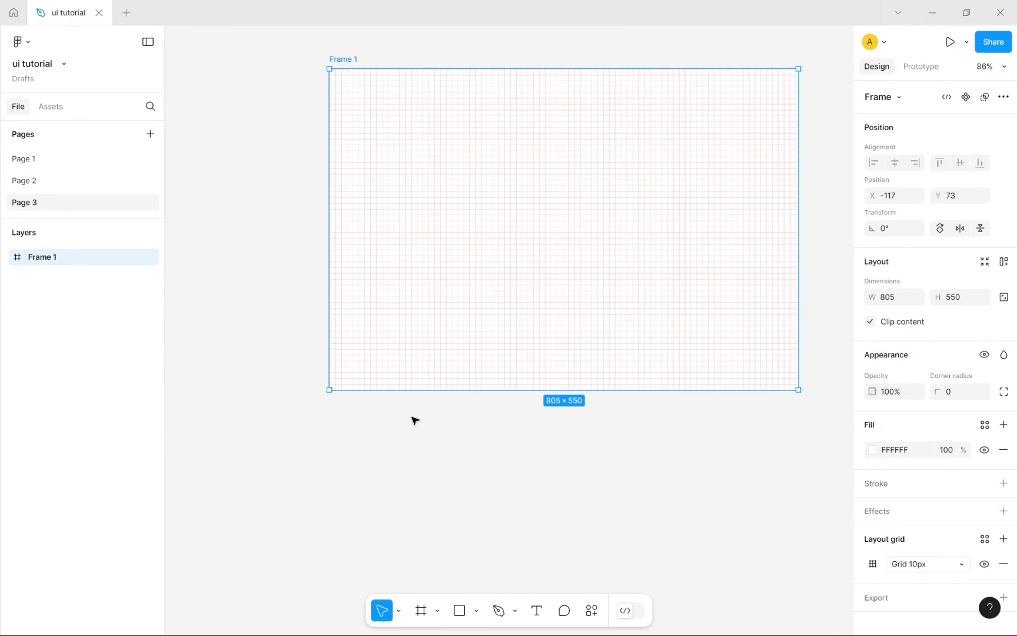
pyautogui.scroll(5, 451, 421)
pyautogui.scroll(-5, 486, 421)
pyautogui.scroll(4, 588, 376)
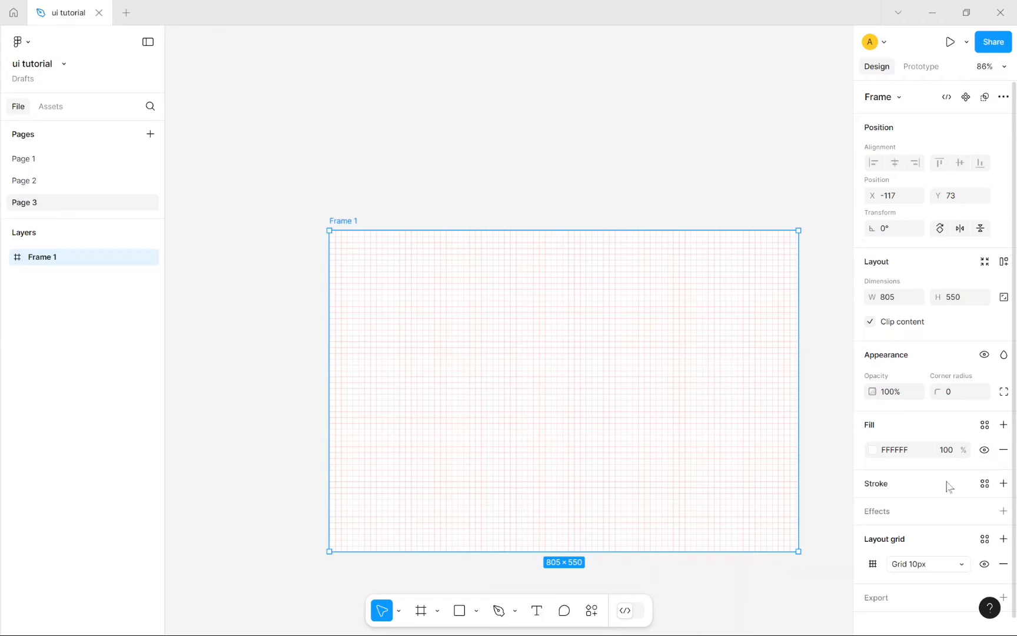
pyautogui.scroll(-1, 949, 483)
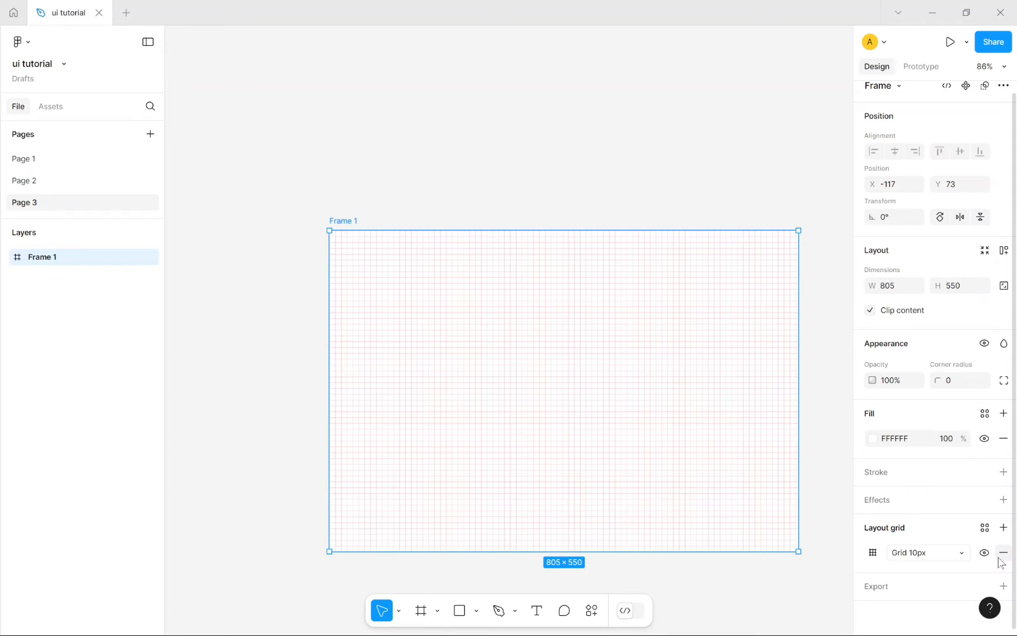
# Step: Show the shape list: Rectangle, Line, Arrow, Ellipse, Polygon, Star
pyautogui.click(457, 615)
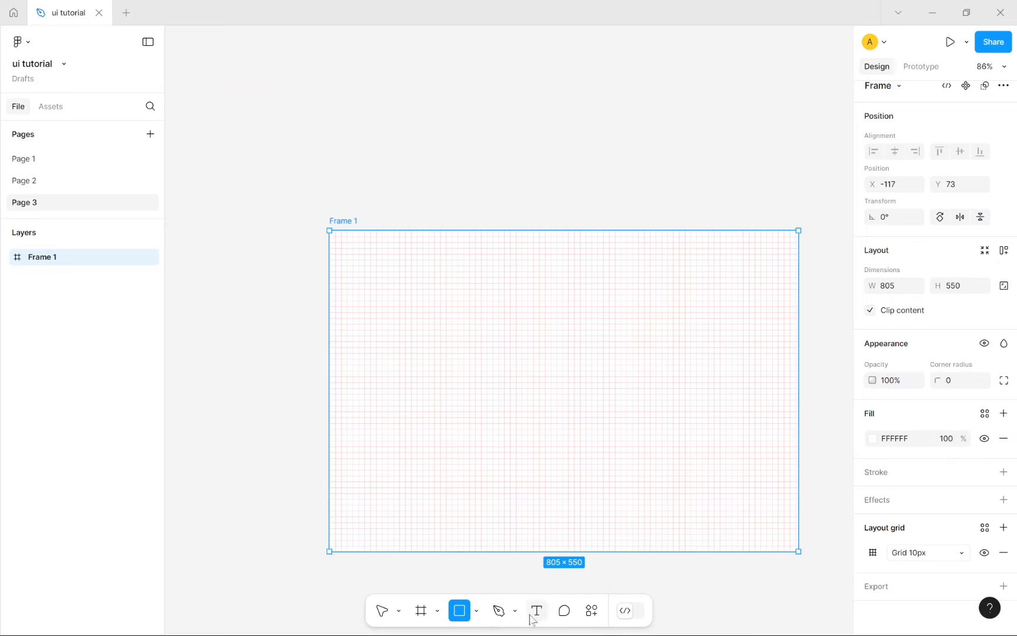
pyautogui.click(478, 616)
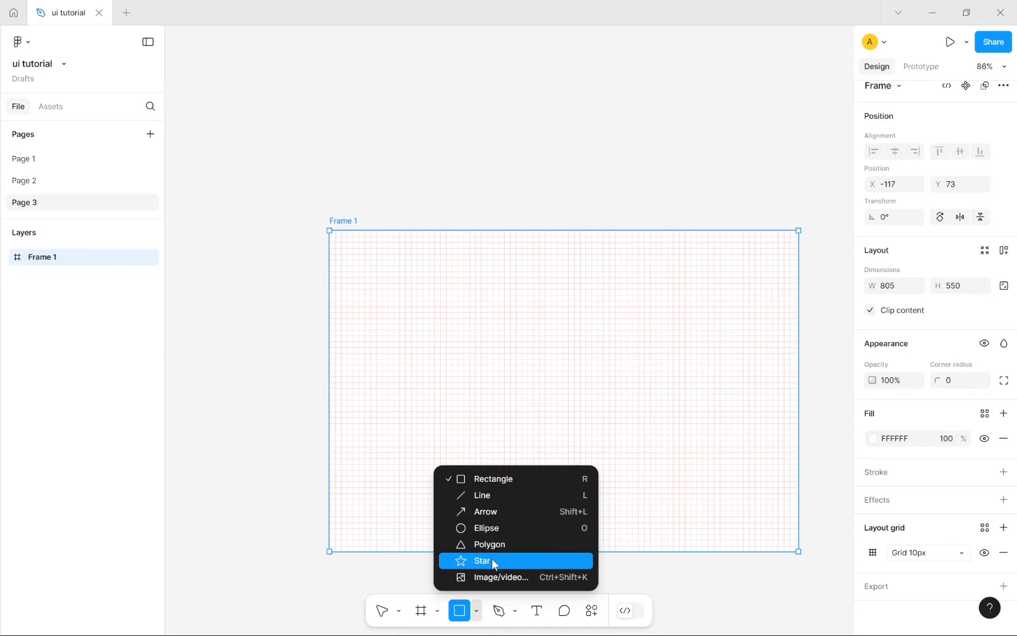
# Step: Draw a 300×100 rectangle inside Frame 1 and move it toward the upper left
pyautogui.click(517, 477)
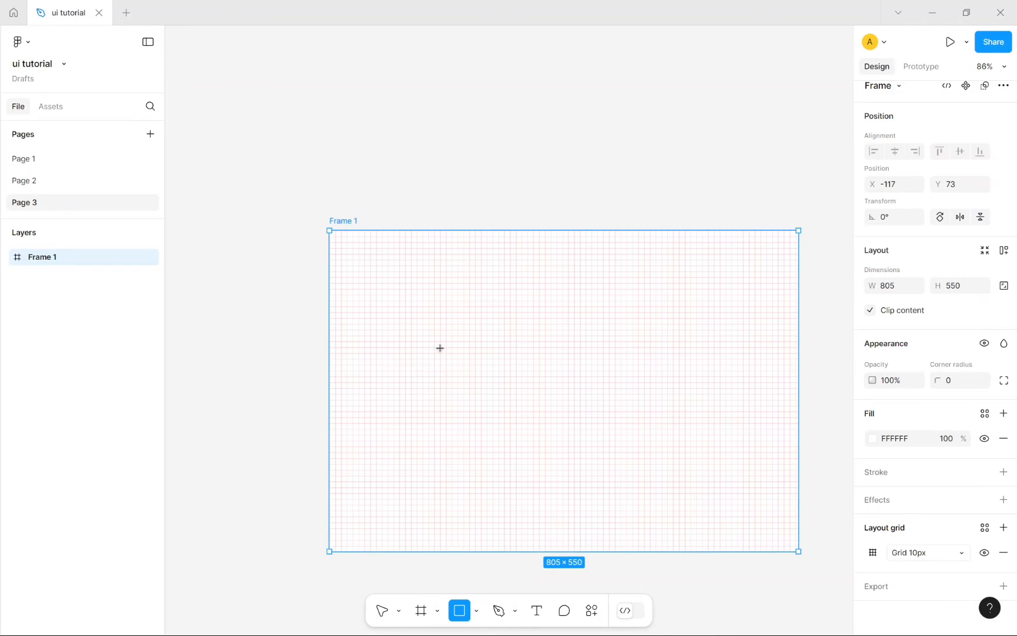
pyautogui.moveTo(439, 348)
pyautogui.mouseDown()
pyautogui.moveTo(488, 395)
pyautogui.moveTo(615, 405)
pyautogui.mouseUp()
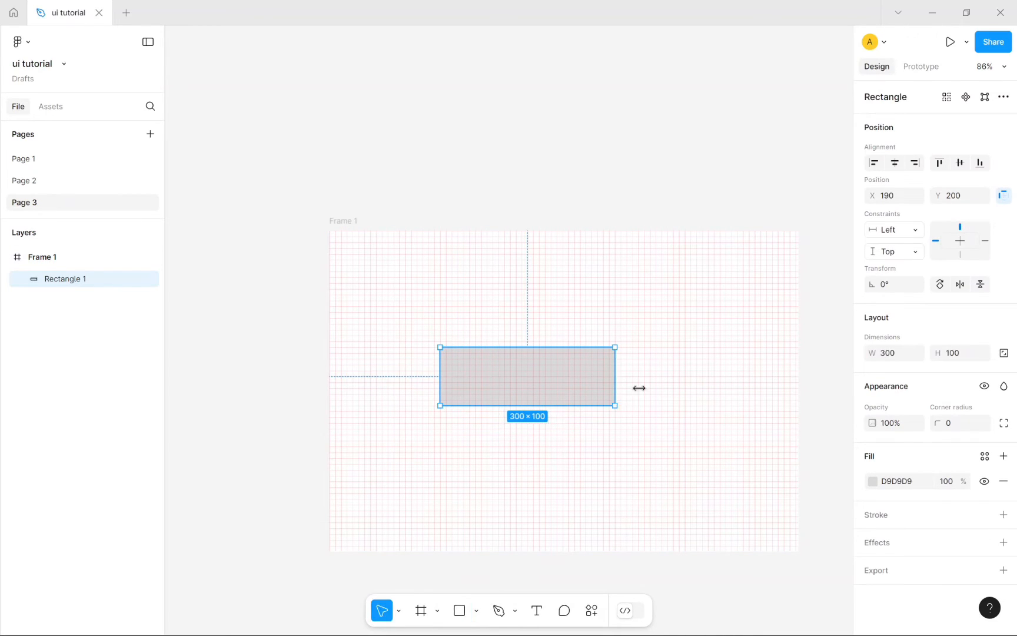
pyautogui.click(661, 138)
pyautogui.moveTo(513, 378); pyautogui.dragTo(510, 297)
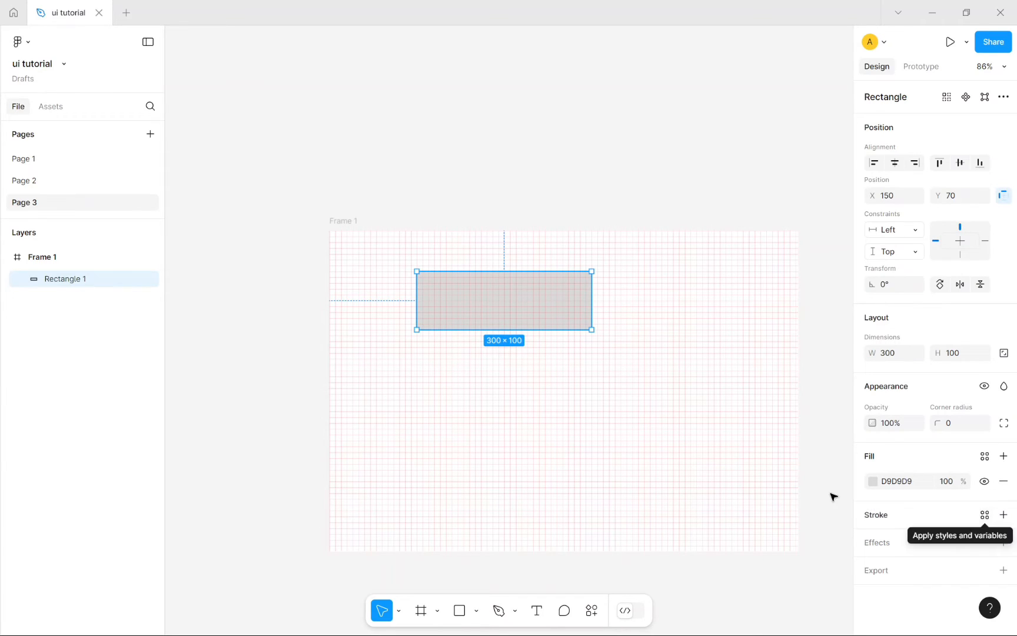
pyautogui.click(350, 235)
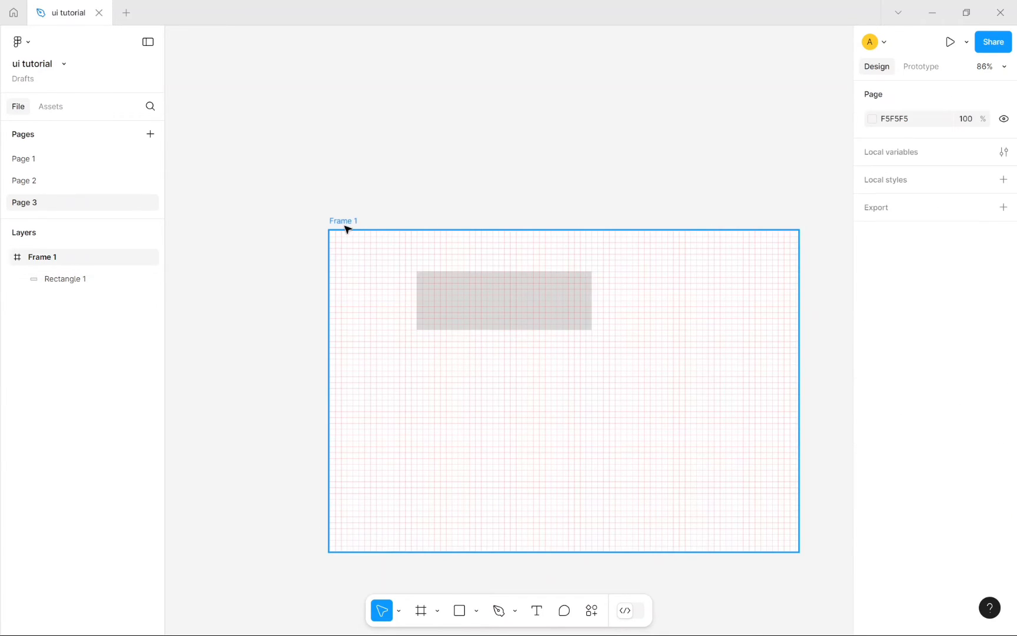
pyautogui.moveTo(482, 317); pyautogui.dragTo(488, 339)
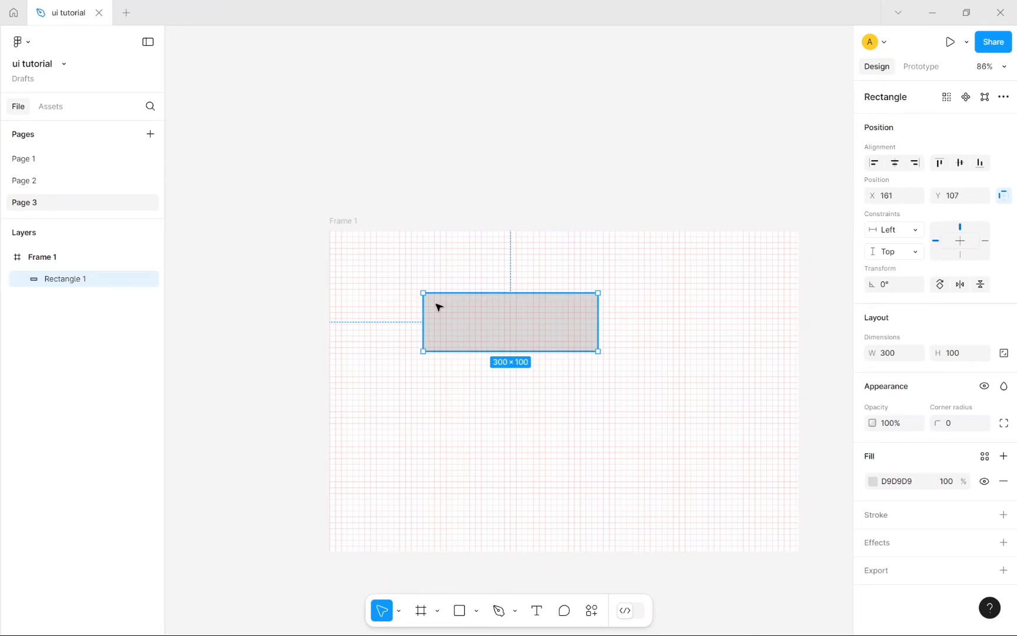
# Step: Switch back to the Move tool and select Frame 1 to view its settings
pyautogui.click(349, 222)
pyautogui.scroll(-3, 956, 520)
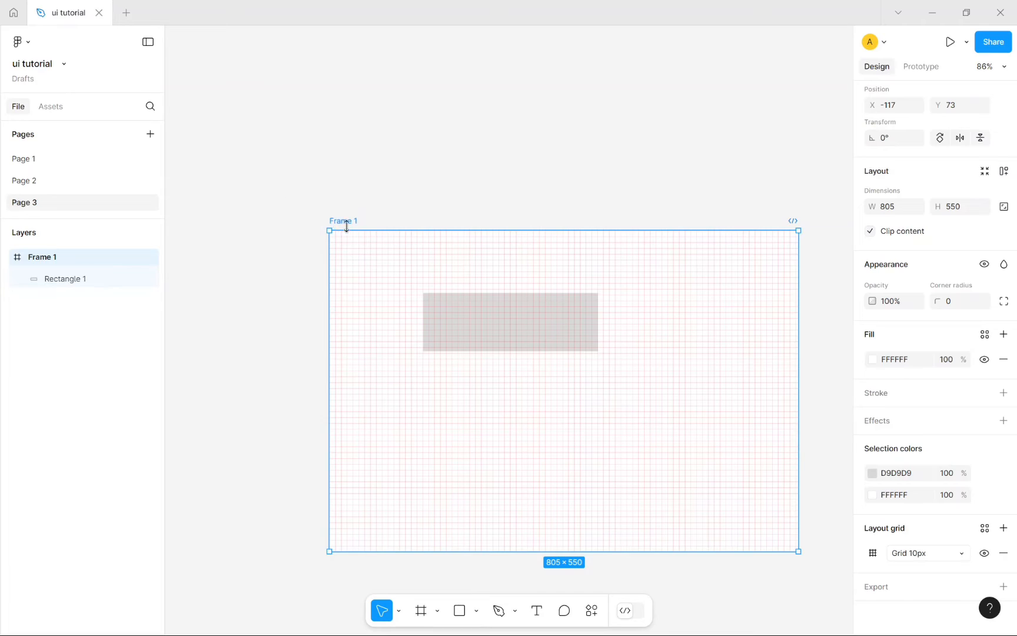
pyautogui.click(329, 195)
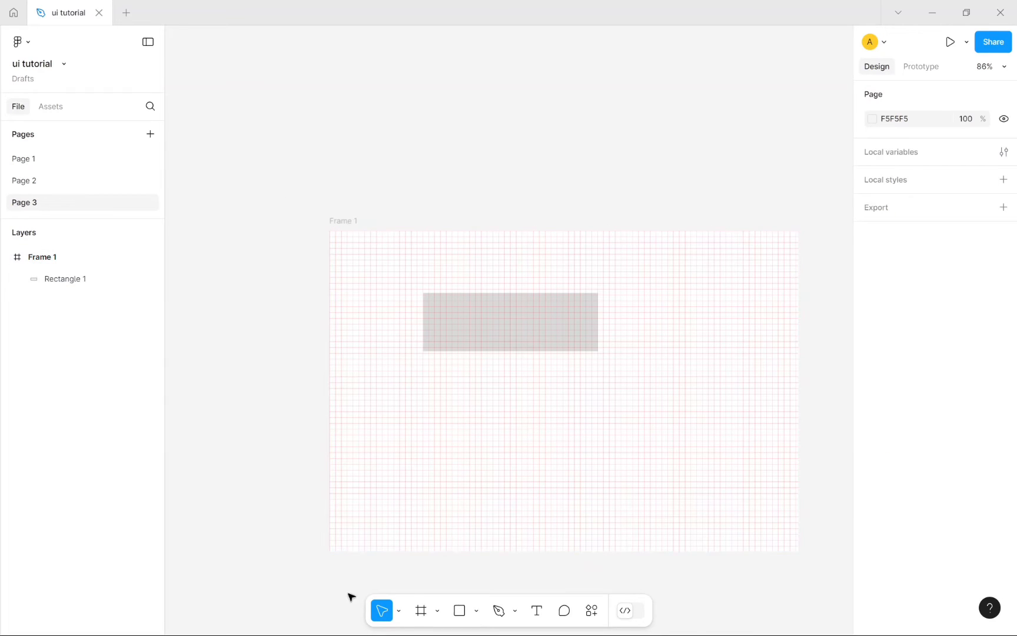
pyautogui.click(398, 612)
pyautogui.click(405, 541)
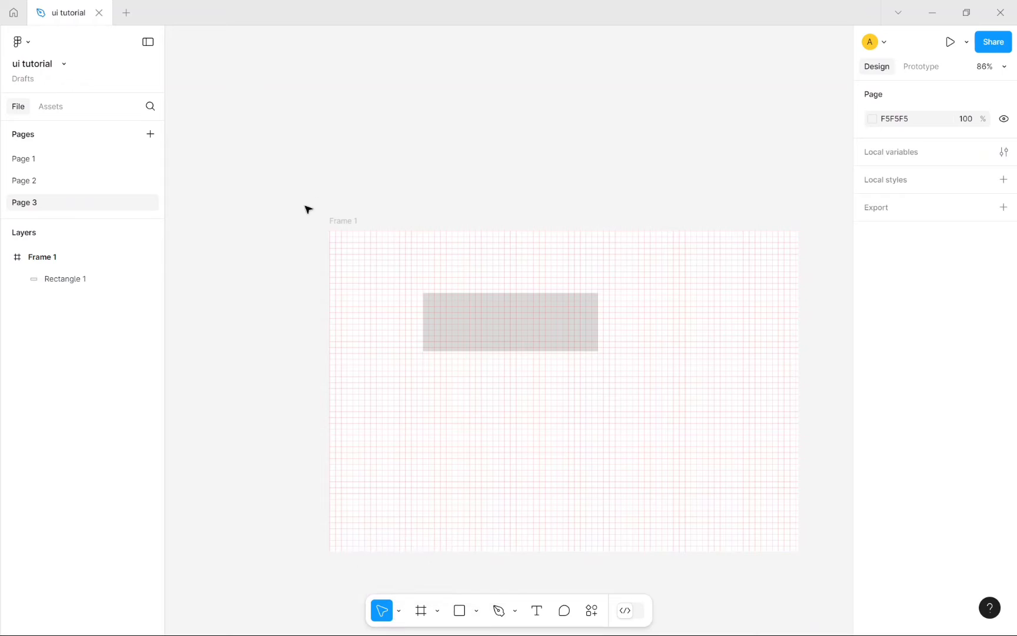
pyautogui.click(339, 229)
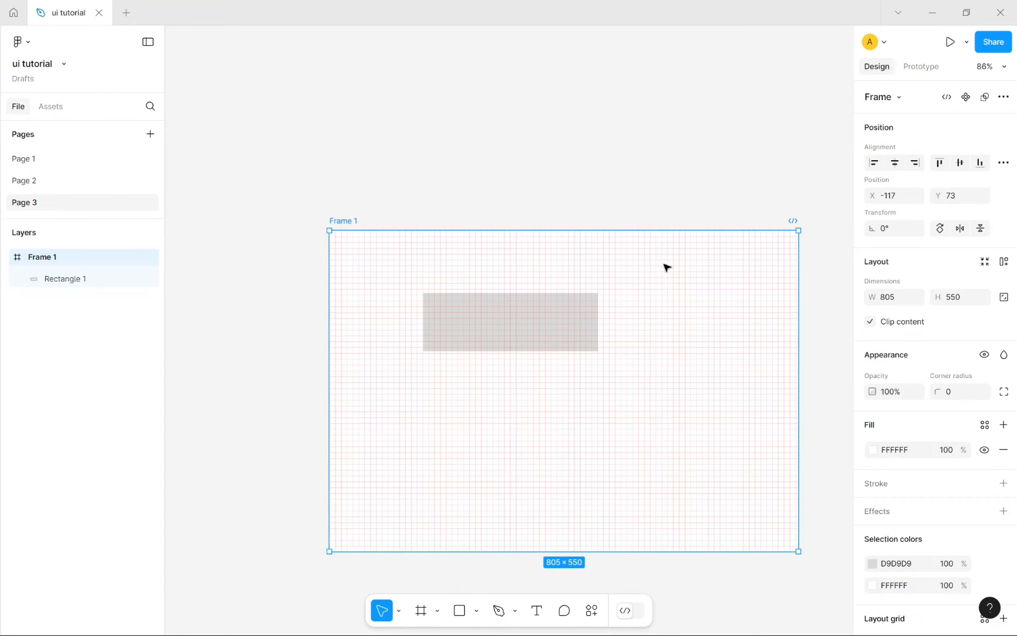
pyautogui.scroll(-2, 977, 552)
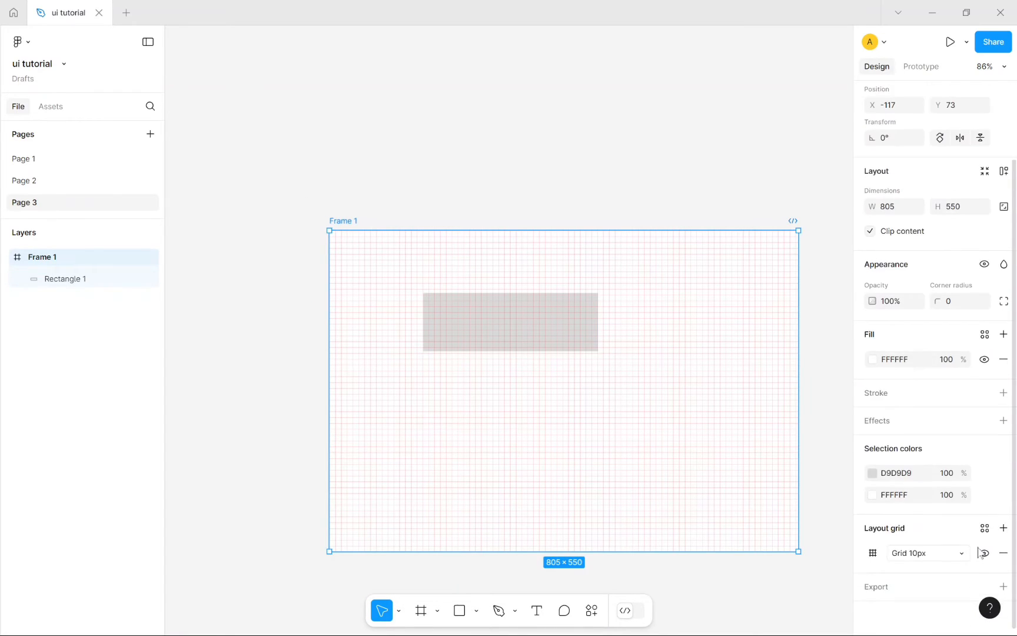
pyautogui.scroll(2, 928, 297)
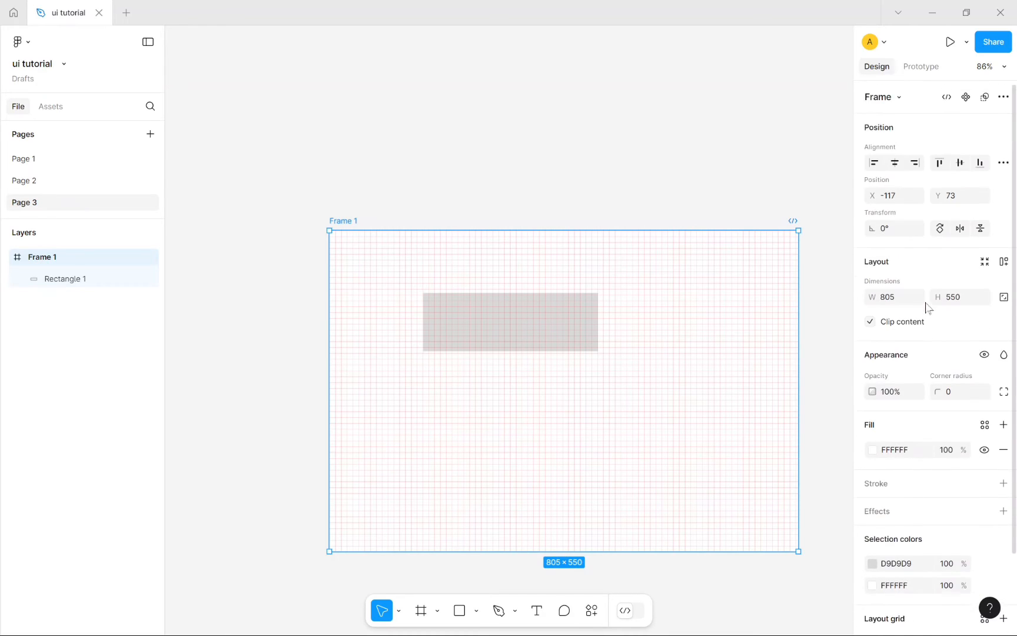
pyautogui.scroll(-2, 925, 305)
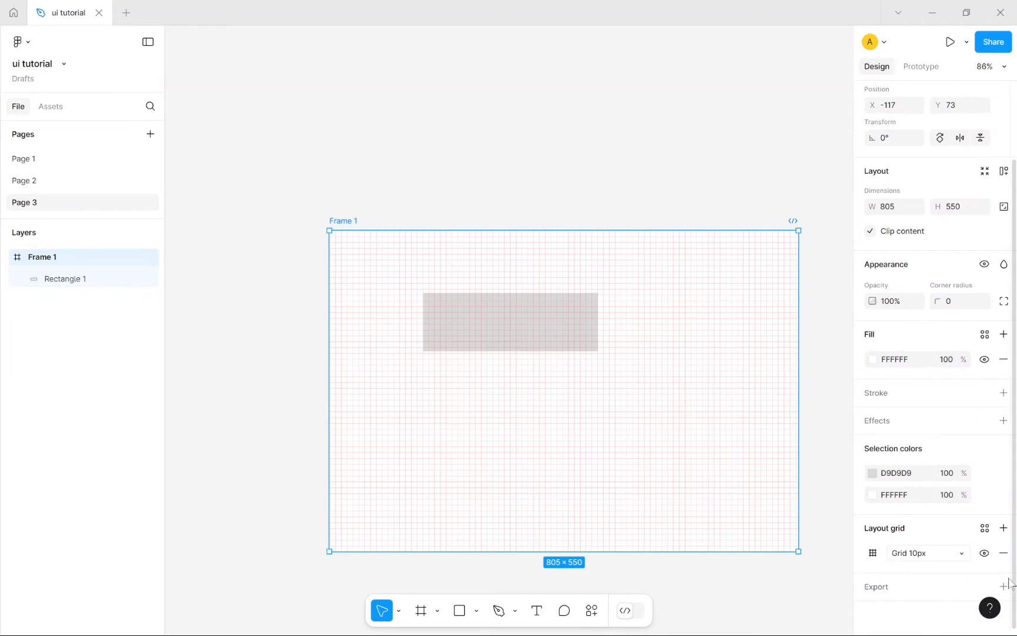
# Step: Remove Frame 1's layout grid and move Rectangle 1 toward the frame's top-left
pyautogui.click(1004, 552)
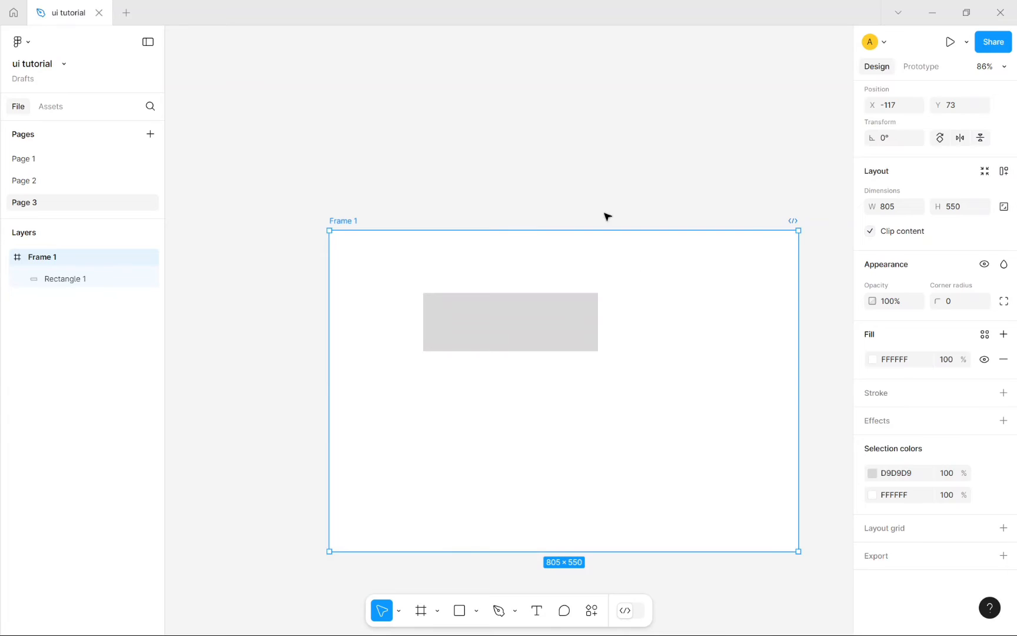
pyautogui.click(561, 118)
pyautogui.moveTo(539, 312); pyautogui.dragTo(486, 297)
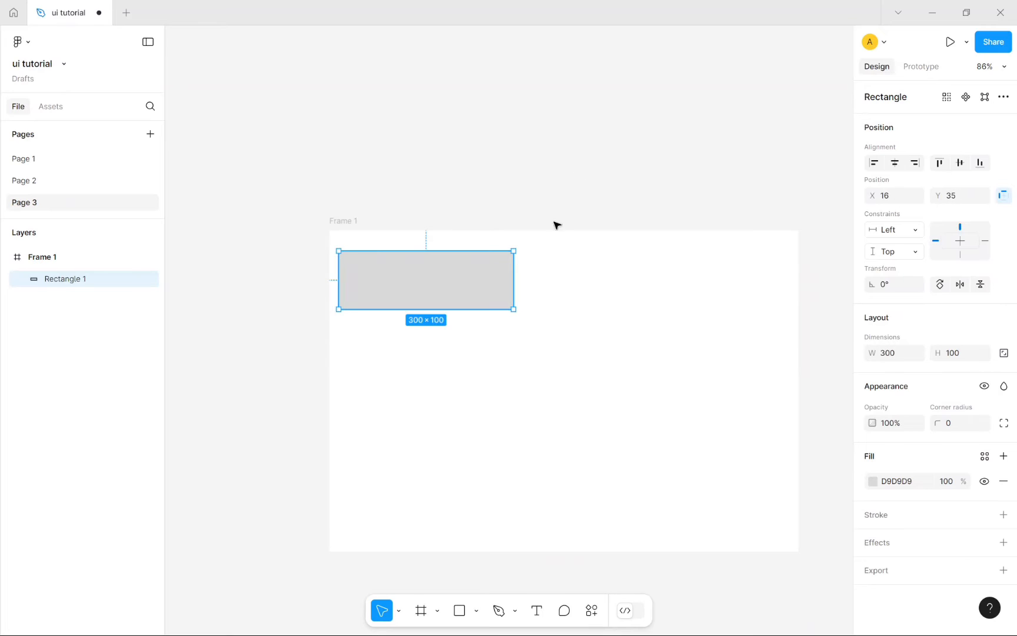
# Step: Change the page background colour to a dark grey, 676767
pyautogui.click(578, 134)
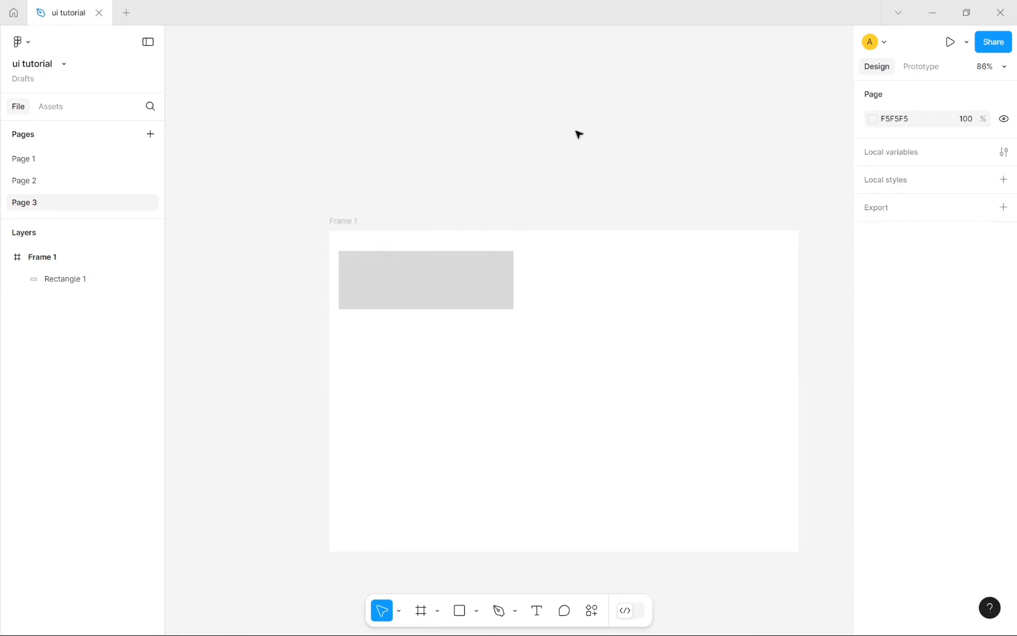
pyautogui.click(897, 119)
pyautogui.click(872, 120)
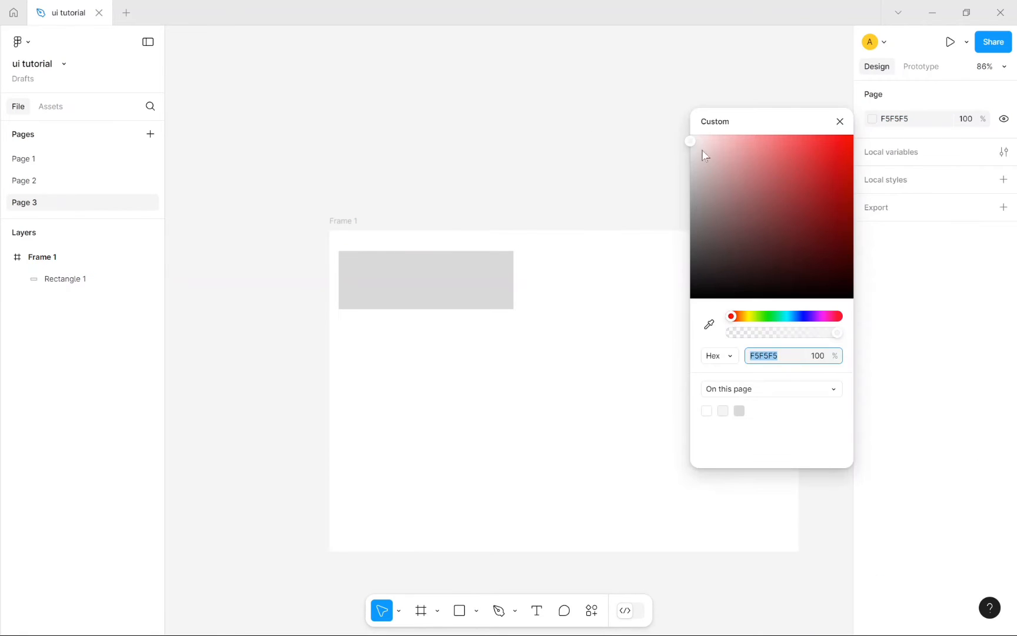
pyautogui.moveTo(690, 155); pyautogui.dragTo(683, 240)
# Step: Reposition Frame 1 and align Rectangle 1 flush to the frame's left edge
pyautogui.click(840, 121)
pyautogui.moveTo(367, 279); pyautogui.dragTo(595, 360)
pyautogui.click(483, 350)
pyautogui.click(604, 379)
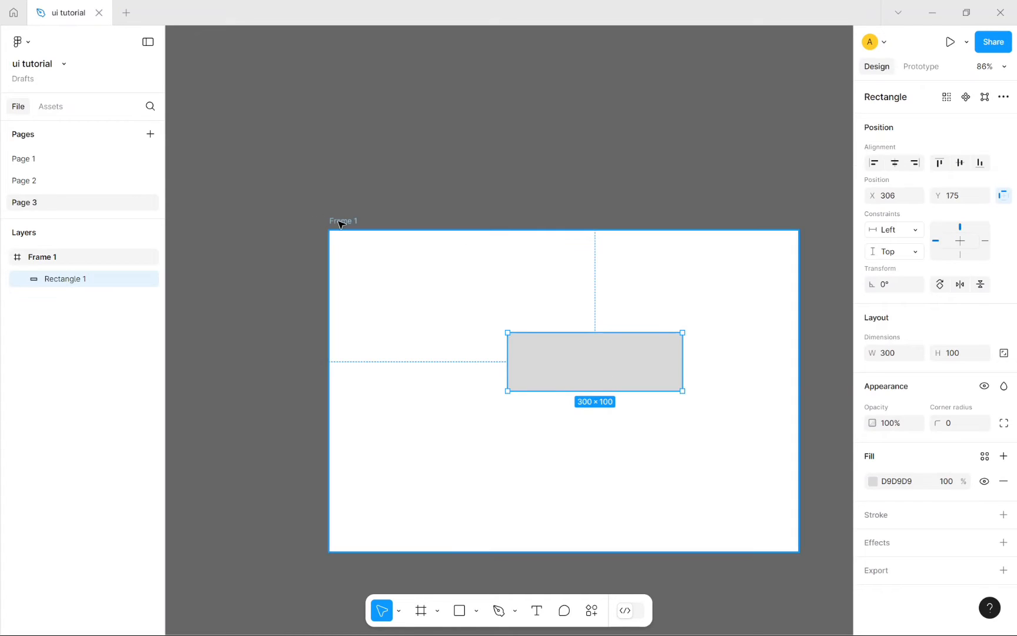
pyautogui.moveTo(338, 221); pyautogui.dragTo(292, 129)
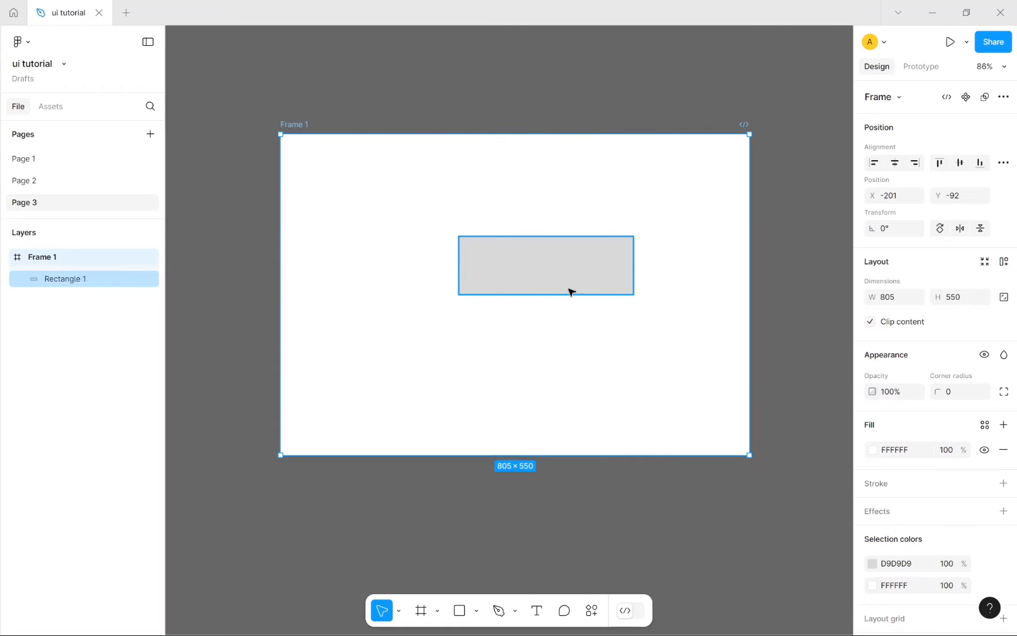
pyautogui.moveTo(569, 291); pyautogui.dragTo(540, 347)
pyautogui.click(607, 336)
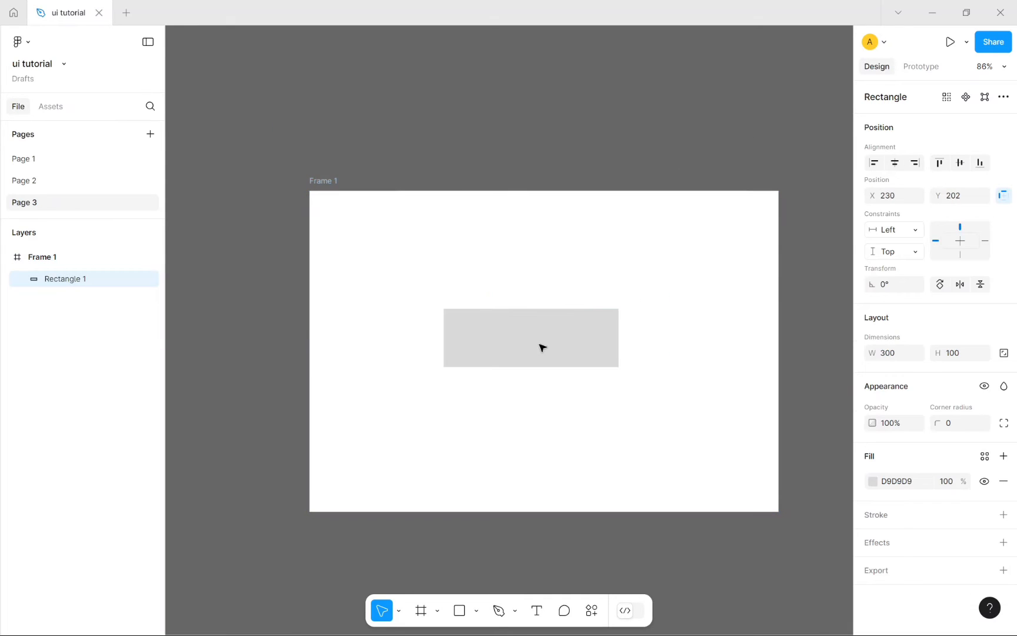
pyautogui.click(743, 114)
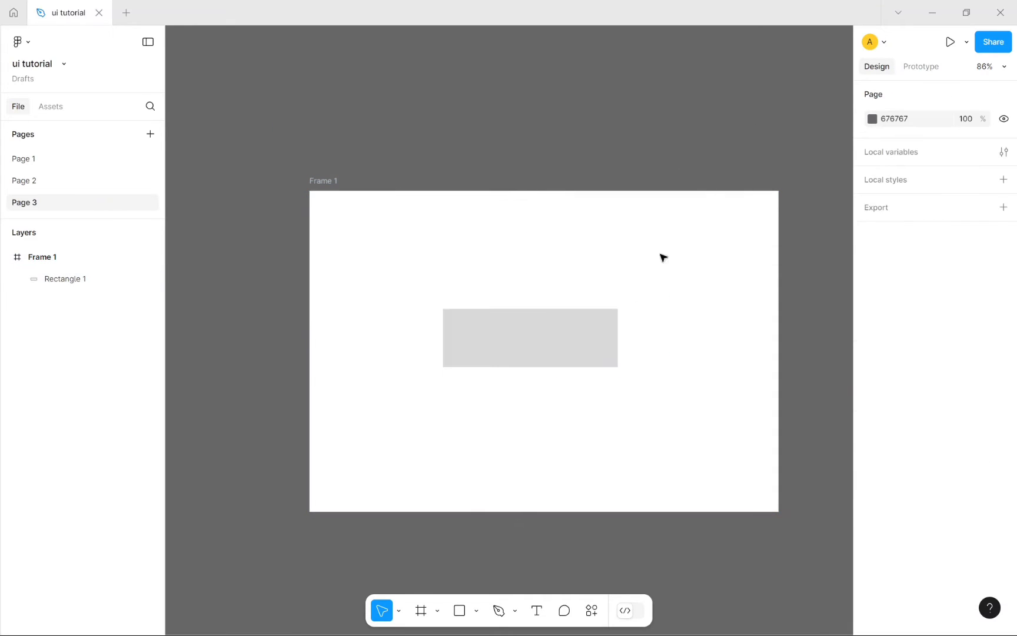
pyautogui.click(546, 352)
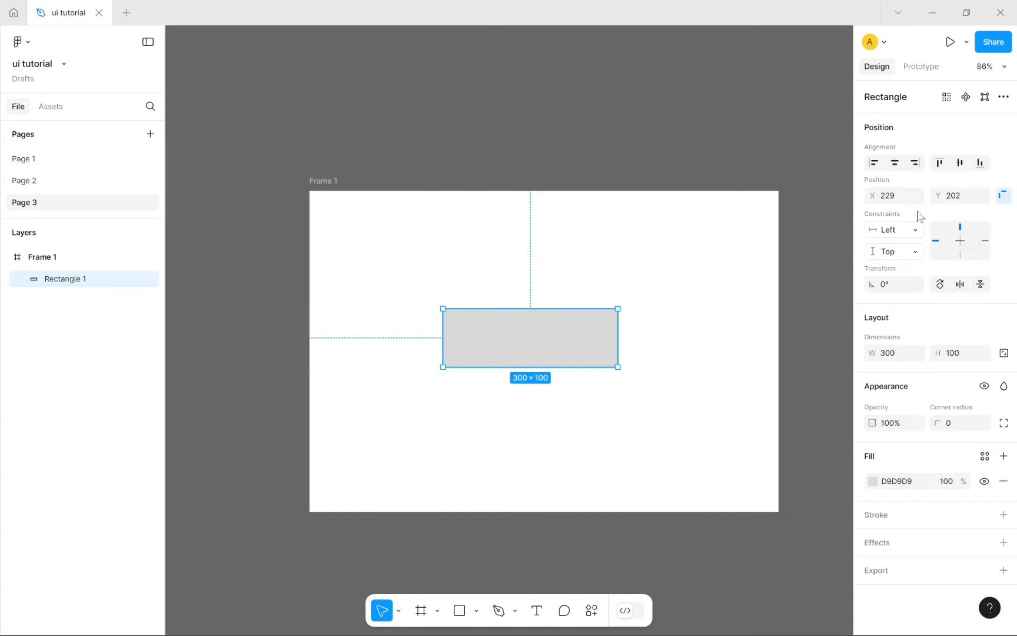
pyautogui.click(875, 164)
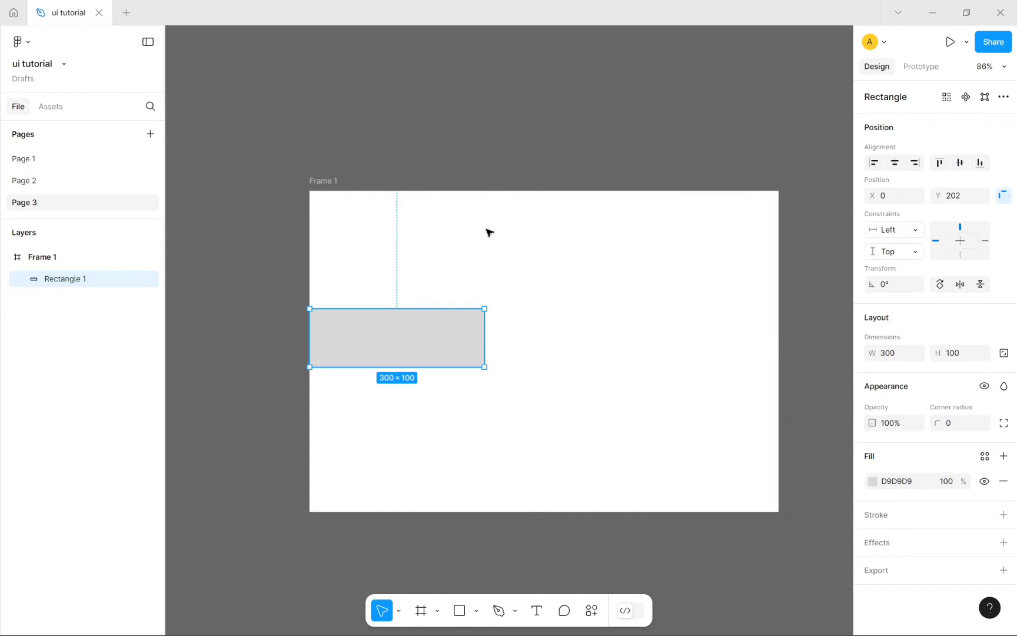
# Step: Resize Frame 1 to 756×684 by dragging its right and bottom edges
pyautogui.moveTo(335, 182); pyautogui.dragTo(314, 227)
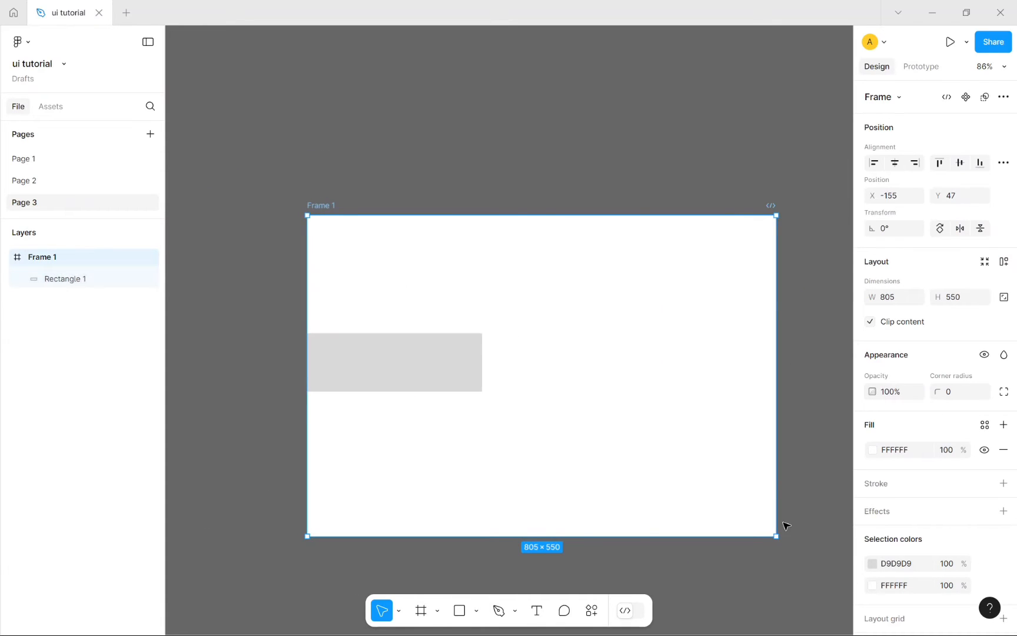
pyautogui.moveTo(775, 516); pyautogui.dragTo(746, 501)
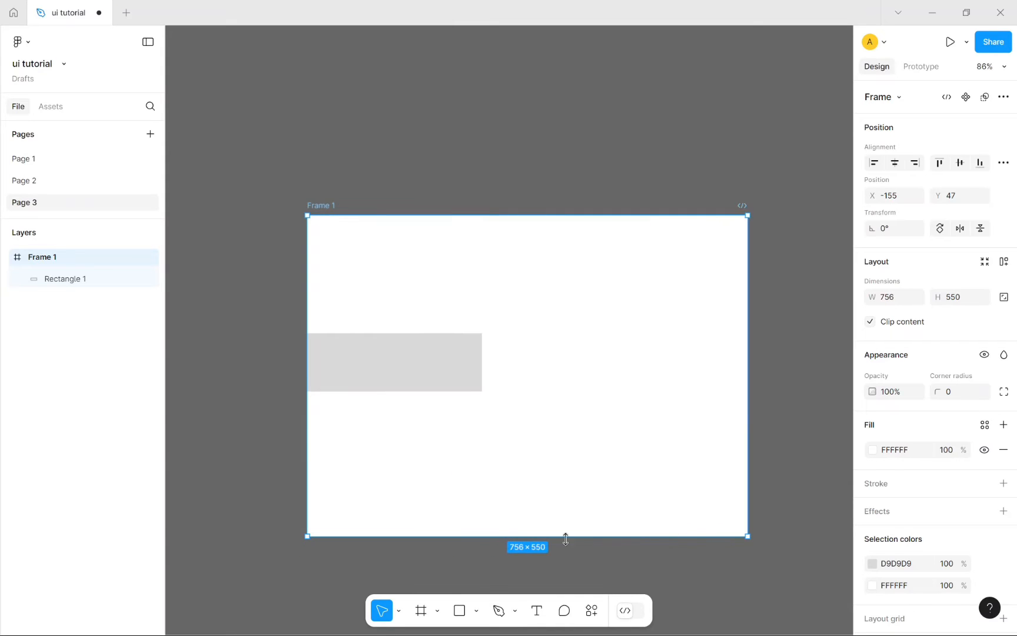
pyautogui.moveTo(537, 535); pyautogui.dragTo(562, 379)
pyautogui.scroll(5, 620, 425)
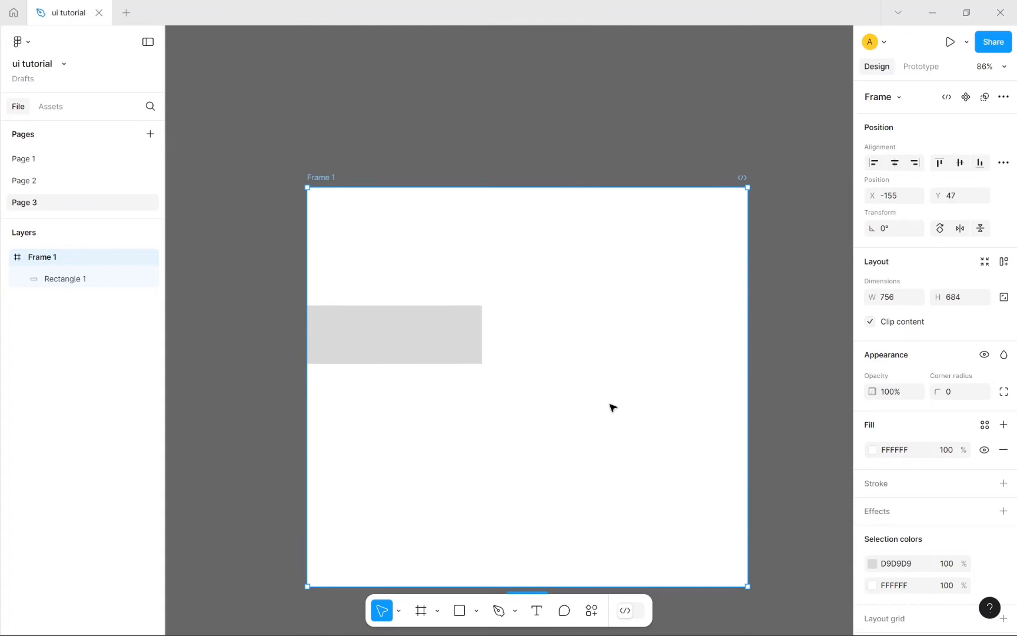
pyautogui.click(393, 340)
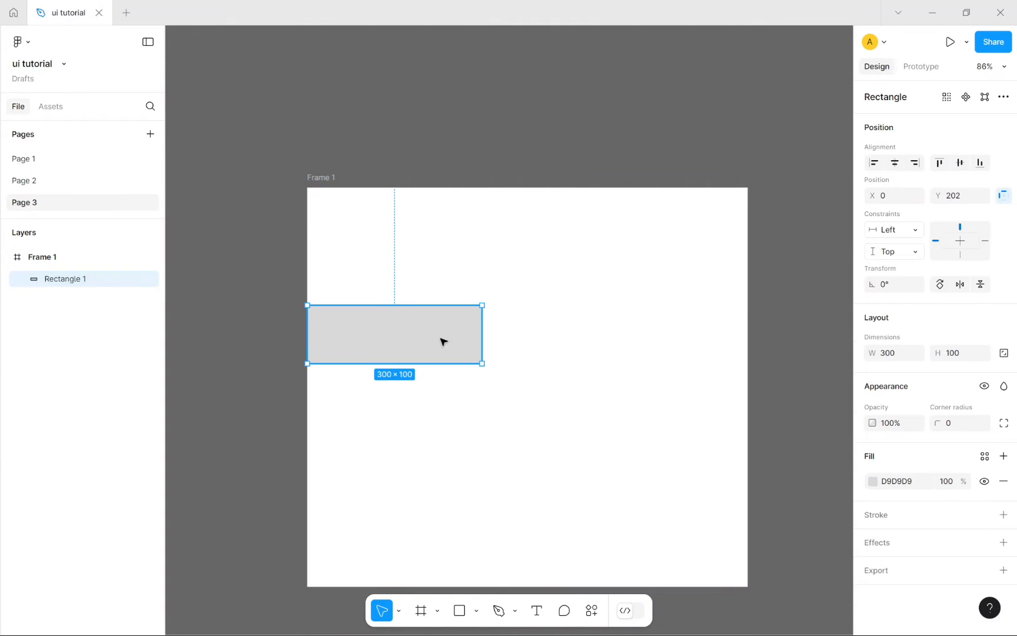
# Step: Cycle the rectangle through centre, right, top, middle and bottom alignment, then place it at X 244, Y 272
pyautogui.moveTo(443, 341); pyautogui.dragTo(627, 334)
pyautogui.moveTo(513, 347); pyautogui.dragTo(347, 332)
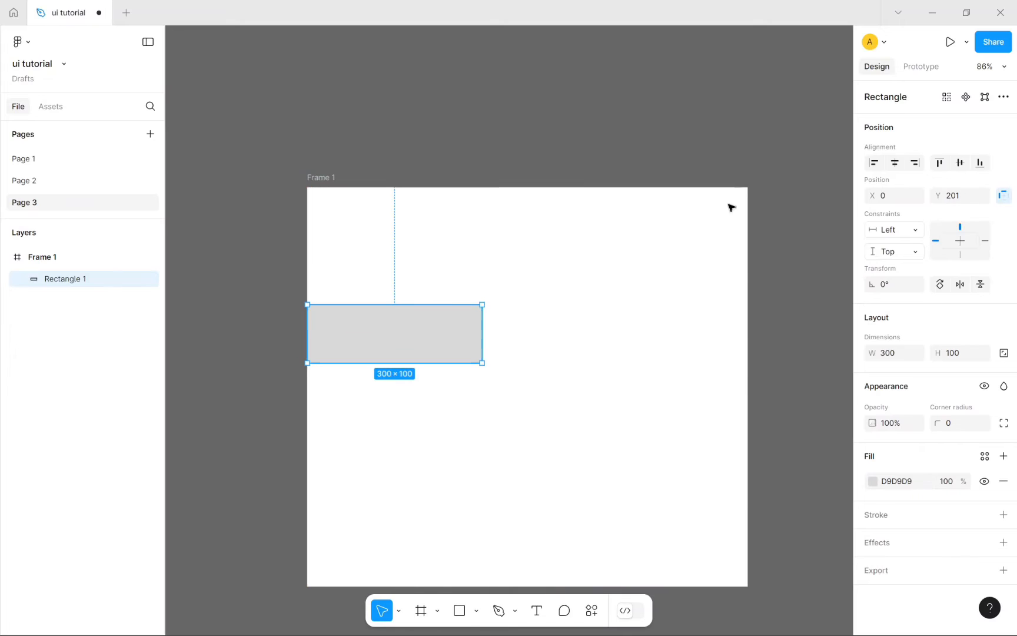
pyautogui.click(894, 163)
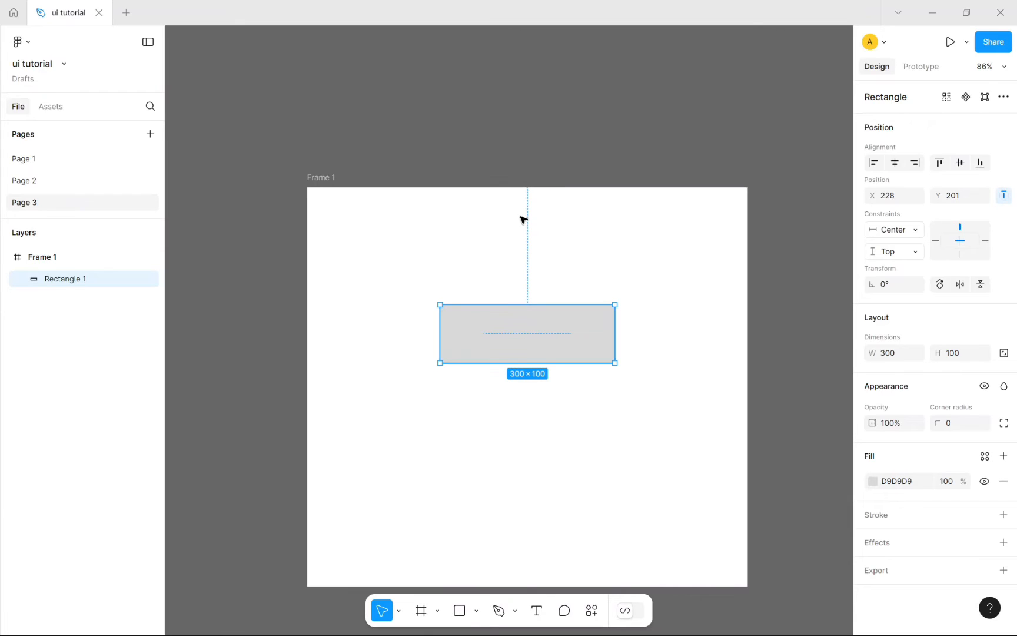
pyautogui.click(921, 168)
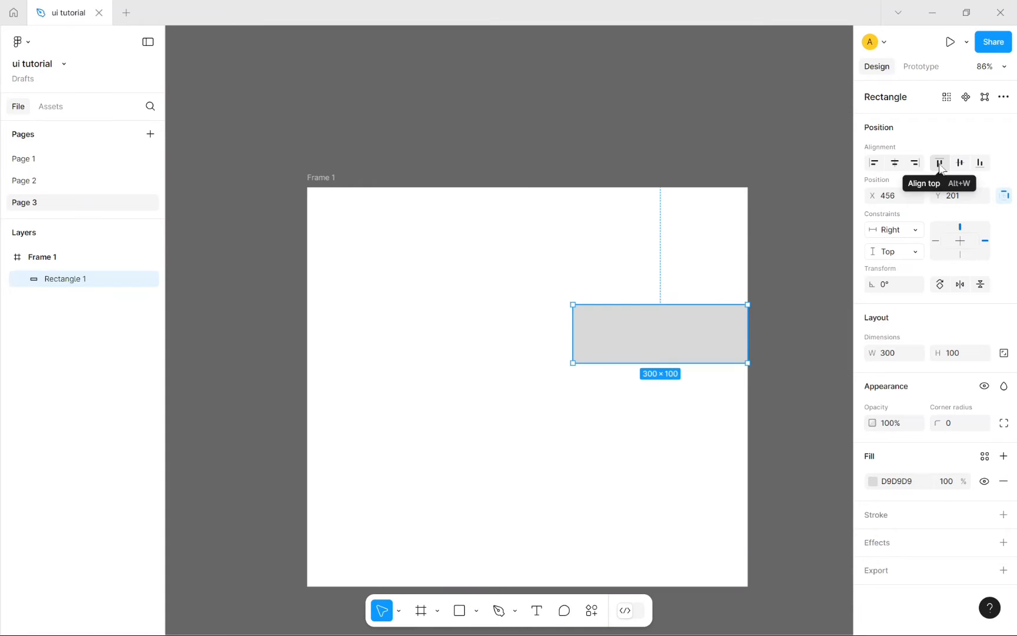
pyautogui.click(940, 166)
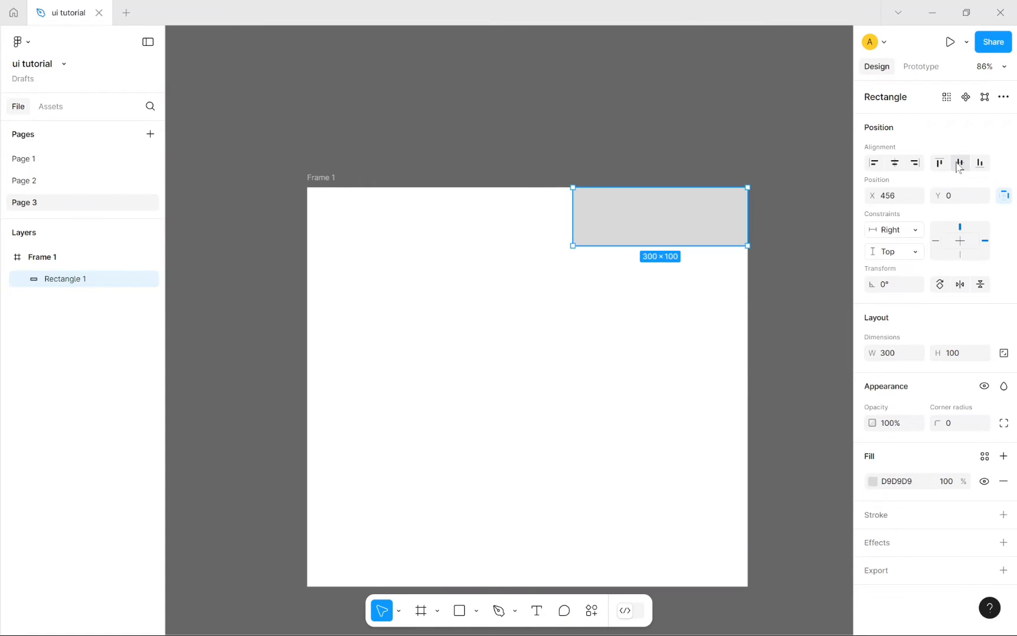
pyautogui.click(959, 165)
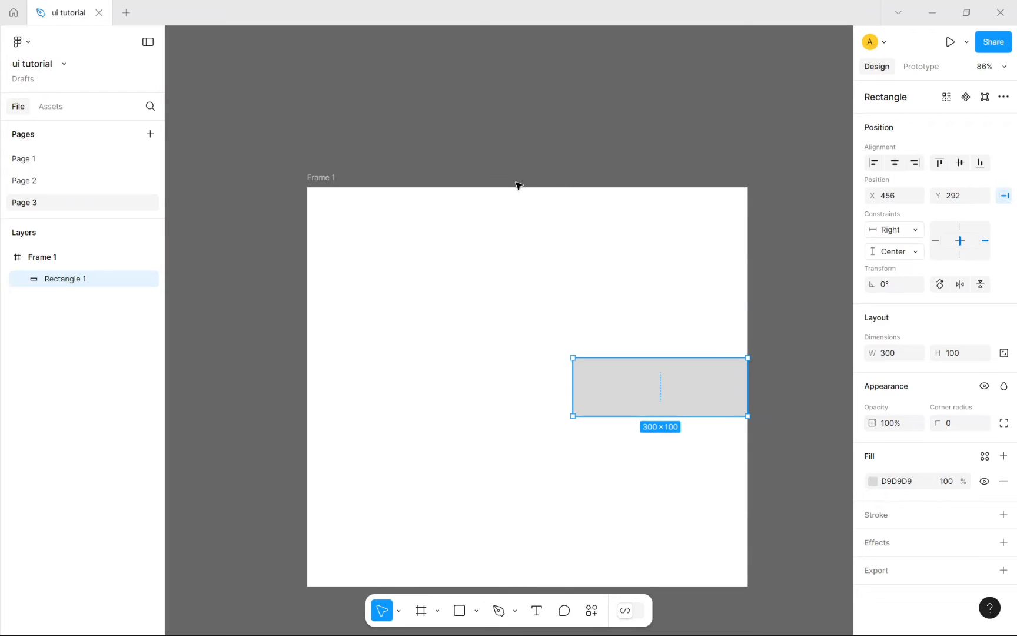
pyautogui.click(980, 165)
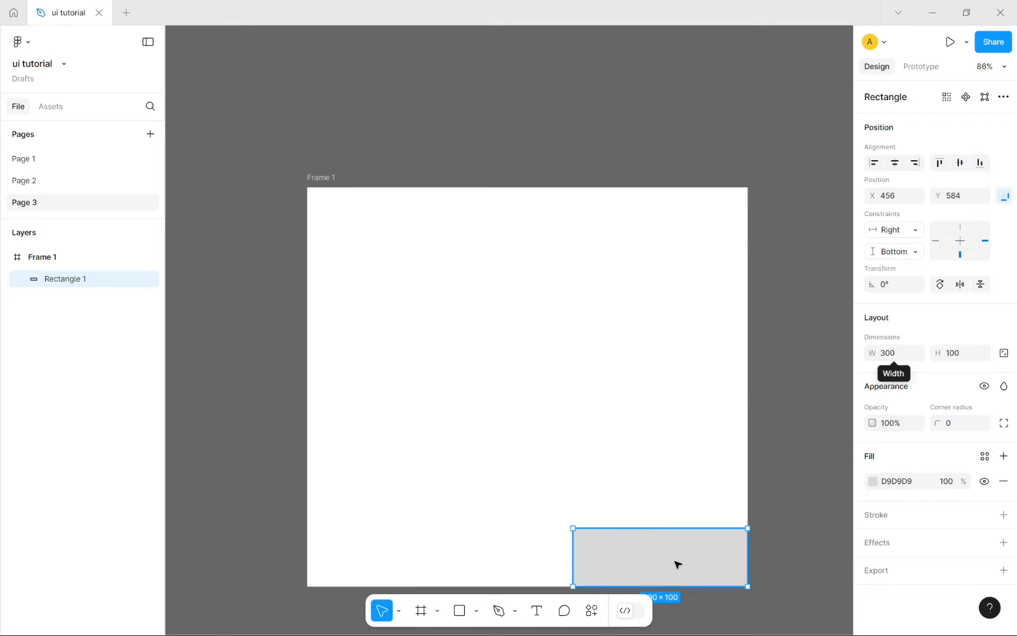
pyautogui.moveTo(672, 565); pyautogui.dragTo(544, 375)
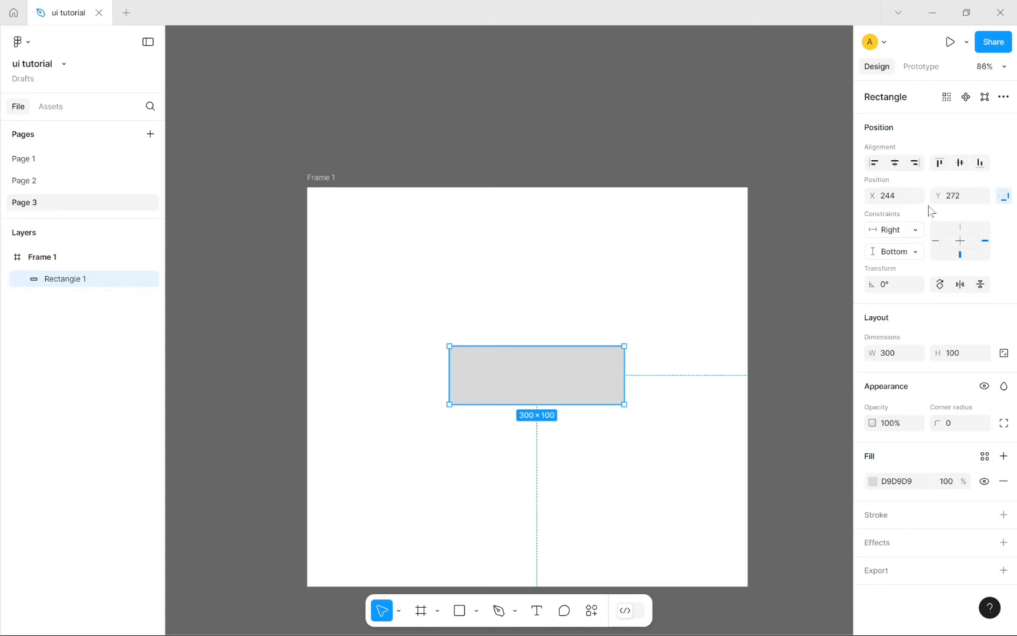
pyautogui.click(900, 198)
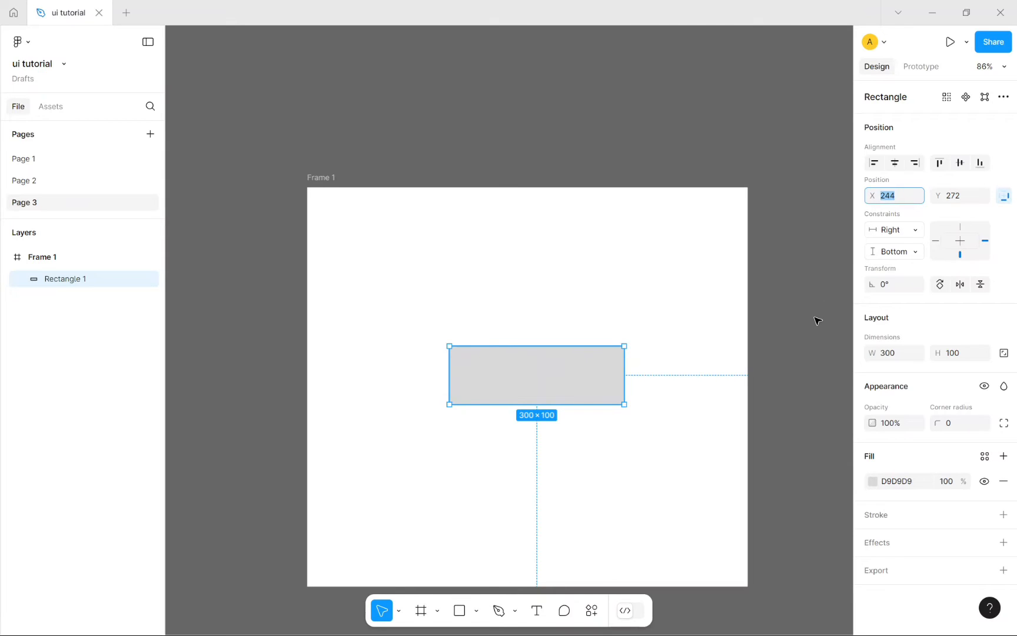
# Step: Select the rectangle and drag it right and down inside Frame 1
pyautogui.click(818, 521)
pyautogui.doubleClick(536, 387)
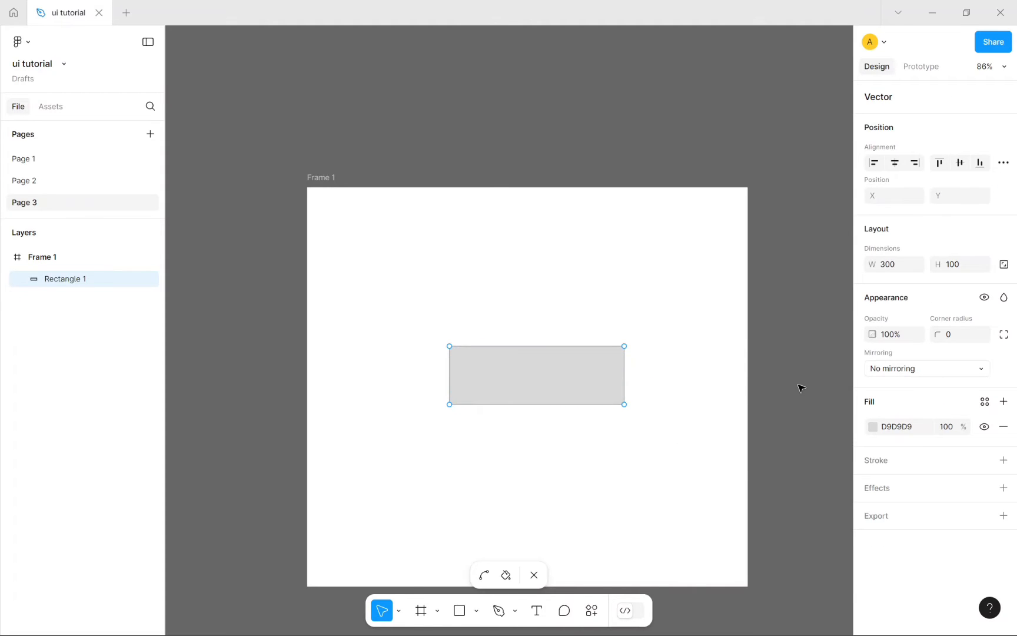
pyautogui.press('Escape')
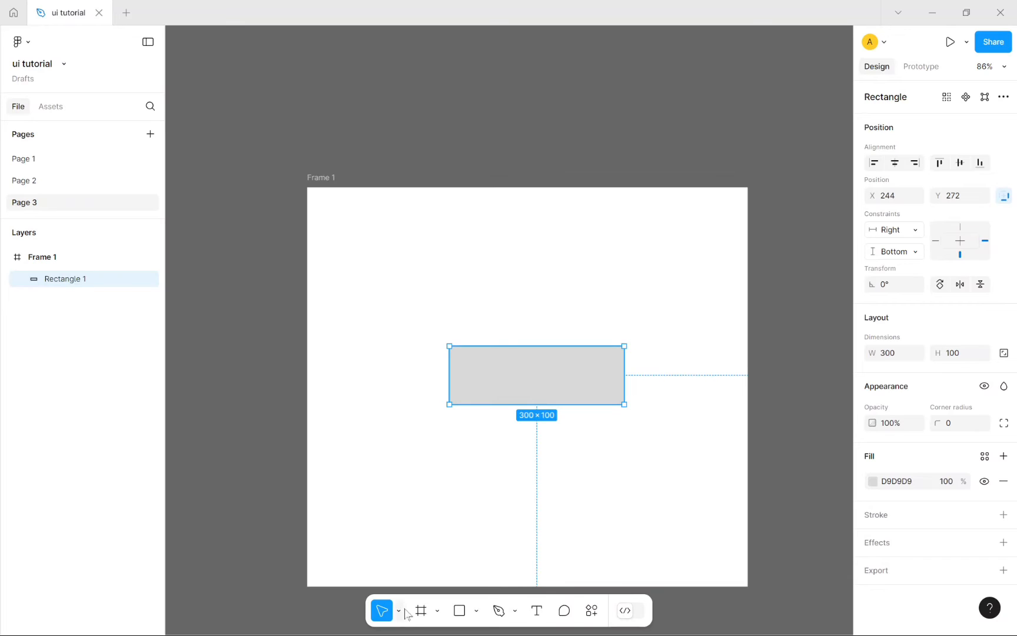
pyautogui.click(459, 611)
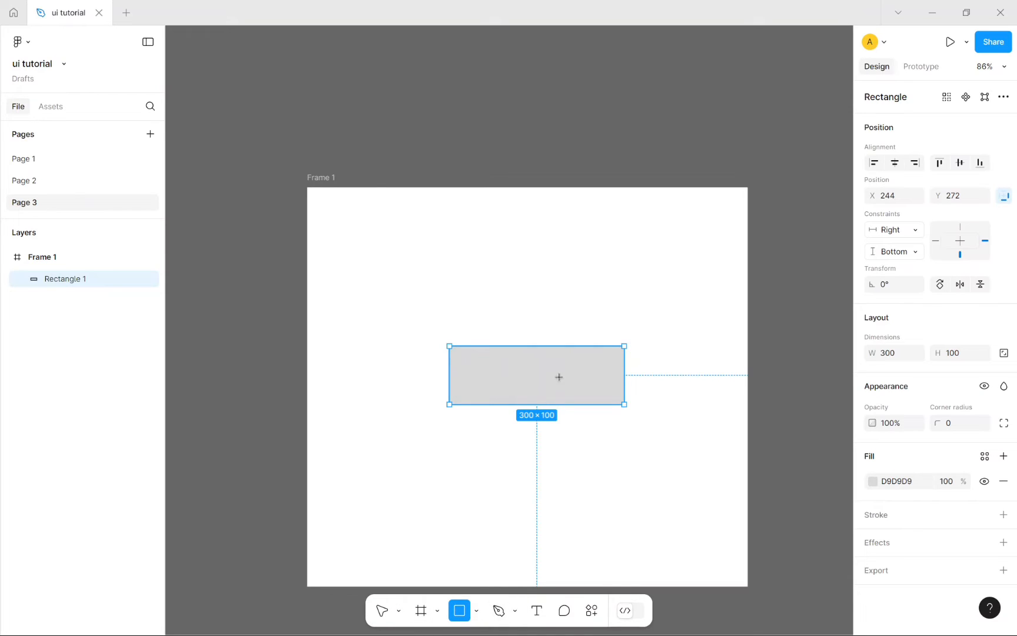
pyautogui.click(377, 610)
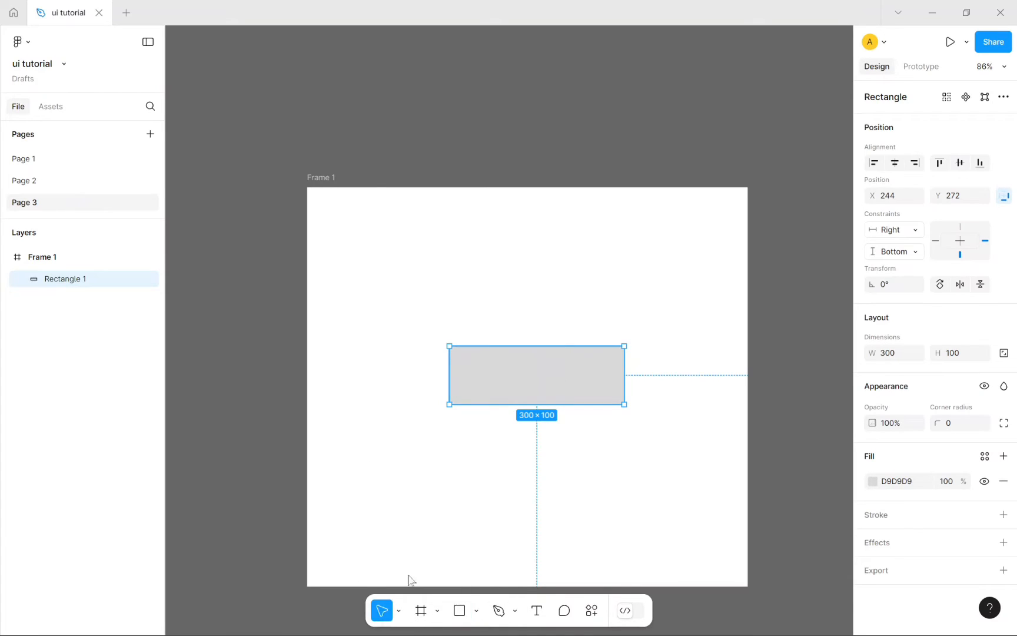
pyautogui.moveTo(504, 378); pyautogui.dragTo(554, 394)
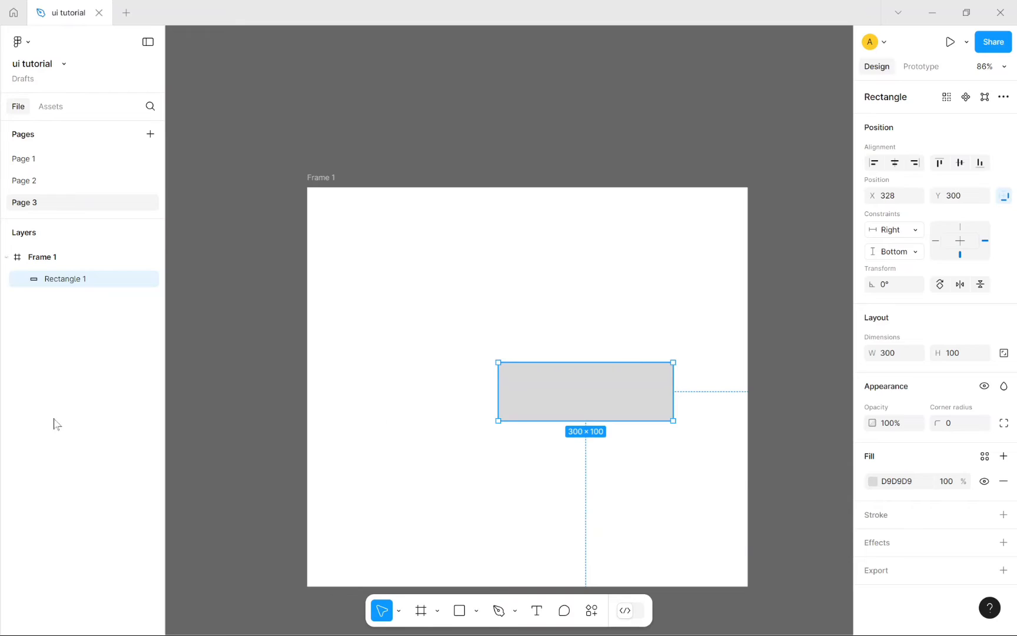
# Step: Set the rectangle's X to 320, then nudge it with arrow keys to X 299, Y 313
pyautogui.click(911, 201)
pyautogui.click(911, 202)
pyautogui.press('Return')
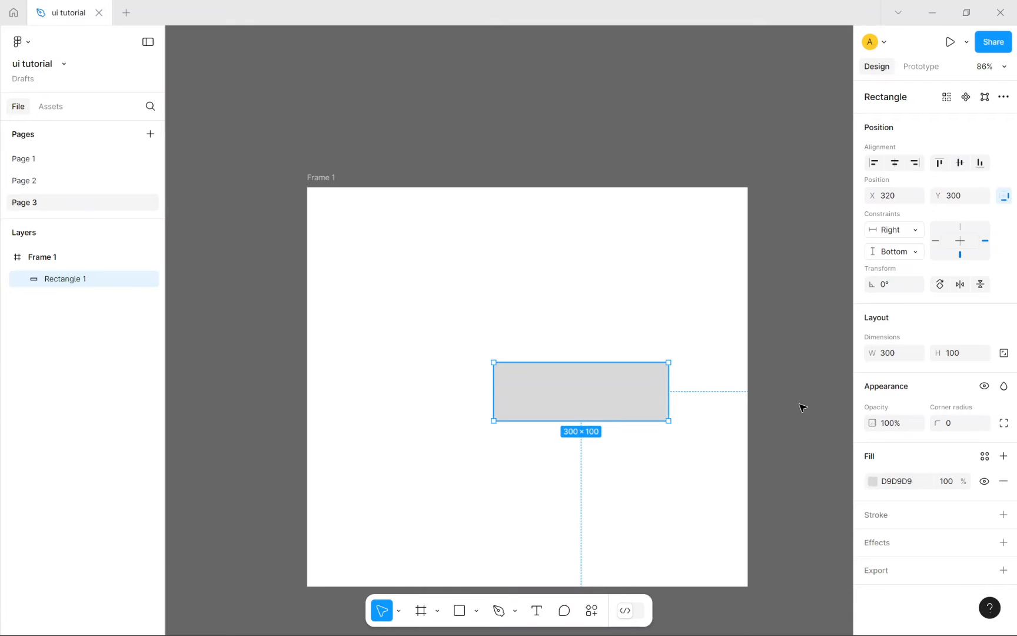
pyautogui.press('Left')
pyautogui.press('Left')
pyautogui.press('Left')
pyautogui.press('Left')
pyautogui.press('Left')
pyautogui.press('Left')
pyautogui.press('Left')
pyautogui.press('Left')
pyautogui.press('Left')
pyautogui.press('Left')
pyautogui.press('Left')
pyautogui.press('Left')
pyautogui.press('Left')
pyautogui.press('Left')
pyautogui.press('Left')
pyautogui.press('Left')
pyautogui.press('Left')
pyautogui.press('Left')
pyautogui.press('Left')
pyautogui.press('Left')
pyautogui.press('Left')
pyautogui.press('Left')
pyautogui.press('Left')
pyautogui.press('Left')
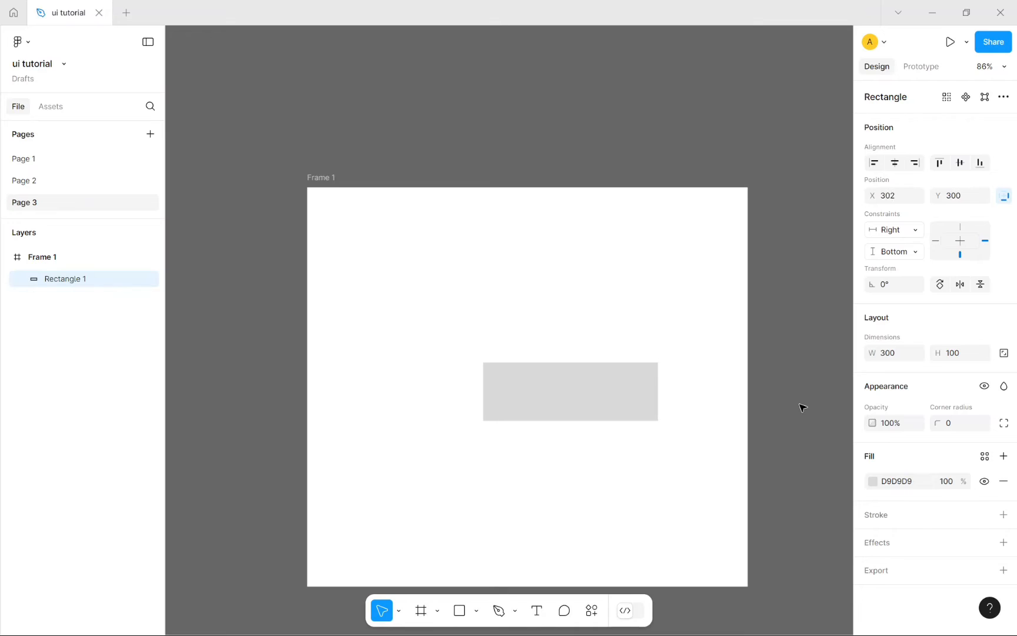
pyautogui.press('Right')
pyautogui.press('Right')
pyautogui.press('Right')
pyautogui.press('Right')
pyautogui.press('Right')
pyautogui.press('Right')
pyautogui.press('Right')
pyautogui.press('Right')
pyautogui.press('Right')
pyautogui.press('Right')
pyautogui.press('Right')
pyautogui.press('Right')
pyautogui.press('Right')
pyautogui.press('Right')
pyautogui.press('Right')
pyautogui.press('Right')
pyautogui.press('Right')
pyautogui.press('Right')
pyautogui.press('Right')
pyautogui.press('Right')
pyautogui.press('Right')
pyautogui.press('Right')
pyautogui.press('Right')
pyautogui.press('Right')
pyautogui.press('Right')
pyautogui.press('Right')
pyautogui.press('Right')
pyautogui.press('Right')
pyautogui.press('Right')
pyautogui.press('Left')
pyautogui.press('Left')
pyautogui.press('Left')
pyautogui.press('Left')
pyautogui.press('Left')
pyautogui.press('Left')
pyautogui.press('Left')
pyautogui.press('Left')
pyautogui.press('Left')
pyautogui.press('Left')
pyautogui.press('Left')
pyautogui.press('Left')
pyautogui.press('Left')
pyautogui.press('Left')
pyautogui.press('Up')
pyautogui.press('Up')
pyautogui.press('Up')
pyautogui.press('Up')
pyautogui.press('Up')
pyautogui.press('Up')
pyautogui.press('Up')
pyautogui.press('Up')
pyautogui.press('Up')
pyautogui.press('Up')
pyautogui.press('Up')
pyautogui.press('Up')
pyautogui.press('Up')
pyautogui.press('Up')
pyautogui.press('Up')
pyautogui.press('Up')
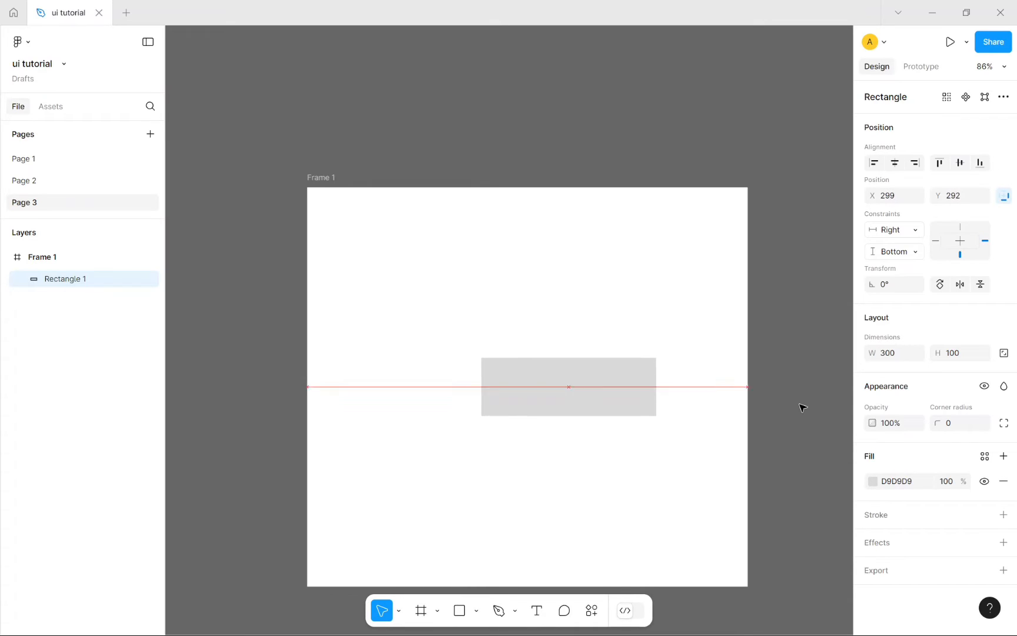
pyautogui.press('Down')
pyautogui.press('Down')
pyautogui.press('Down')
pyautogui.press('Down')
pyautogui.press('Down')
pyautogui.press('Down')
pyautogui.press('Down')
pyautogui.press('Down')
pyautogui.press('Down')
pyautogui.press('Down')
pyautogui.press('Down')
pyautogui.press('Down')
pyautogui.press('Down')
pyautogui.press('Down')
pyautogui.press('Down')
pyautogui.press('Down')
pyautogui.press('Down')
pyautogui.press('Down')
pyautogui.press('Down')
pyautogui.press('Down')
pyautogui.press('Down')
pyautogui.press('Down')
pyautogui.press('Down')
pyautogui.press('Down')
pyautogui.press('Down')
pyautogui.press('Down')
pyautogui.press('Down')
pyautogui.press('Down')
pyautogui.press('Down')
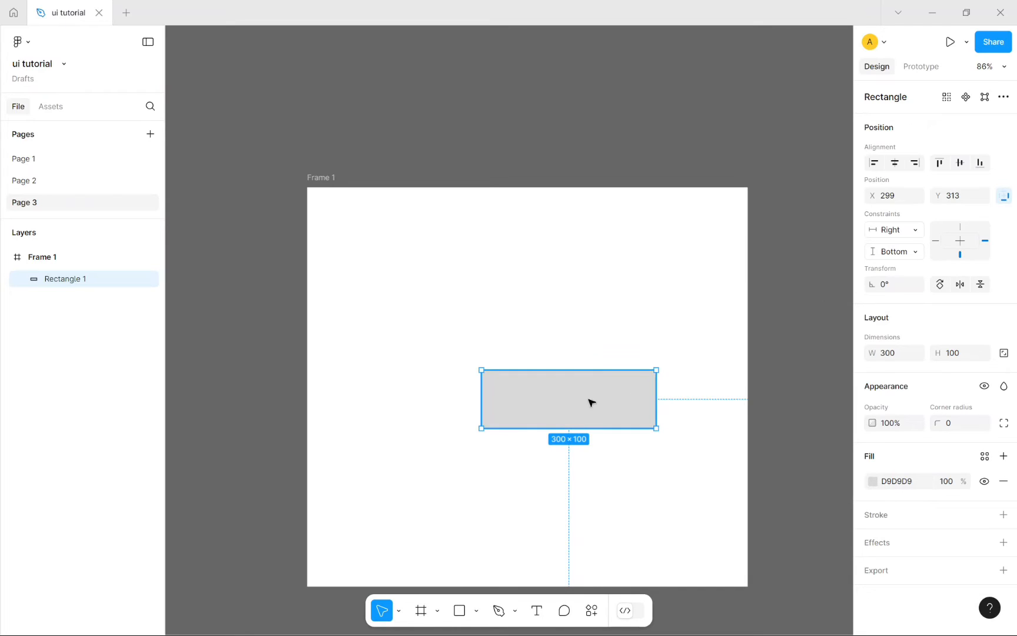
# Step: Move the rectangle to Frame 1's top-left corner at X 0, Y 0 with Left and Top constraints
pyautogui.moveTo(590, 402); pyautogui.dragTo(419, 231)
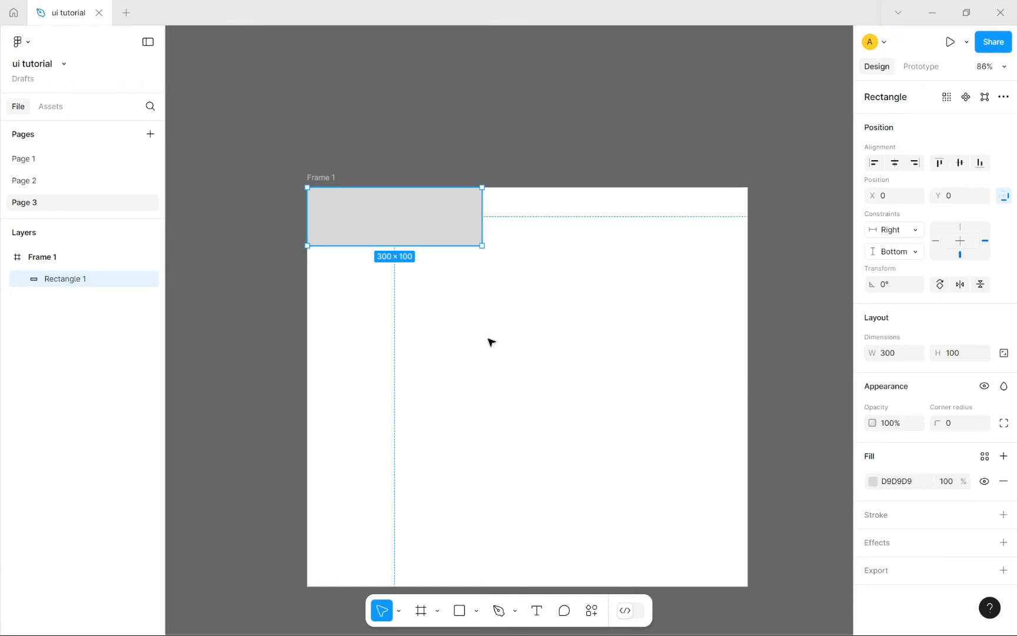
pyautogui.click(411, 270)
pyautogui.click(388, 226)
pyautogui.click(936, 242)
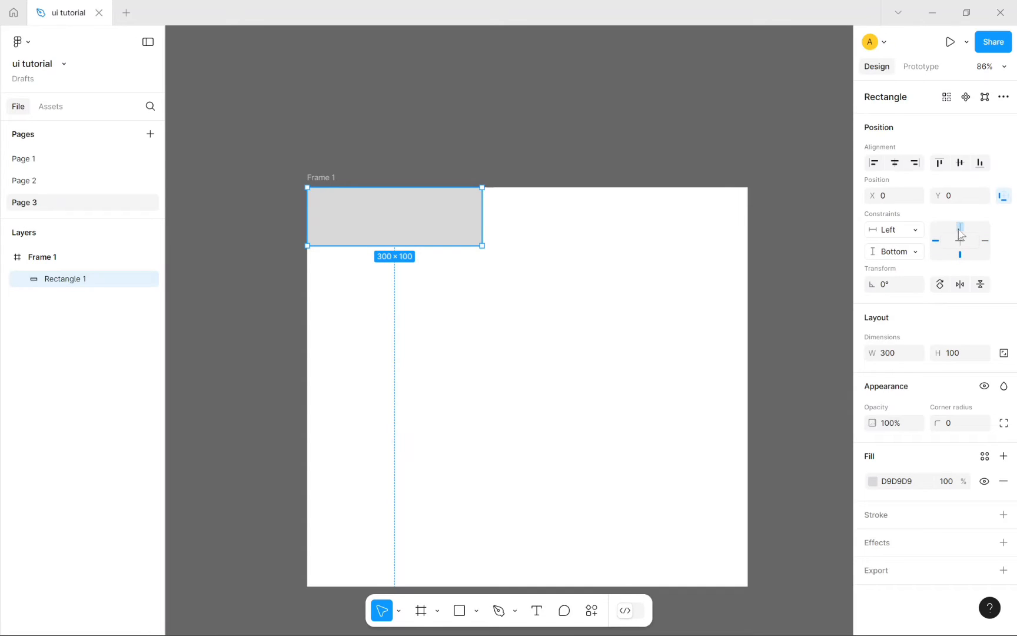
pyautogui.click(961, 230)
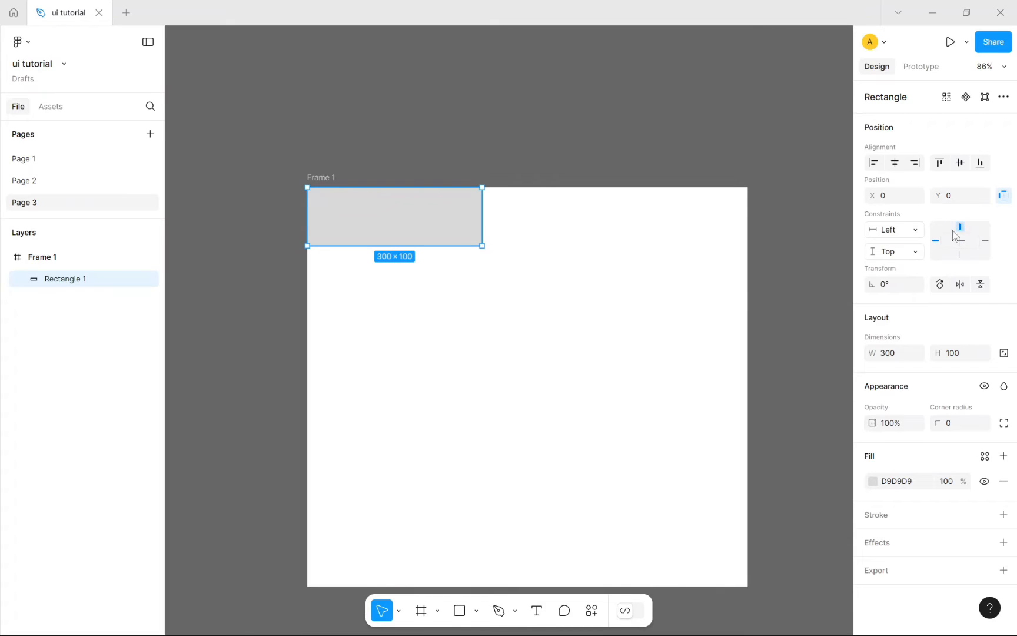
pyautogui.click(607, 400)
# Step: Resize Frame 1 to 648×582 and reposition it on the canvas
pyautogui.click(312, 177)
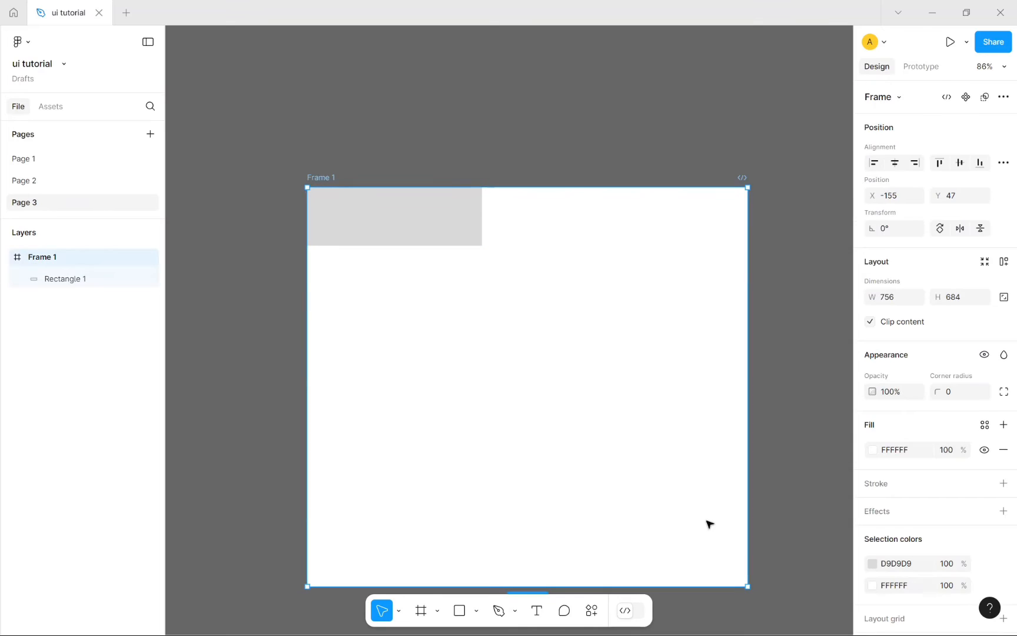
pyautogui.moveTo(746, 585); pyautogui.dragTo(684, 336)
pyautogui.scroll(4, 592, 474)
pyautogui.moveTo(591, 474); pyautogui.dragTo(552, 404)
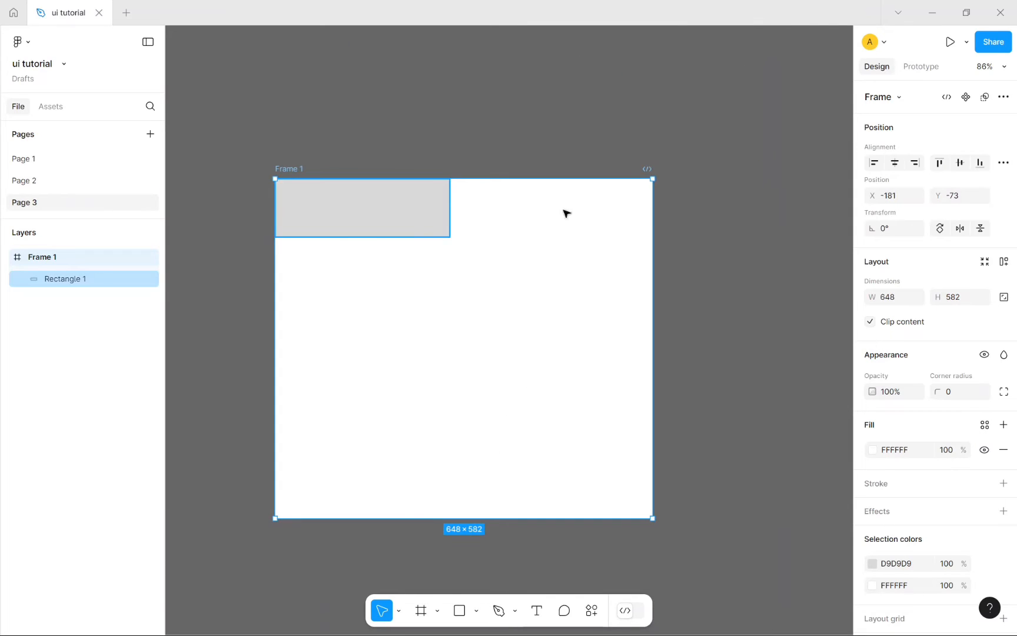
pyautogui.moveTo(413, 215); pyautogui.dragTo(456, 250)
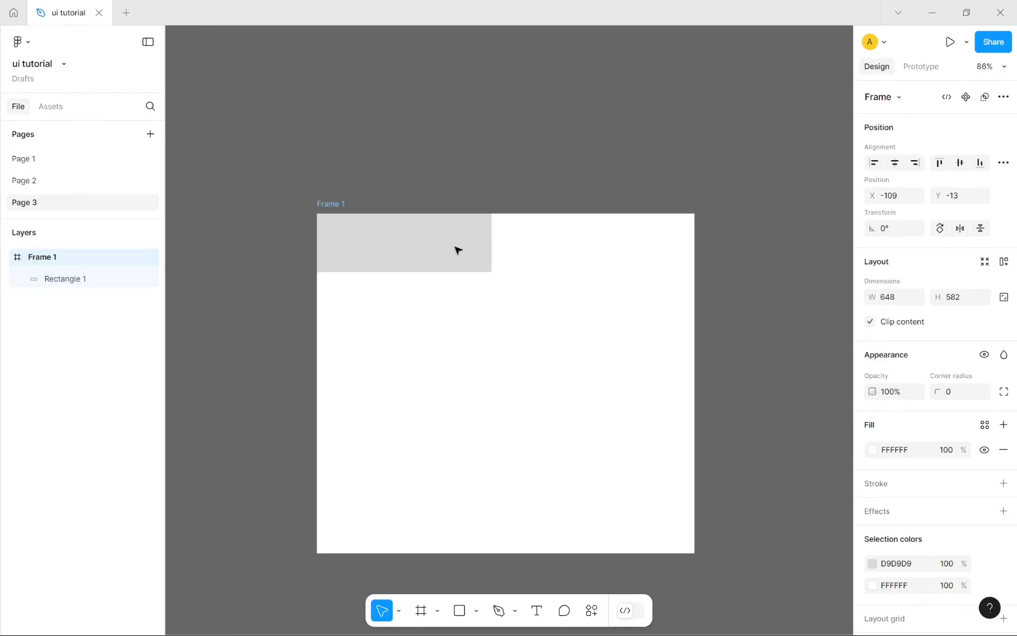
pyautogui.doubleClick(434, 253)
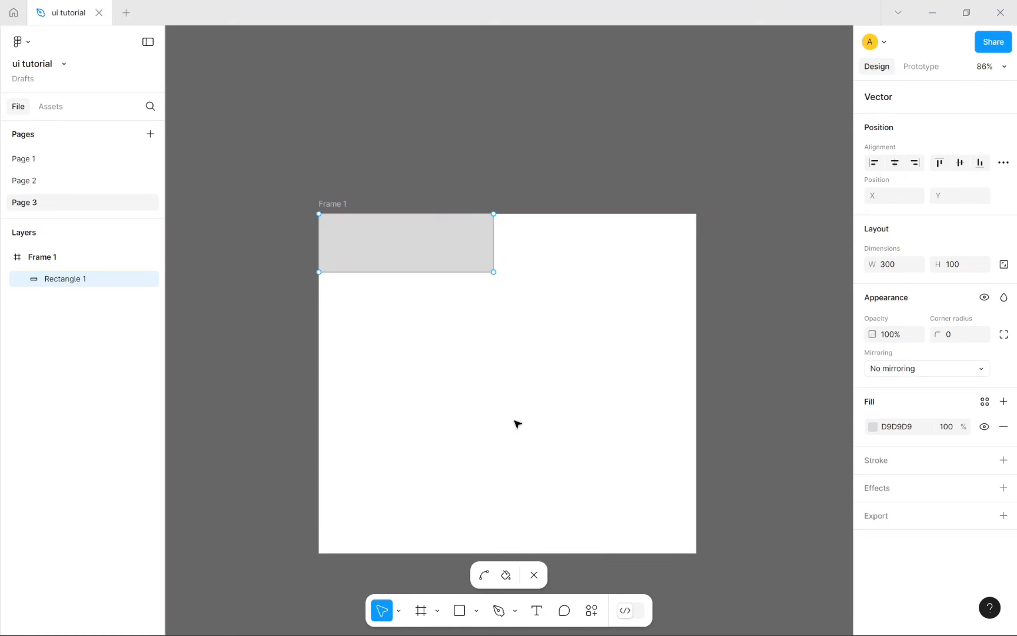
pyautogui.click(534, 575)
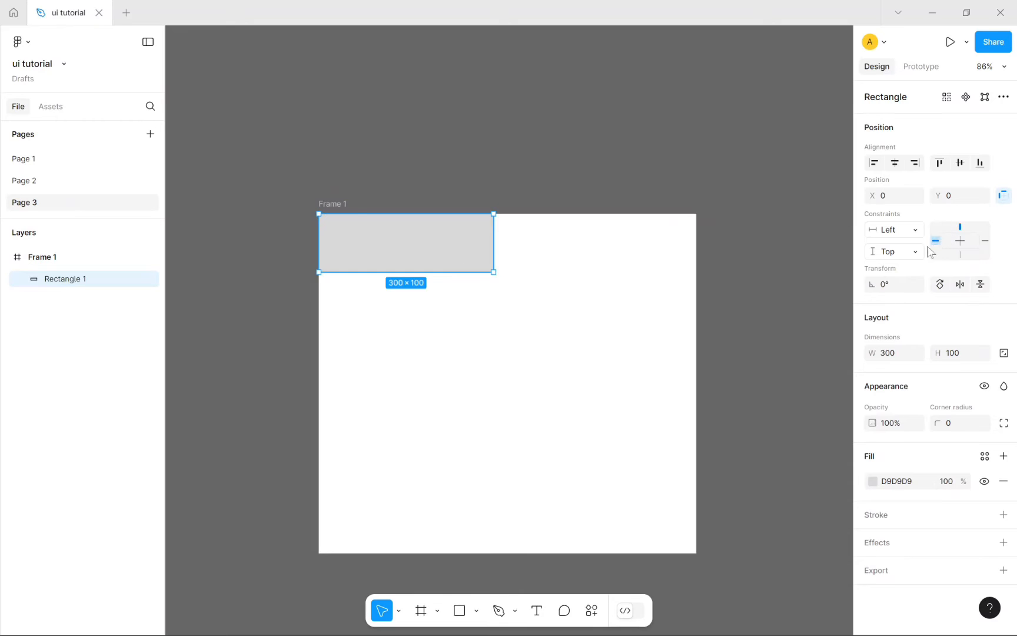
# Step: Centre the rectangle in Frame 1 at X 133, Y 176 with Center constraints both ways
pyautogui.click(959, 240)
pyautogui.moveTo(377, 247); pyautogui.dragTo(474, 390)
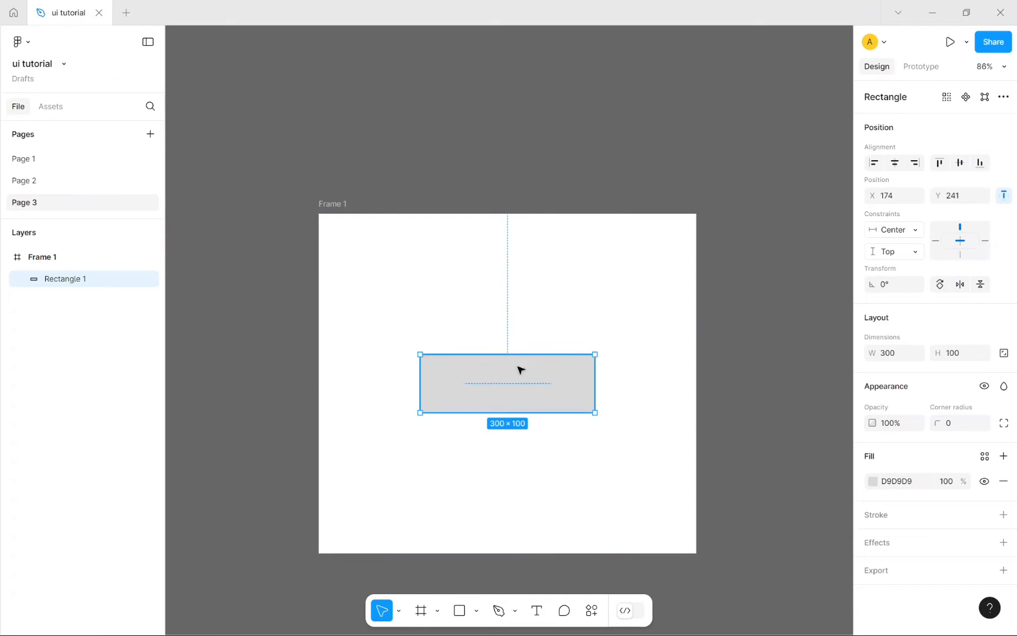
pyautogui.click(959, 255)
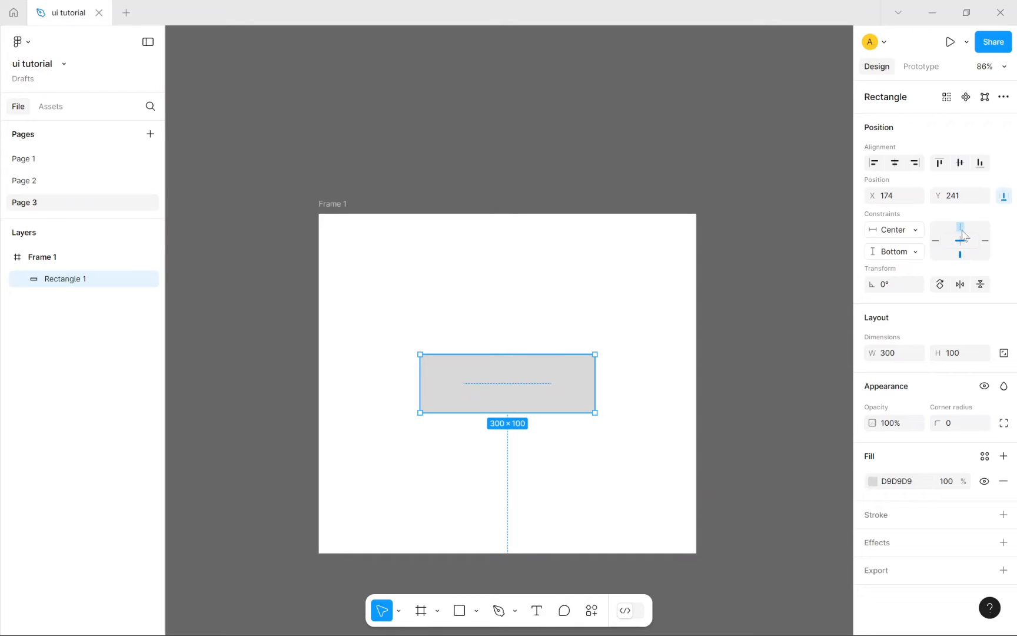
pyautogui.click(960, 227)
pyautogui.click(960, 241)
pyautogui.click(658, 110)
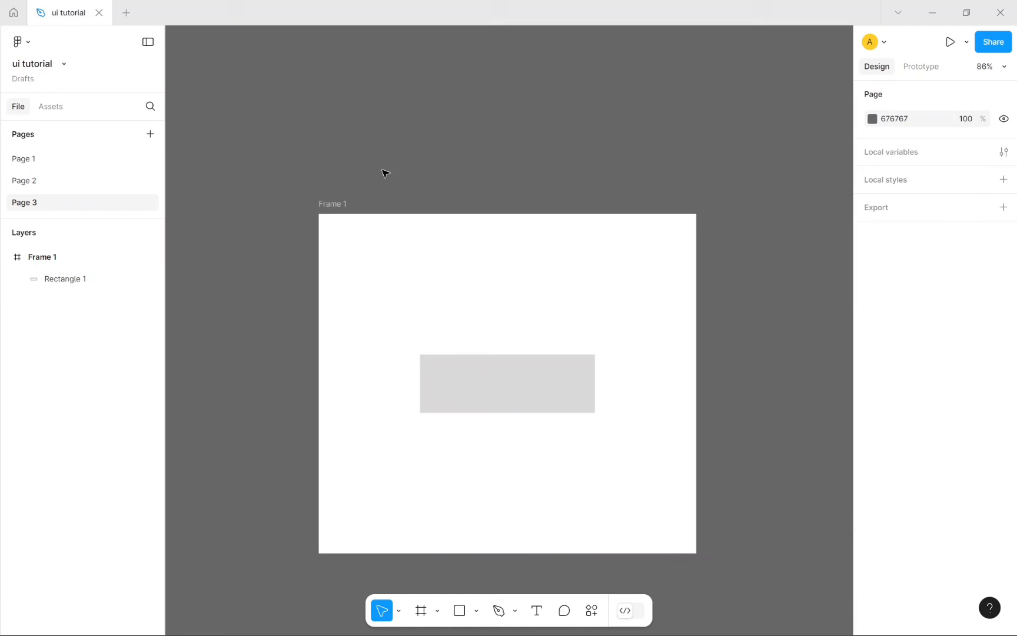
# Step: Resize Frame 1 to 566×452, checking that the rectangle stays centred
pyautogui.click(330, 204)
pyautogui.moveTo(416, 263); pyautogui.dragTo(397, 202)
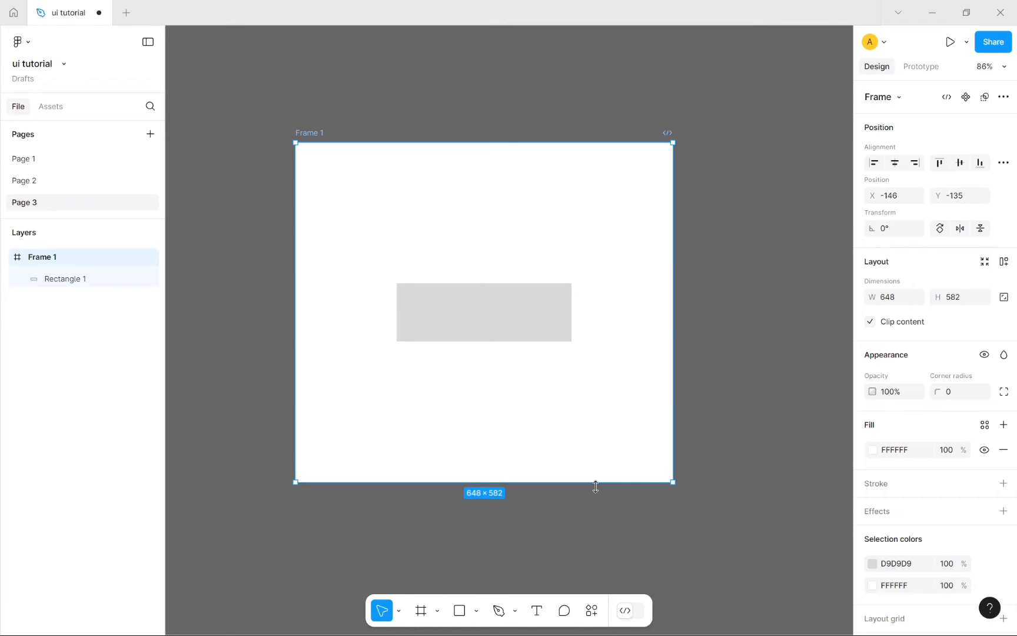
pyautogui.moveTo(672, 483); pyautogui.dragTo(649, 61)
pyautogui.scroll(7, 661, 251)
pyautogui.scroll(1, 647, 347)
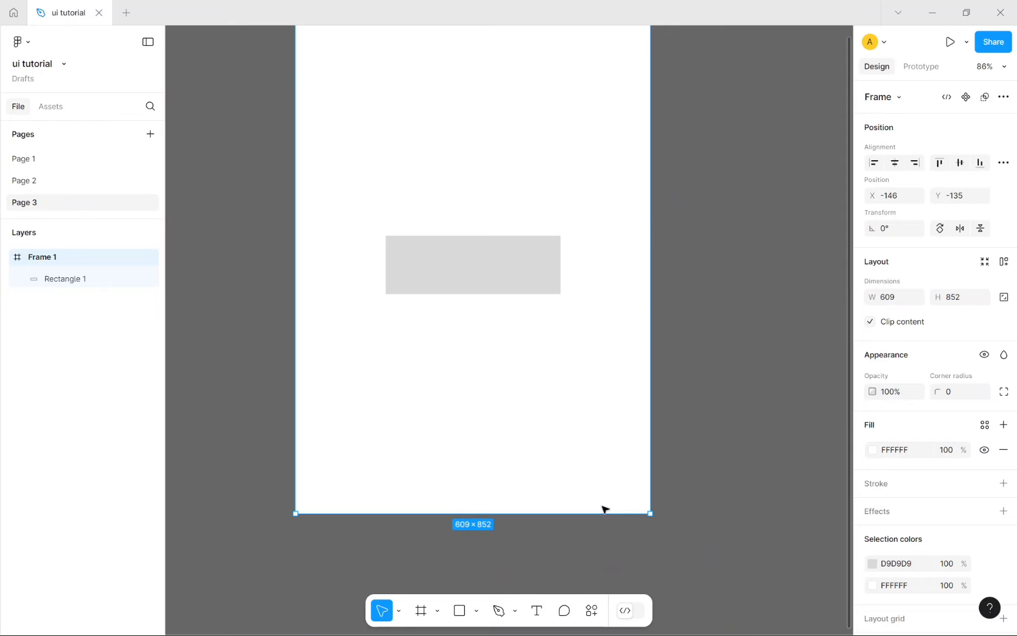
pyautogui.moveTo(644, 485); pyautogui.dragTo(627, 290)
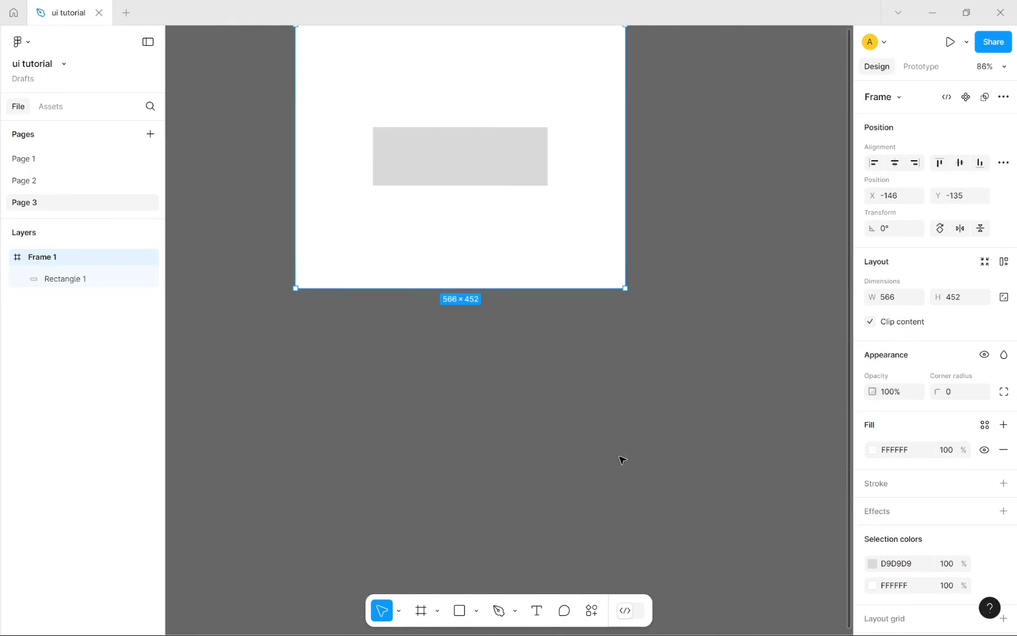
pyautogui.scroll(8, 620, 458)
pyautogui.scroll(-2, 665, 359)
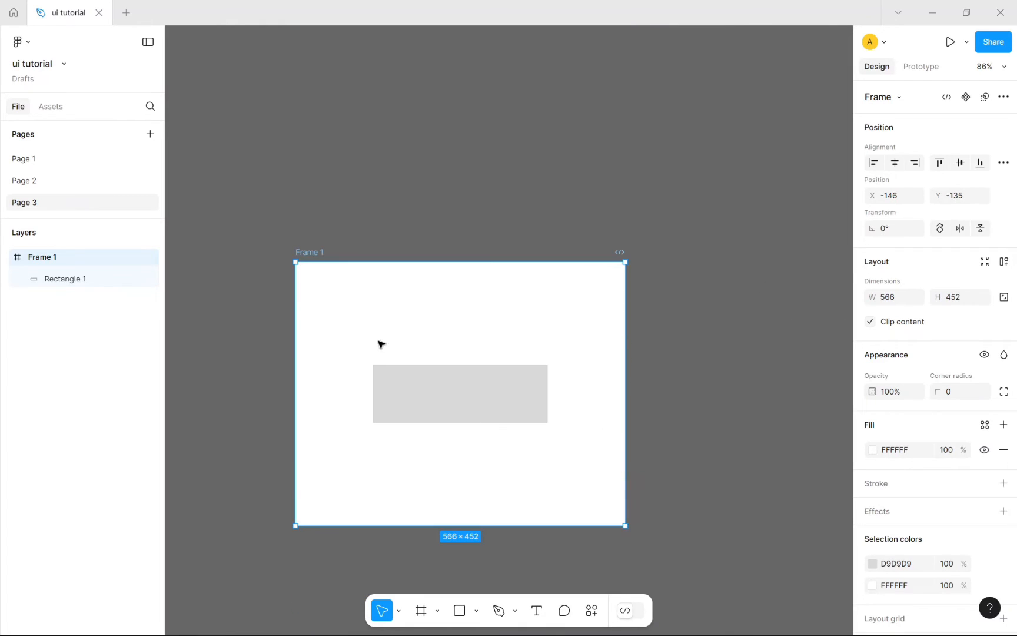
pyautogui.click(464, 400)
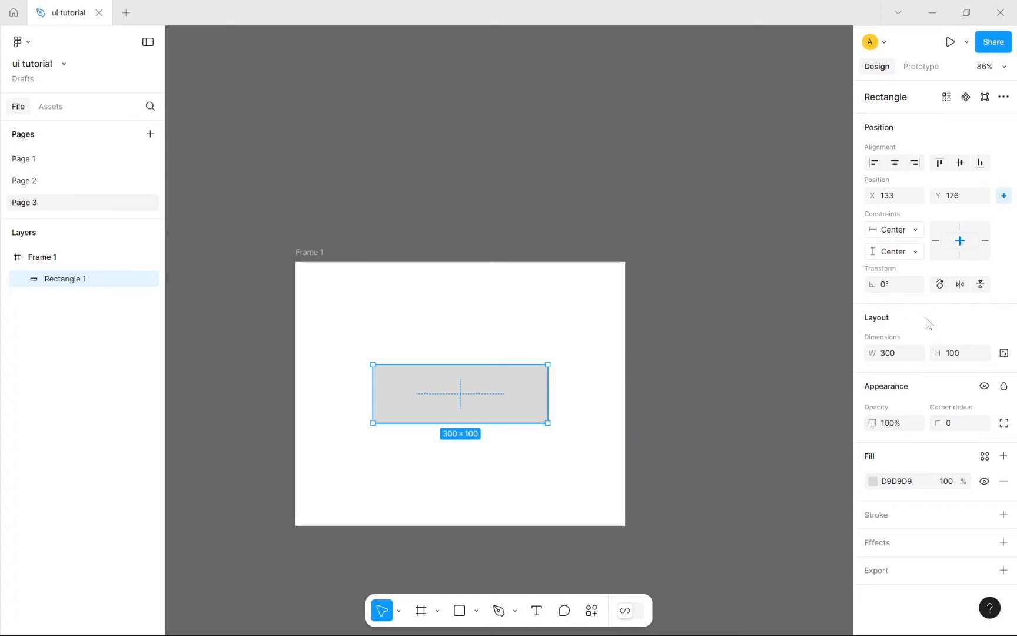
pyautogui.click(903, 287)
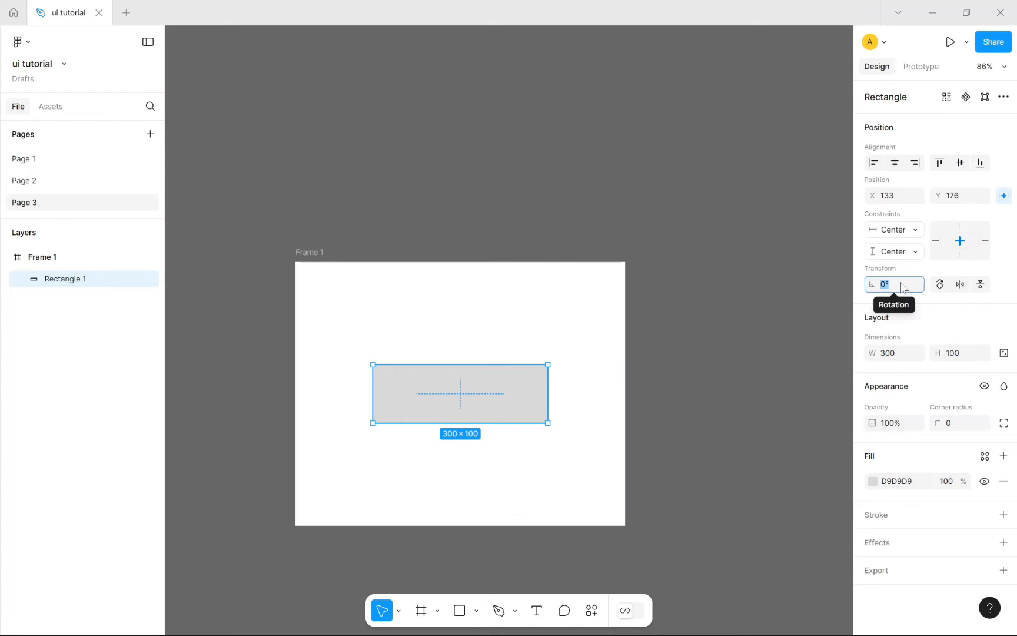
# Step: Give Rectangle 1 a linear gradient fill with a red E20909 start stop fading to grey 737373
pyautogui.click(773, 415)
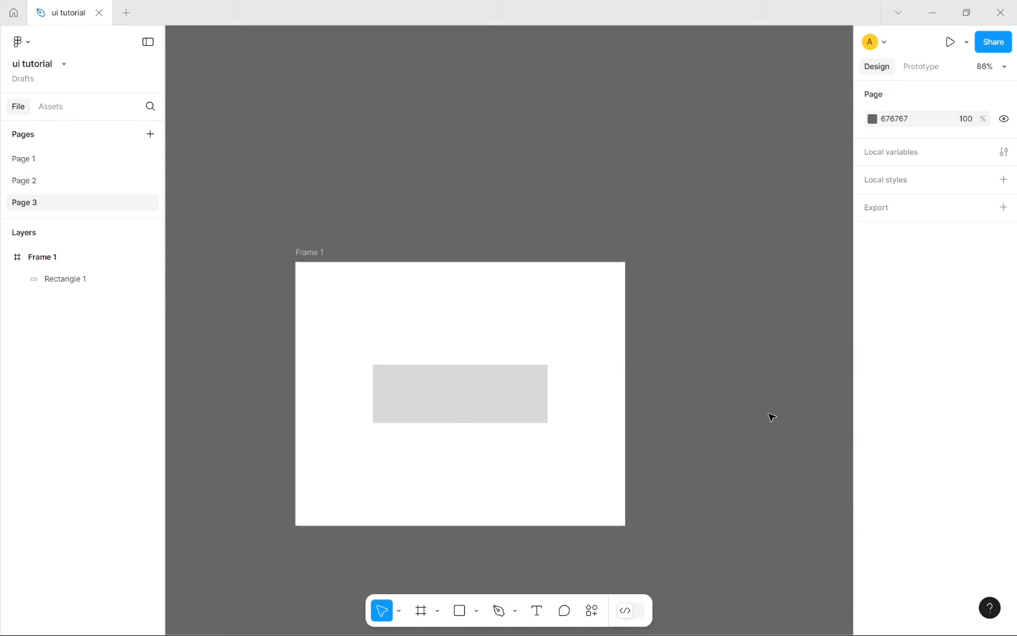
pyautogui.click(427, 382)
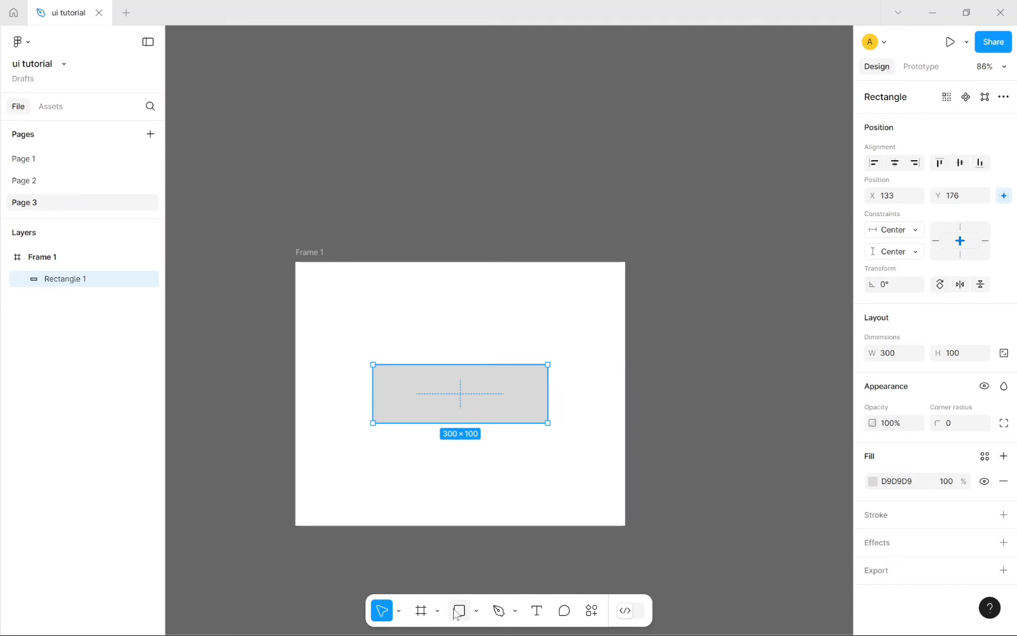
pyautogui.click(873, 481)
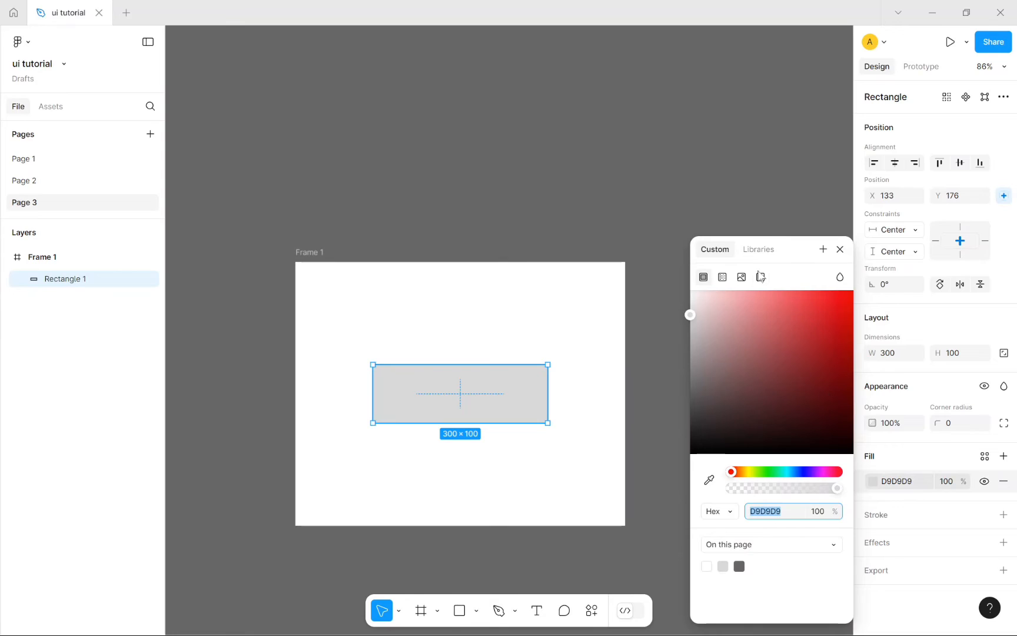
pyautogui.click(722, 278)
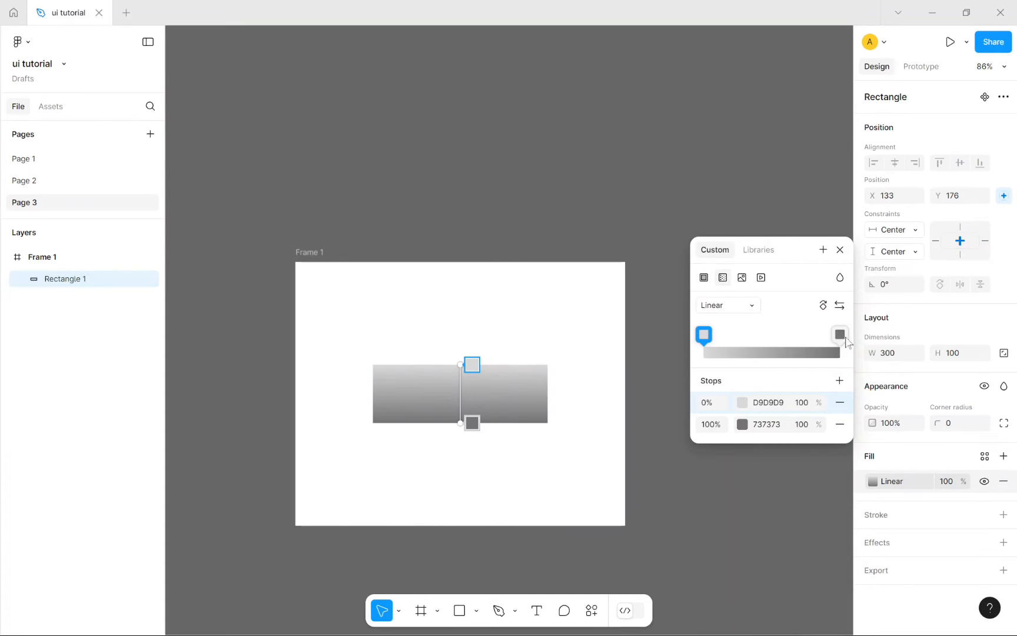
pyautogui.moveTo(704, 334); pyautogui.dragTo(650, 359)
pyautogui.click(755, 305)
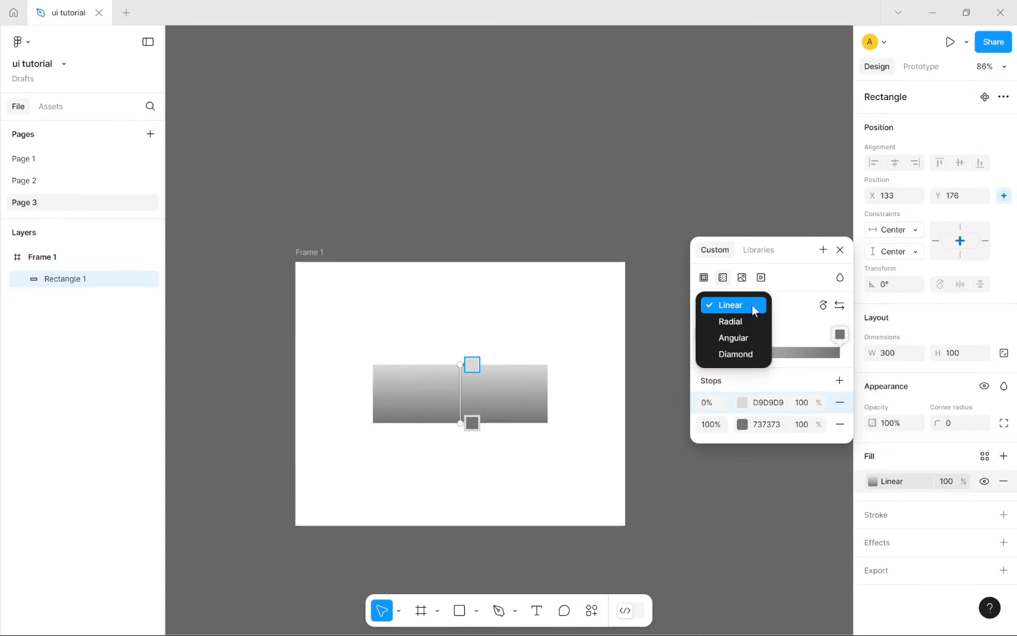
pyautogui.click(732, 305)
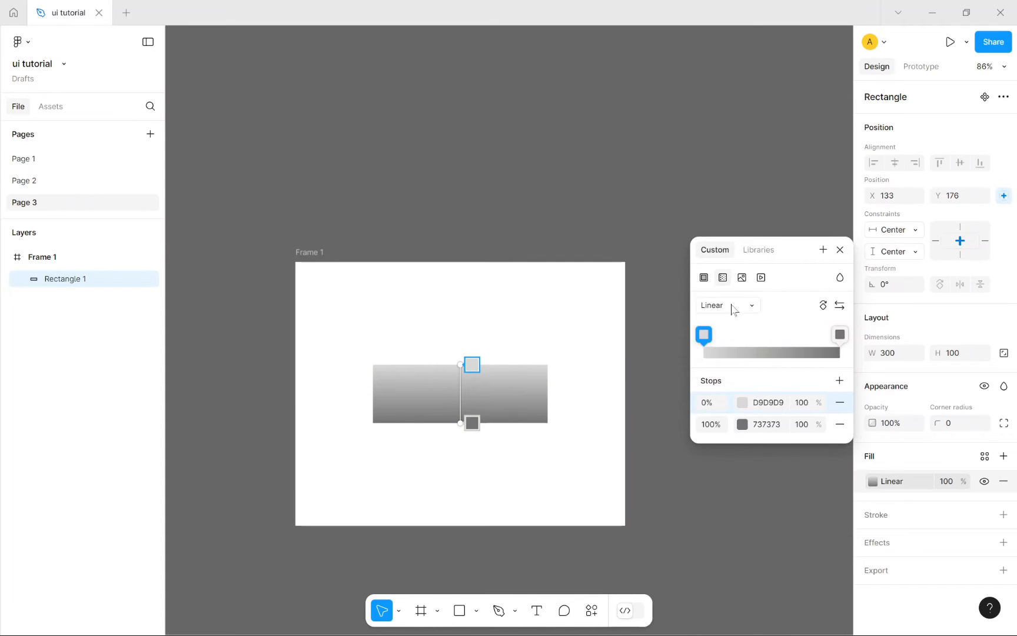
pyautogui.click(742, 402)
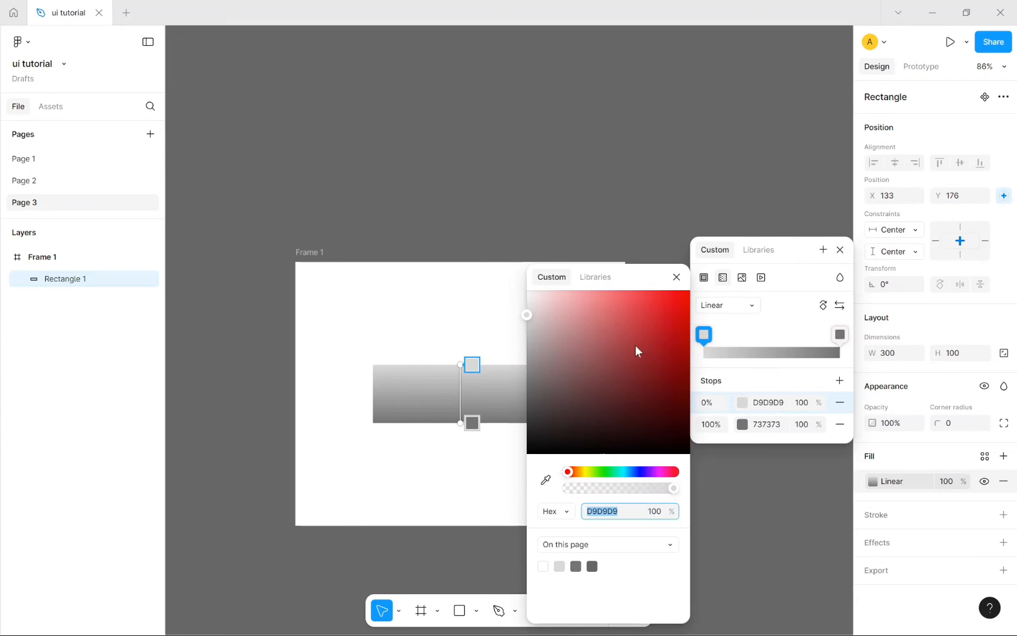
pyautogui.click(644, 304)
pyautogui.moveTo(633, 318); pyautogui.dragTo(683, 308)
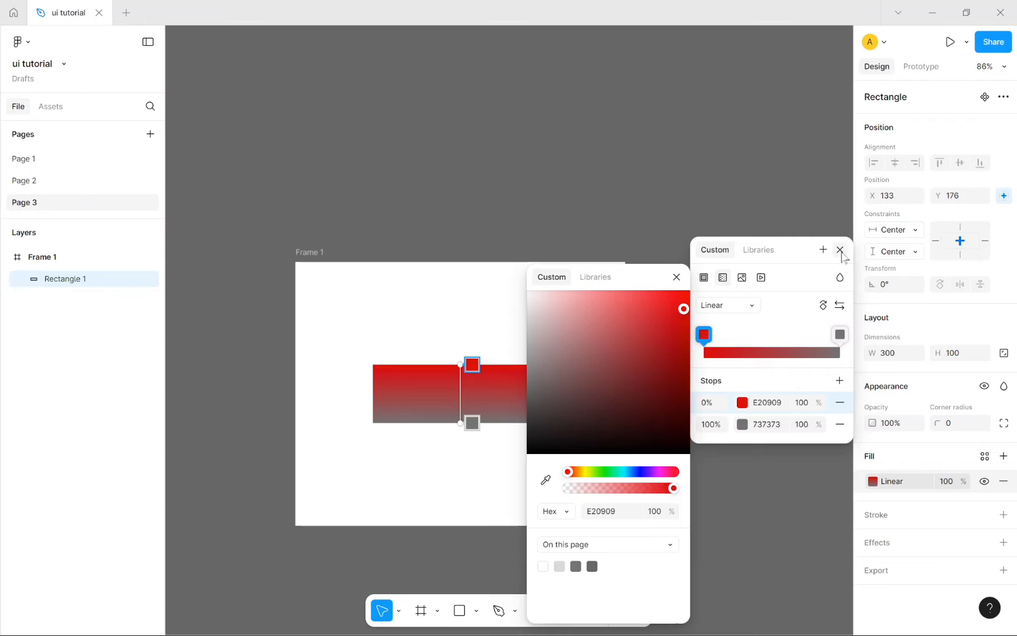
pyautogui.click(840, 250)
pyautogui.click(654, 424)
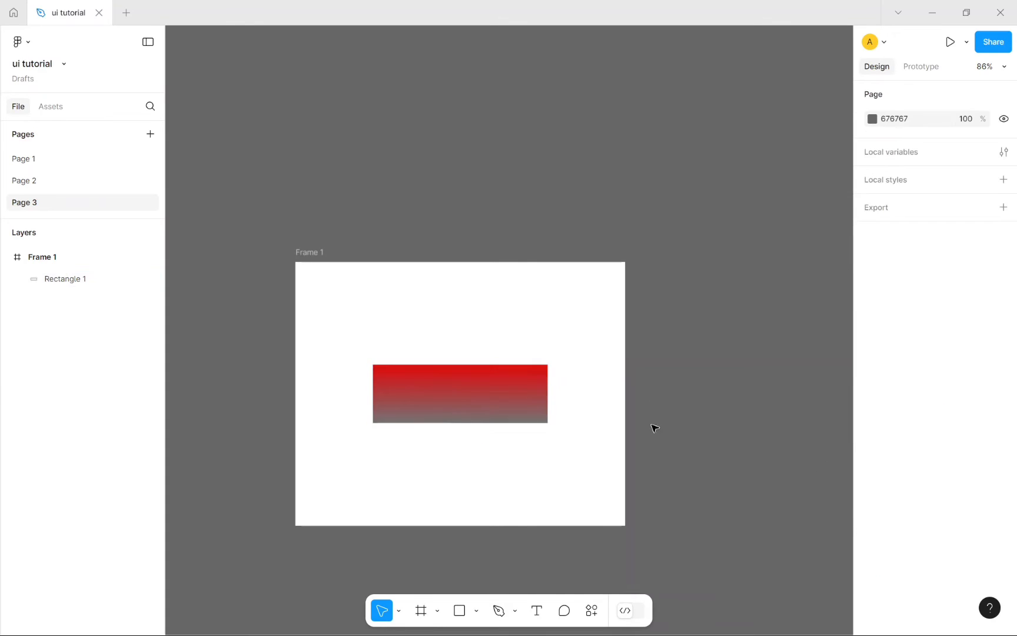
# Step: Try rotating the rectangle to 90°, back to 0°, then to 90° again
pyautogui.click(520, 397)
pyautogui.click(900, 284)
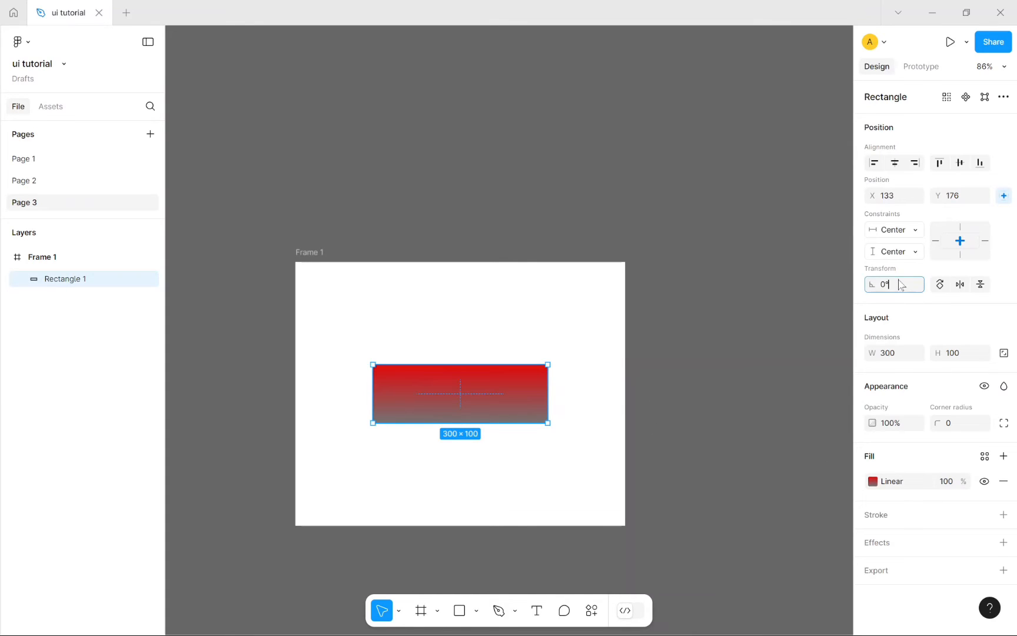
pyautogui.write('9')
pyautogui.press('Return')
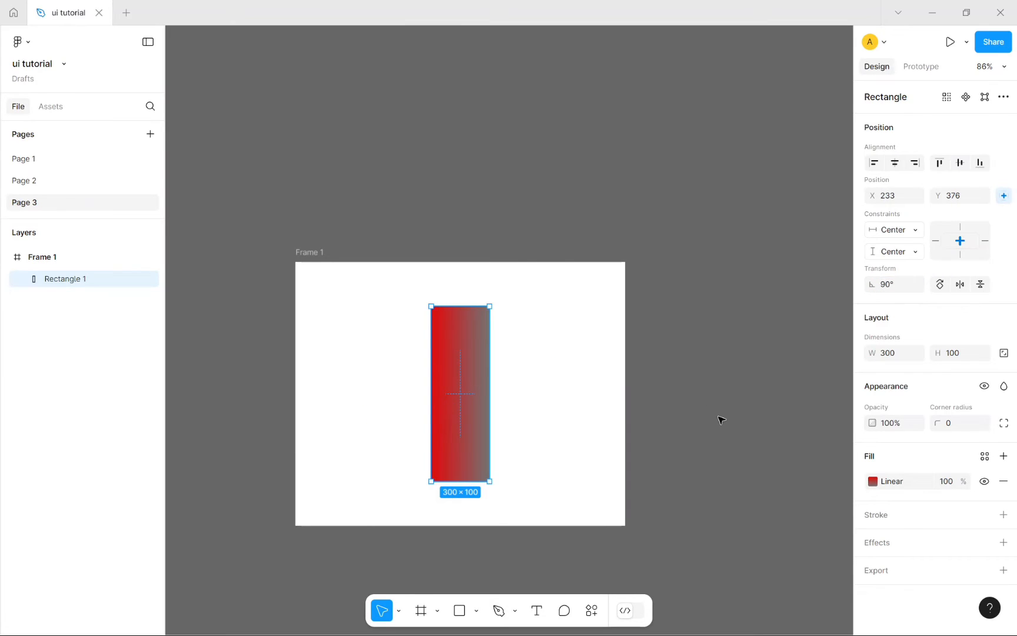
pyautogui.click(720, 419)
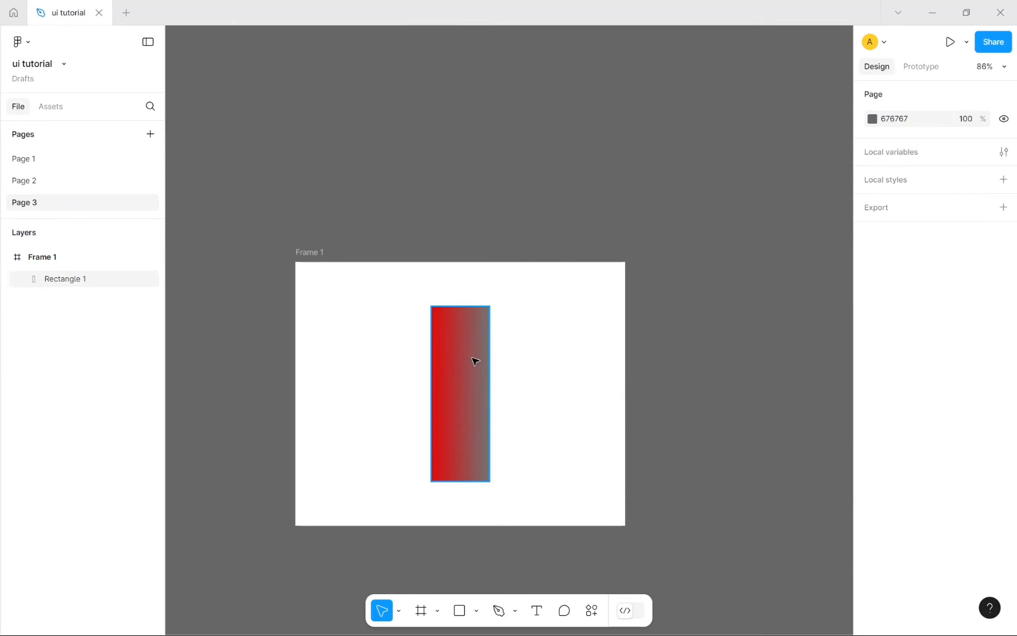
pyautogui.click(453, 361)
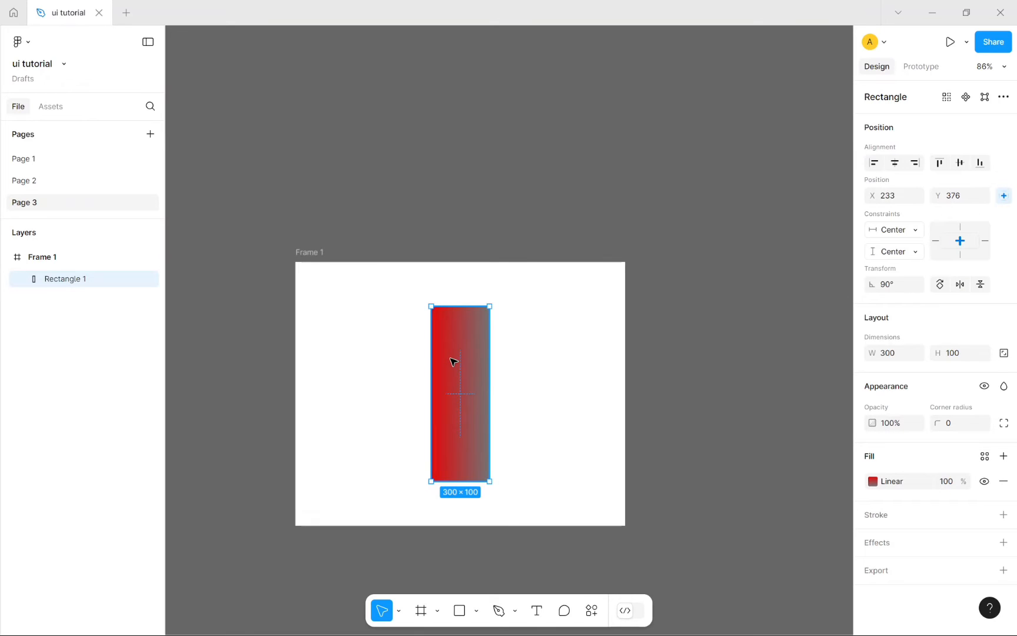
pyautogui.click(903, 290)
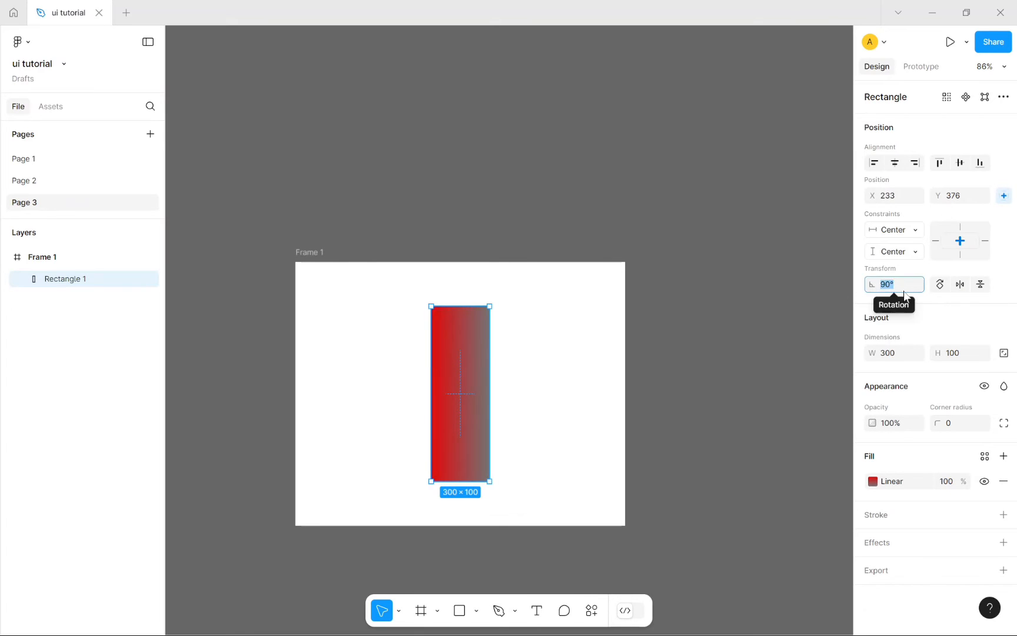
pyautogui.write('0')
pyautogui.press('Return')
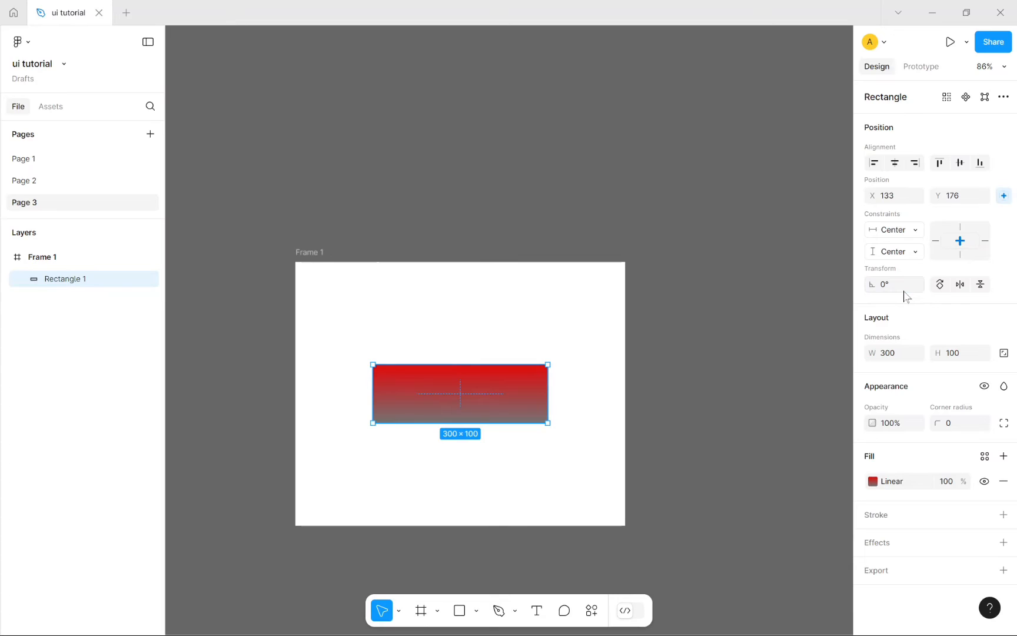
pyautogui.click(904, 290)
pyautogui.write('90')
pyautogui.press('Return')
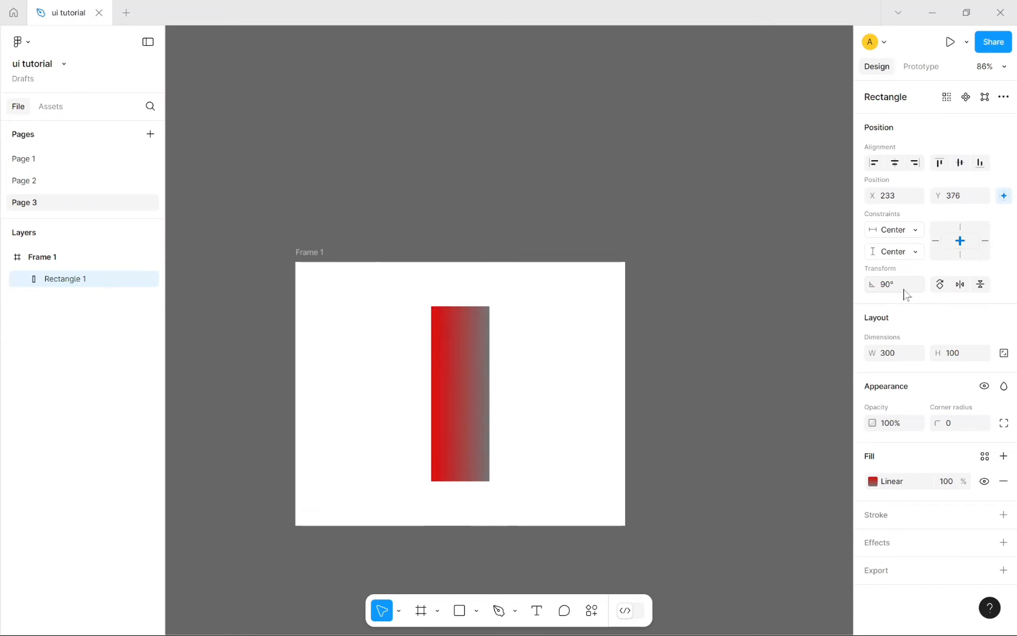
# Step: Set the rectangle's rotation to -90° so it stands upright, grey left to red right
pyautogui.click(904, 290)
pyautogui.press('BackSpace')
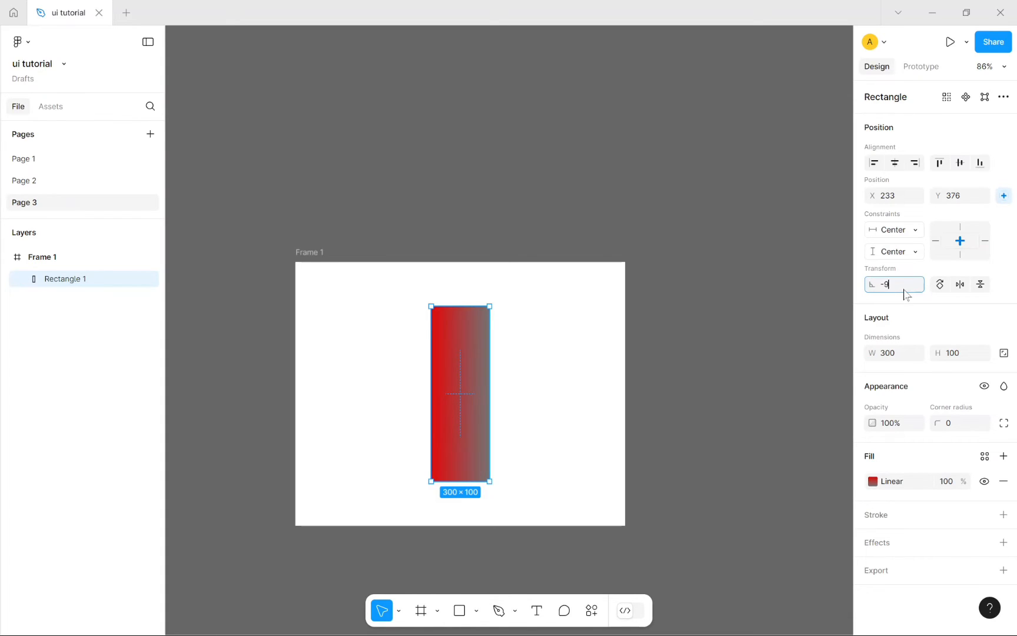
pyautogui.press('Return')
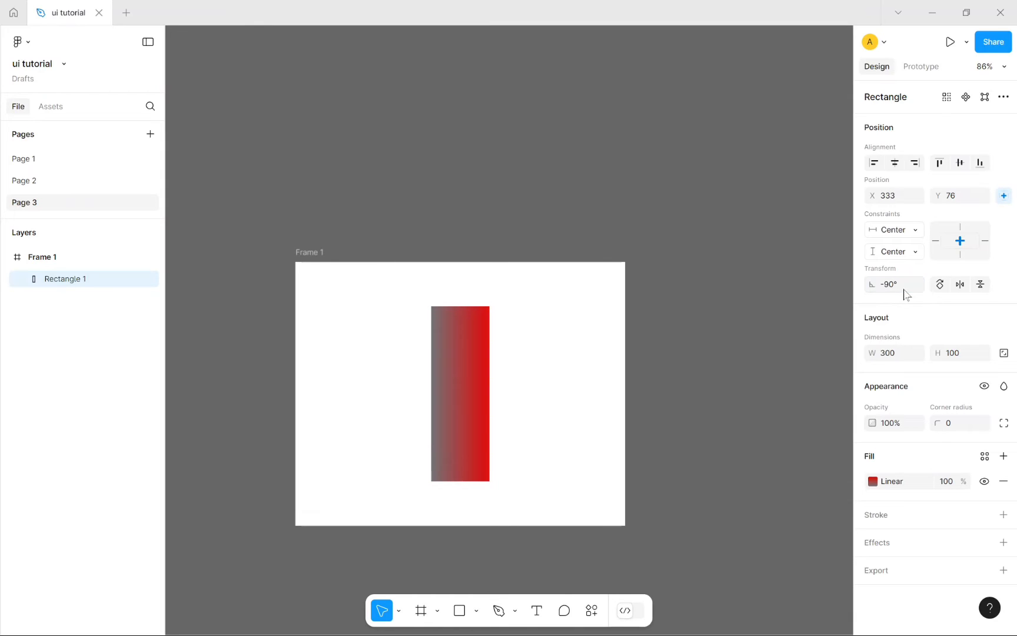
pyautogui.click(905, 293)
pyautogui.press('BackSpace')
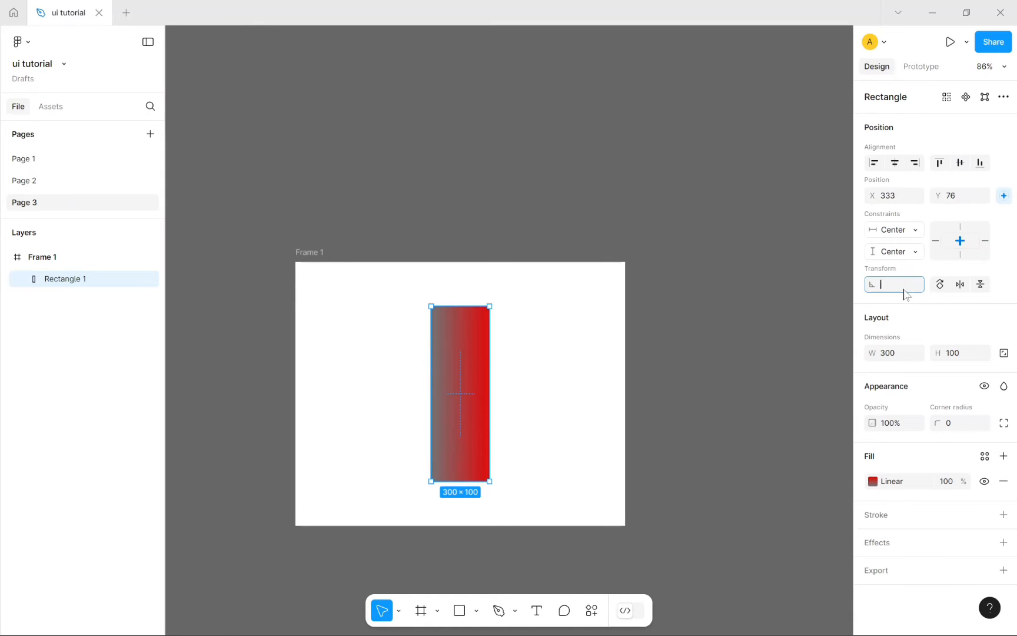
pyautogui.press('Return')
pyautogui.click(904, 290)
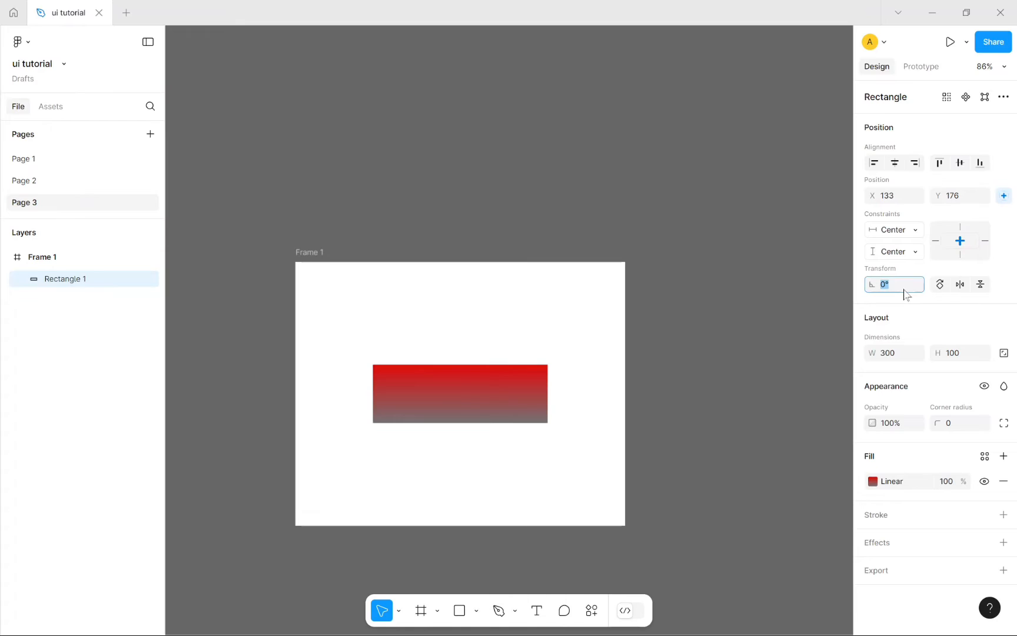
pyautogui.write('-')
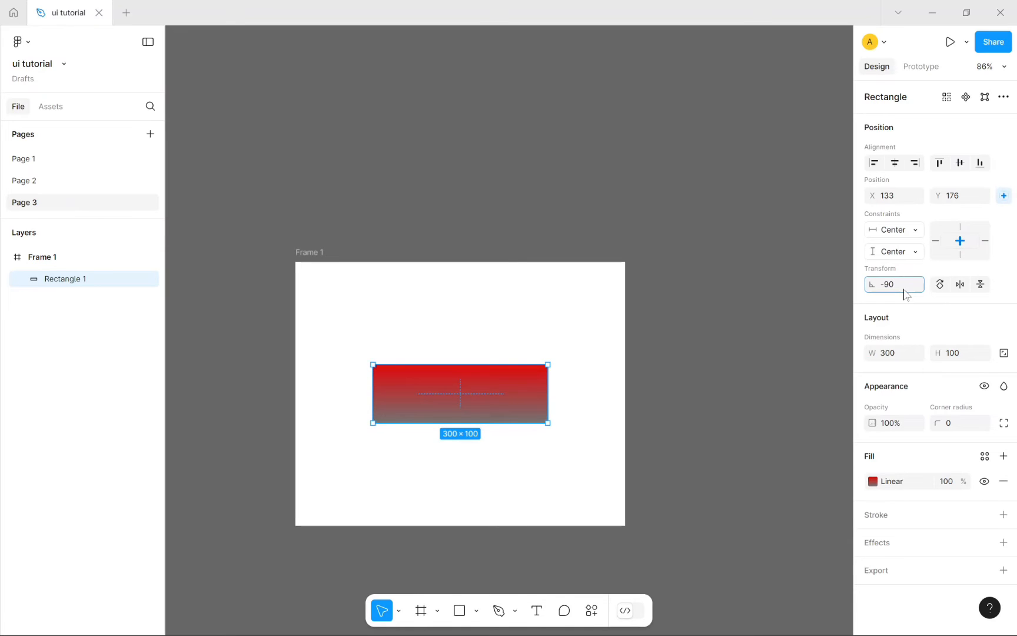
pyautogui.write('90')
pyautogui.press('Return')
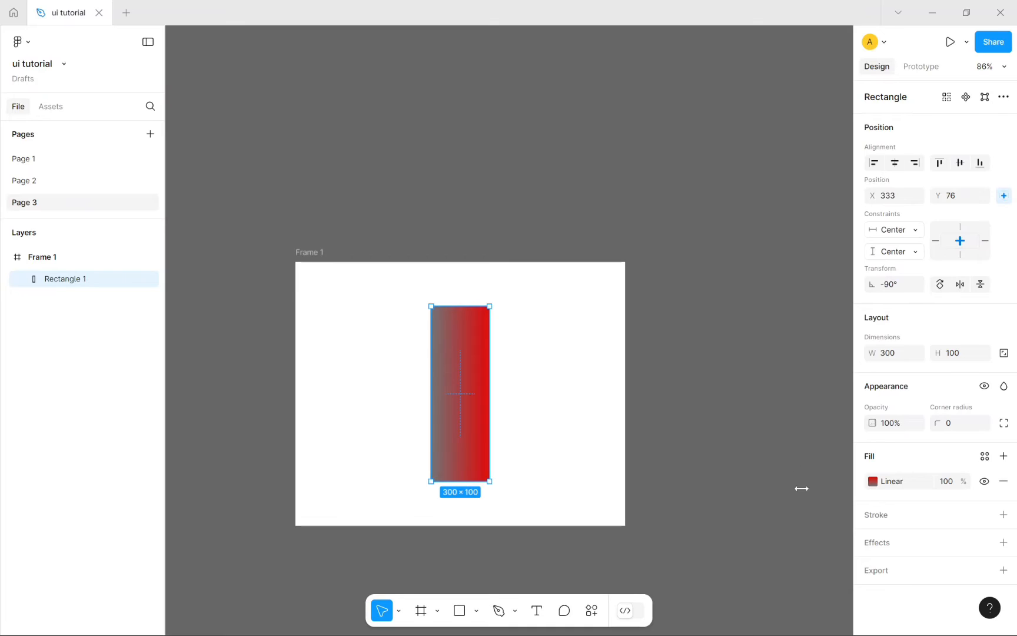
pyautogui.click(786, 359)
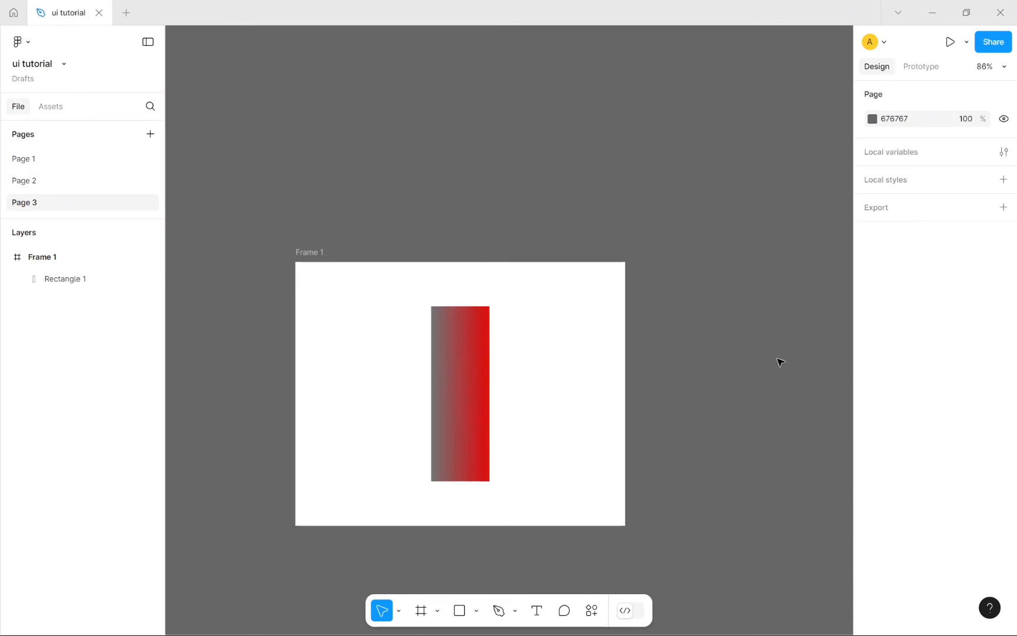
pyautogui.click(488, 378)
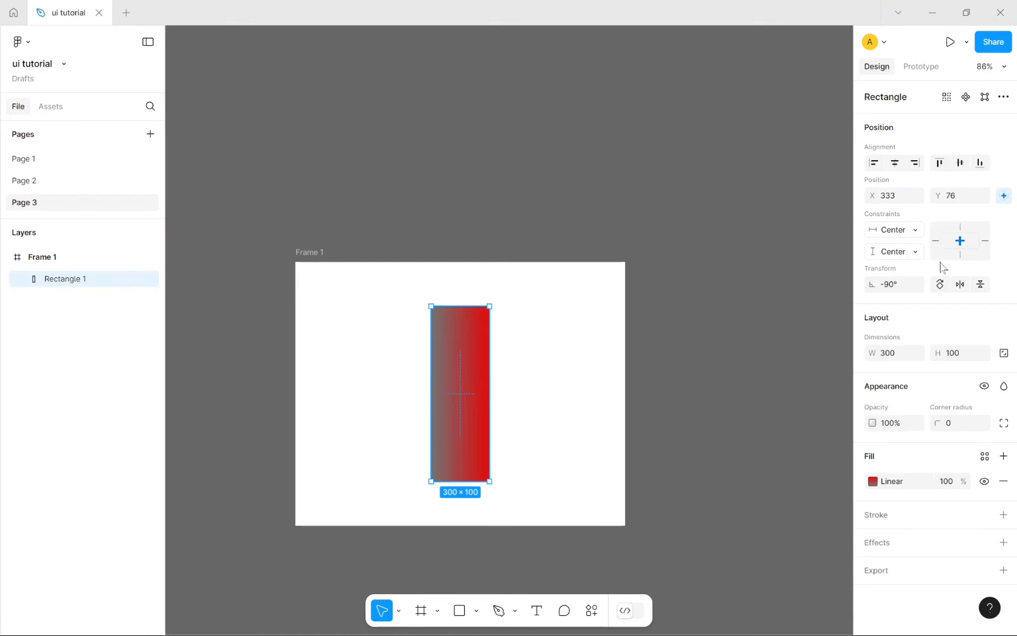
pyautogui.click(958, 286)
pyautogui.click(958, 286)
pyautogui.click(959, 285)
pyautogui.click(959, 285)
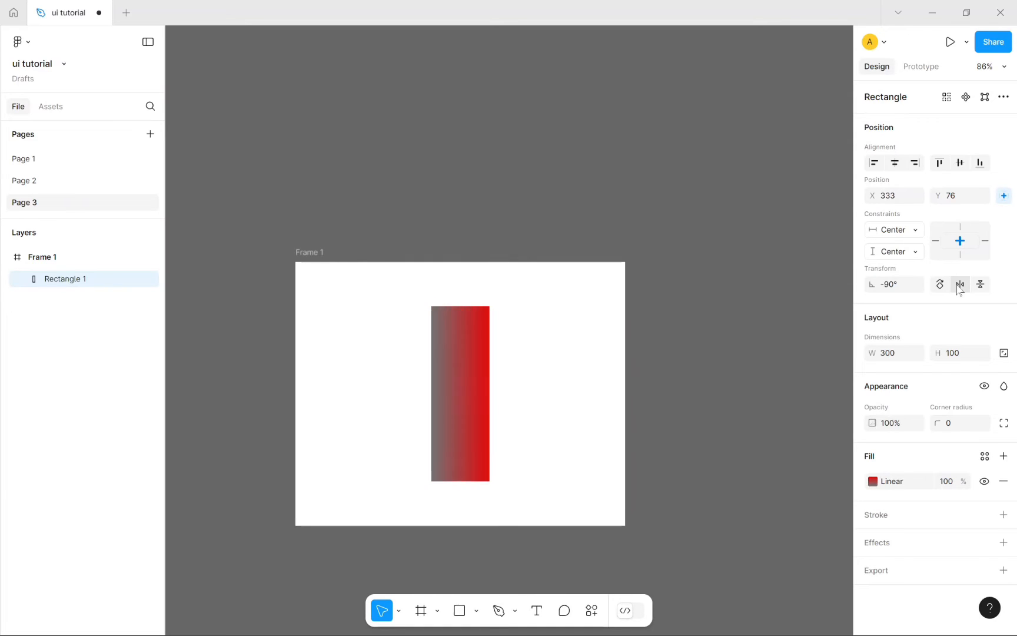
pyautogui.click(959, 285)
pyautogui.click(959, 285)
pyautogui.click(959, 285)
pyautogui.click(959, 284)
pyautogui.click(959, 285)
pyautogui.click(959, 284)
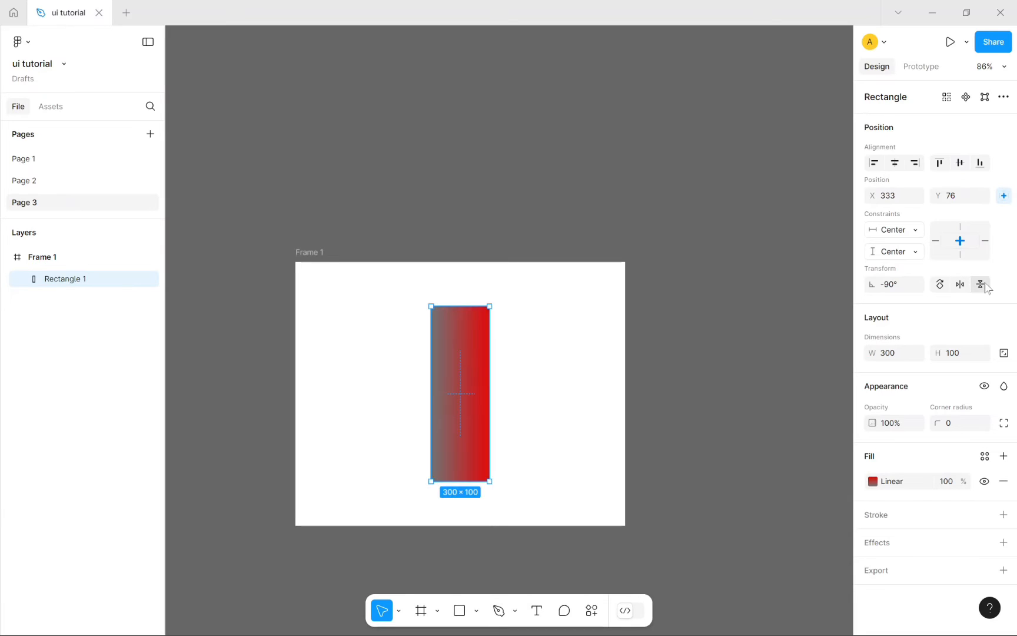
pyautogui.click(981, 285)
pyautogui.click(980, 285)
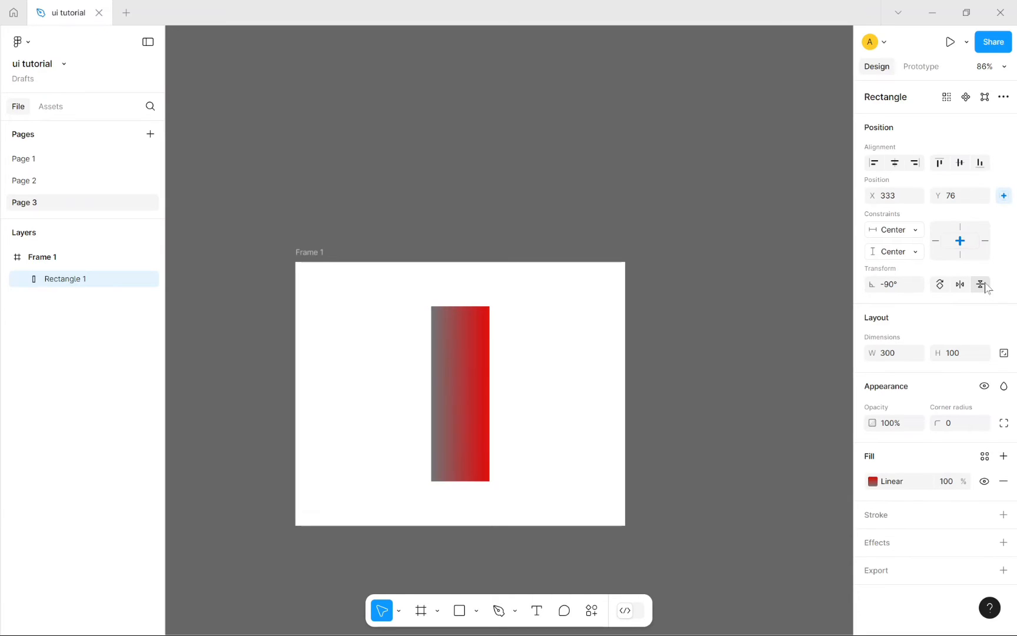
# Step: Switch the fill to a Diamond gradient, flipped and rotated so grey sits at the centre
pyautogui.click(872, 482)
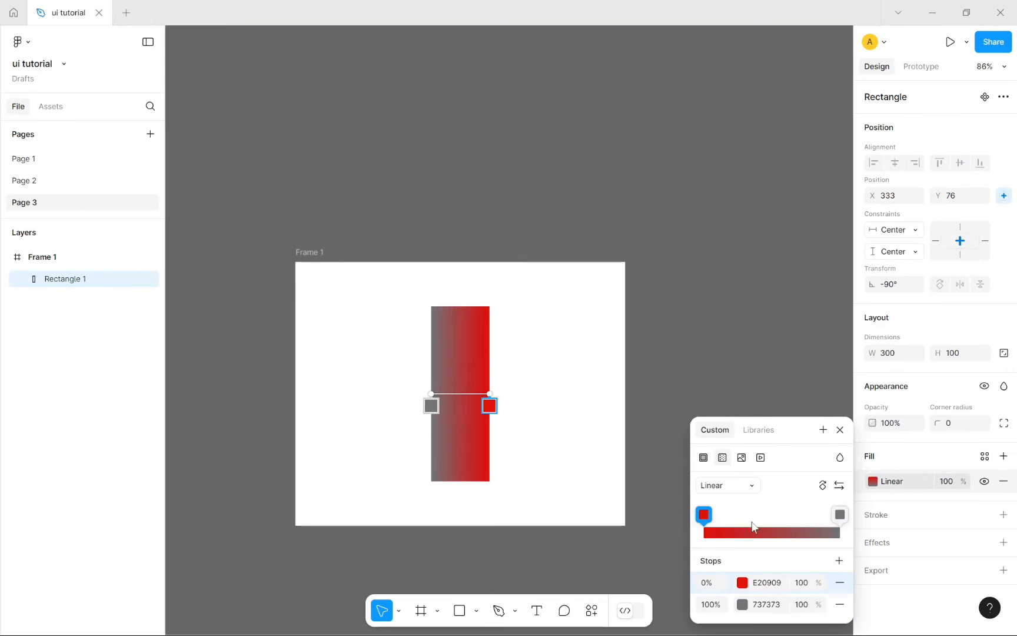
pyautogui.click(752, 491)
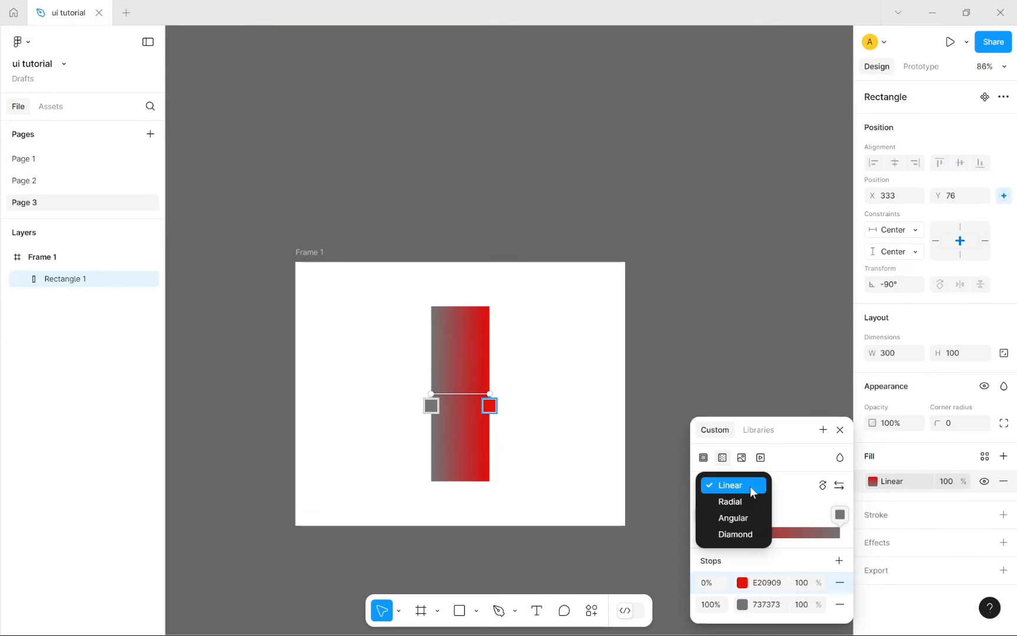
pyautogui.click(739, 534)
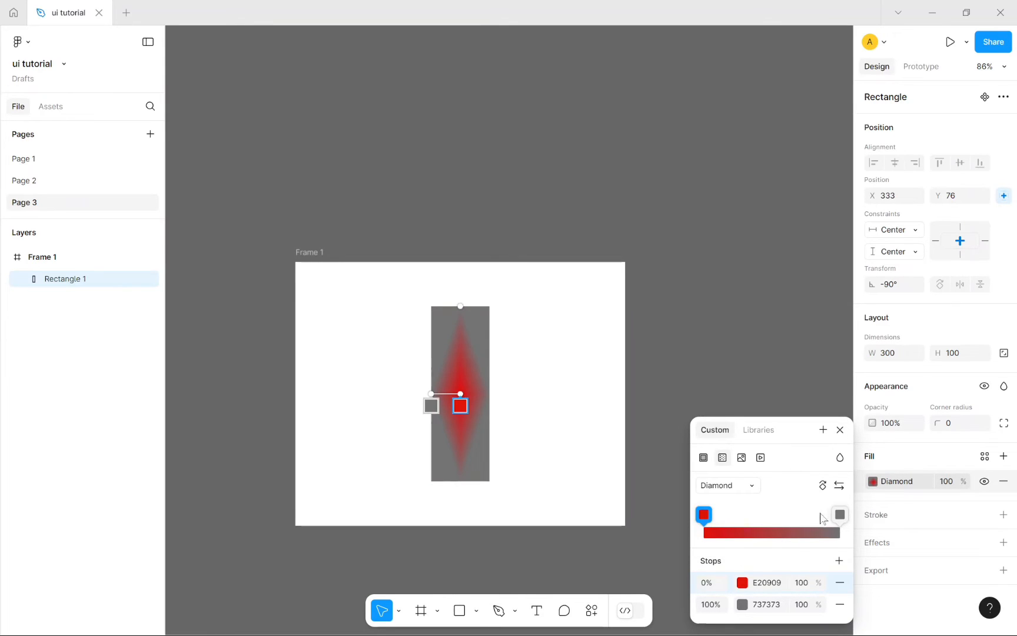
pyautogui.click(840, 487)
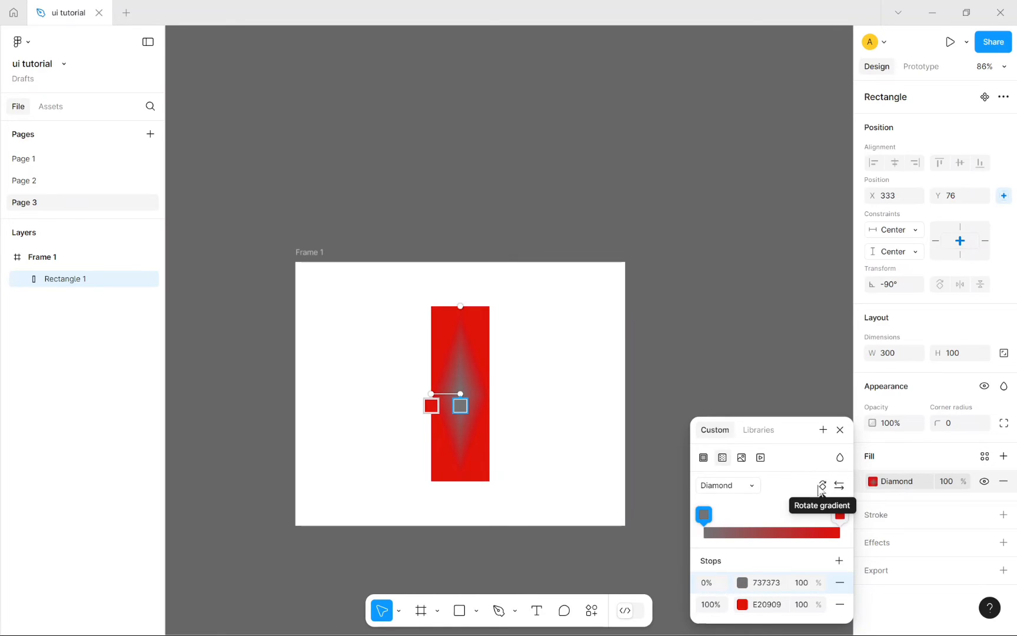
pyautogui.click(824, 486)
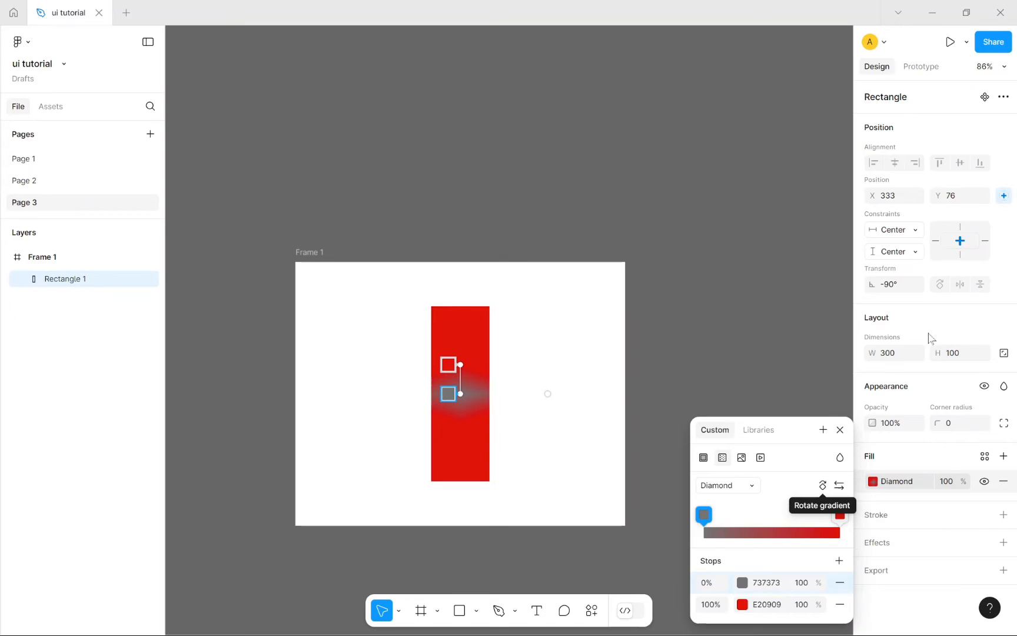
pyautogui.click(954, 316)
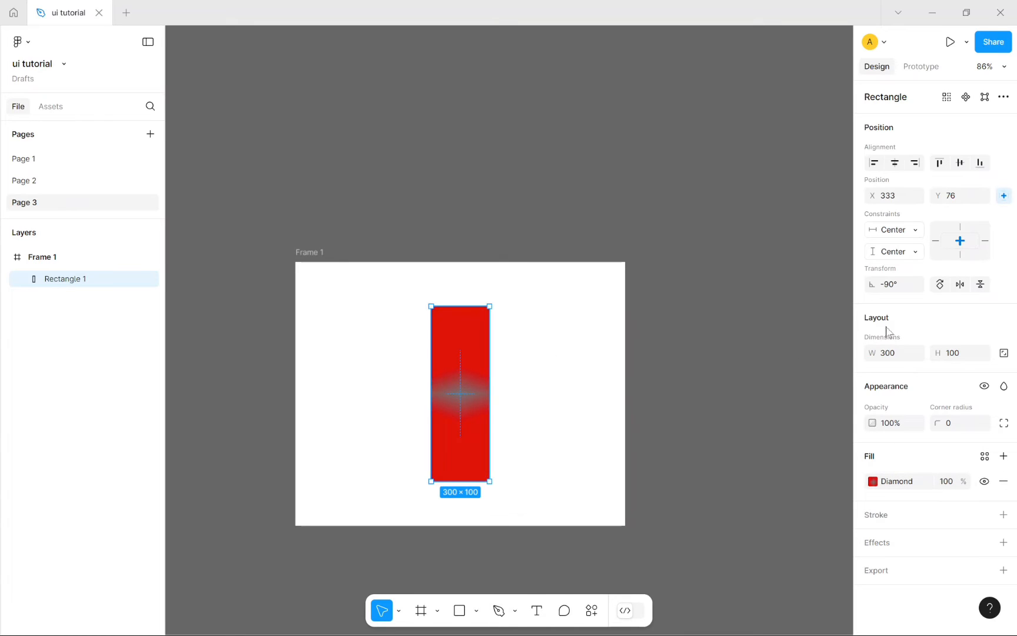
# Step: Flip the rectangle vertically several times, leaving it at 90° rotation
pyautogui.click(980, 284)
pyautogui.click(981, 284)
pyautogui.click(980, 284)
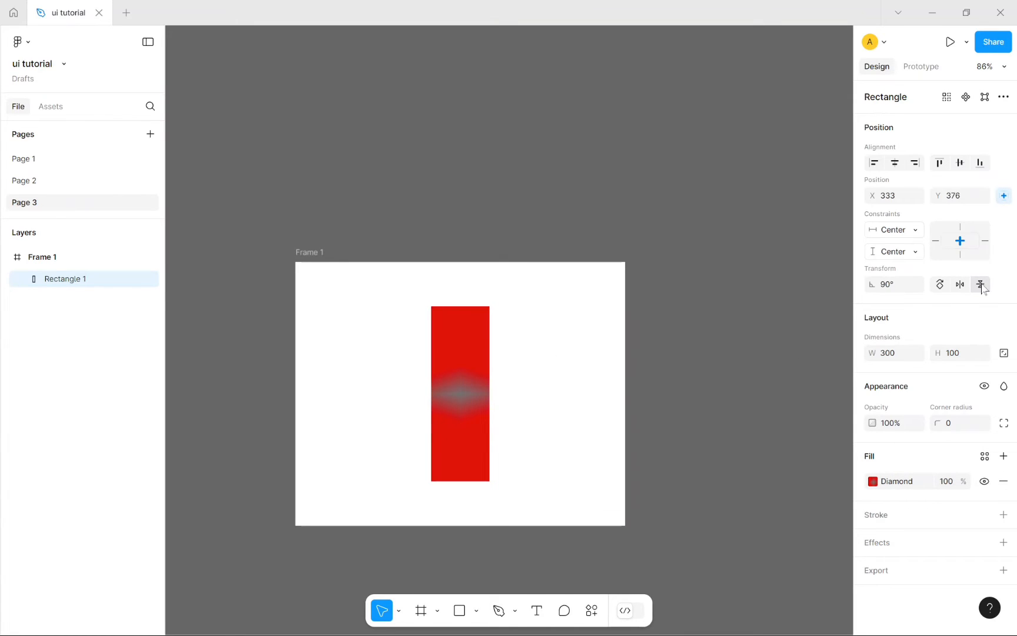
pyautogui.click(981, 284)
pyautogui.click(980, 285)
pyautogui.click(981, 284)
pyautogui.click(980, 284)
pyautogui.click(980, 284)
pyautogui.click(980, 284)
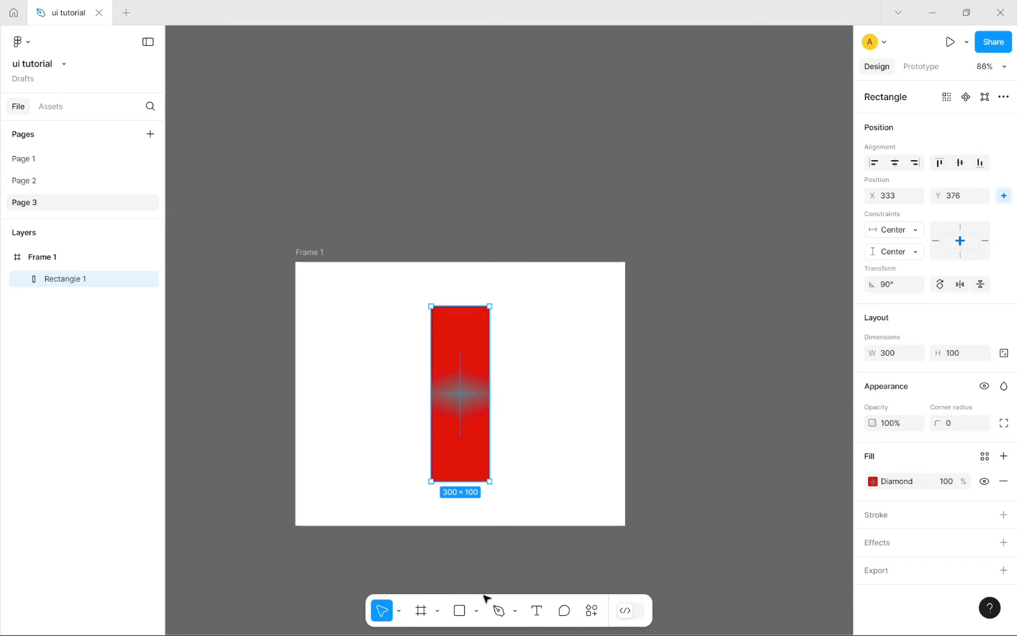
# Step: Draw an 89×77 grey rectangle over the red bar's top, constrained Left and Top
pyautogui.click(460, 610)
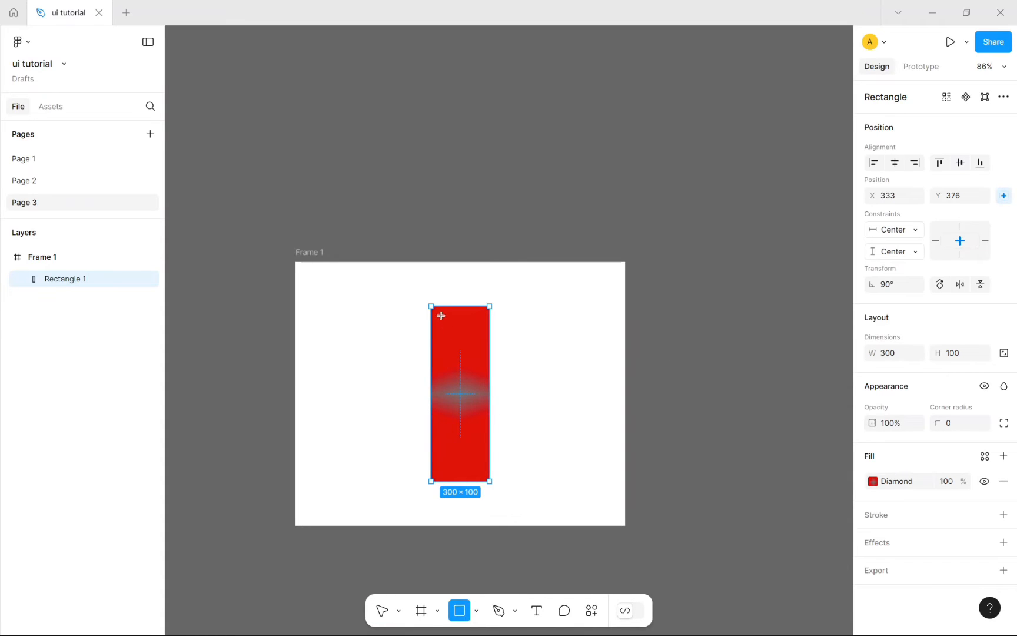
pyautogui.moveTo(440, 315); pyautogui.dragTo(470, 341)
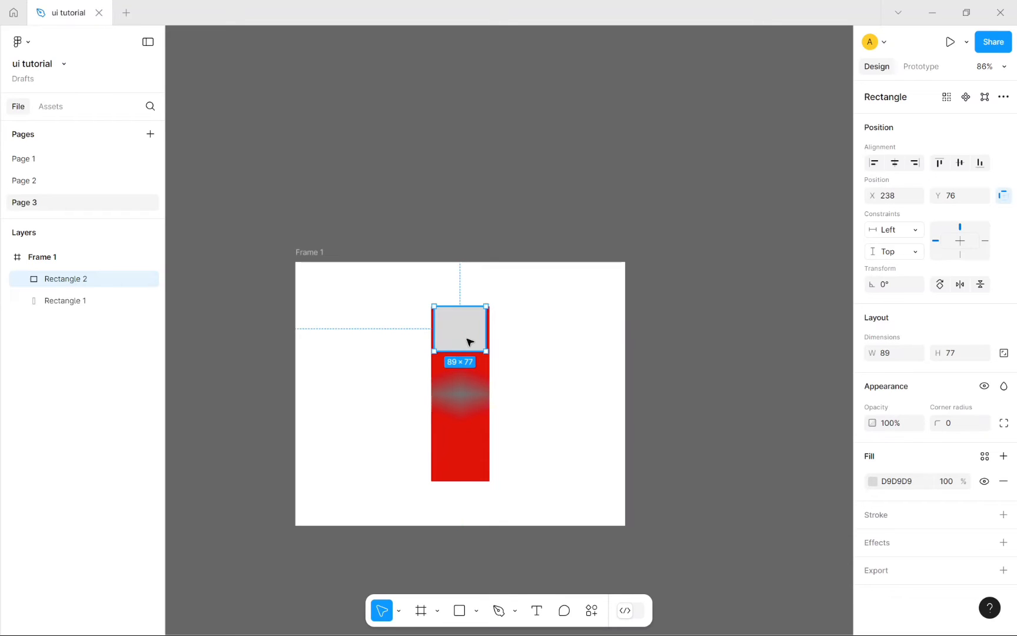
pyautogui.click(959, 241)
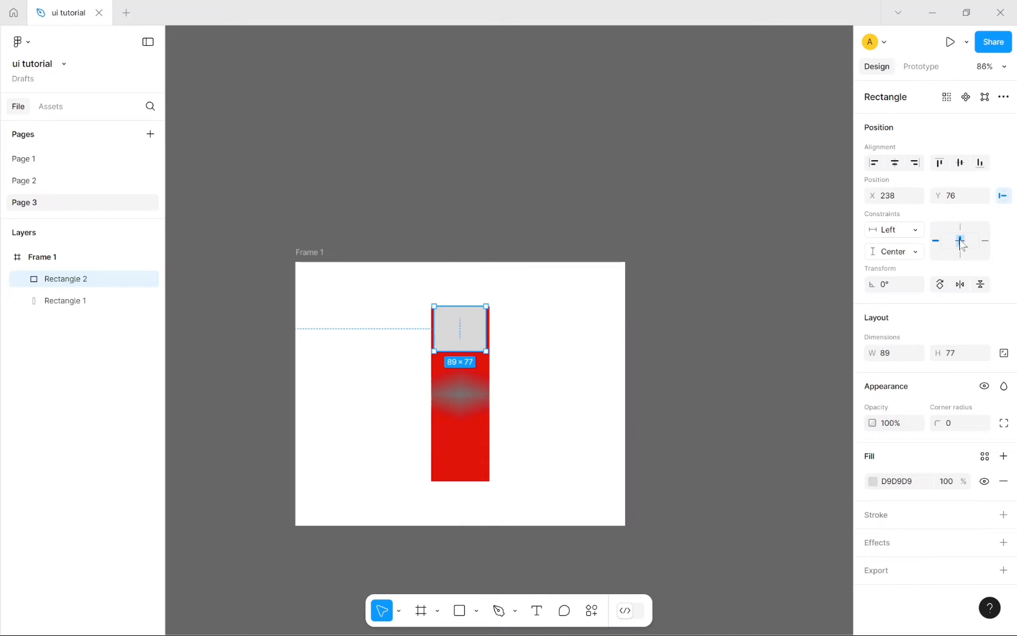
pyautogui.click(960, 241)
pyautogui.click(960, 227)
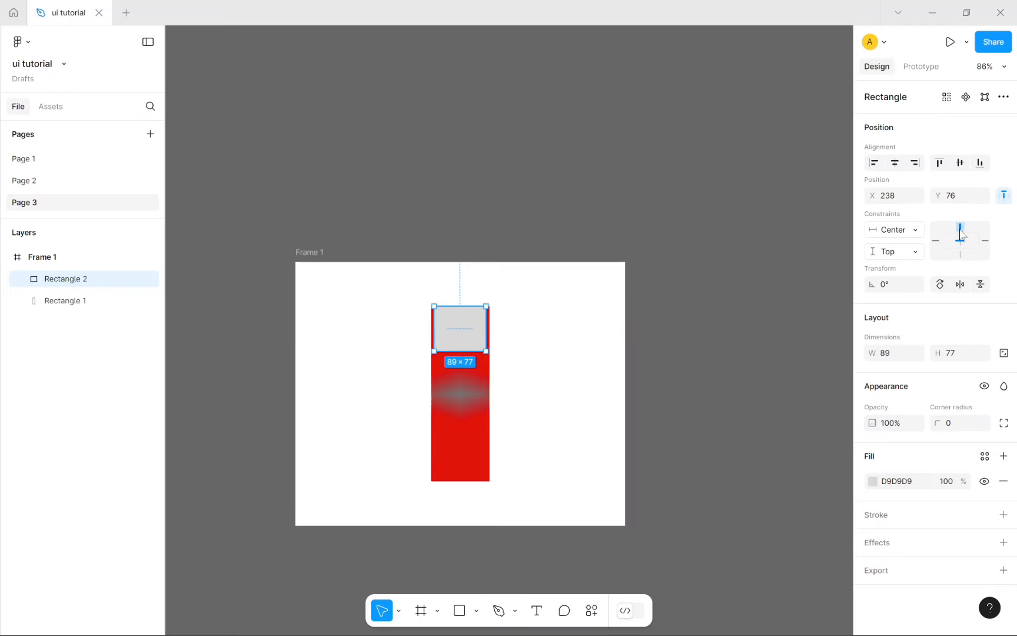
pyautogui.click(935, 241)
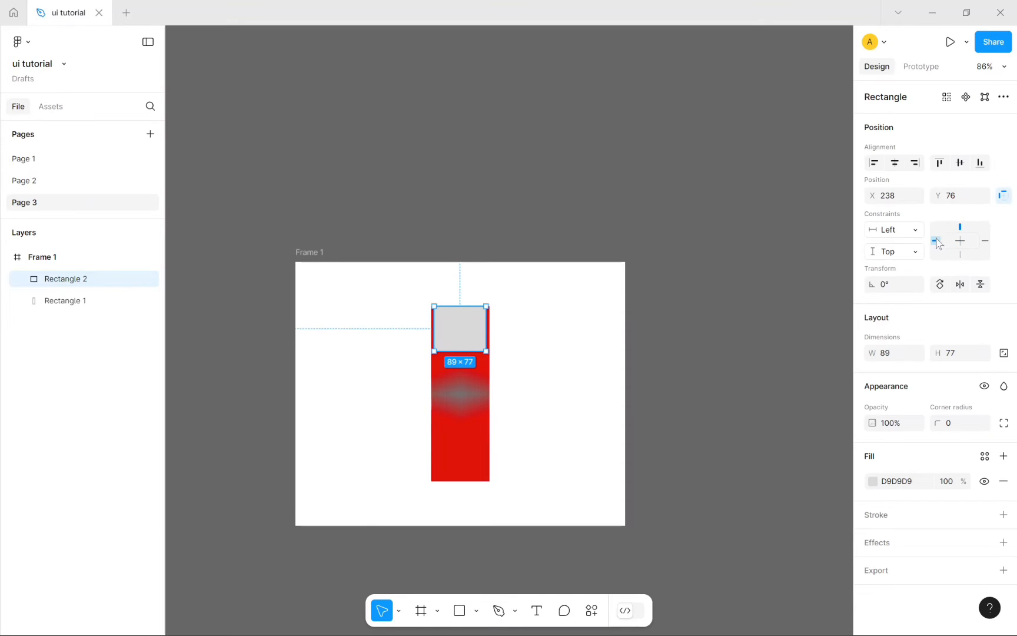
# Step: Select the red gradient rectangle and flip it vertically
pyautogui.click(780, 388)
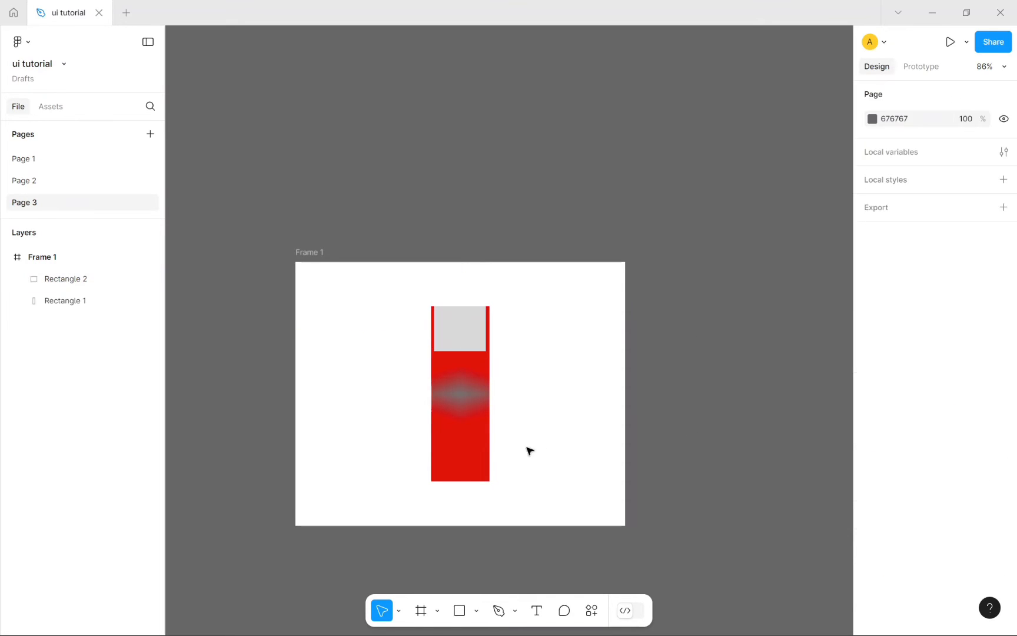
pyautogui.click(453, 452)
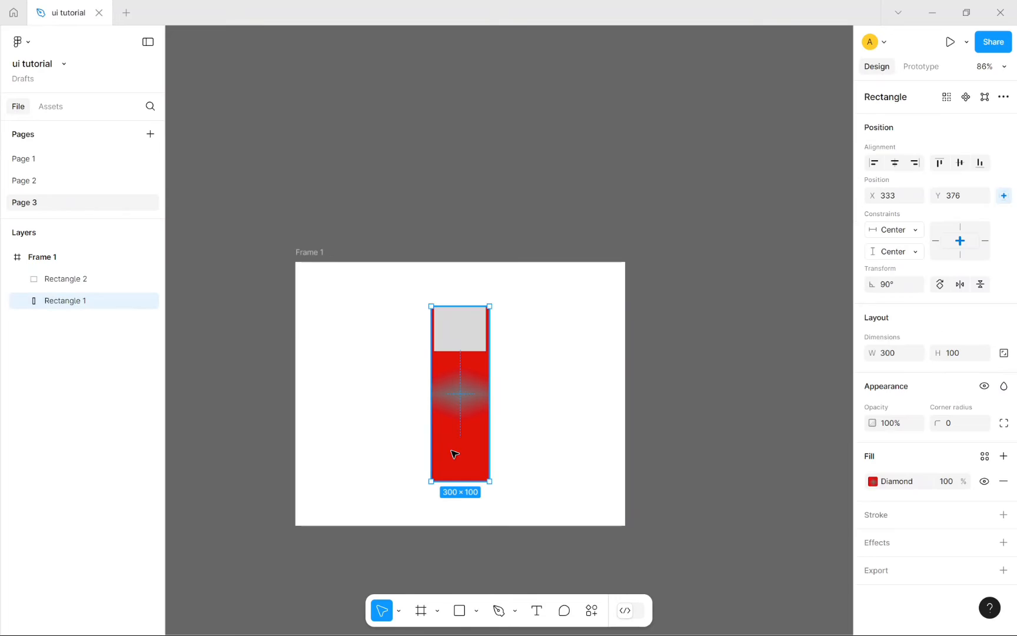
pyautogui.click(979, 285)
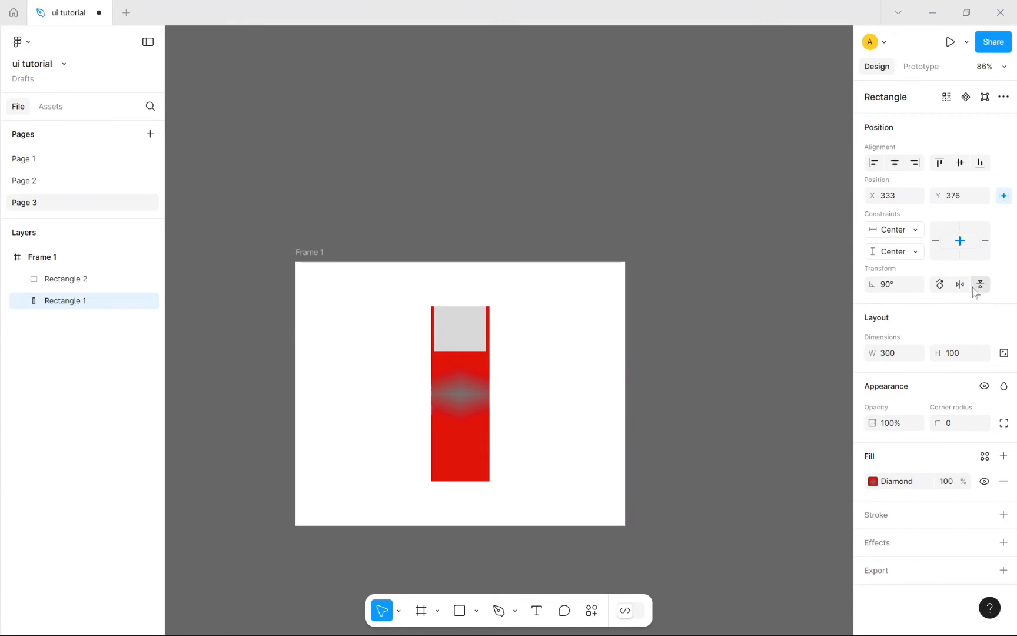
pyautogui.click(939, 284)
pyautogui.click(940, 285)
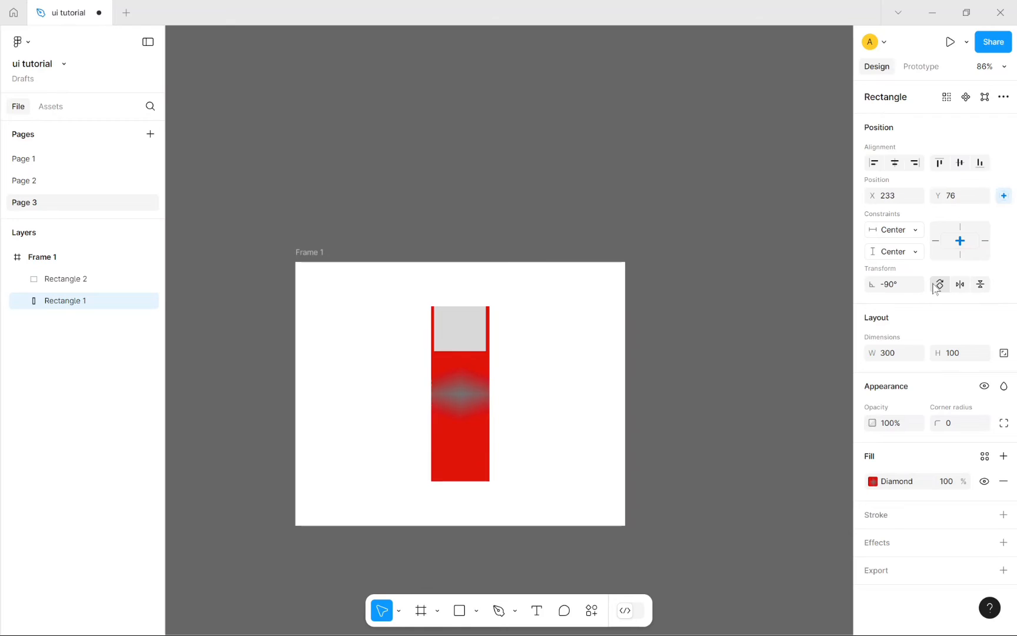
pyautogui.click(939, 285)
pyautogui.doubleClick(460, 325)
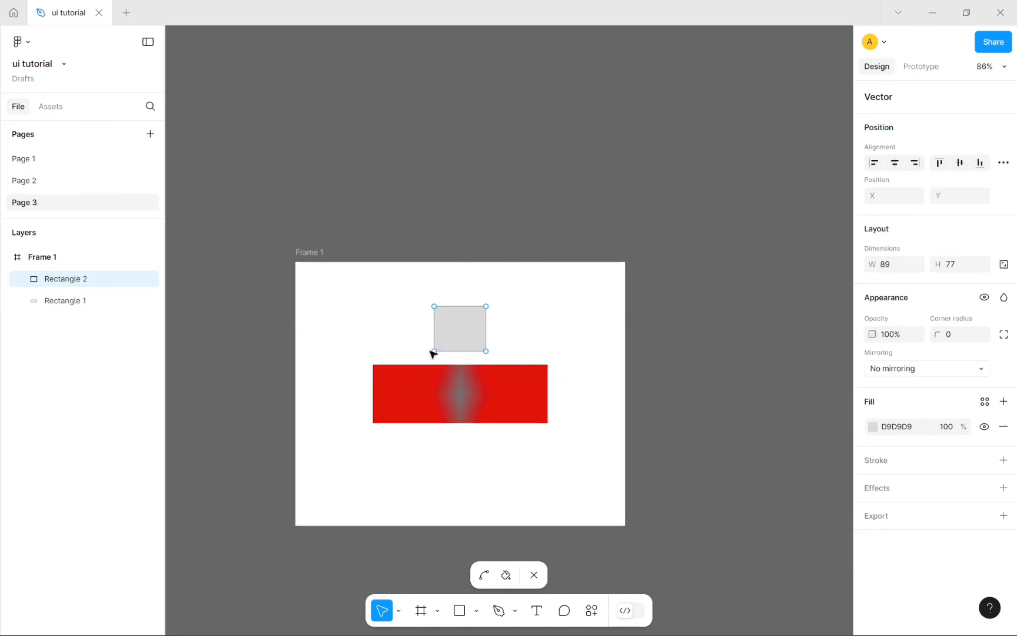
pyautogui.click(461, 326)
pyautogui.moveTo(461, 327)
pyautogui.mouseDown()
pyautogui.moveTo(469, 326)
pyautogui.moveTo(436, 382)
pyautogui.moveTo(417, 395)
pyautogui.mouseUp()
pyautogui.click(534, 575)
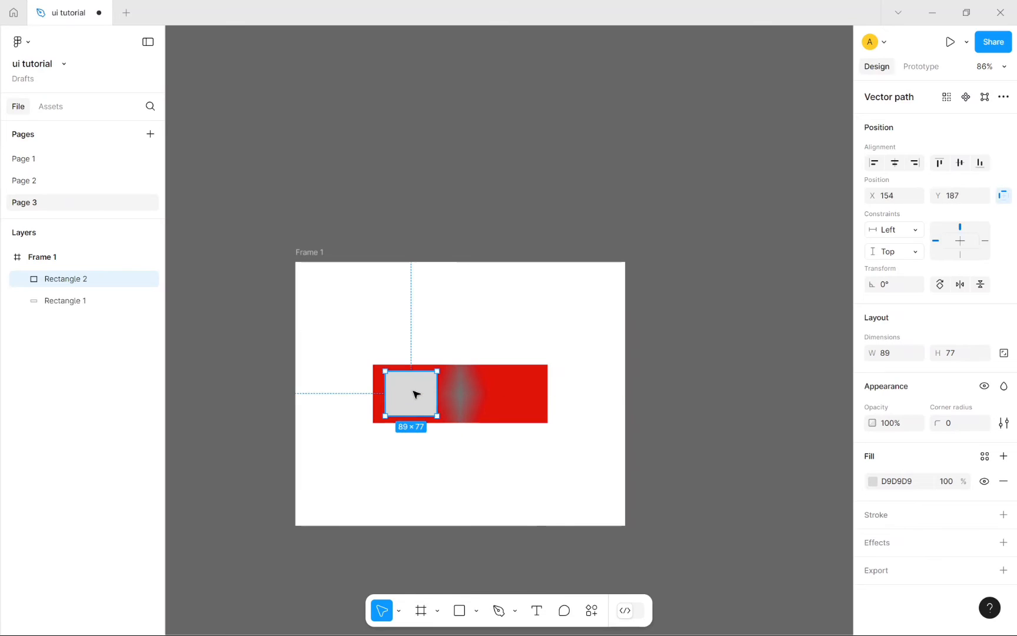
pyautogui.press('Escape')
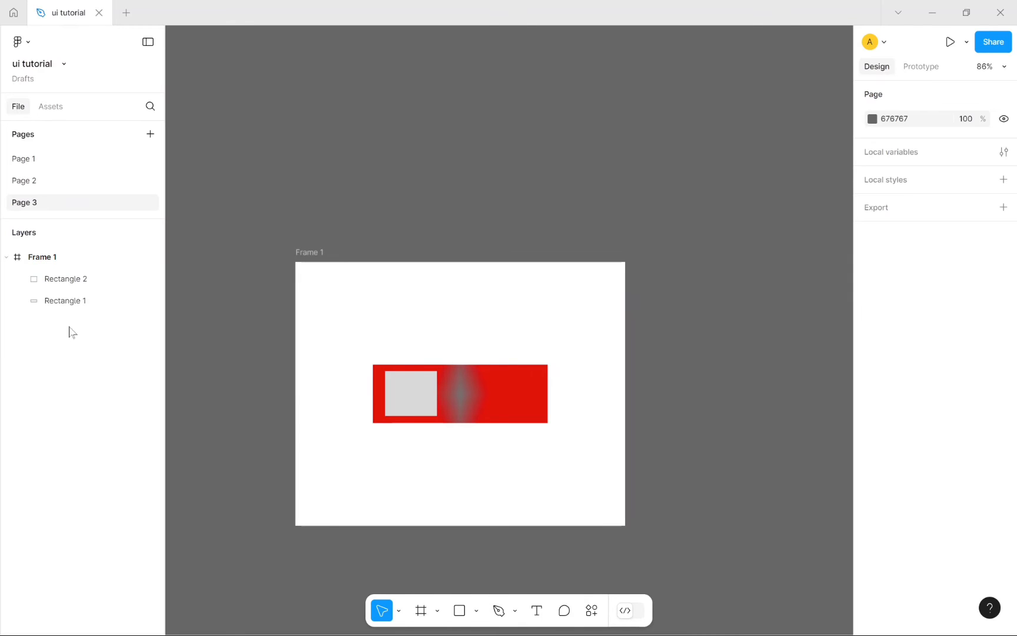
pyautogui.moveTo(75, 277)
pyautogui.mouseDown()
pyautogui.moveTo(79, 308)
pyautogui.moveTo(66, 284)
pyautogui.mouseUp()
pyautogui.click(62, 346)
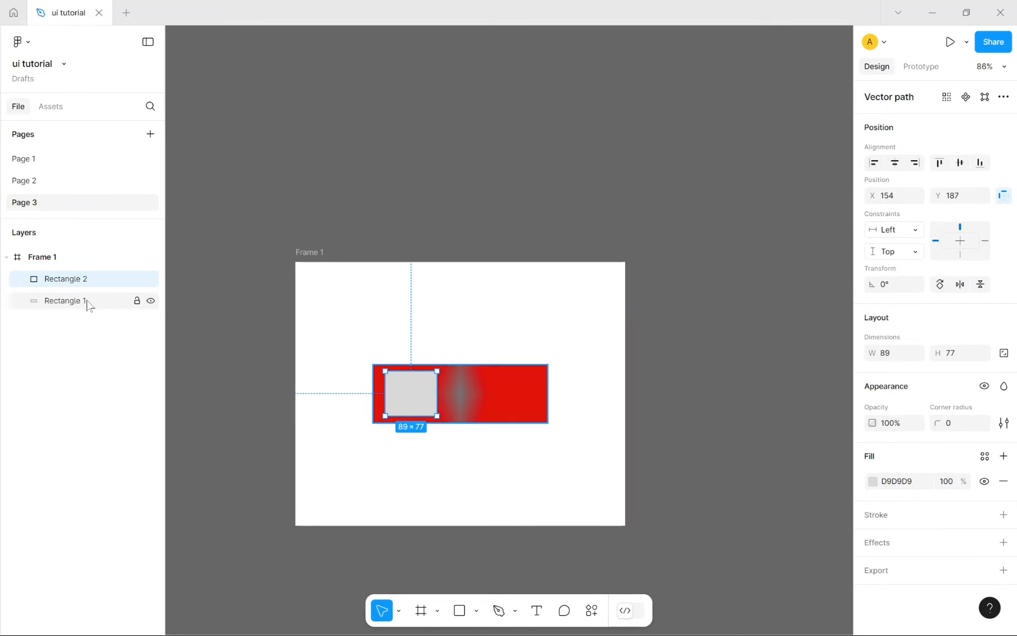
pyautogui.keyDown('shift'); pyautogui.click(88, 303); pyautogui.keyUp('shift')
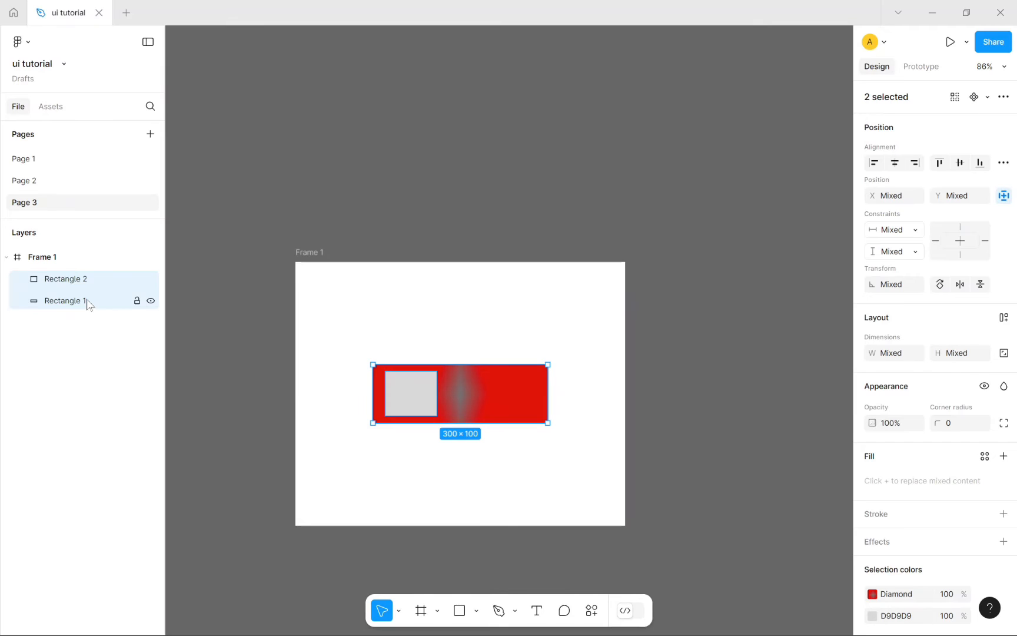
# Step: Select Rectangle 1 and Rectangle 2 in Layers and group them as Group 1
pyautogui.click(80, 352)
pyautogui.click(72, 300)
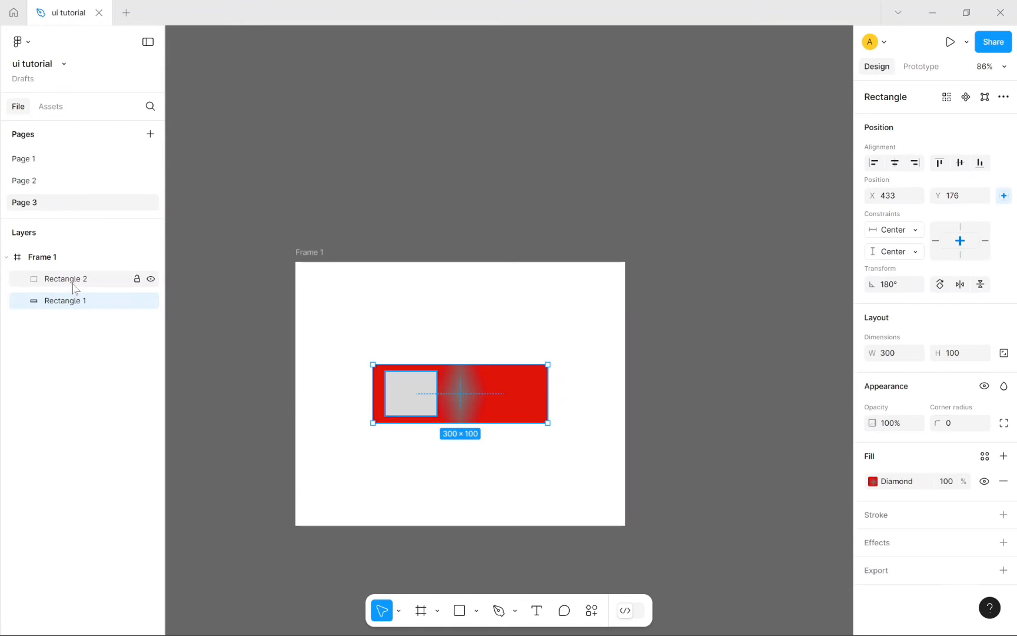
pyautogui.keyDown('shift'); pyautogui.click(73, 287); pyautogui.keyUp('shift')
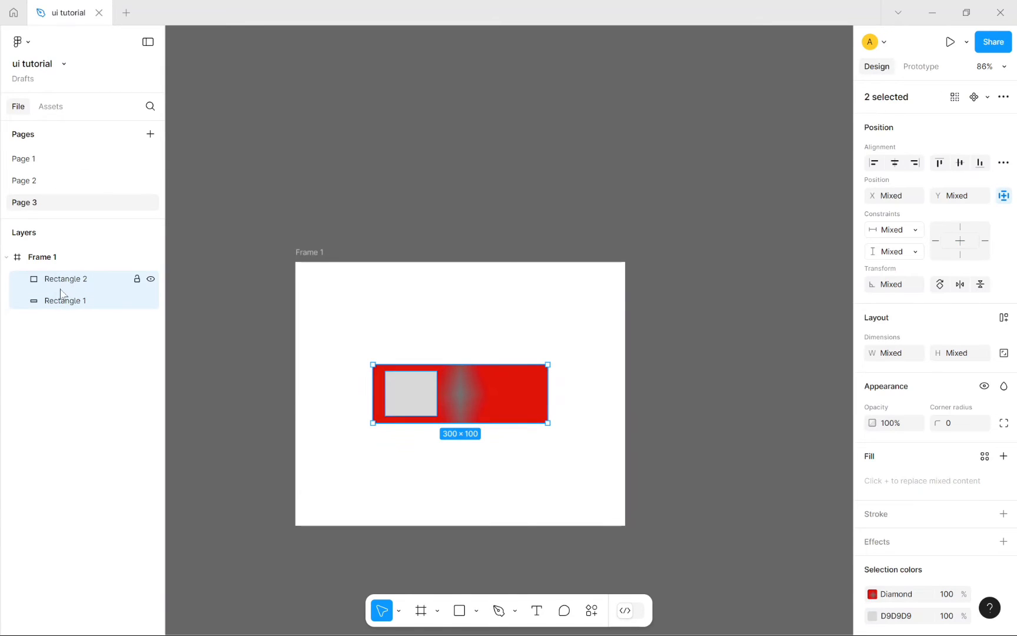
pyautogui.rightClick(62, 294)
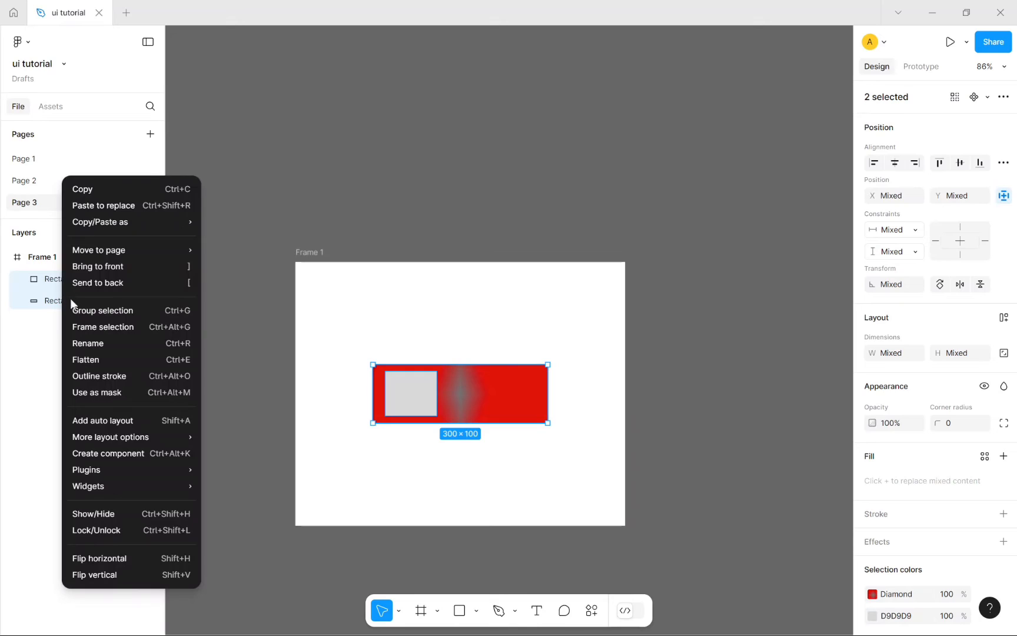
pyautogui.click(105, 313)
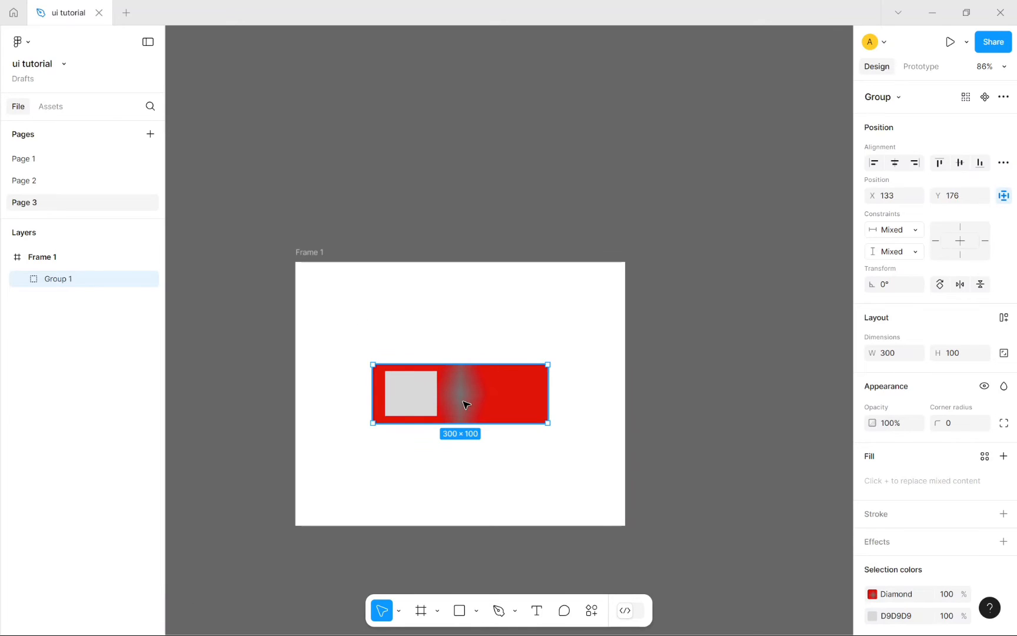
# Step: Select Group 1 and toggle its vertical flip several times
pyautogui.doubleClick(427, 399)
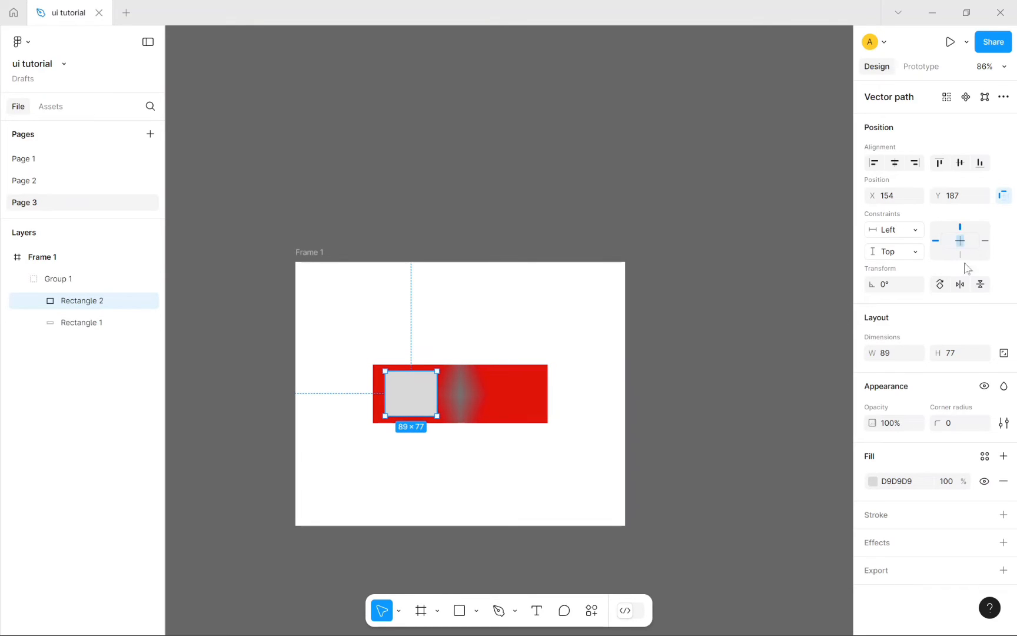
pyautogui.click(786, 305)
pyautogui.click(491, 390)
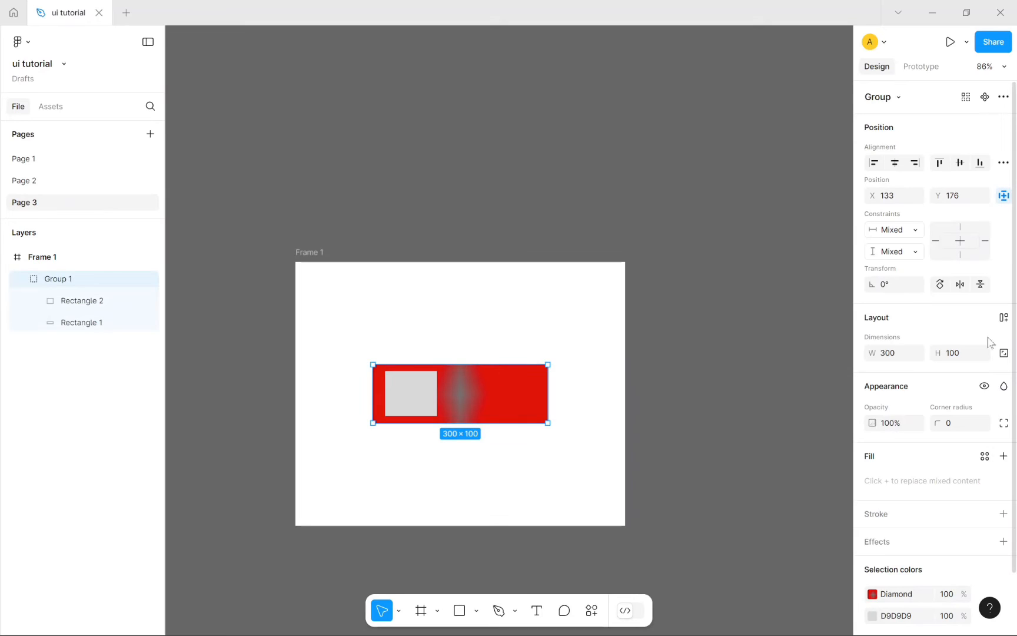
pyautogui.click(979, 286)
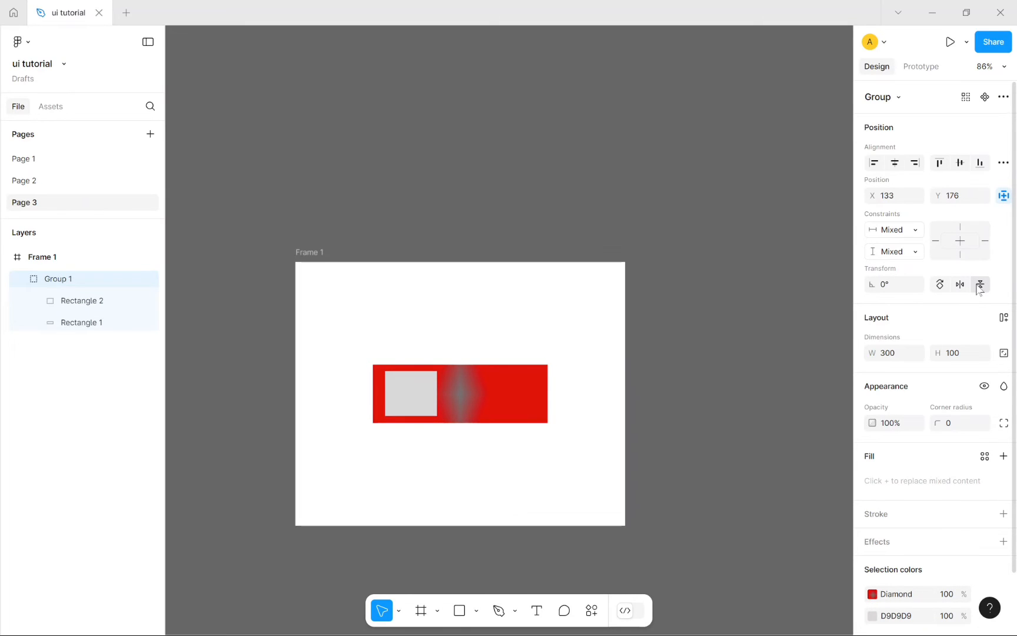
pyautogui.click(979, 285)
pyautogui.click(980, 286)
pyautogui.click(979, 286)
pyautogui.click(979, 285)
pyautogui.click(980, 285)
pyautogui.click(979, 285)
pyautogui.click(979, 286)
# Step: Reselect Group 1 and toggle its horizontal flip repeatedly, leaving the grey square at the right
pyautogui.click(811, 312)
pyautogui.click(532, 380)
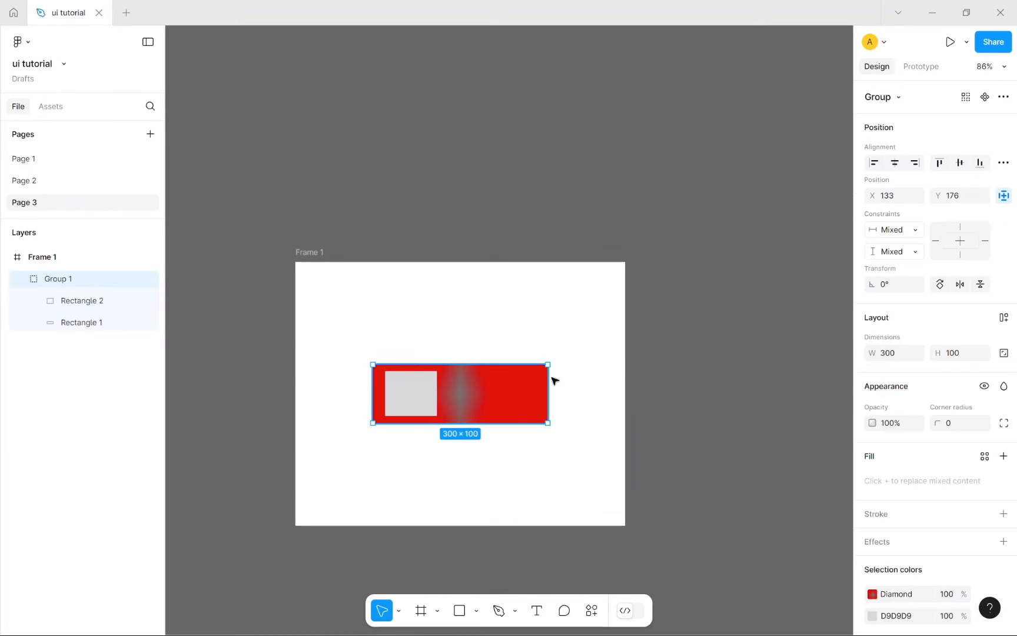
pyautogui.click(962, 286)
pyautogui.click(962, 287)
pyautogui.click(961, 287)
pyautogui.click(961, 286)
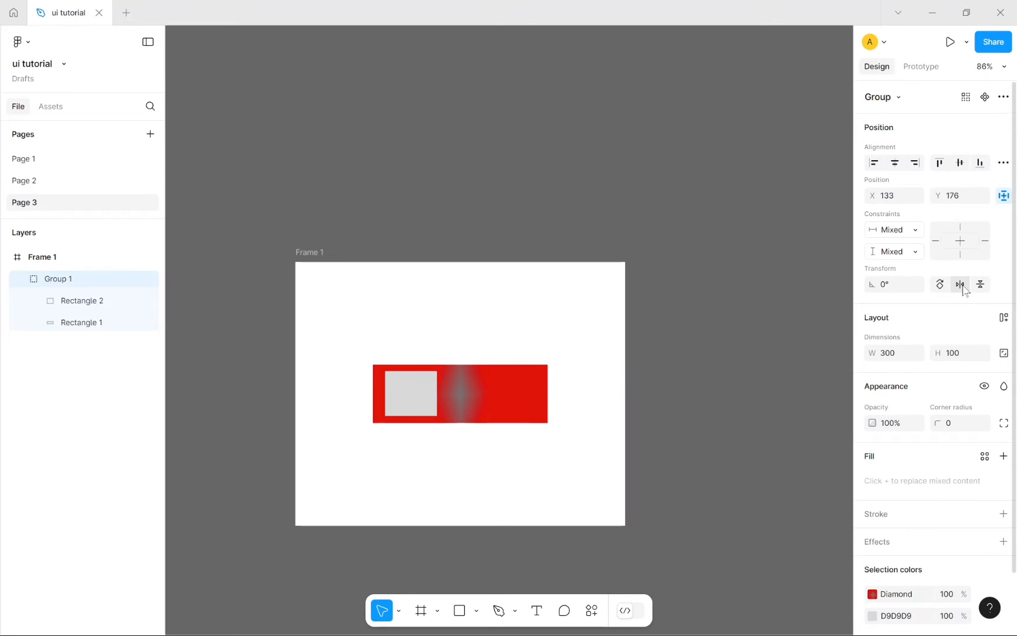
pyautogui.click(961, 287)
pyautogui.click(962, 287)
pyautogui.click(961, 286)
pyautogui.click(961, 287)
pyautogui.click(962, 286)
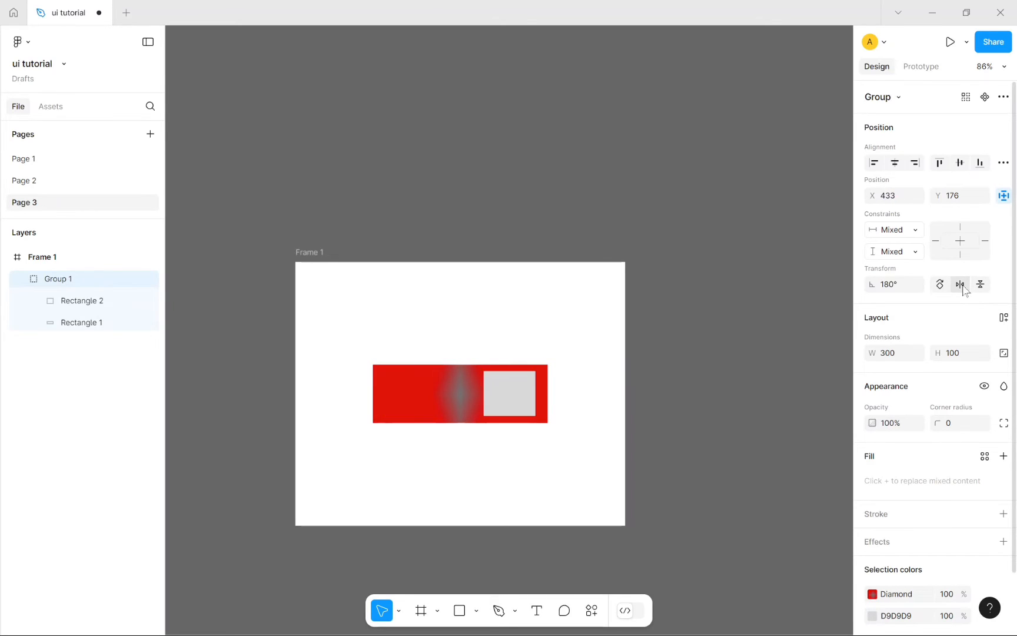
pyautogui.click(961, 286)
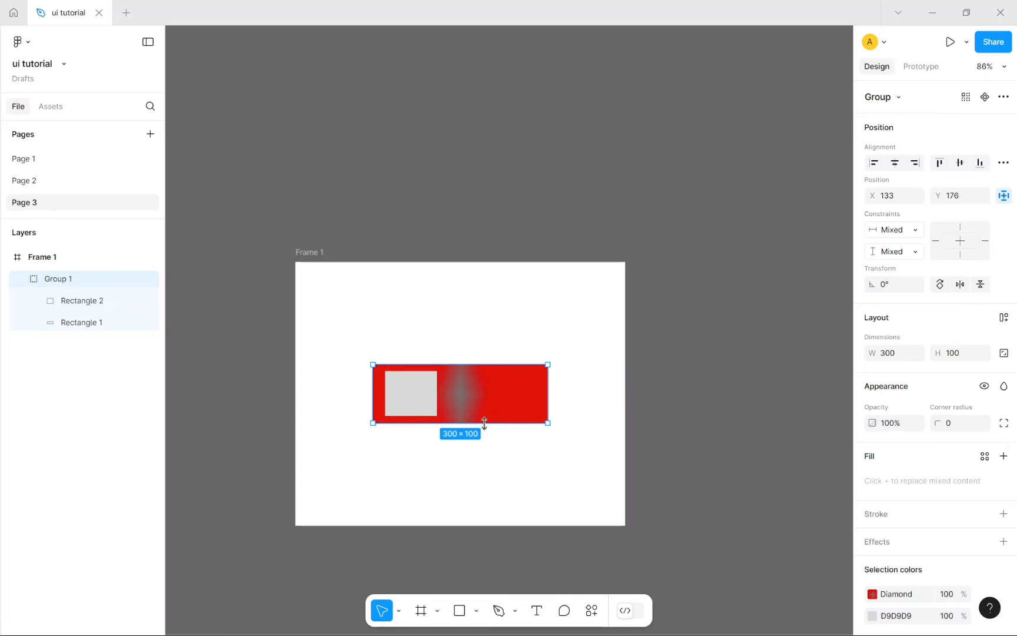
# Step: Stretch Group 1 to 460×256 and move it into the middle of Frame 1
pyautogui.moveTo(484, 422); pyautogui.dragTo(484, 513)
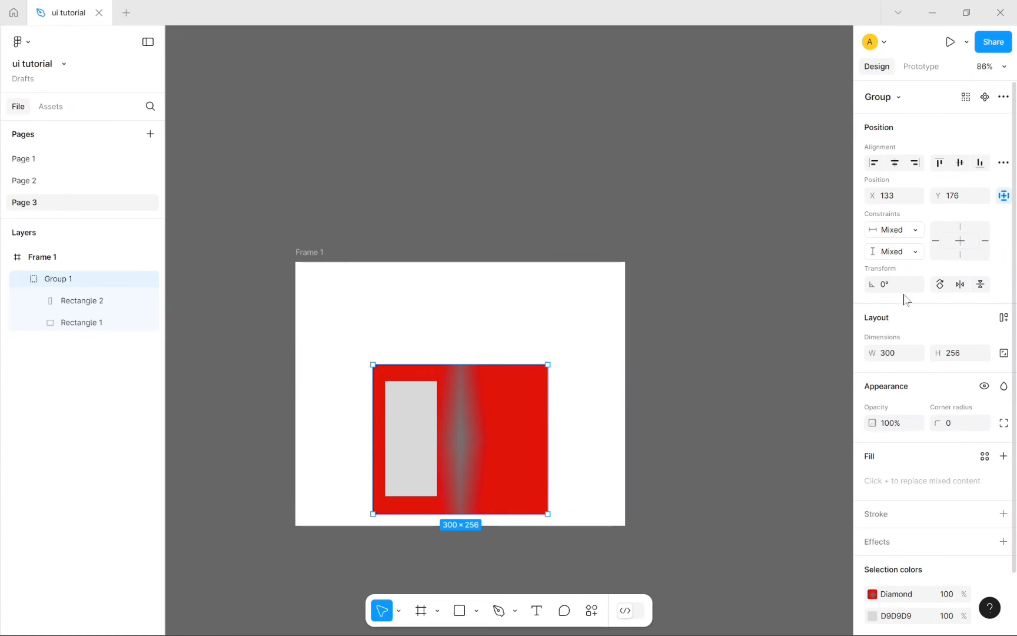
pyautogui.click(985, 287)
pyautogui.click(985, 287)
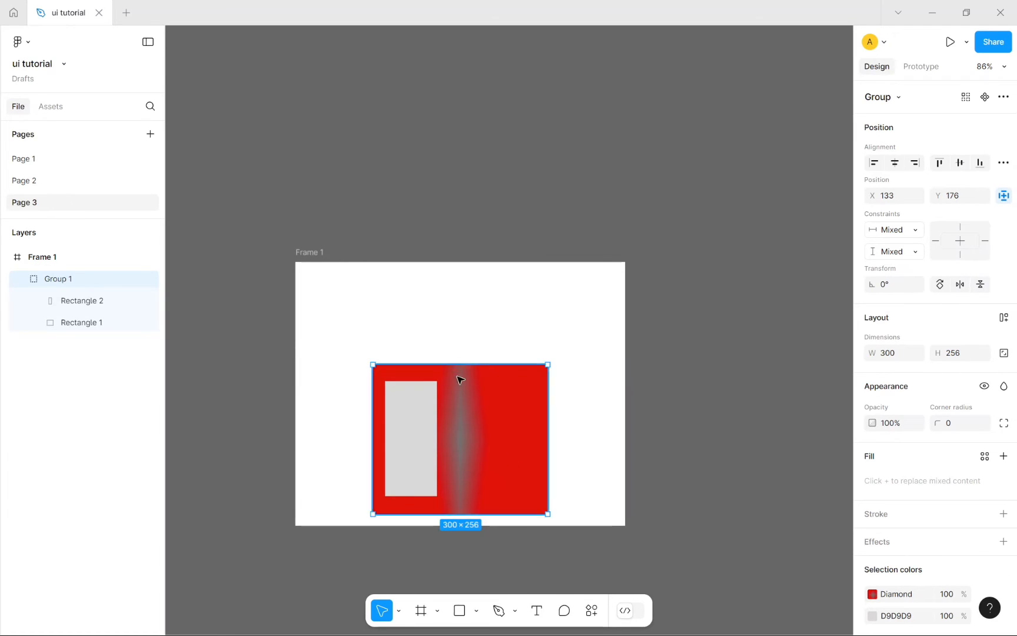
pyautogui.moveTo(372, 411); pyautogui.dragTo(280, 411)
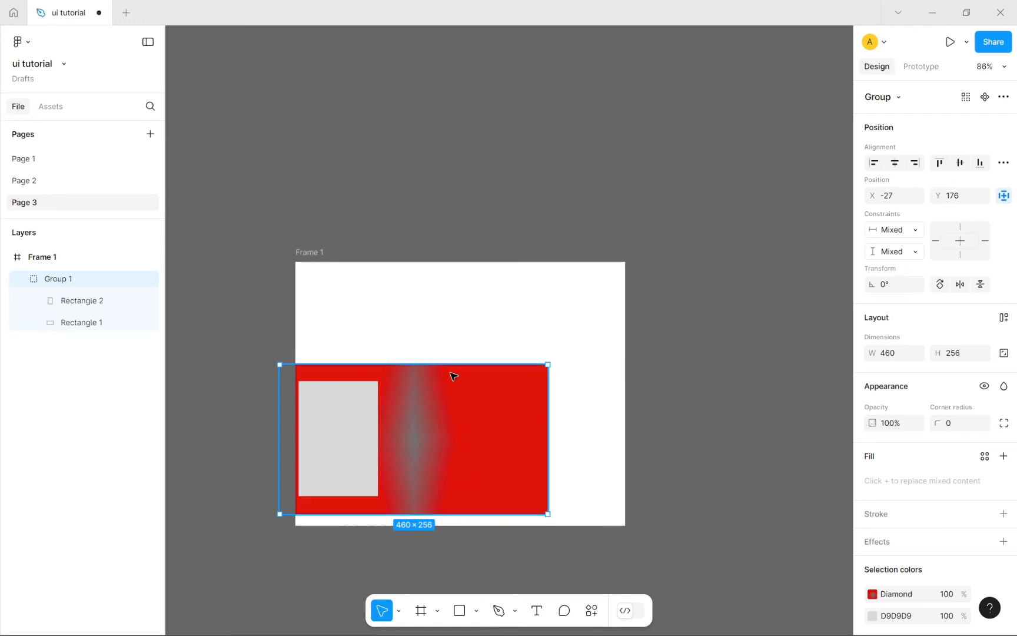
pyautogui.moveTo(424, 410); pyautogui.dragTo(482, 374)
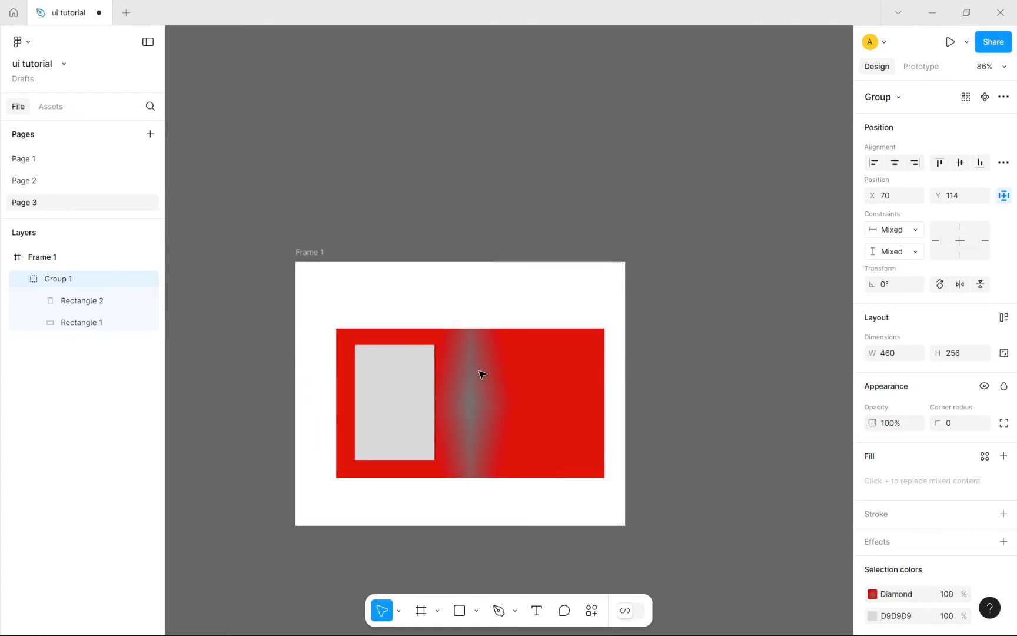
pyautogui.click(981, 283)
pyautogui.click(982, 284)
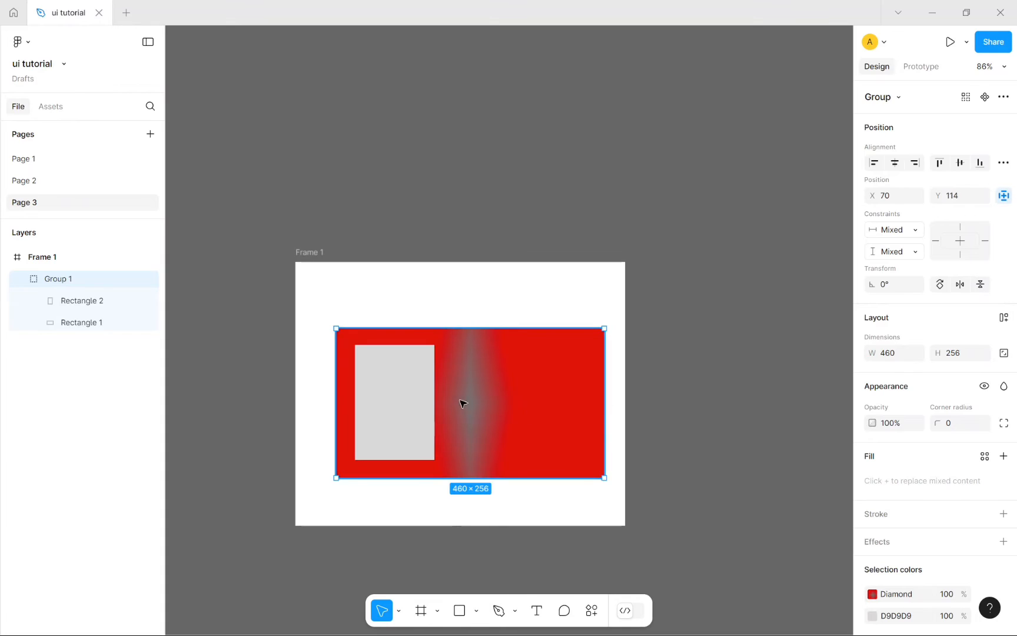
# Step: Shorten the grey rectangle inside the group by dragging its top edge down
pyautogui.doubleClick(412, 395)
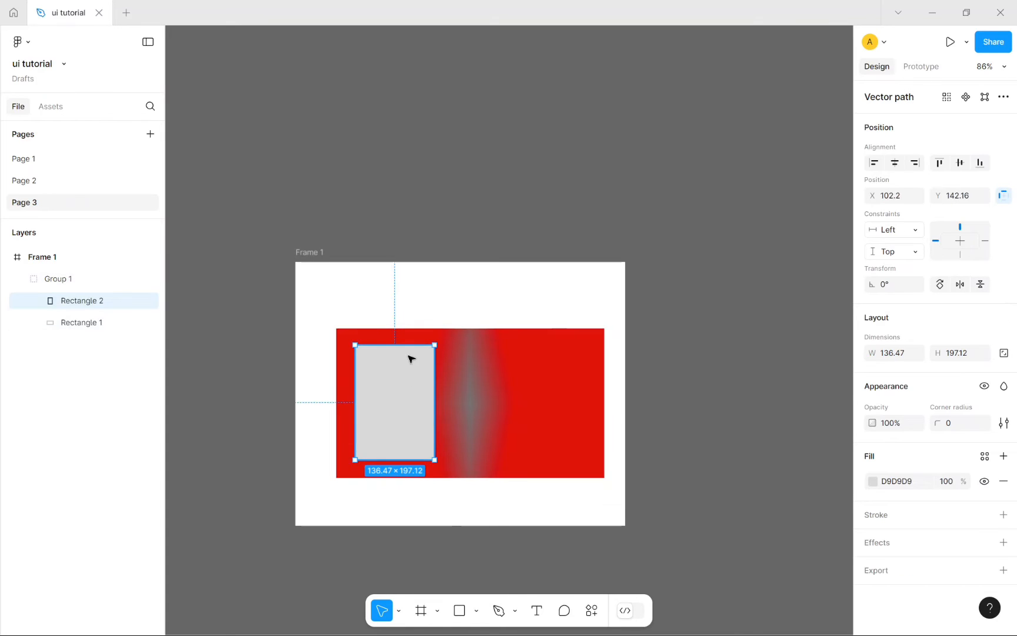
pyautogui.moveTo(400, 345); pyautogui.dragTo(397, 422)
pyautogui.click(665, 410)
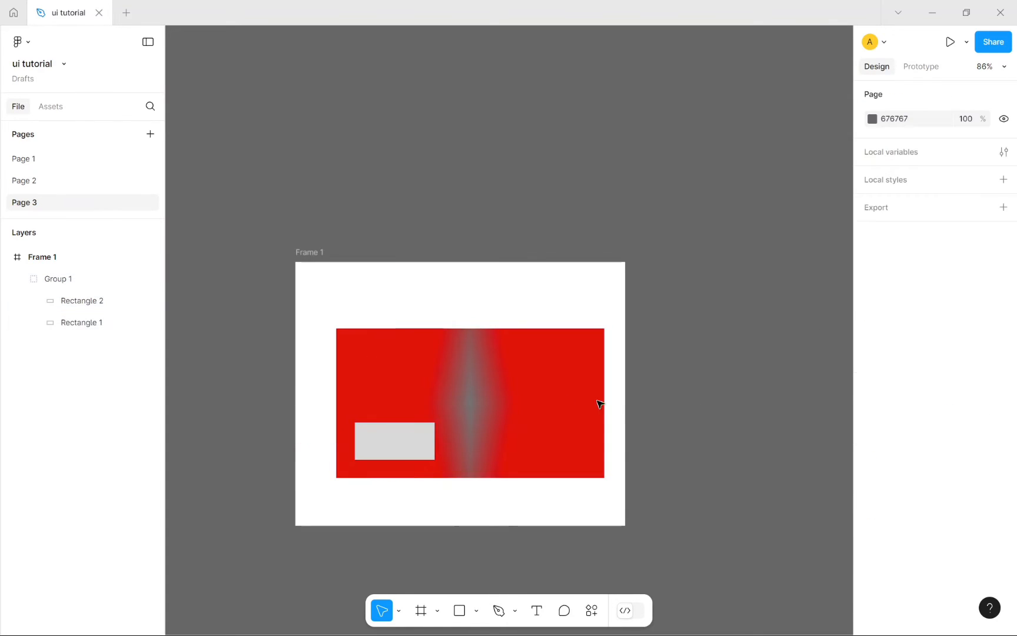
pyautogui.click(540, 392)
# Step: Flip Group 1 vertically so the grey box sits at the top-left, at X 70, Y 370
pyautogui.click(980, 284)
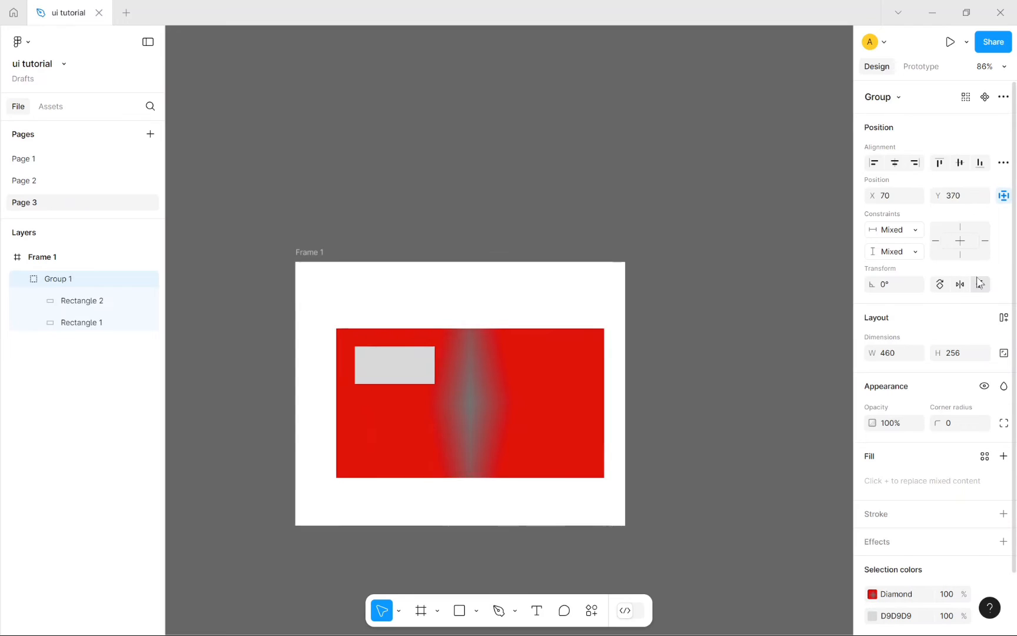
pyautogui.click(980, 284)
pyautogui.click(980, 283)
pyautogui.click(980, 284)
pyautogui.click(979, 284)
pyautogui.click(980, 283)
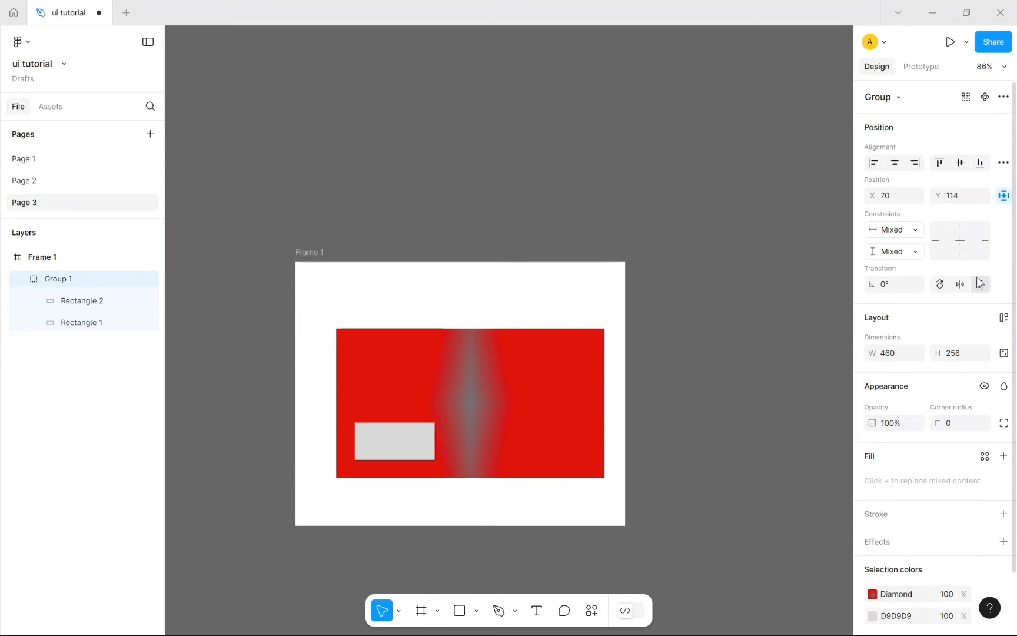
pyautogui.click(980, 284)
pyautogui.click(979, 283)
pyautogui.click(979, 284)
pyautogui.click(980, 283)
pyautogui.click(980, 291)
pyautogui.click(979, 292)
pyautogui.click(980, 291)
pyautogui.click(979, 291)
pyautogui.click(980, 291)
pyautogui.click(981, 292)
pyautogui.click(980, 292)
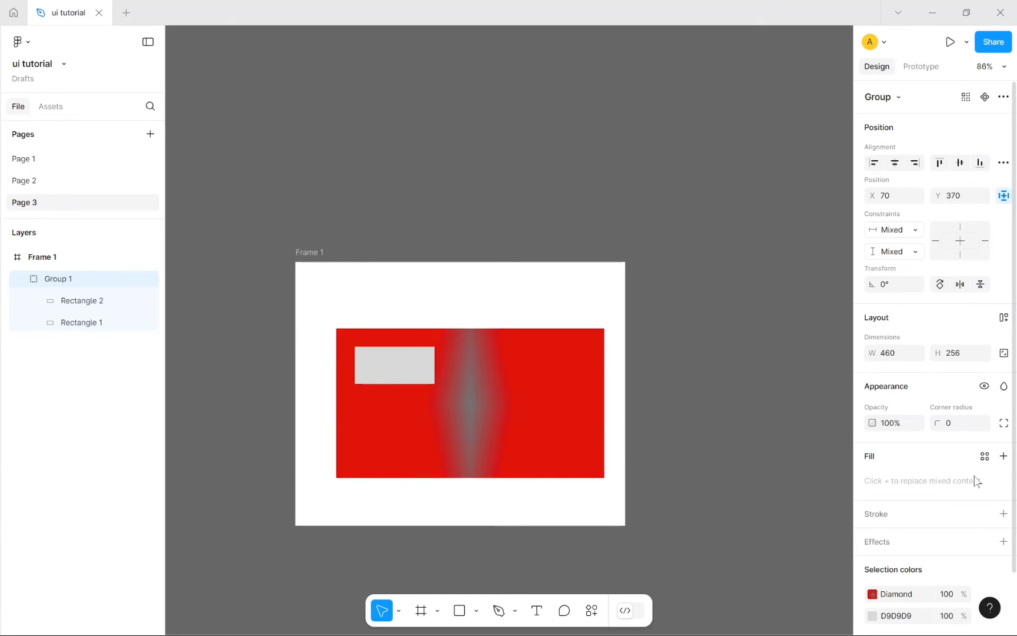
pyautogui.scroll(-1, 974, 477)
pyautogui.click(754, 419)
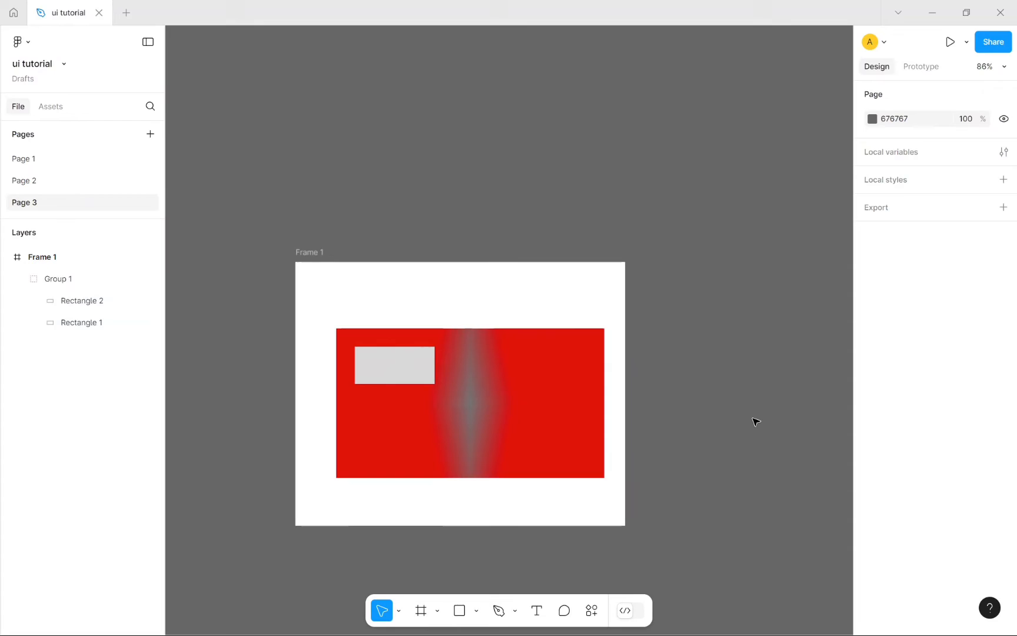
pyautogui.click(492, 397)
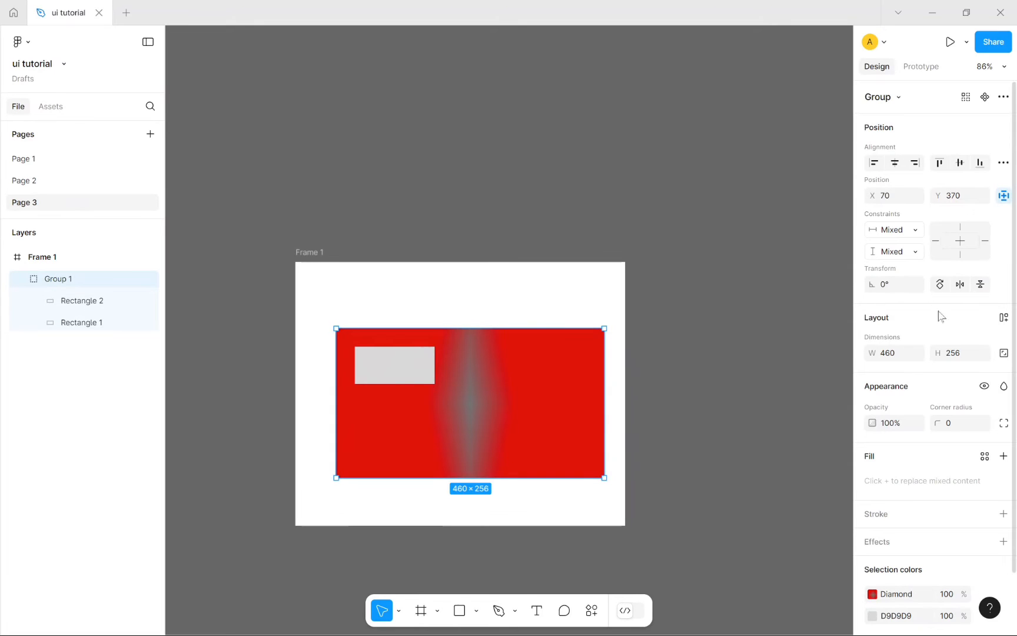
# Step: Enter W 400 and H 500 for Group 1 in the Design panel's dimension fields
pyautogui.click(905, 355)
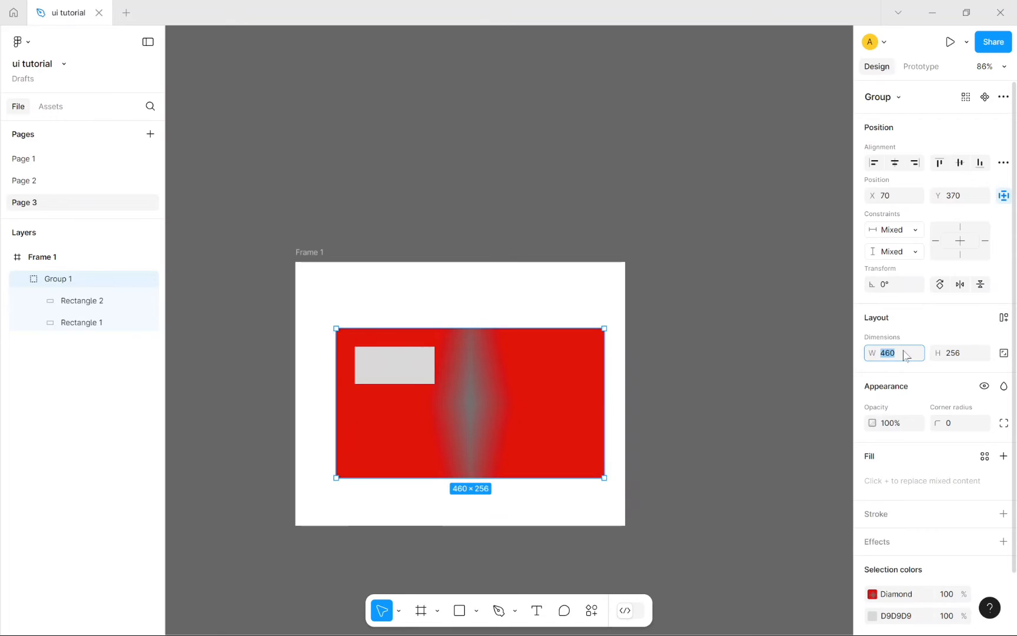
pyautogui.write('100')
pyautogui.press('Return')
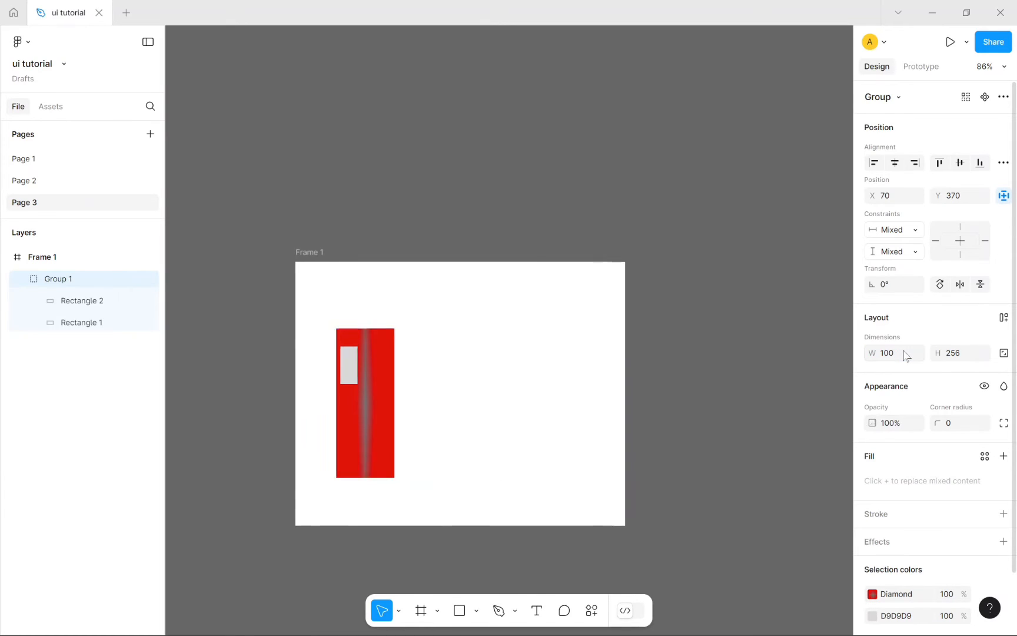
pyautogui.click(905, 355)
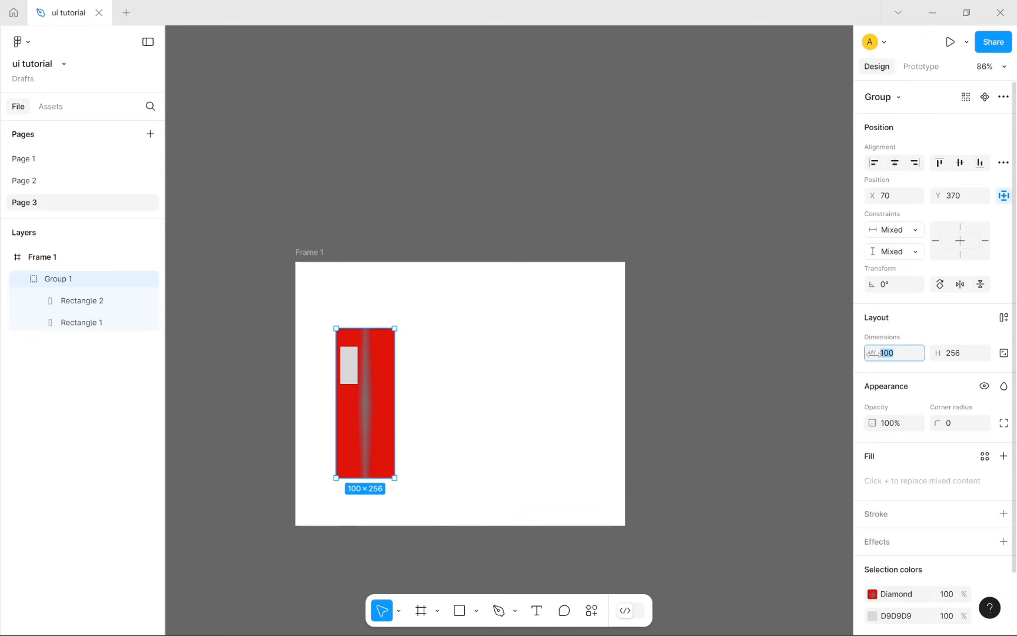
pyautogui.click(982, 359)
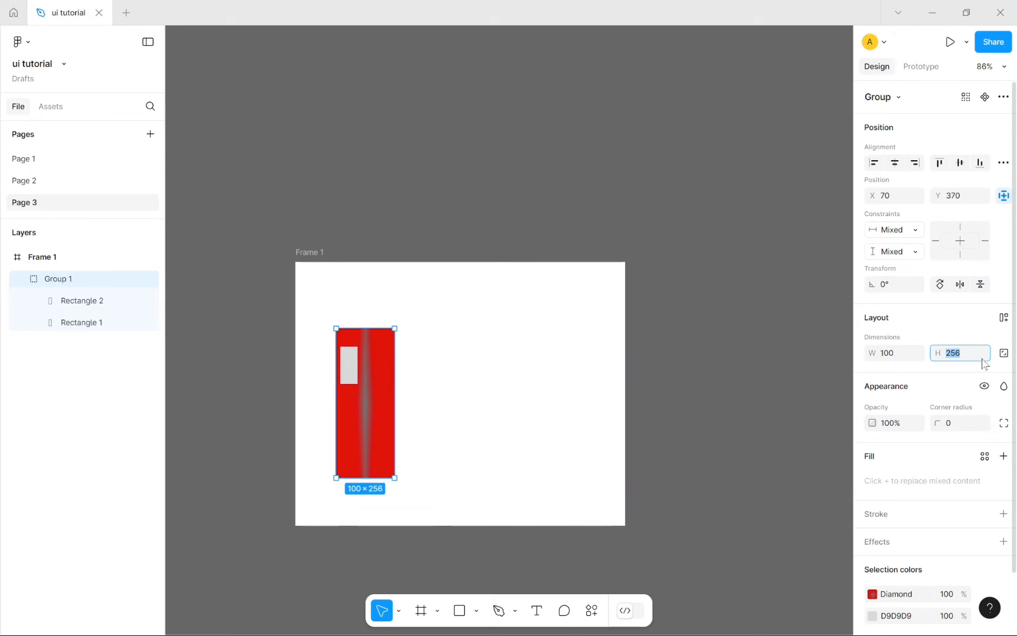
pyautogui.press('BackSpace')
pyautogui.press('Return')
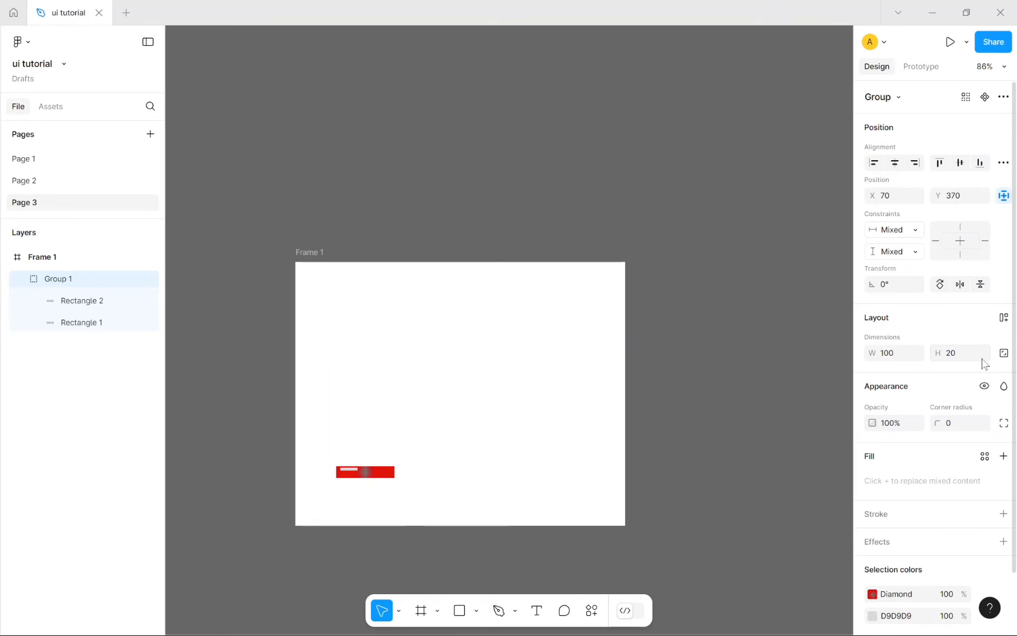
pyautogui.click(908, 352)
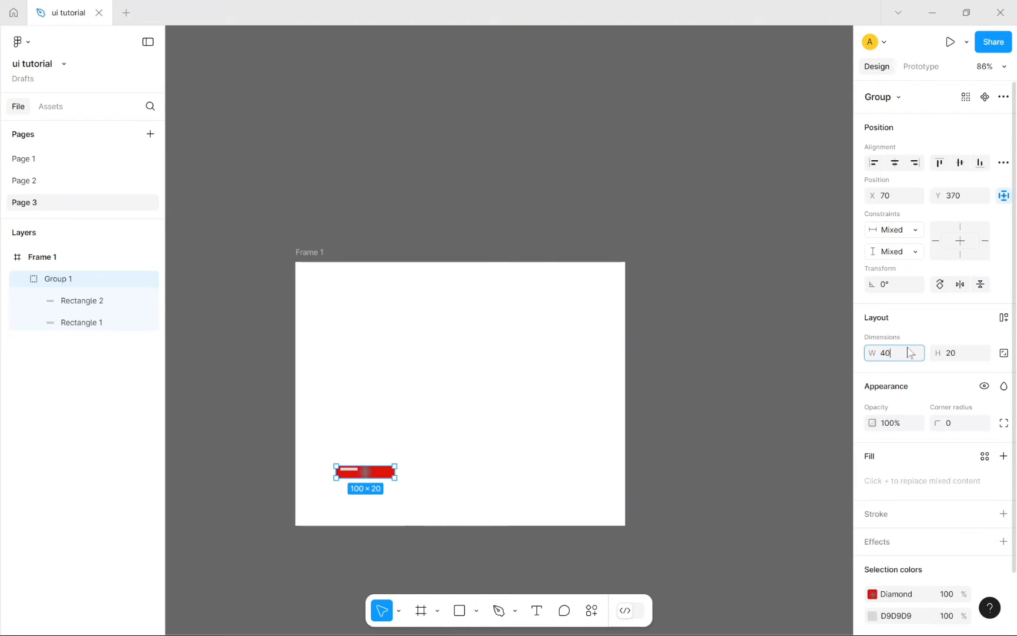
pyautogui.press('Return')
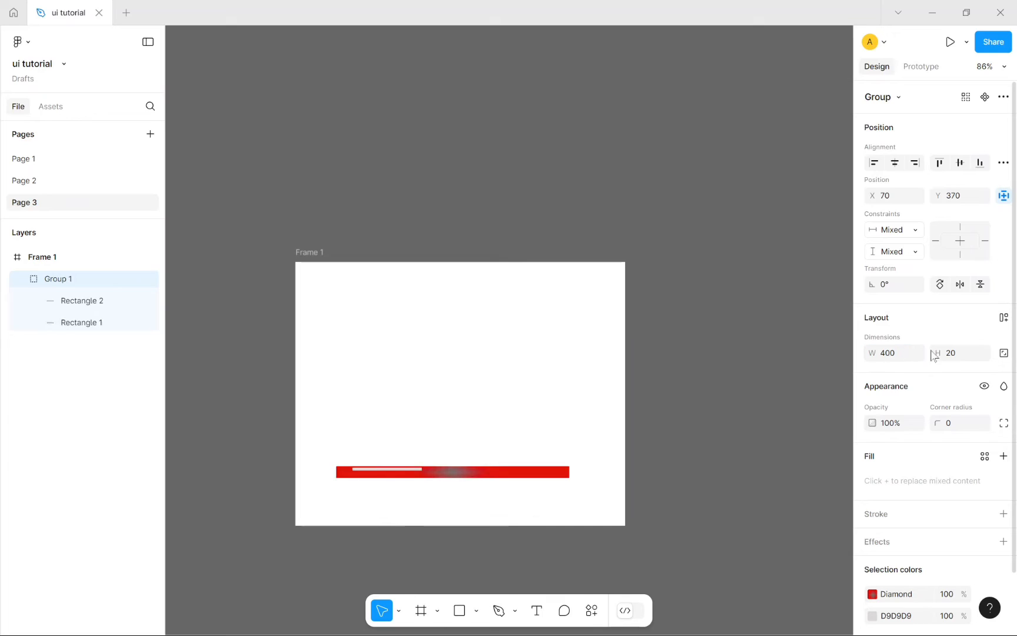
pyautogui.click(967, 353)
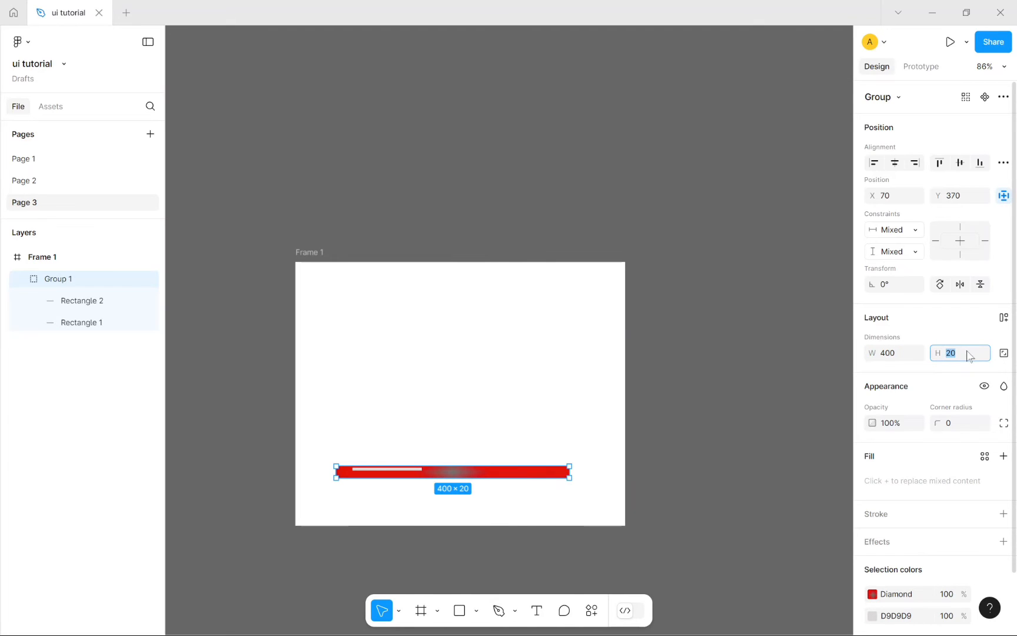
pyautogui.press('Return')
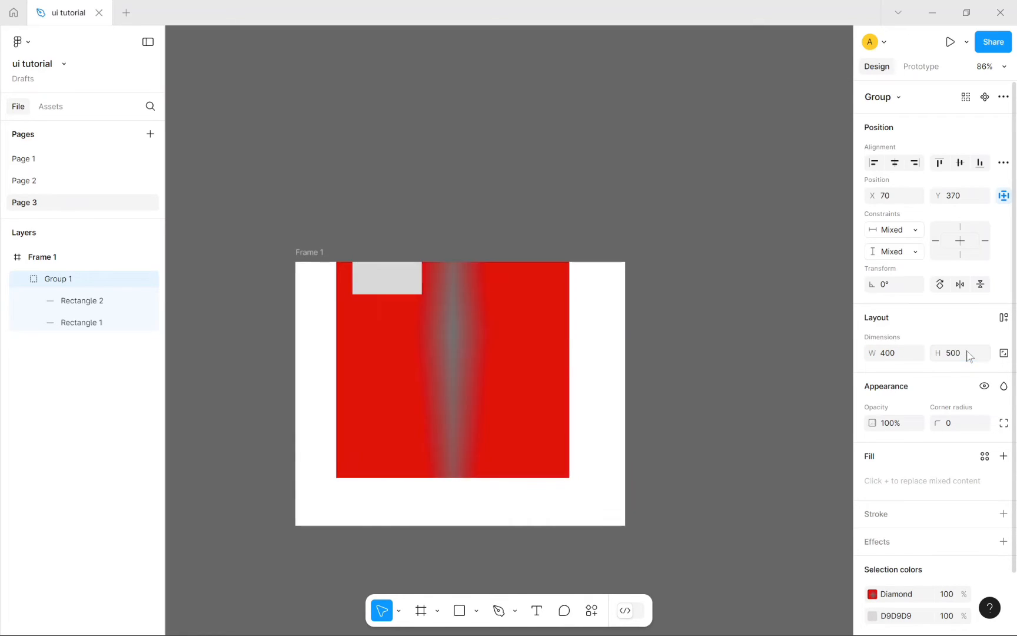
# Step: Move Group 1 aside and drag Frame 1's top edge up to a height of 592
pyautogui.moveTo(497, 393); pyautogui.dragTo(495, 434)
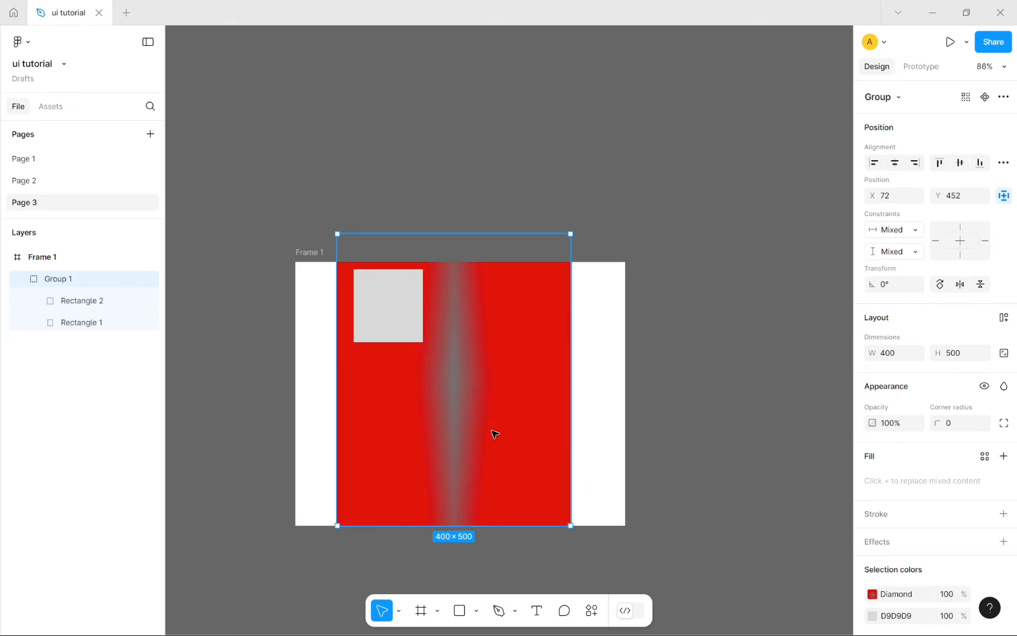
pyautogui.click(47, 257)
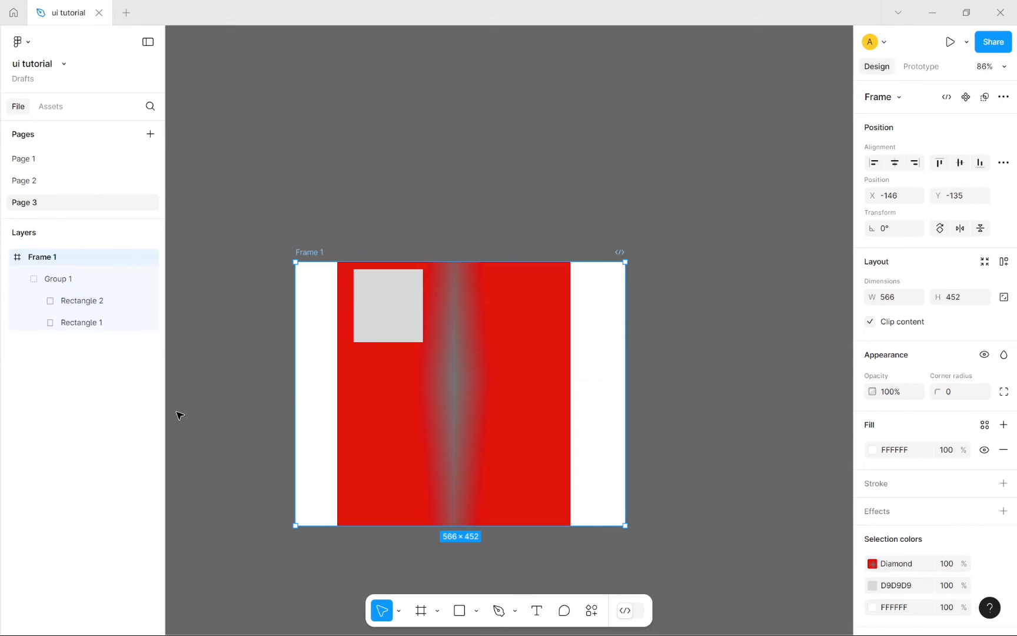
pyautogui.click(442, 346)
pyautogui.moveTo(436, 368); pyautogui.dragTo(770, 393)
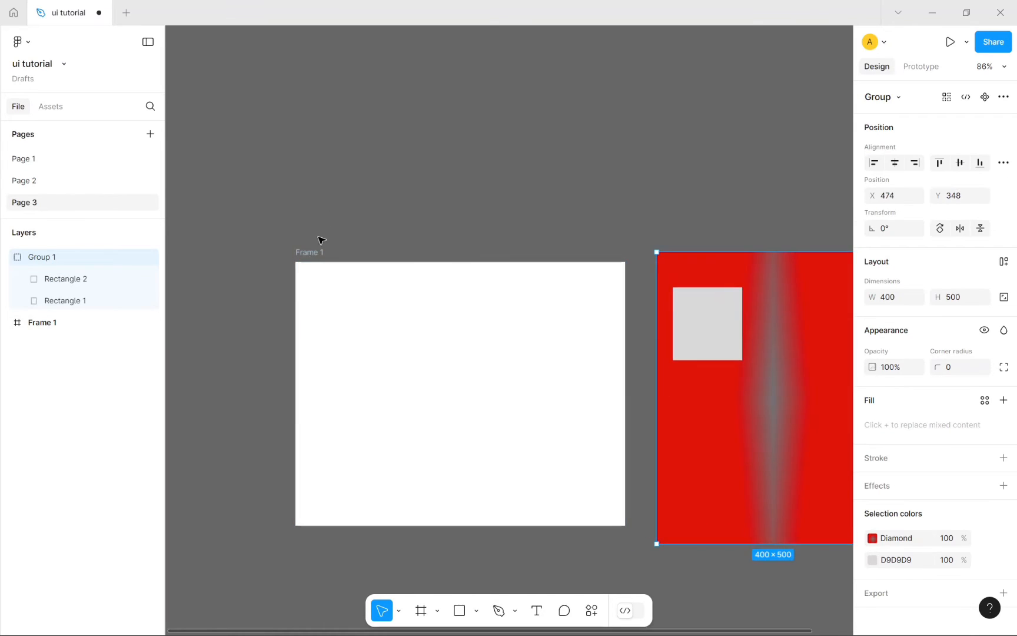
pyautogui.click(357, 265)
pyautogui.moveTo(356, 265); pyautogui.dragTo(356, 179)
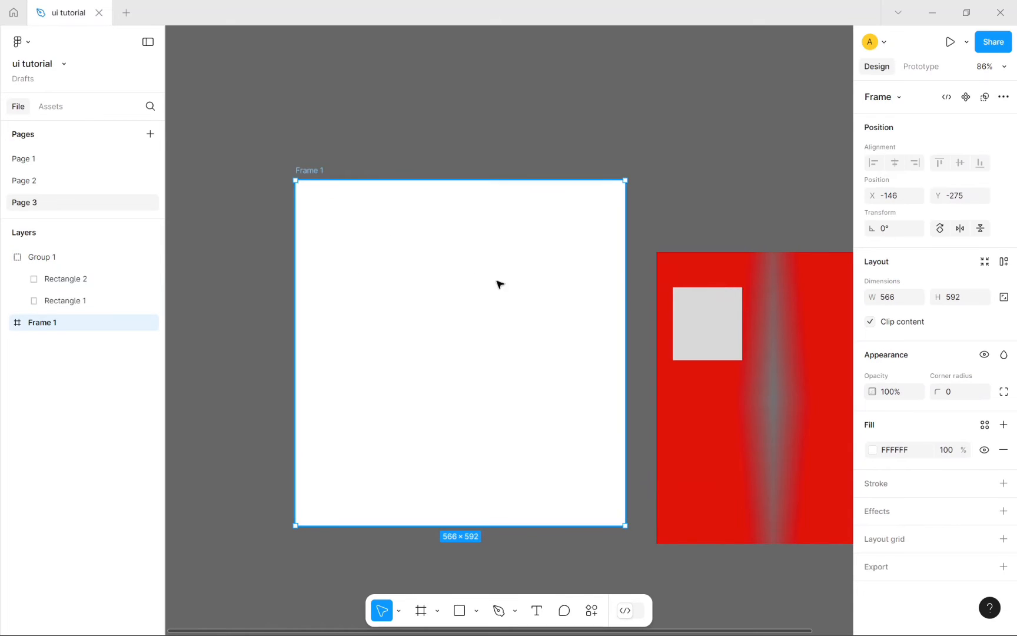
# Step: Drag Group 1 back inside Frame 1 and nudge it to X 99, Y 540
pyautogui.moveTo(742, 367); pyautogui.dragTo(450, 322)
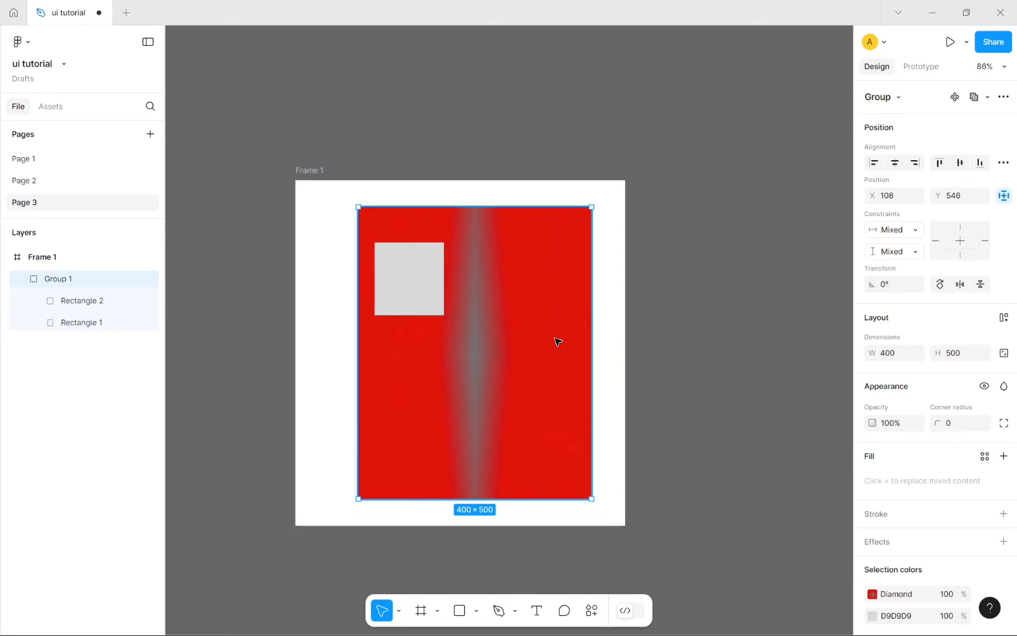
pyautogui.click(756, 336)
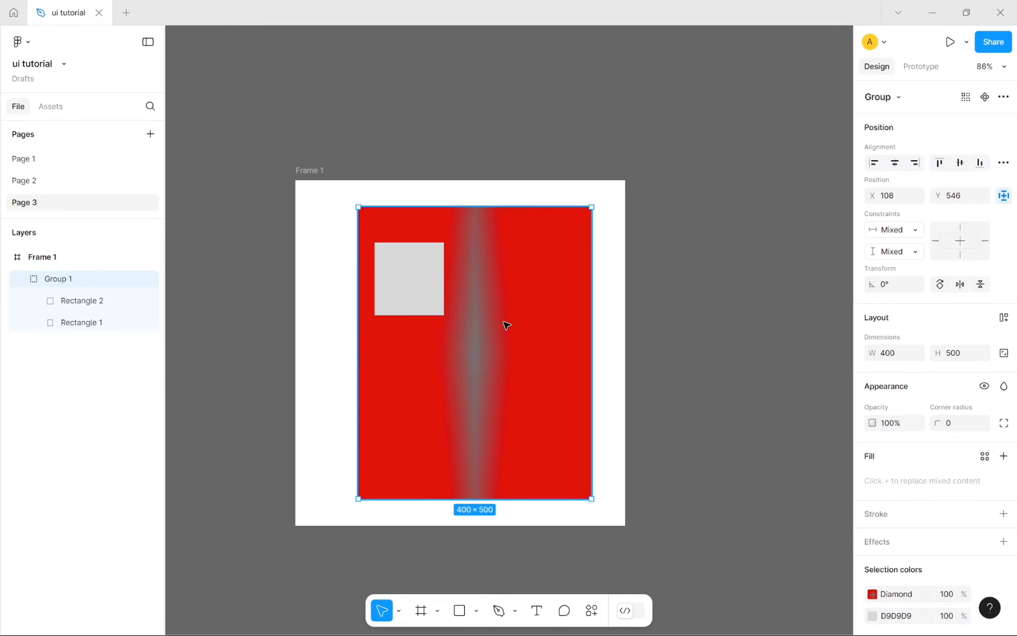
pyautogui.moveTo(506, 325); pyautogui.dragTo(501, 321)
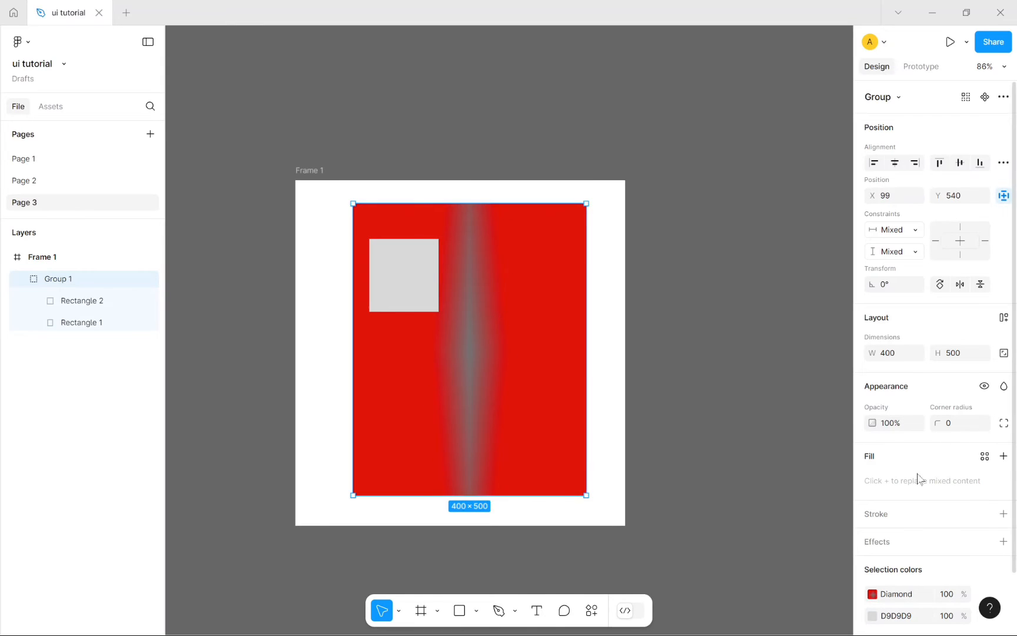
pyautogui.scroll(-2, 920, 478)
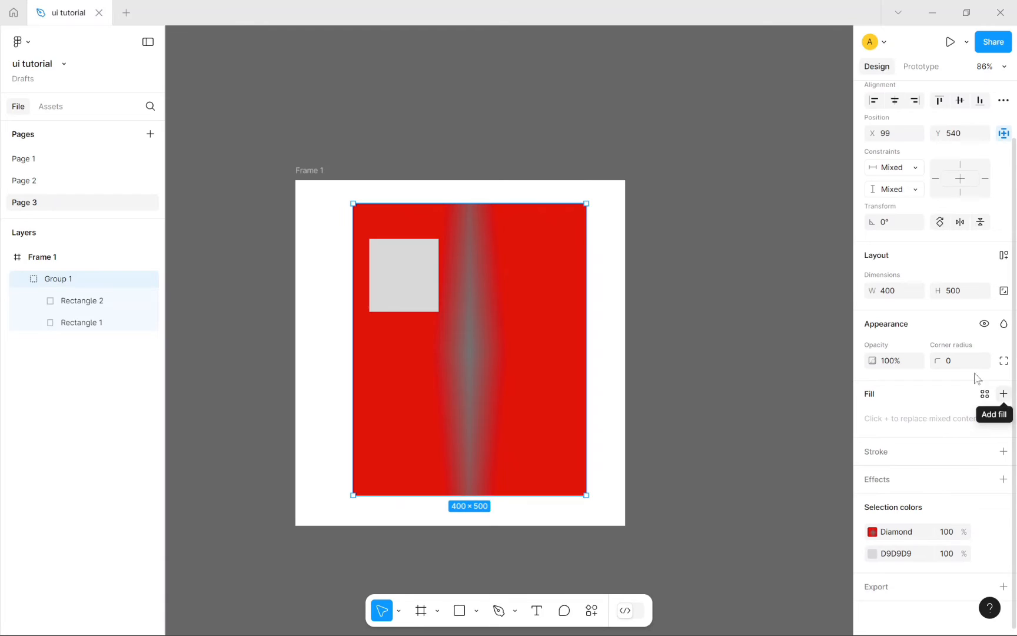
# Step: Set Group 1's Appearance opacity to 50%
pyautogui.click(892, 368)
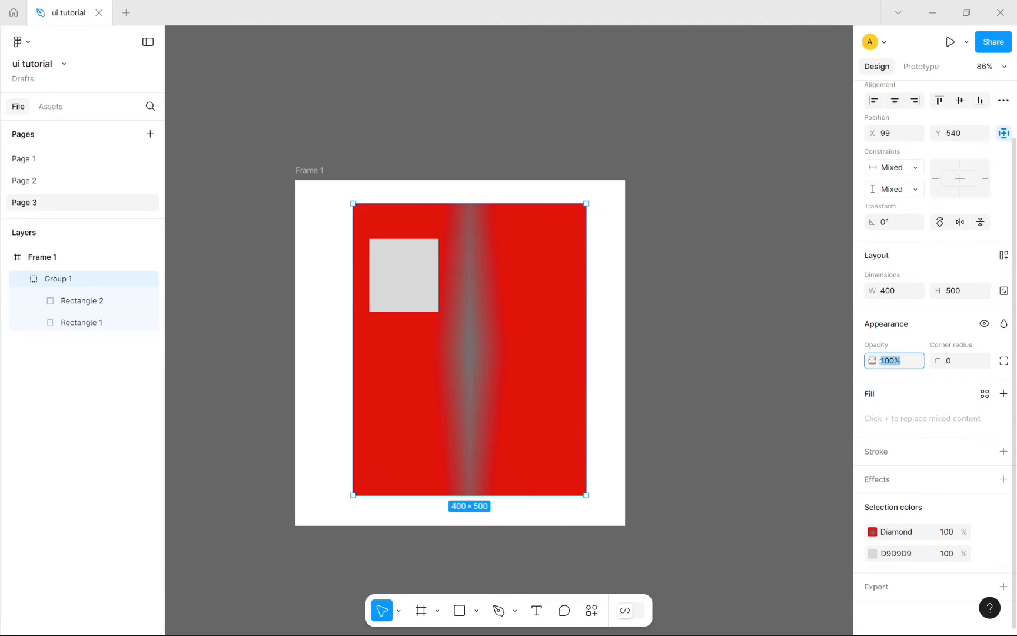
pyautogui.click(898, 364)
pyautogui.press('Return')
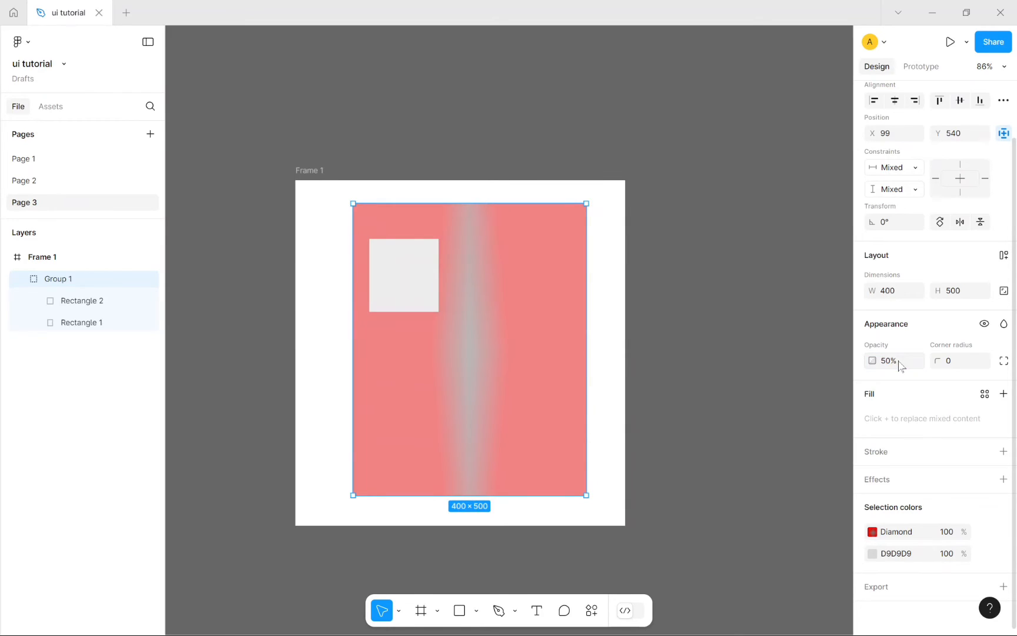
pyautogui.click(763, 282)
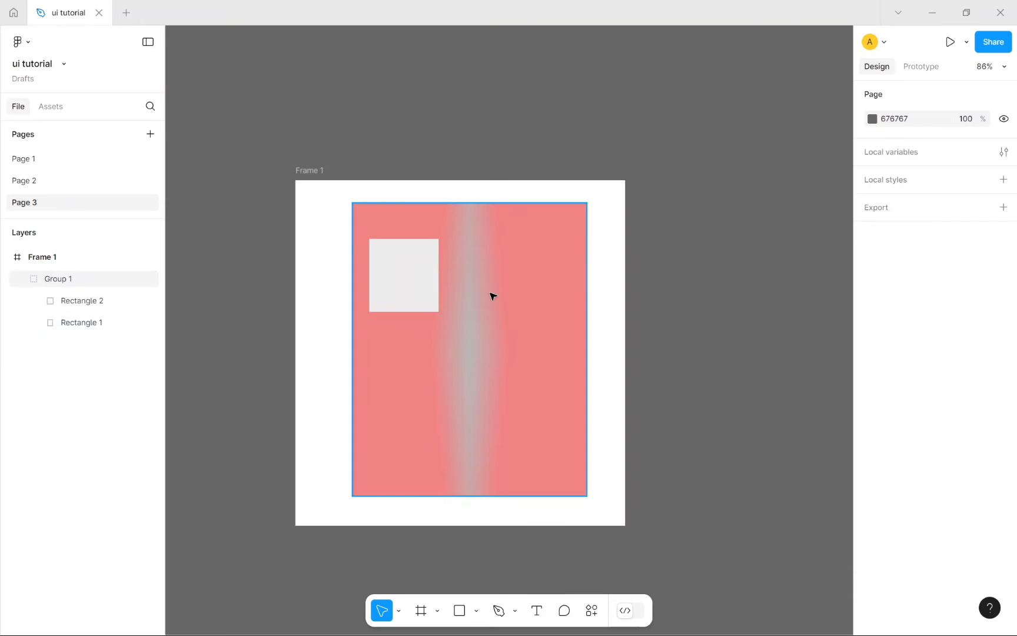
# Step: Select Frame 1 and change its white fill to a vivid blue
pyautogui.click(304, 173)
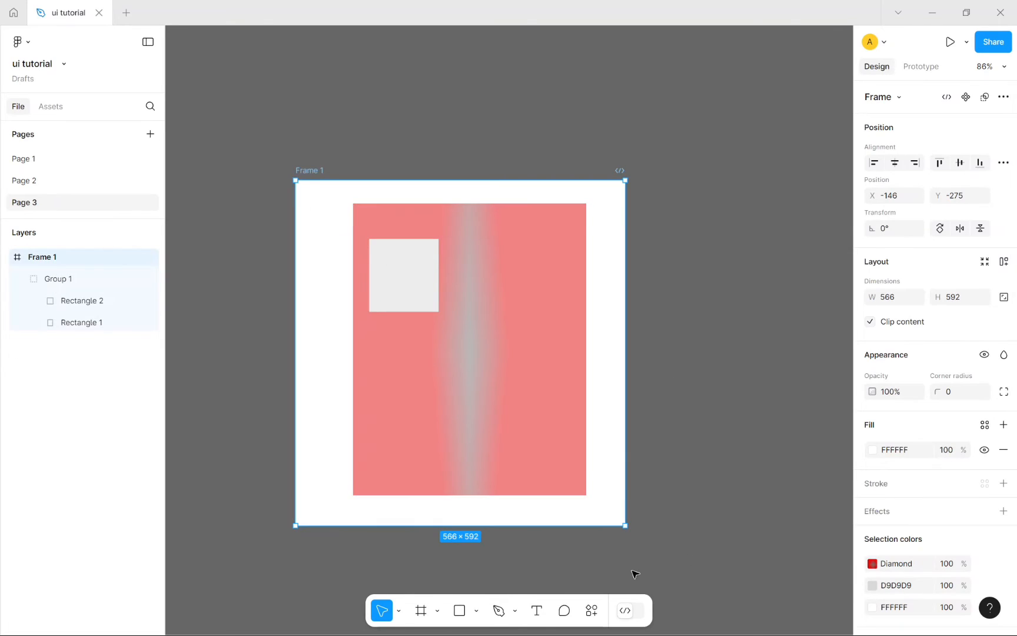
pyautogui.scroll(-2, 961, 530)
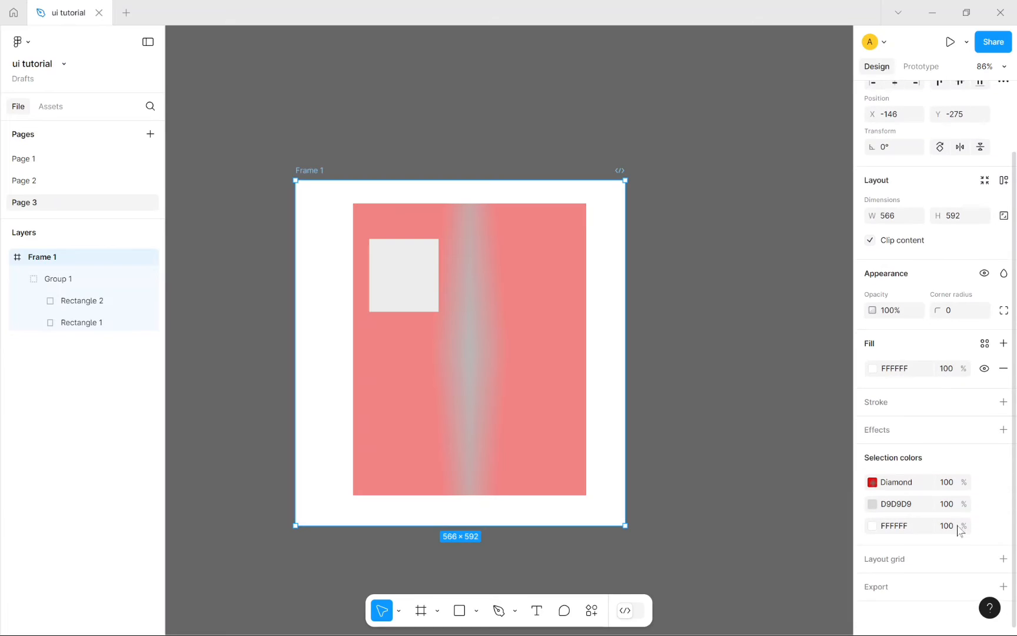
pyautogui.click(872, 525)
pyautogui.moveTo(790, 471); pyautogui.dragTo(801, 470)
pyautogui.moveTo(828, 339); pyautogui.dragTo(885, 324)
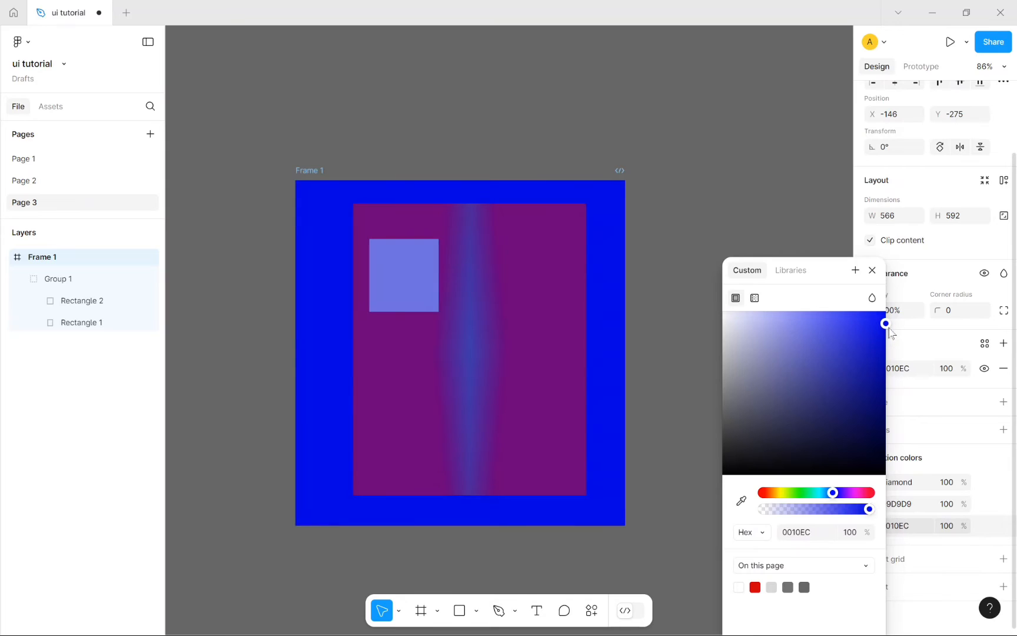
pyautogui.click(872, 270)
# Step: Reselect Frame 1 and shift its fill from blue to pink FC69CD
pyautogui.doubleClick(479, 347)
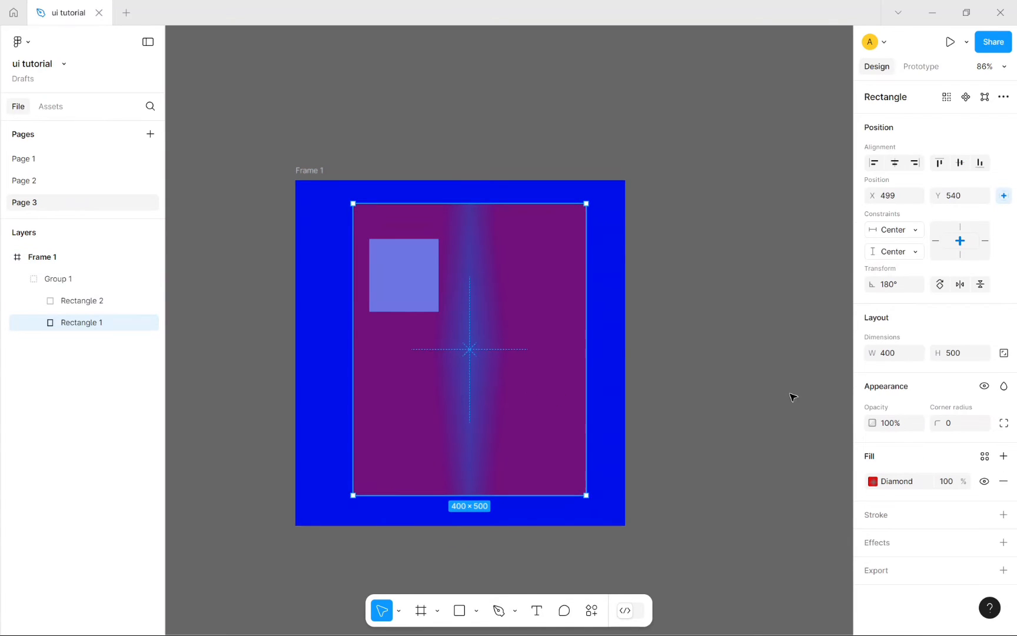
pyautogui.click(600, 348)
pyautogui.click(310, 170)
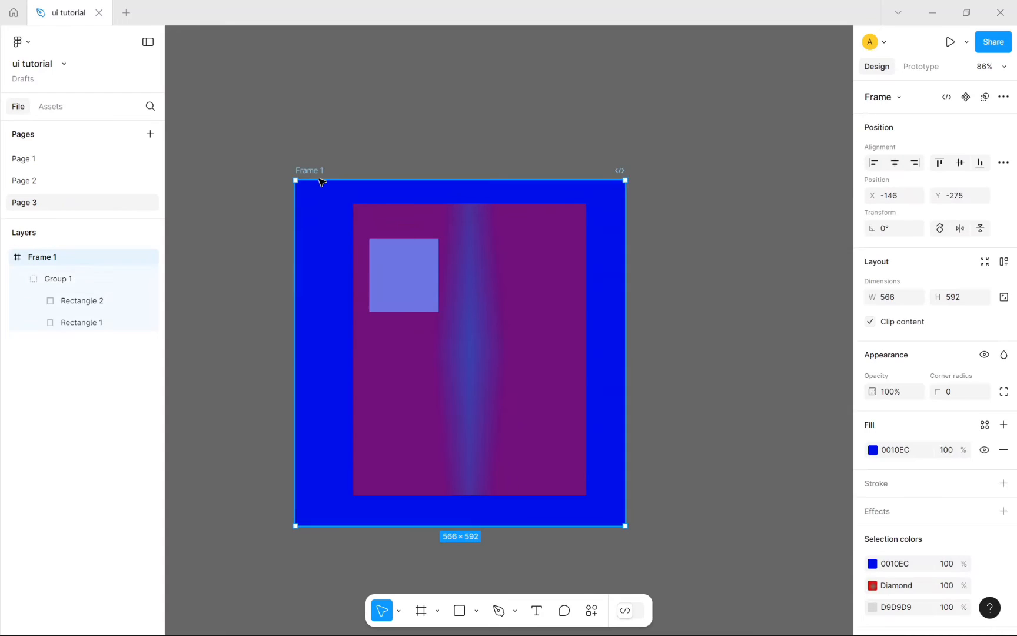
pyautogui.click(874, 564)
pyautogui.click(785, 386)
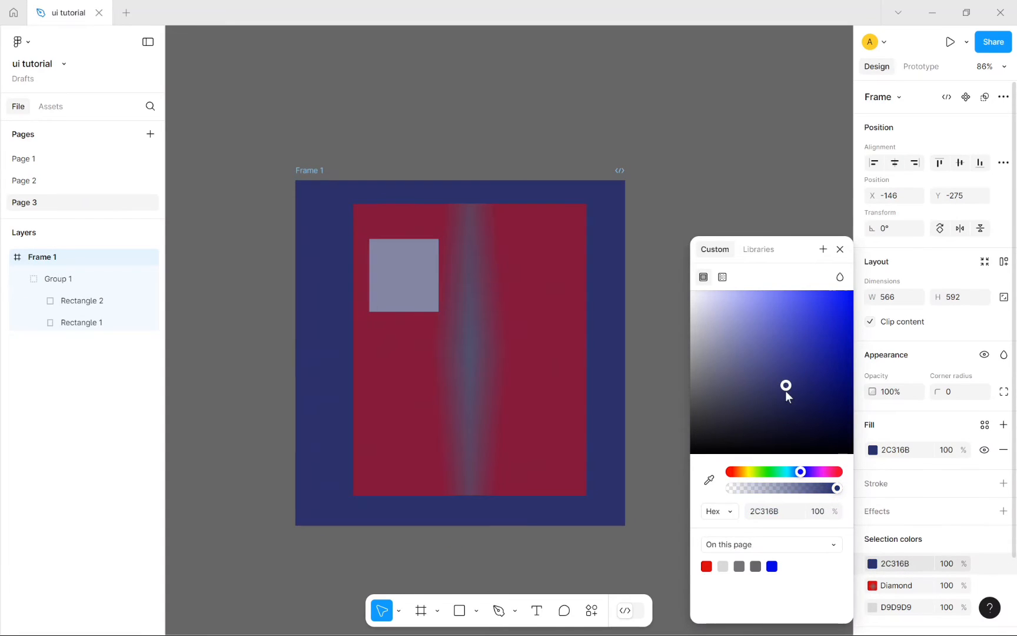
pyautogui.moveTo(799, 474); pyautogui.dragTo(826, 474)
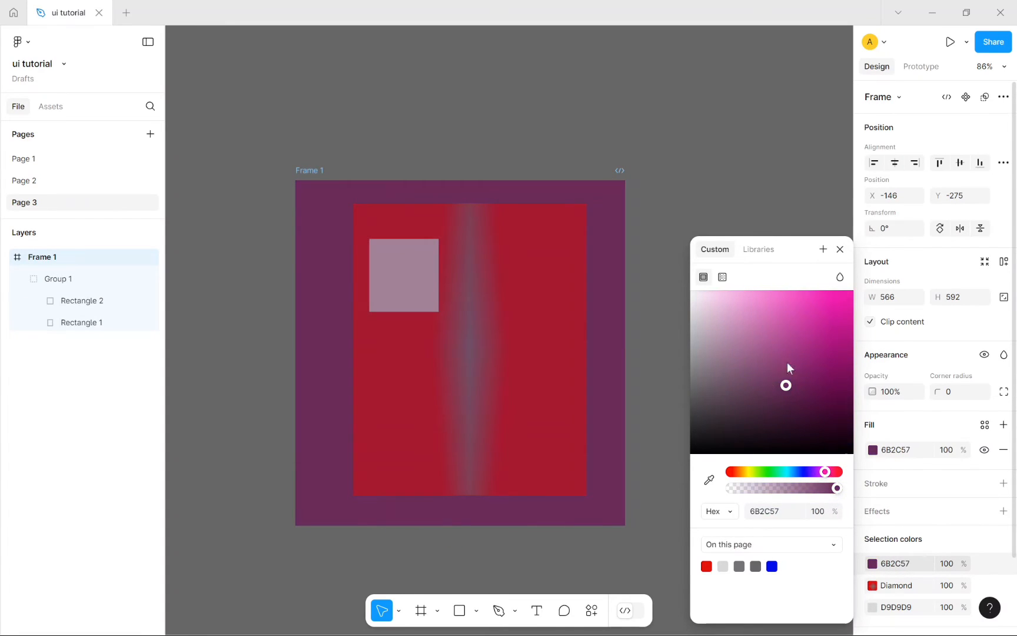
pyautogui.moveTo(790, 382); pyautogui.dragTo(785, 298)
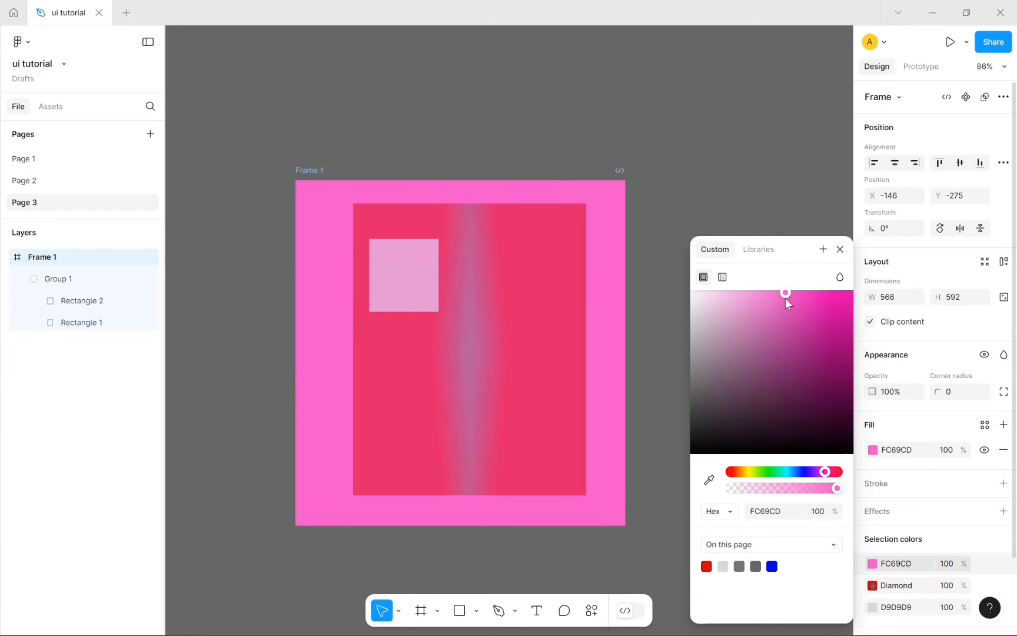
pyautogui.click(537, 311)
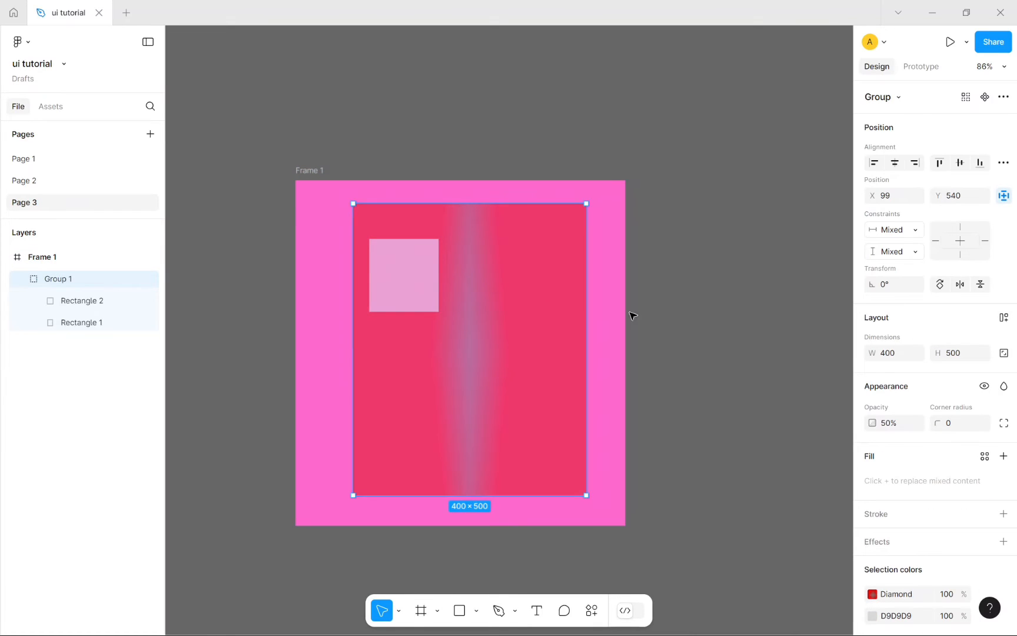
# Step: Change the gradient's outer stop to bright green 09E209
pyautogui.click(872, 593)
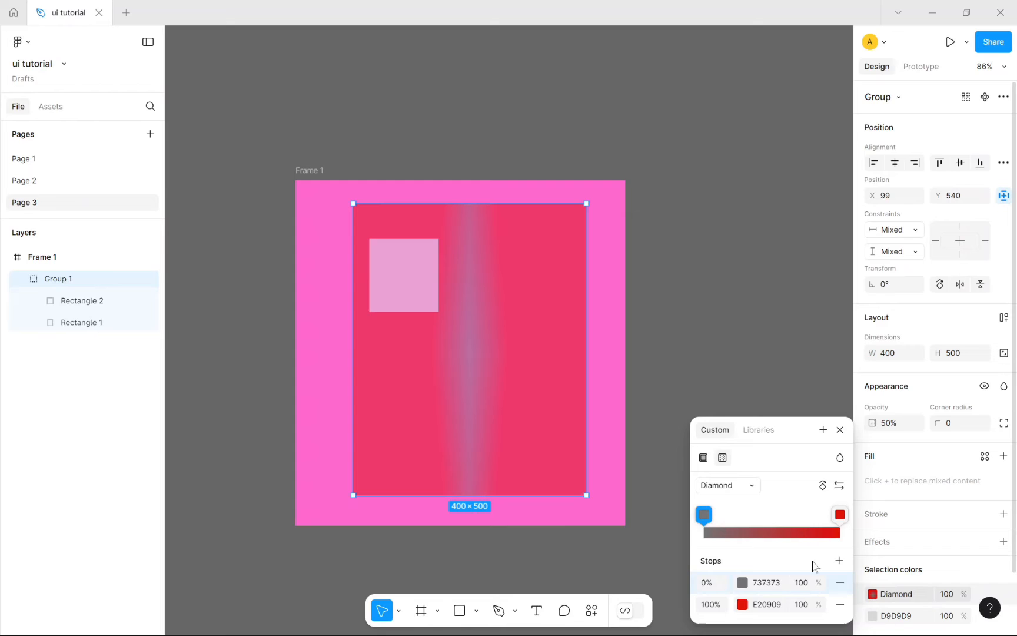
pyautogui.click(743, 604)
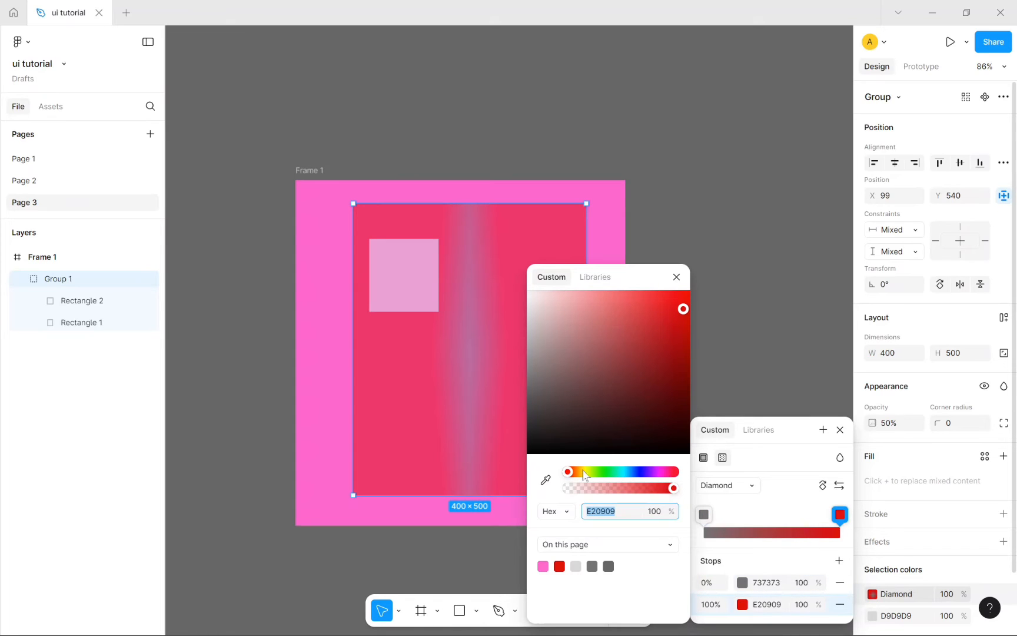
pyautogui.moveTo(566, 471); pyautogui.dragTo(604, 479)
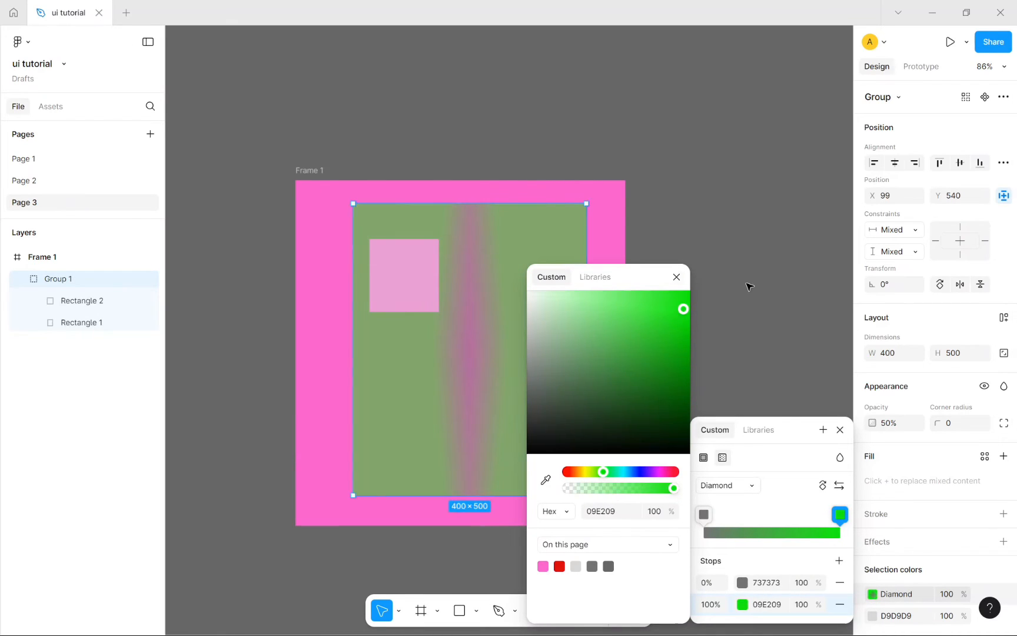
pyautogui.click(676, 276)
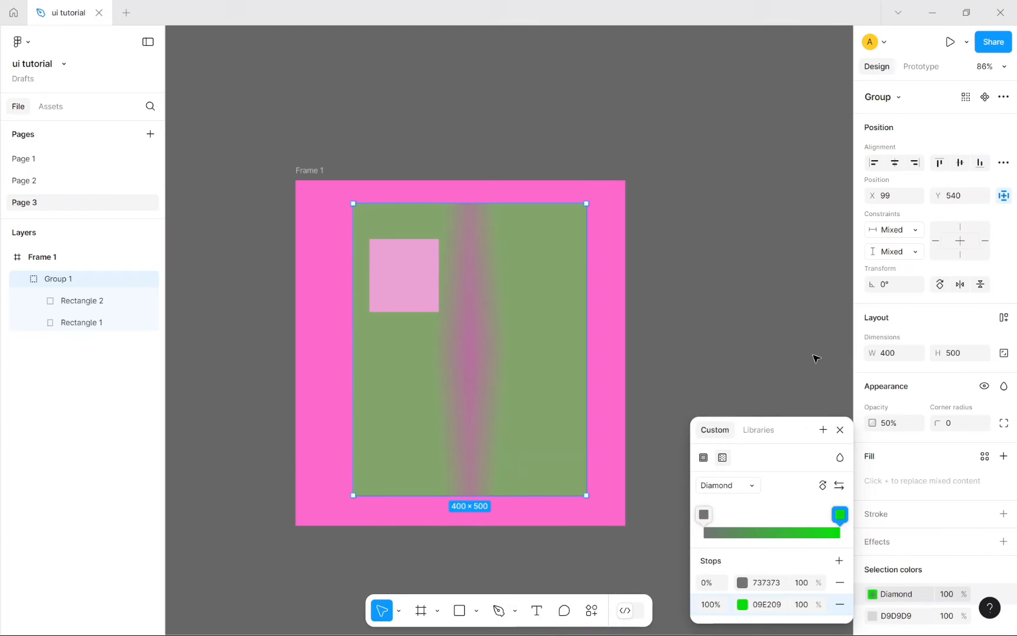
pyautogui.click(840, 429)
# Step: Set Group 1's opacity back to 100%
pyautogui.click(896, 426)
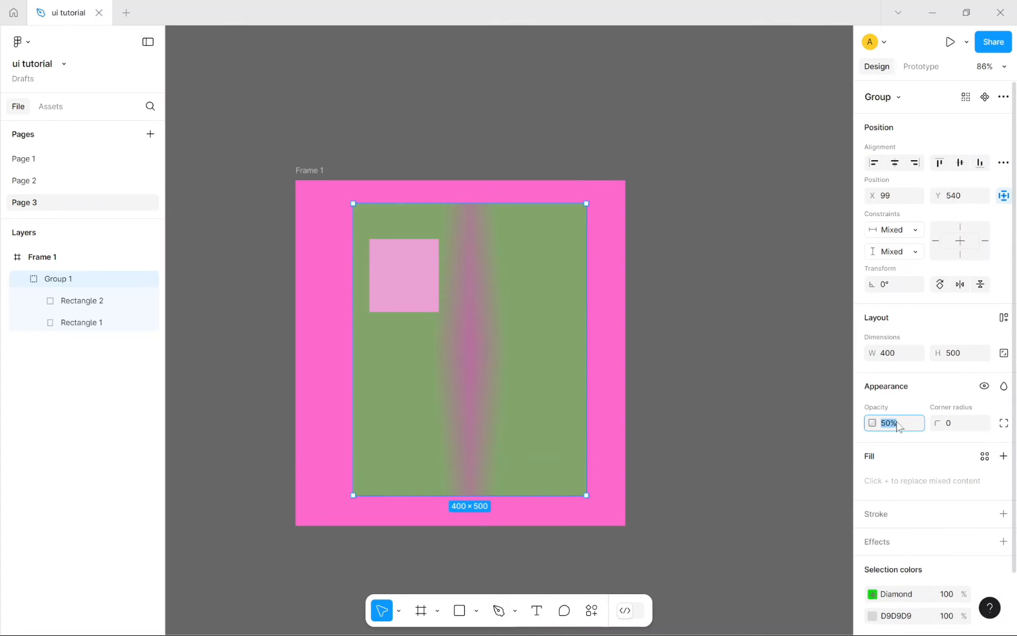
pyautogui.press('BackSpace')
pyautogui.press('Return')
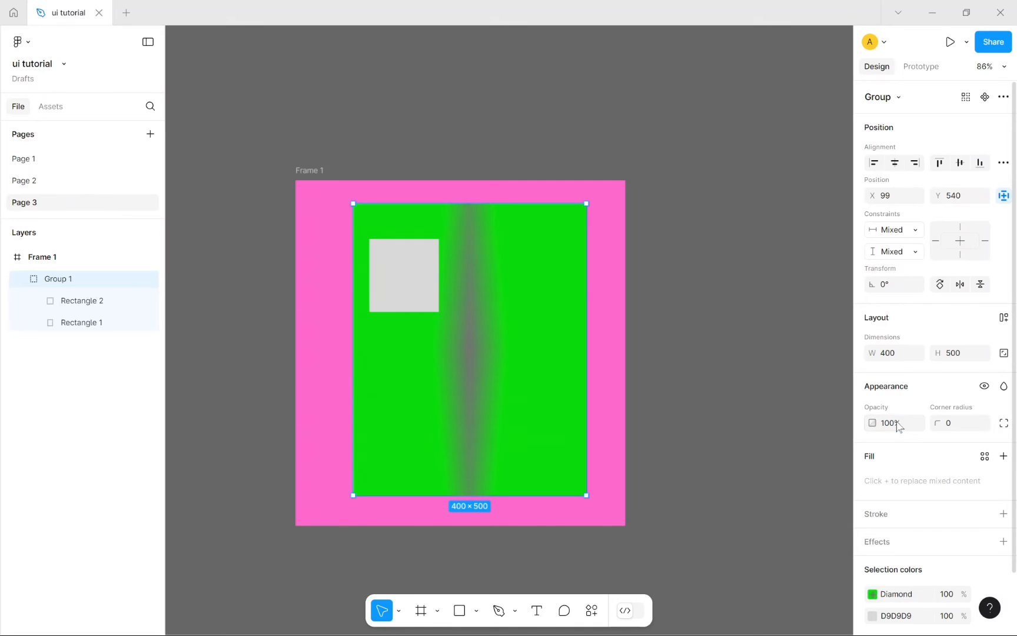
# Step: Set the gradient's end stop to blue 0918E2 and switch the gradient type to Linear
pyautogui.click(886, 593)
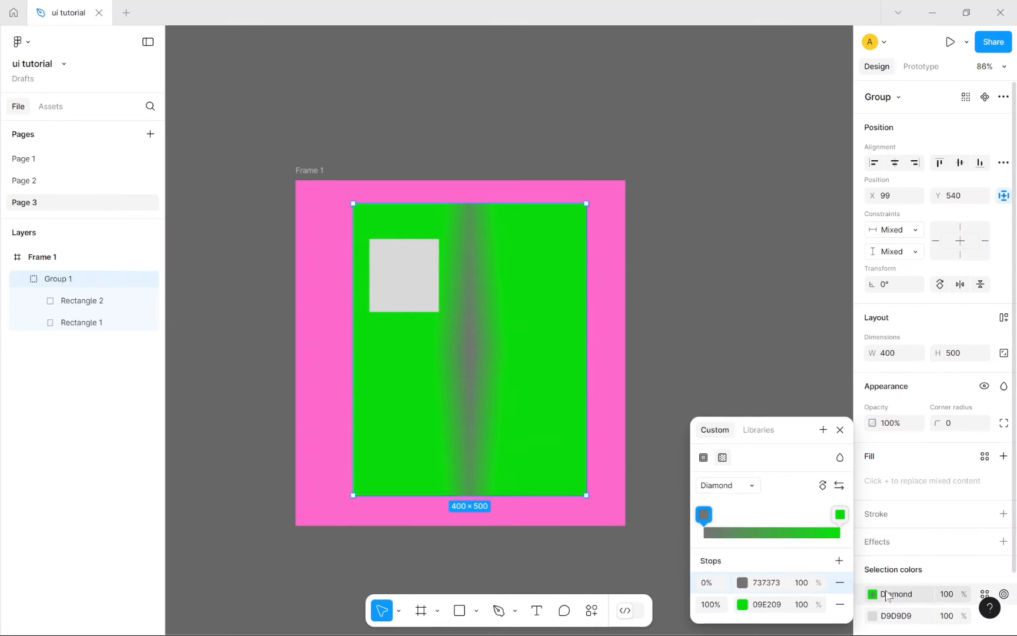
pyautogui.click(766, 604)
pyautogui.click(742, 604)
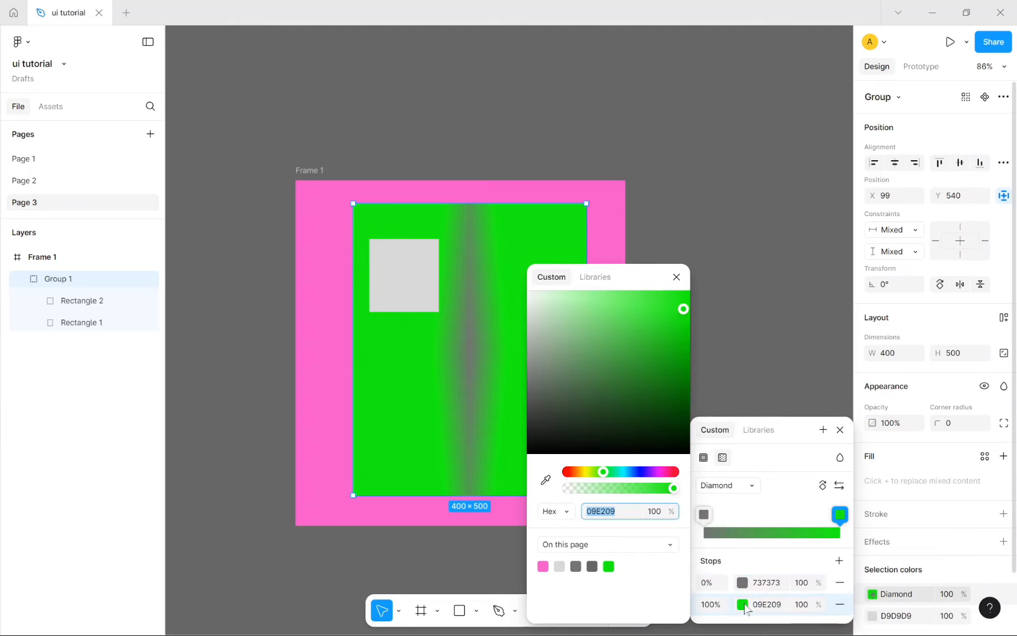
pyautogui.moveTo(641, 475)
pyautogui.mouseDown()
pyautogui.moveTo(629, 472)
pyautogui.moveTo(638, 474)
pyautogui.mouseUp()
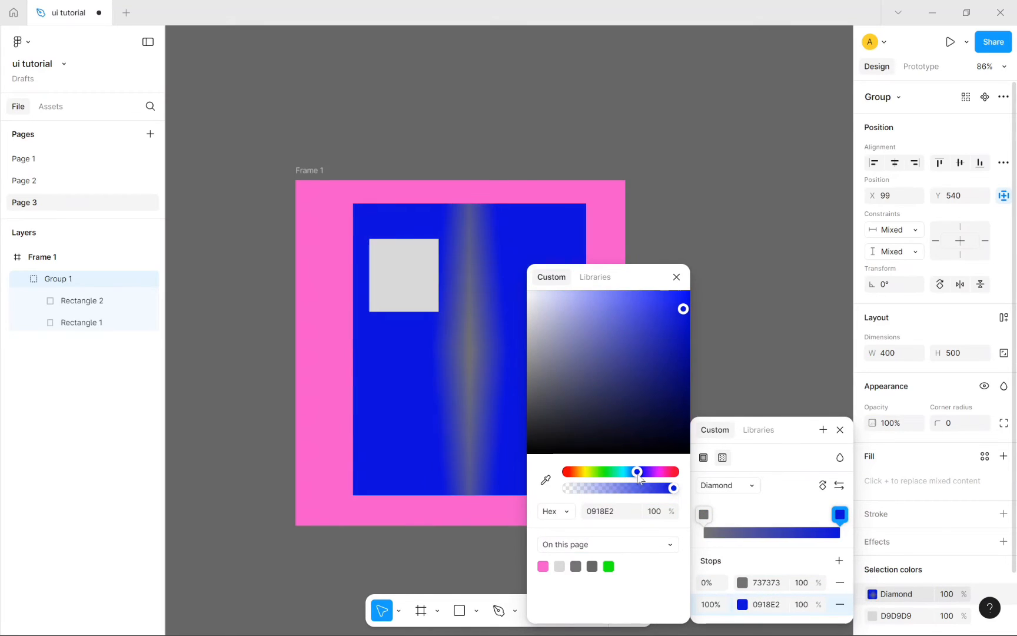
pyautogui.click(721, 486)
pyautogui.click(722, 435)
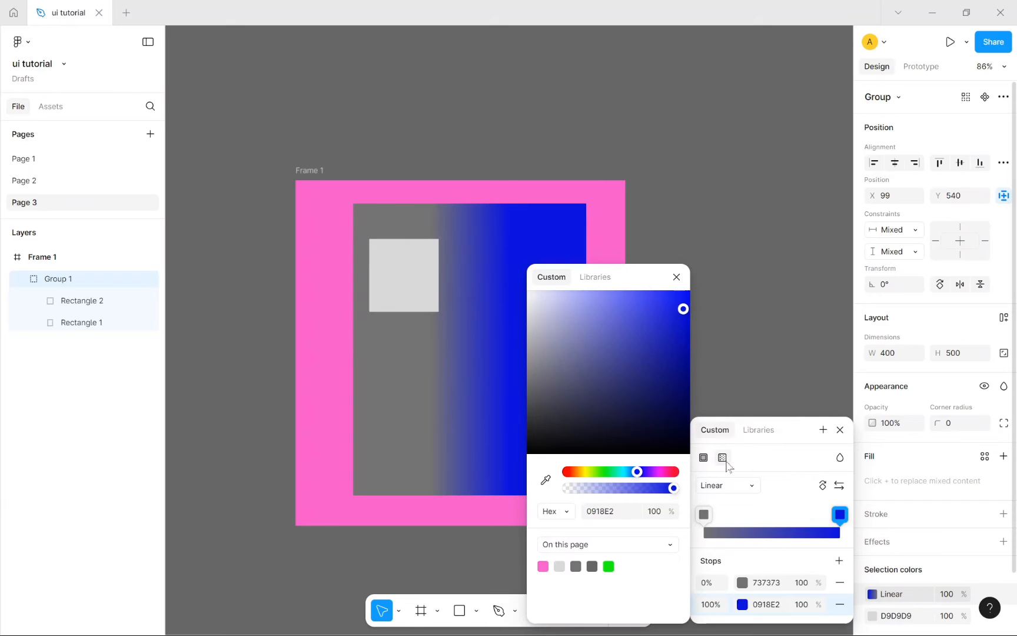
# Step: Change the 0% start stop to muted brown 9A5C5C
pyautogui.click(704, 515)
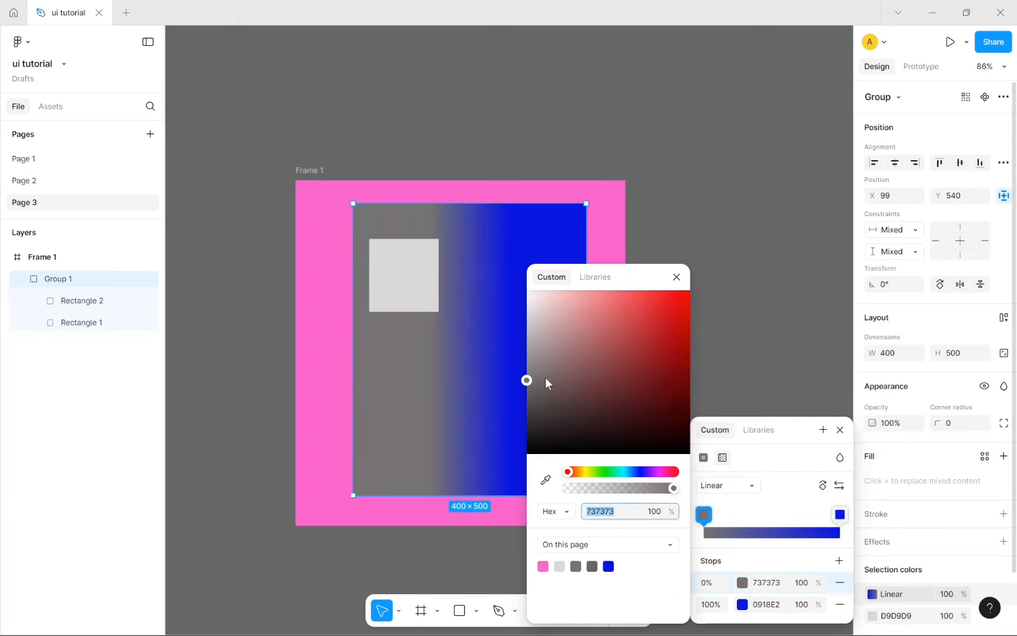
pyautogui.moveTo(545, 377); pyautogui.dragTo(591, 360)
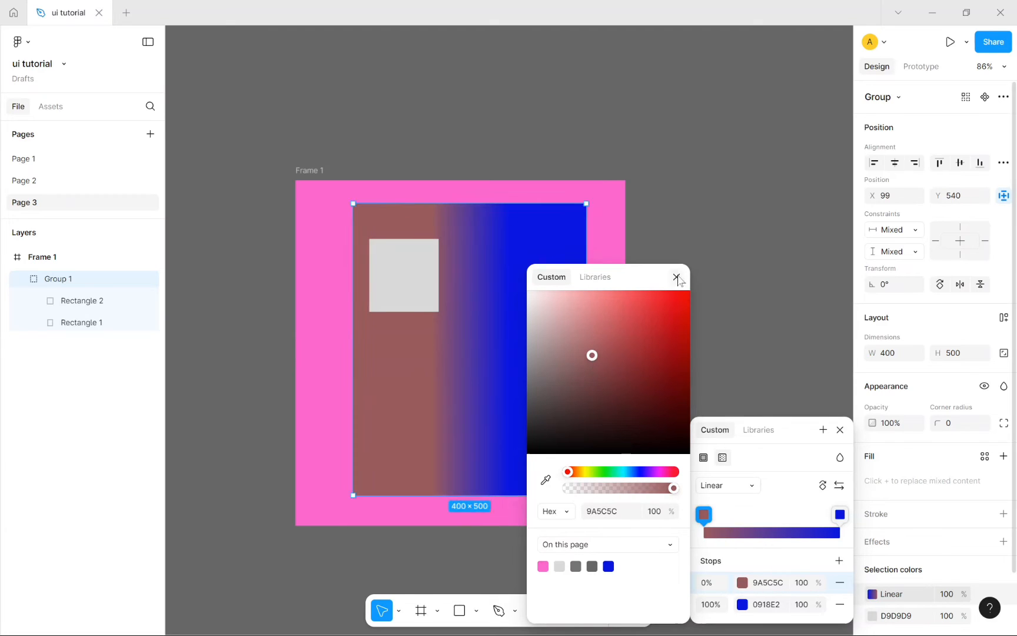
pyautogui.click(676, 277)
pyautogui.click(758, 293)
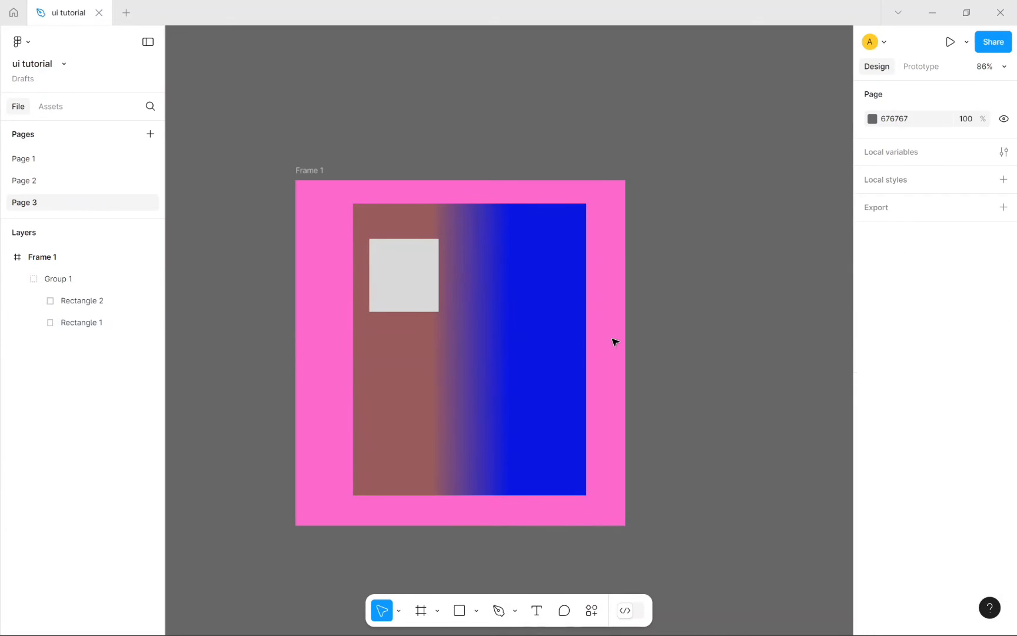
pyautogui.click(561, 342)
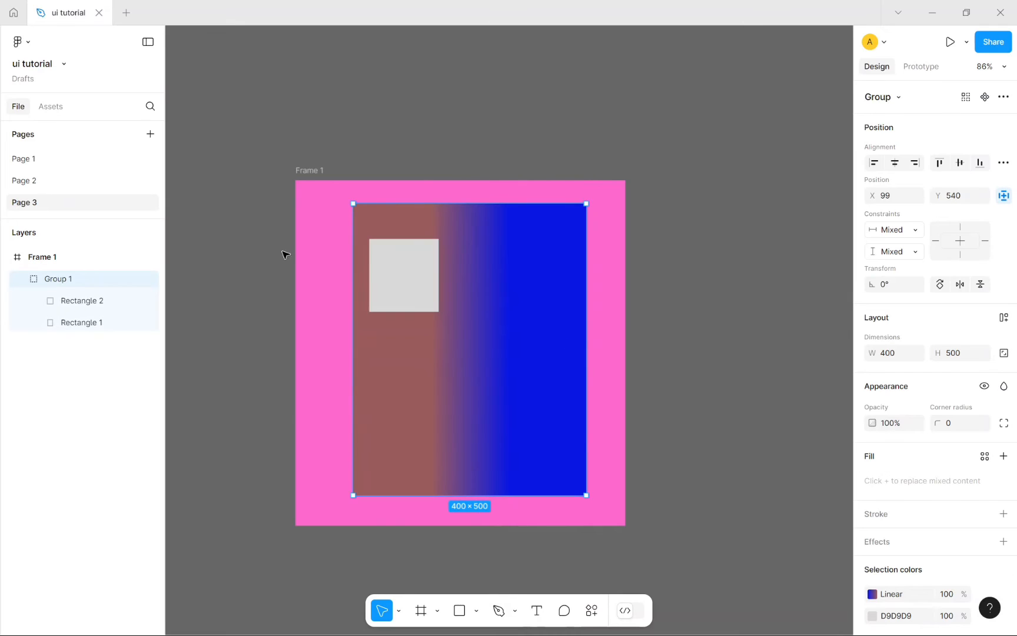
# Step: Change Rectangle 2's fill from grey to cyan 61D6DD
pyautogui.doubleClick(433, 276)
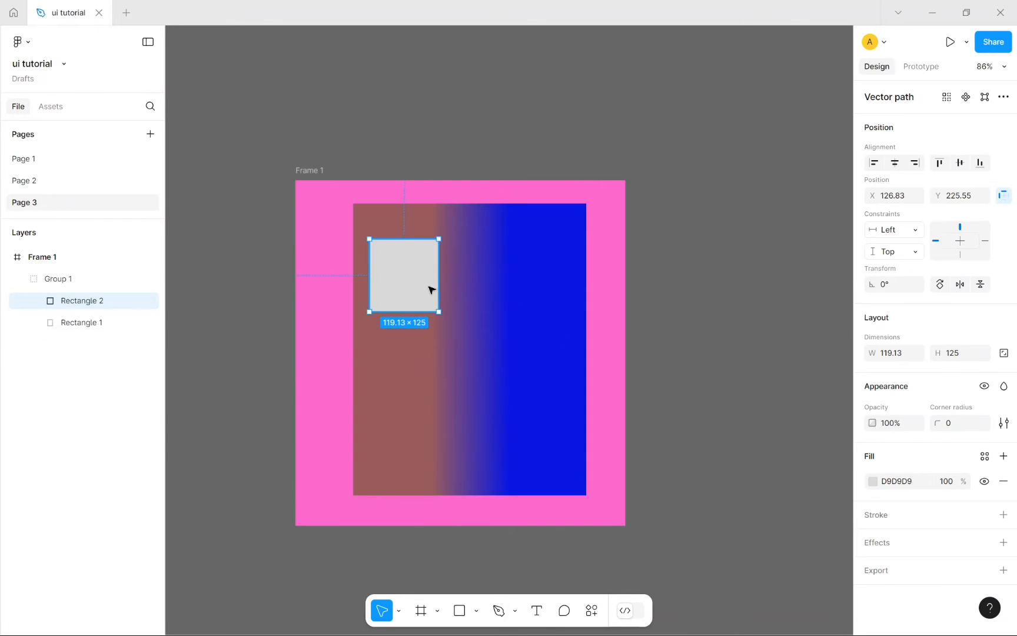
pyautogui.click(872, 481)
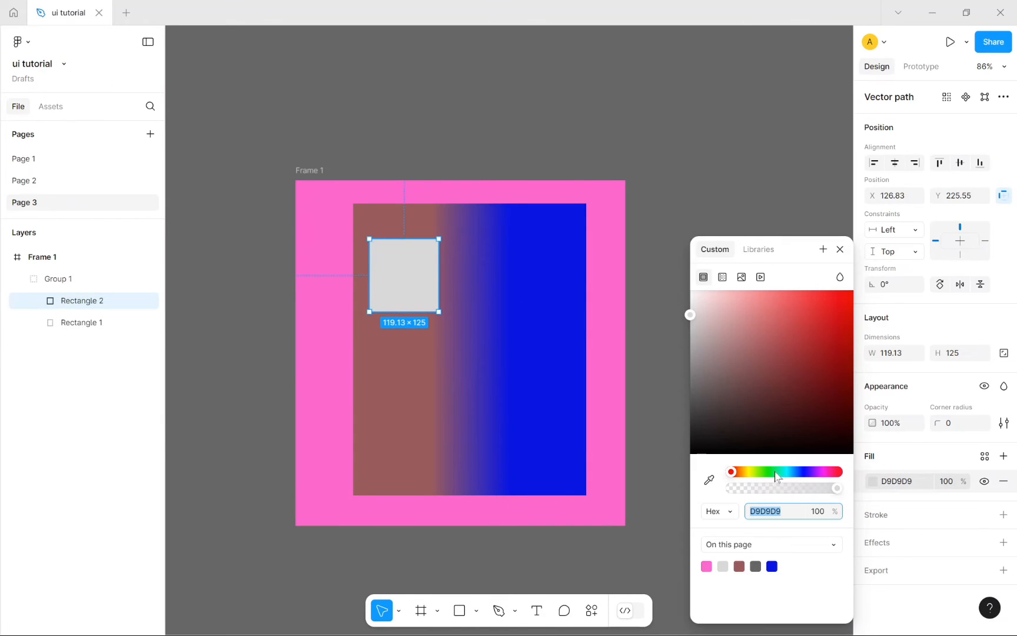
pyautogui.moveTo(776, 476); pyautogui.dragTo(786, 475)
pyautogui.moveTo(771, 323)
pyautogui.mouseDown()
pyautogui.moveTo(801, 316)
pyautogui.moveTo(780, 317)
pyautogui.mouseUp()
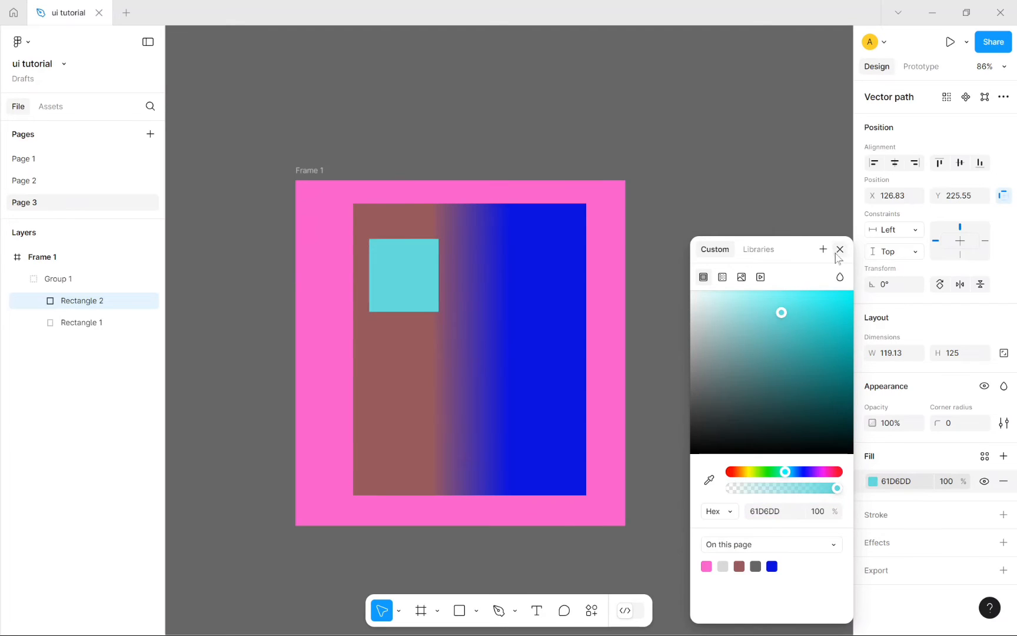
pyautogui.click(839, 250)
pyautogui.click(792, 302)
pyautogui.click(444, 344)
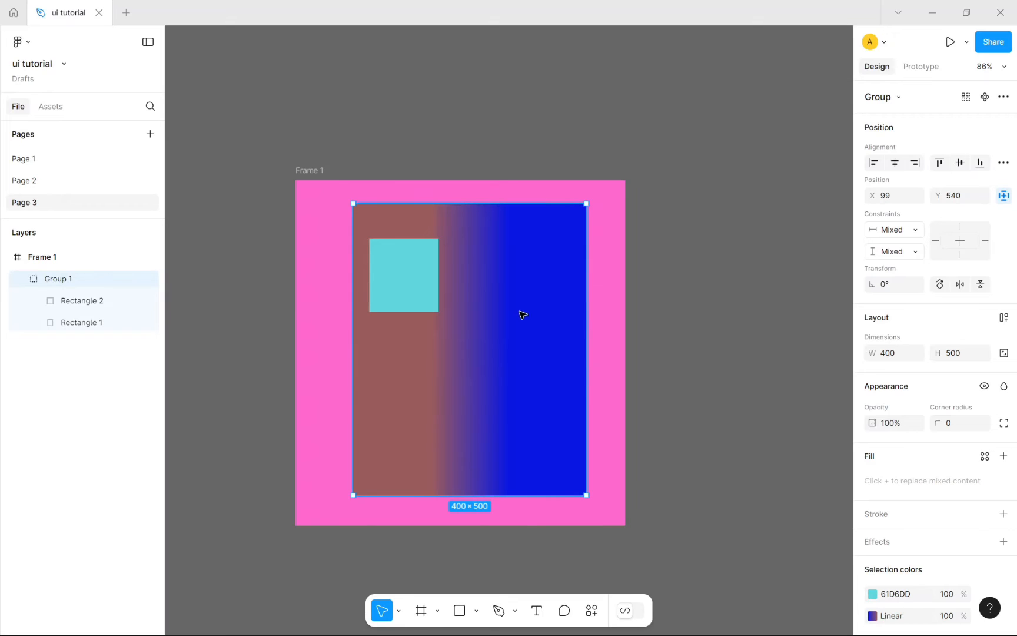
# Step: Reselect Group 1 and enter 40 in its Opacity field
pyautogui.click(614, 403)
pyautogui.click(426, 371)
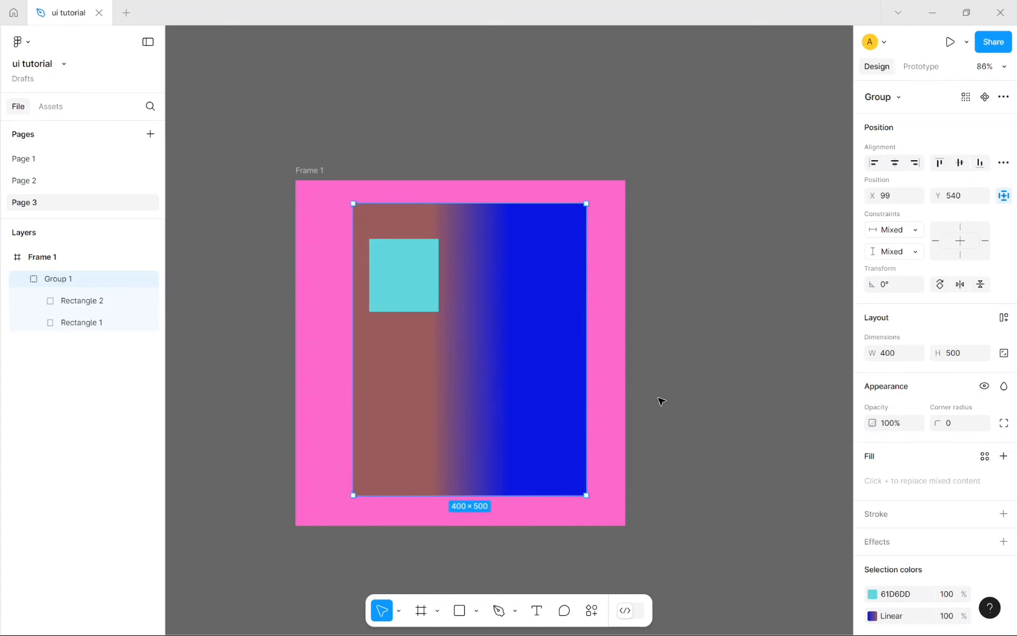
pyautogui.click(323, 242)
pyautogui.click(436, 311)
pyautogui.click(901, 422)
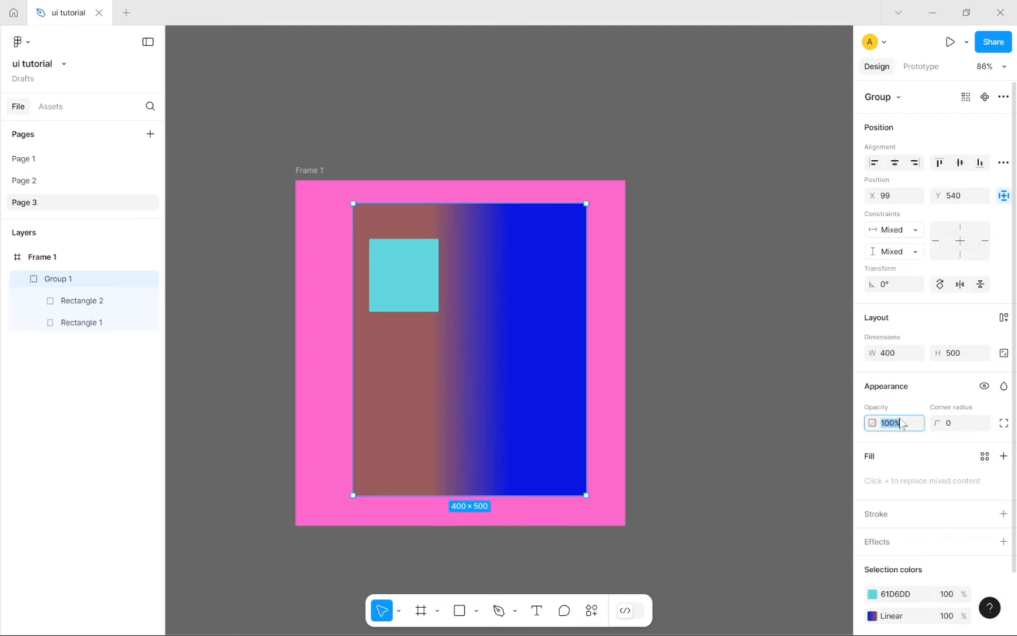
pyautogui.write('40')
pyautogui.press('Return')
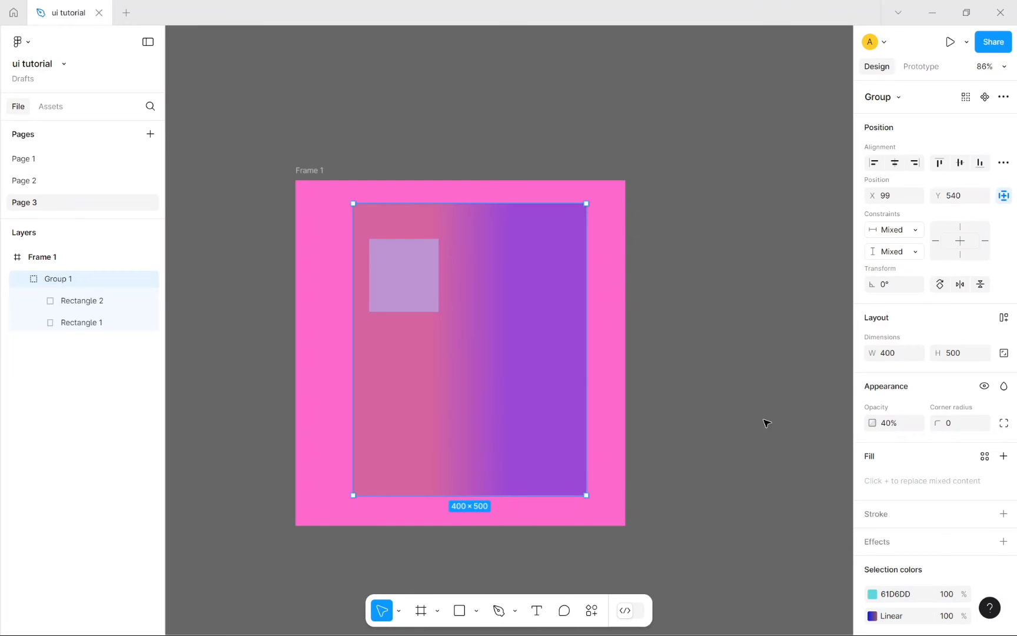
pyautogui.click(770, 481)
pyautogui.click(497, 363)
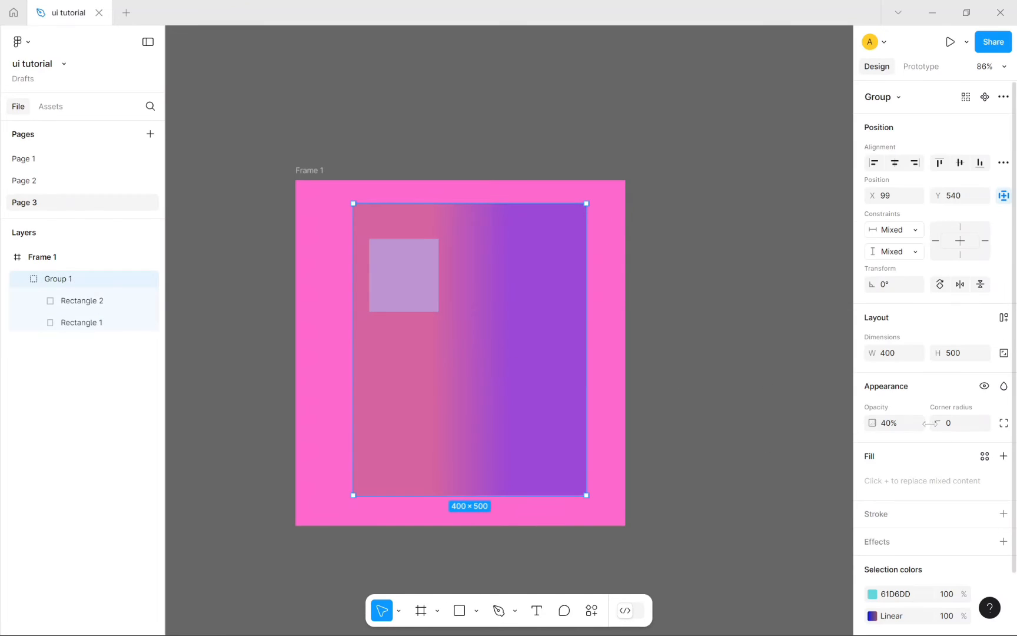
pyautogui.scroll(-1, 956, 395)
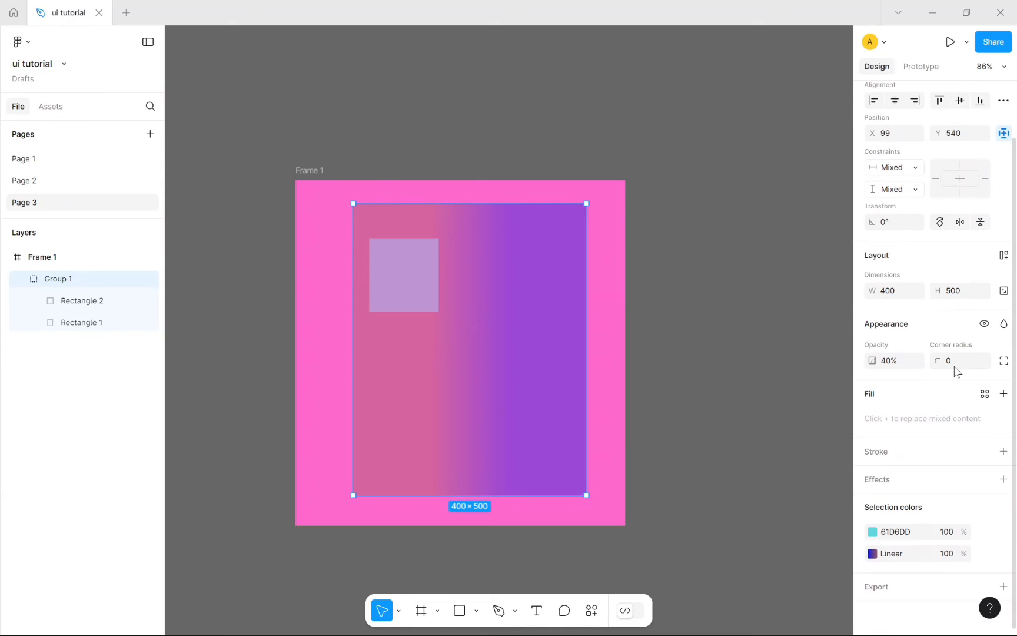
pyautogui.click(954, 366)
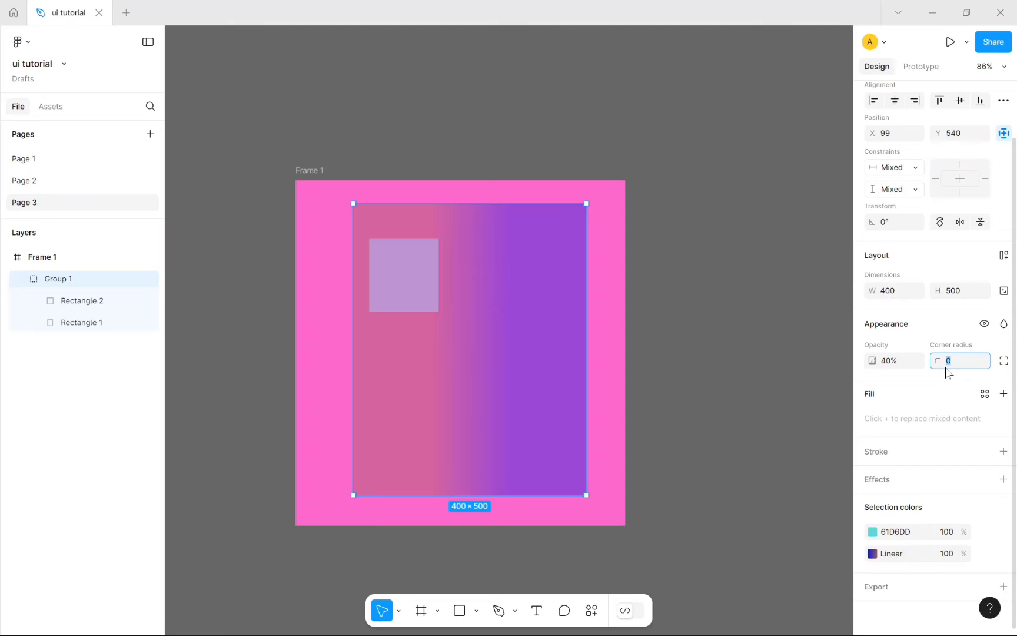
# Step: Set Group 1's corner radius to 20, rounding the purple card's corners
pyautogui.click(730, 407)
pyautogui.scroll(5, 598, 508)
pyautogui.scroll(4, 599, 508)
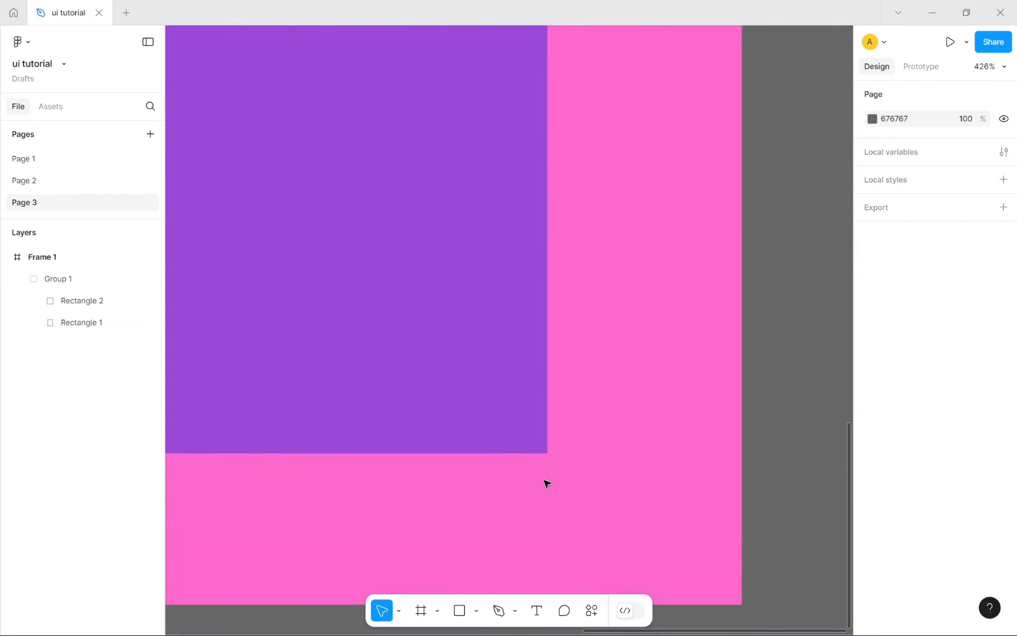
pyautogui.scroll(-1, 546, 483)
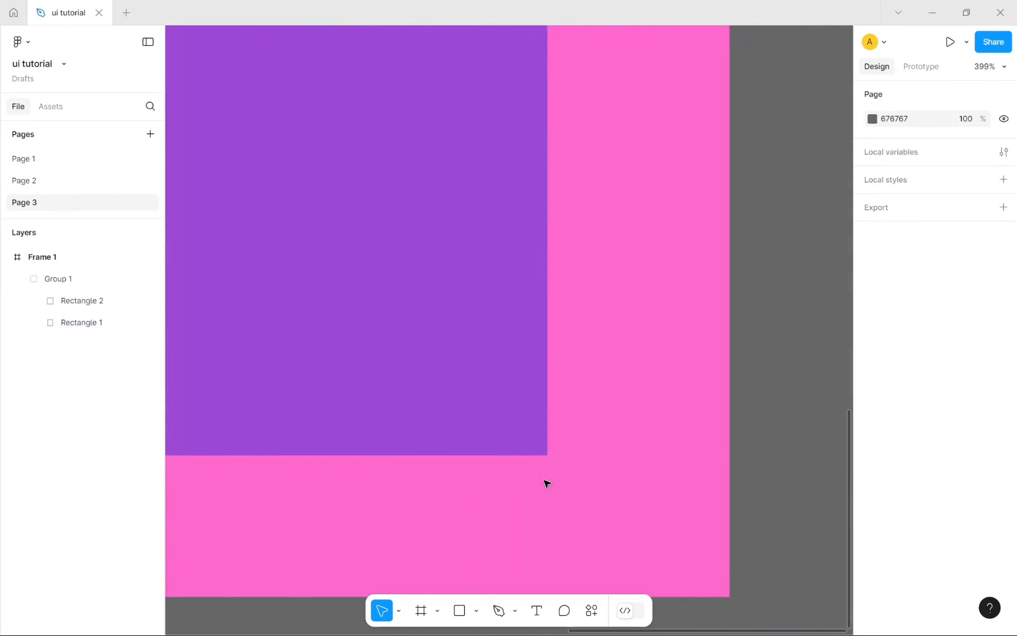
pyautogui.click(531, 415)
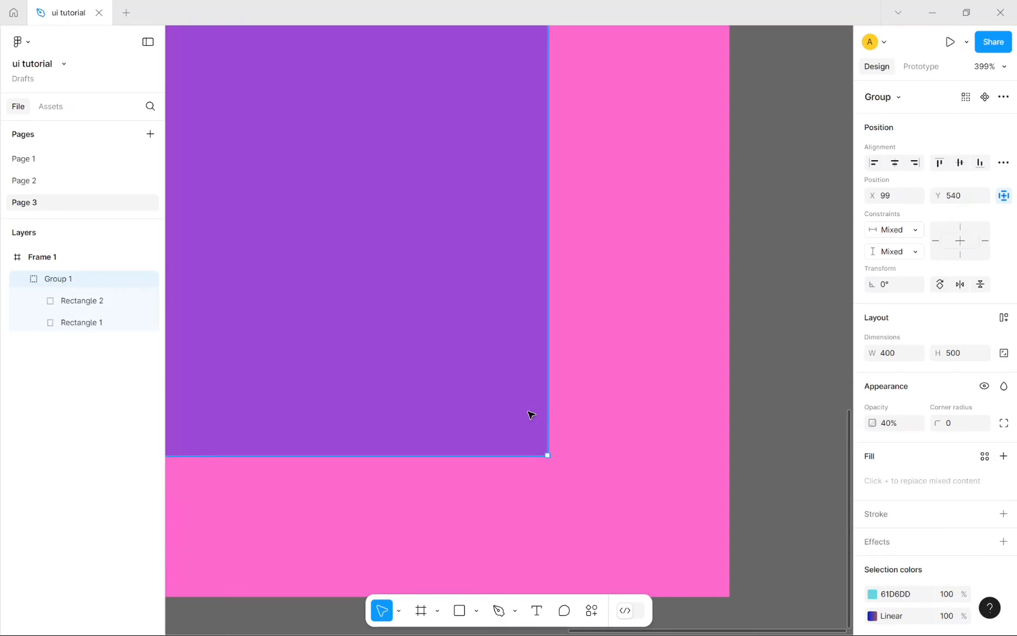
pyautogui.click(953, 427)
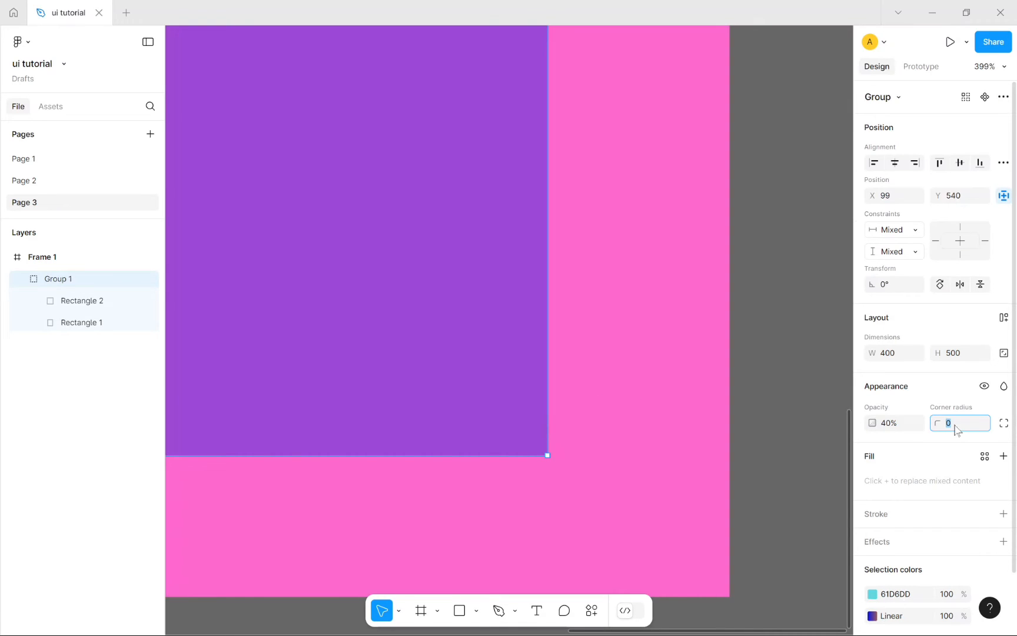
pyautogui.press('Return')
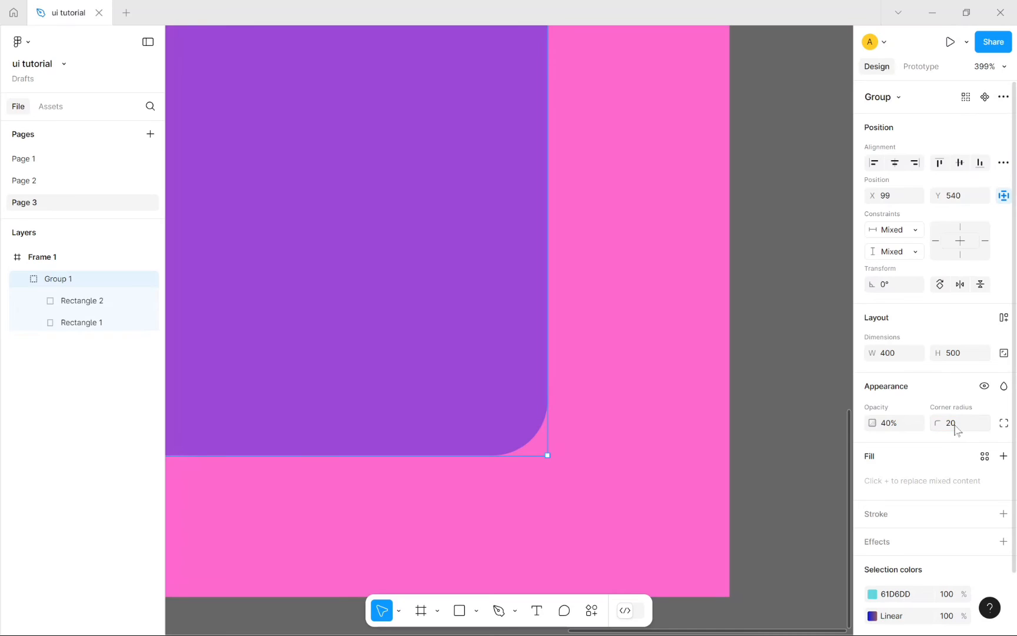
pyautogui.click(786, 432)
pyautogui.click(528, 438)
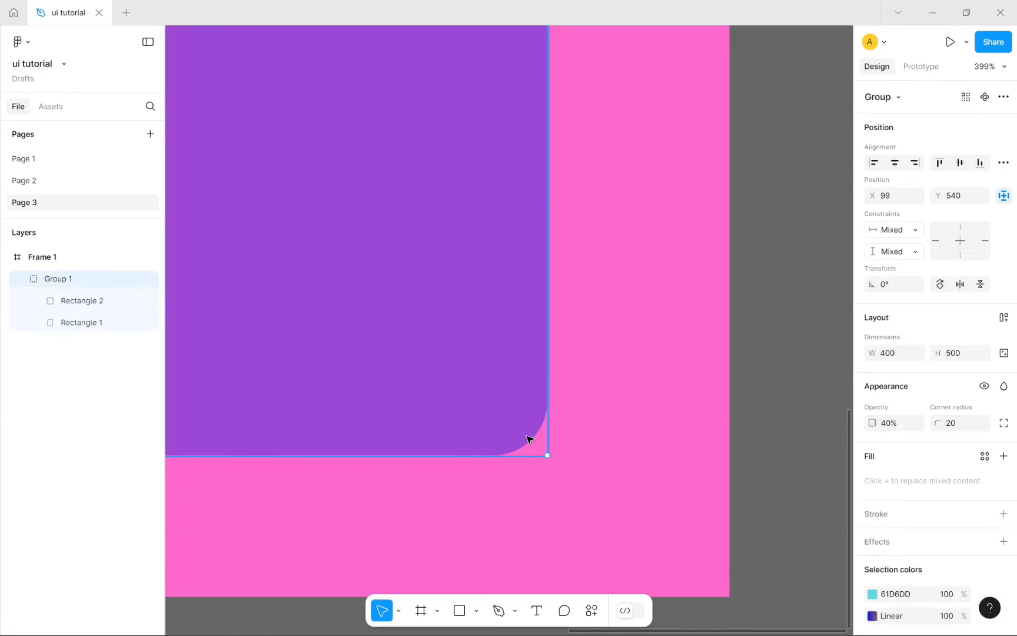
pyautogui.click(531, 439)
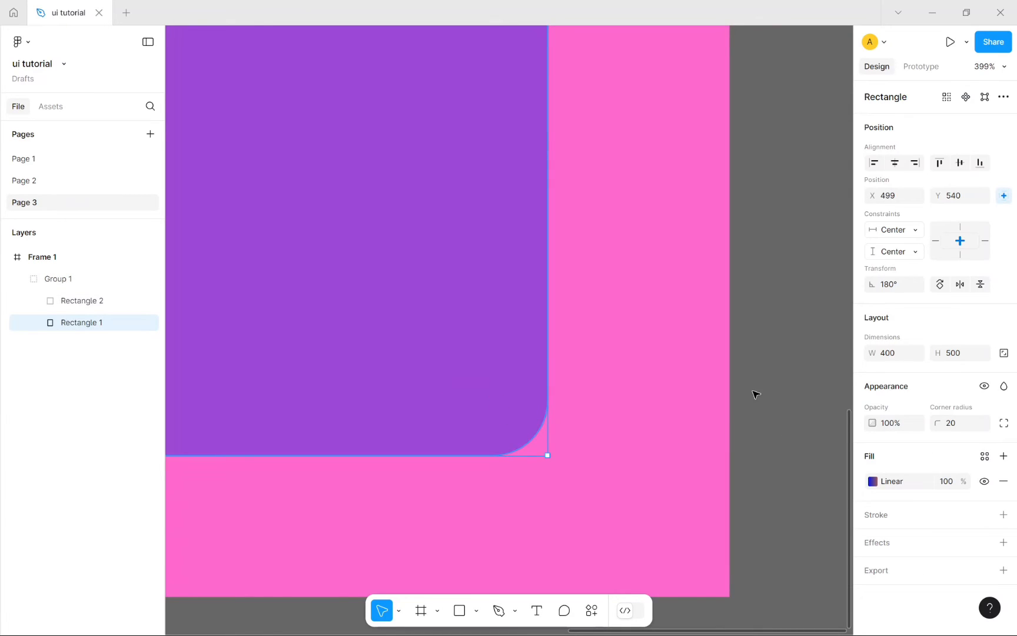
# Step: Drag Rectangle 1's on-canvas radius handle to make its corners much rounder
pyautogui.click(757, 393)
pyautogui.click(497, 420)
pyautogui.scroll(1, 509, 421)
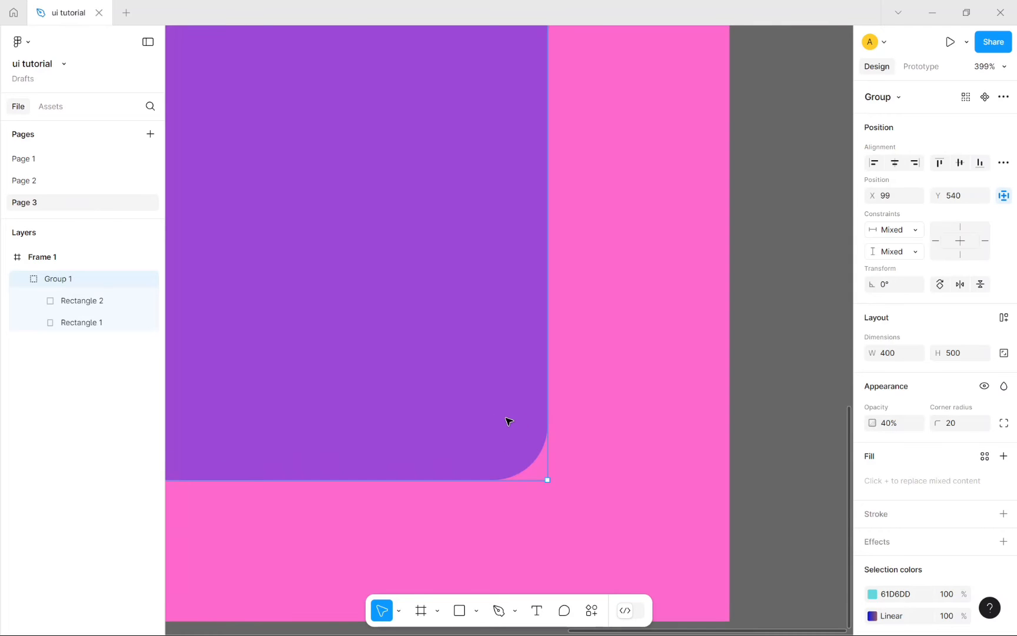
pyautogui.scroll(-1, 509, 421)
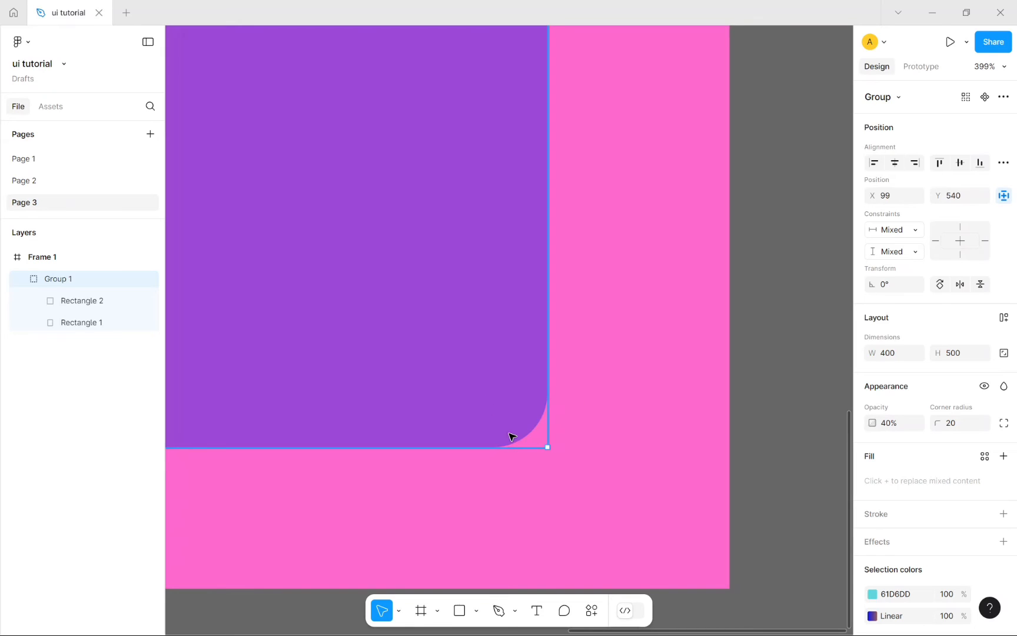
pyautogui.click(776, 376)
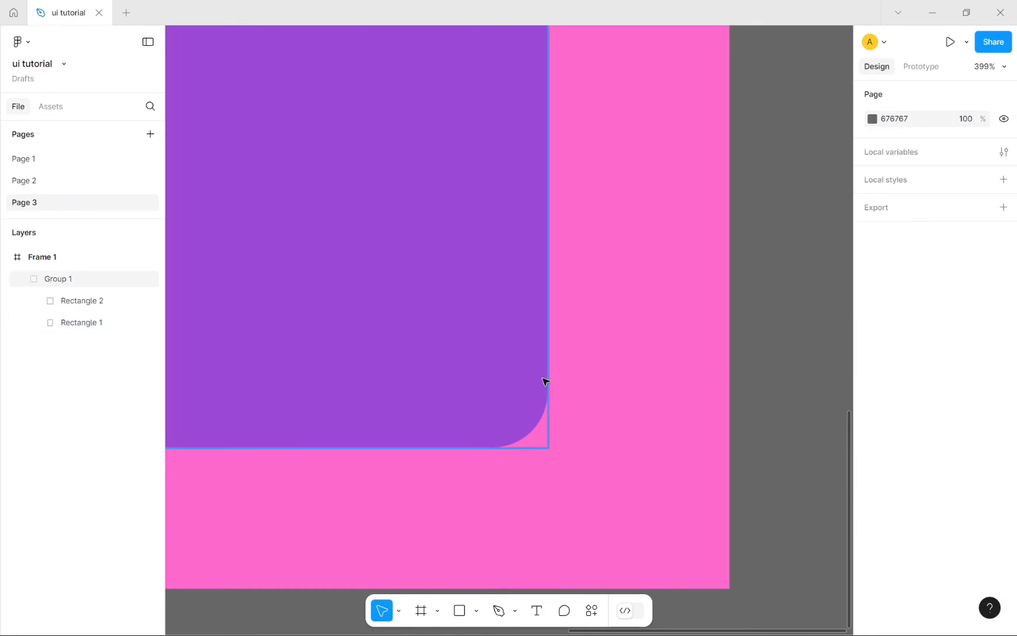
pyautogui.click(508, 382)
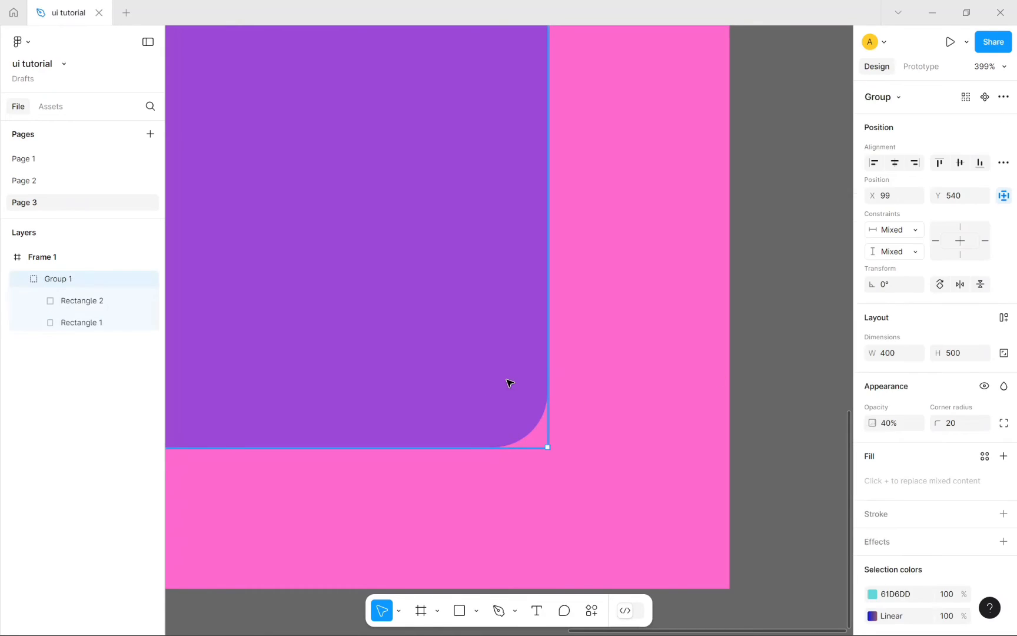
pyautogui.doubleClick(523, 422)
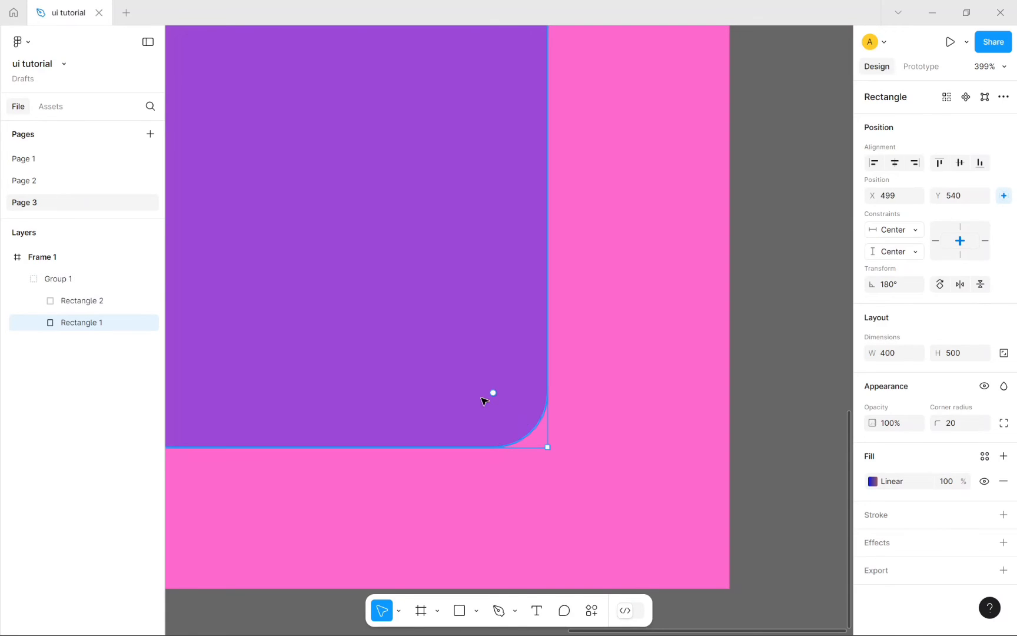
pyautogui.moveTo(495, 399)
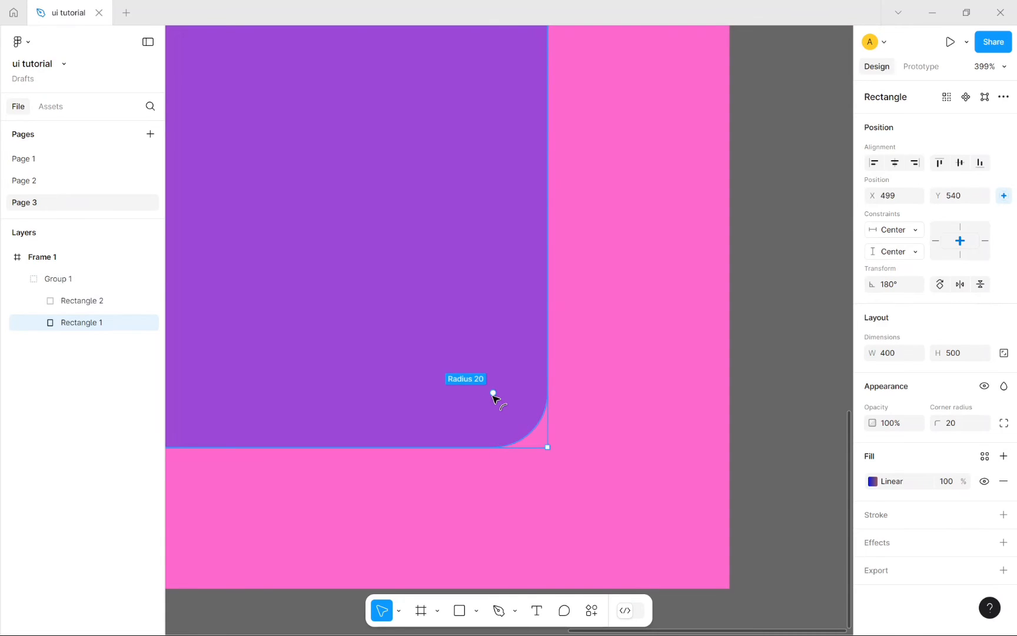
pyautogui.moveTo(494, 399); pyautogui.dragTo(383, 297)
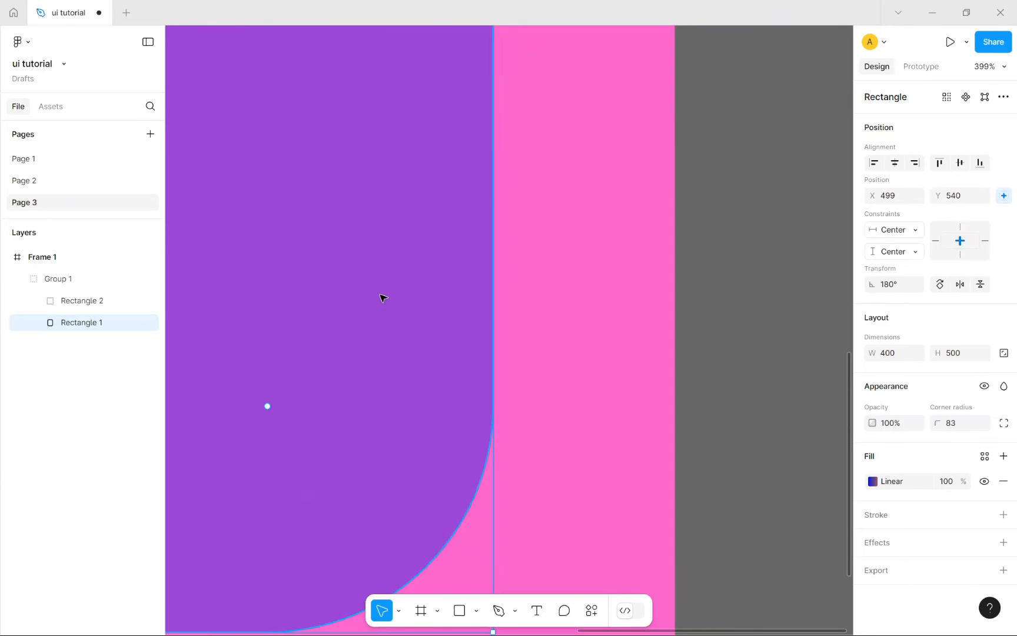
# Step: Fine-tune Rectangle 1's corner radius handle until it settles at 67
pyautogui.click(784, 360)
pyautogui.scroll(-10, 512, 406)
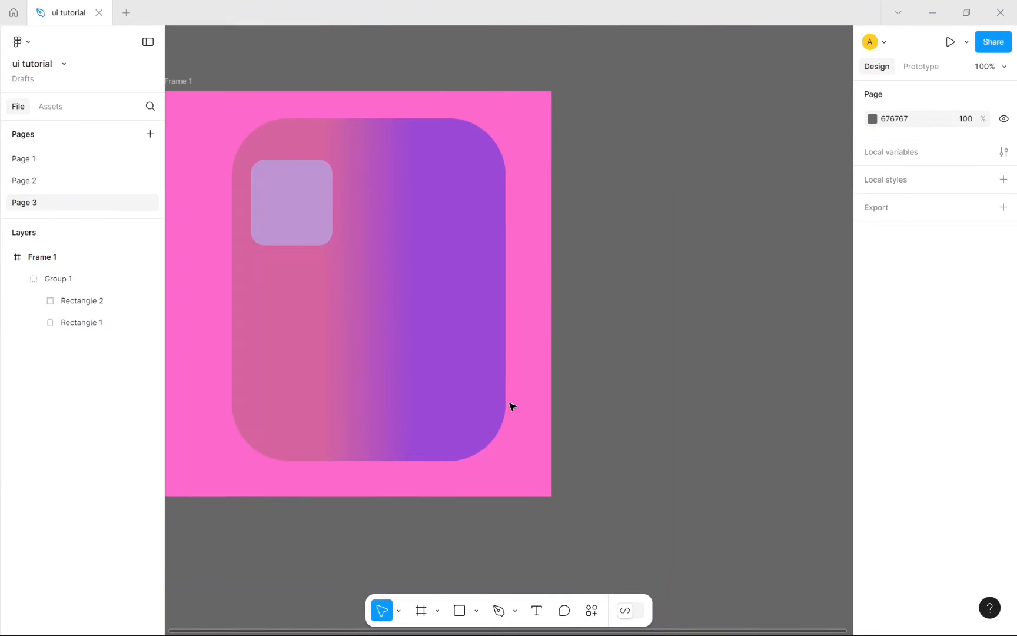
pyautogui.click(419, 346)
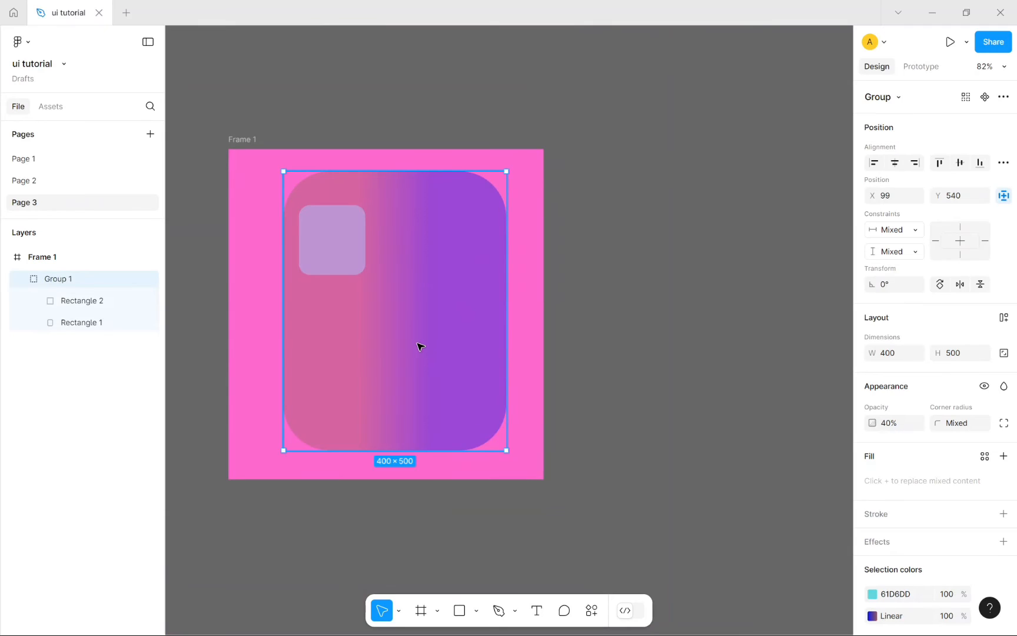
pyautogui.doubleClick(459, 416)
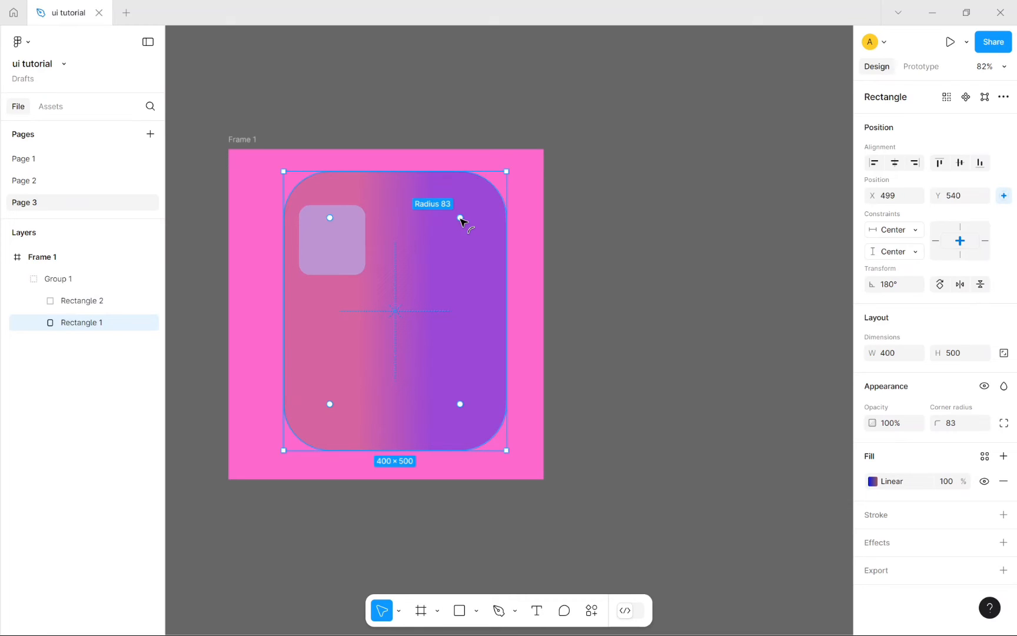
pyautogui.doubleClick(463, 407)
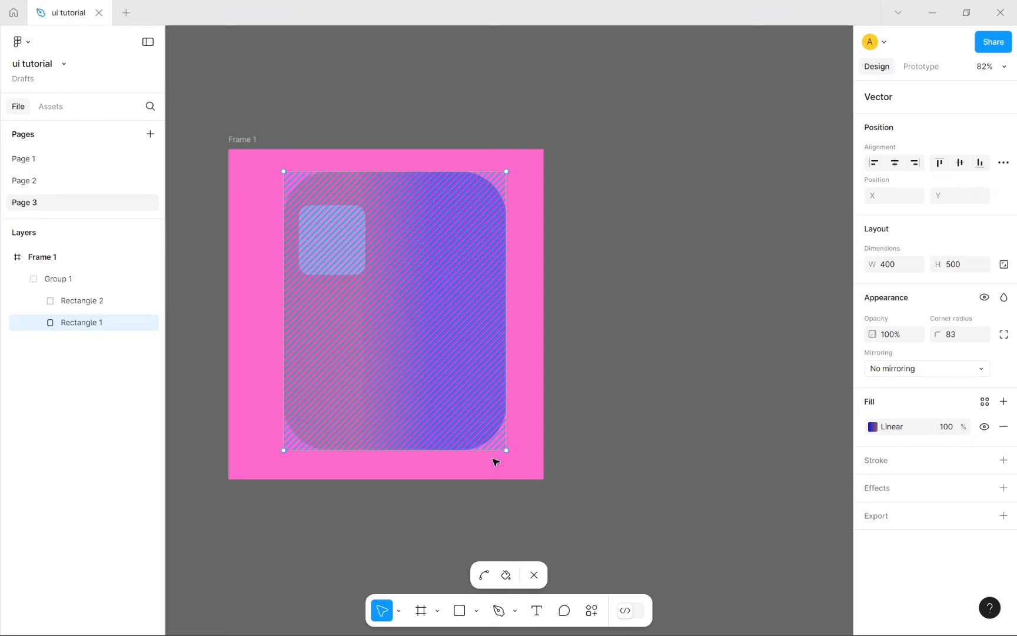
pyautogui.click(534, 574)
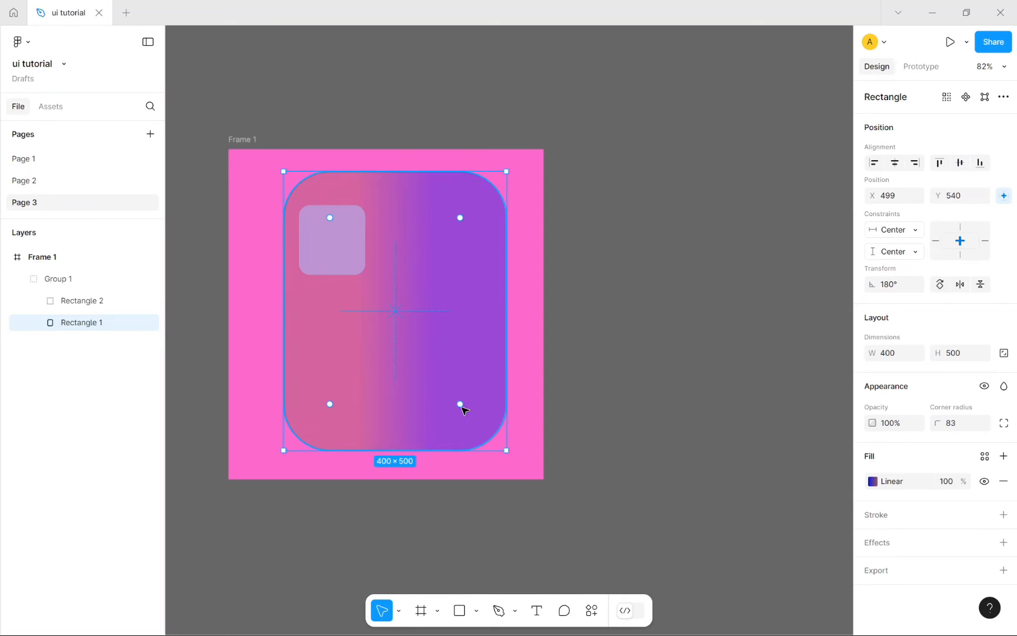
pyautogui.moveTo(463, 408)
pyautogui.mouseDown()
pyautogui.moveTo(492, 438)
pyautogui.moveTo(469, 416)
pyautogui.moveTo(514, 491)
pyautogui.moveTo(463, 406)
pyautogui.mouseUp()
pyautogui.moveTo(478, 416); pyautogui.dragTo(477, 414)
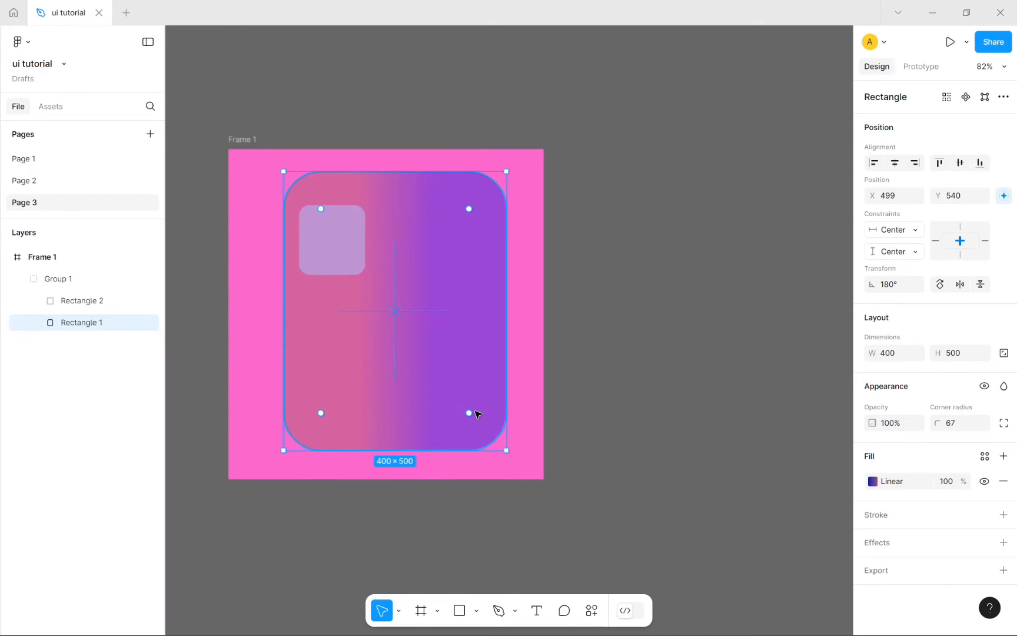
pyautogui.click(749, 354)
pyautogui.click(470, 369)
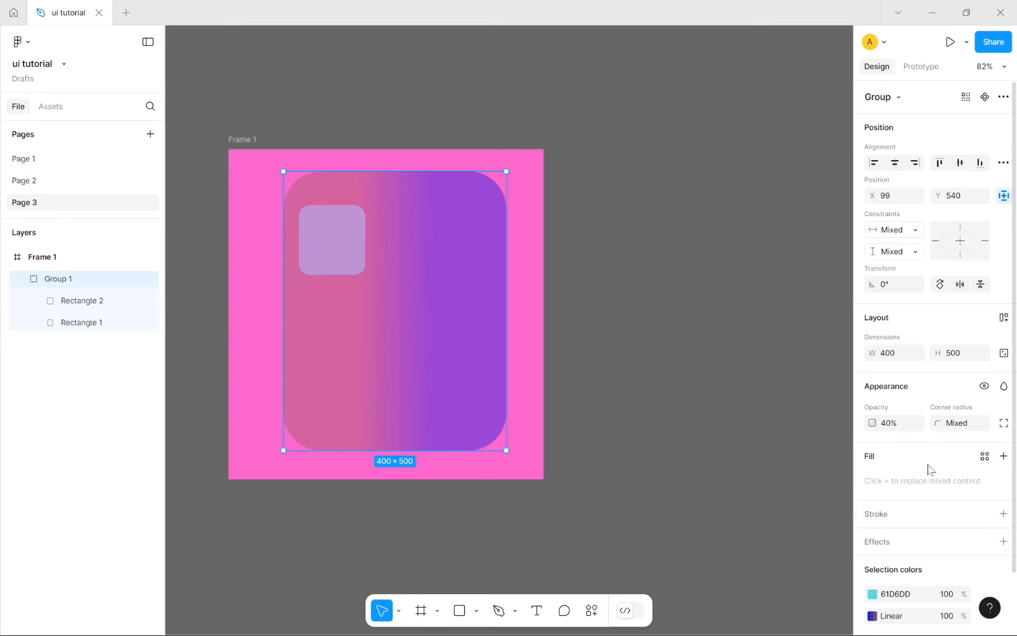
# Step: Replace Group 1's mixed fills with one F9FFFF fill and move it inside Frame 1
pyautogui.click(1003, 456)
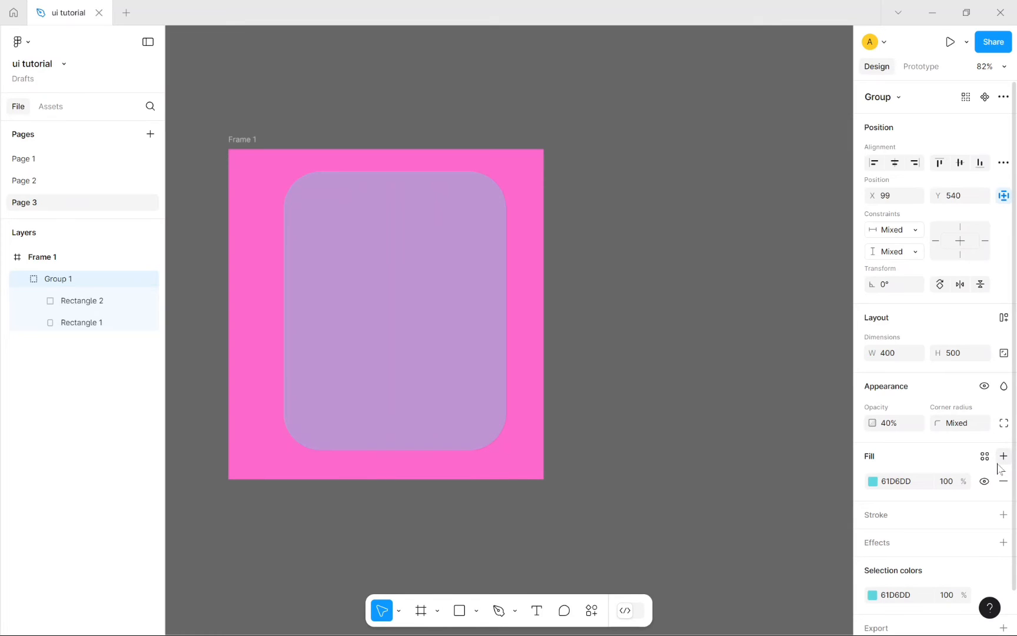
pyautogui.click(873, 481)
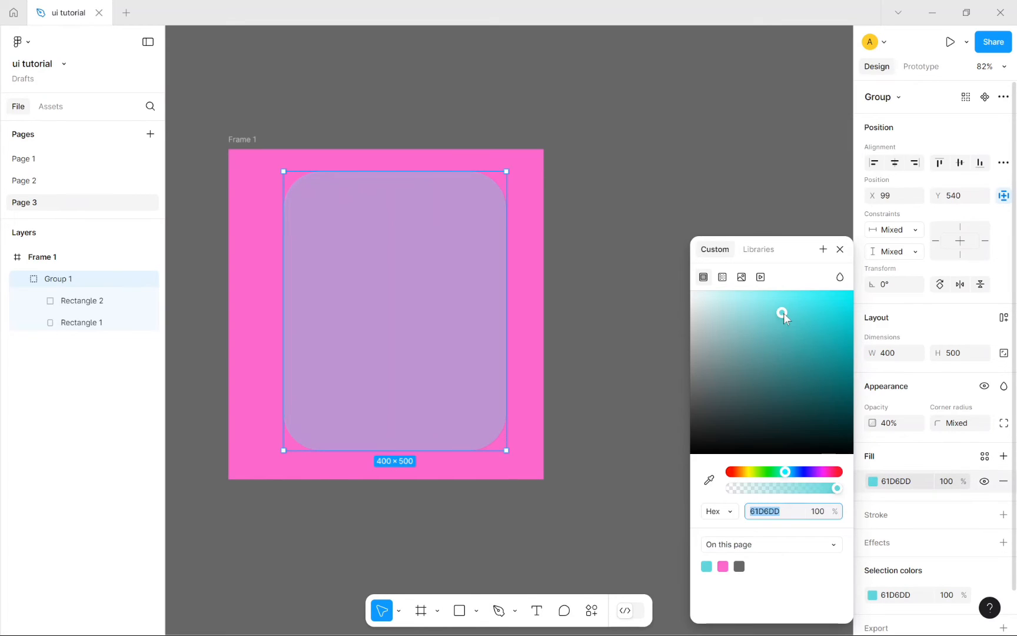
pyautogui.moveTo(774, 309); pyautogui.dragTo(697, 278)
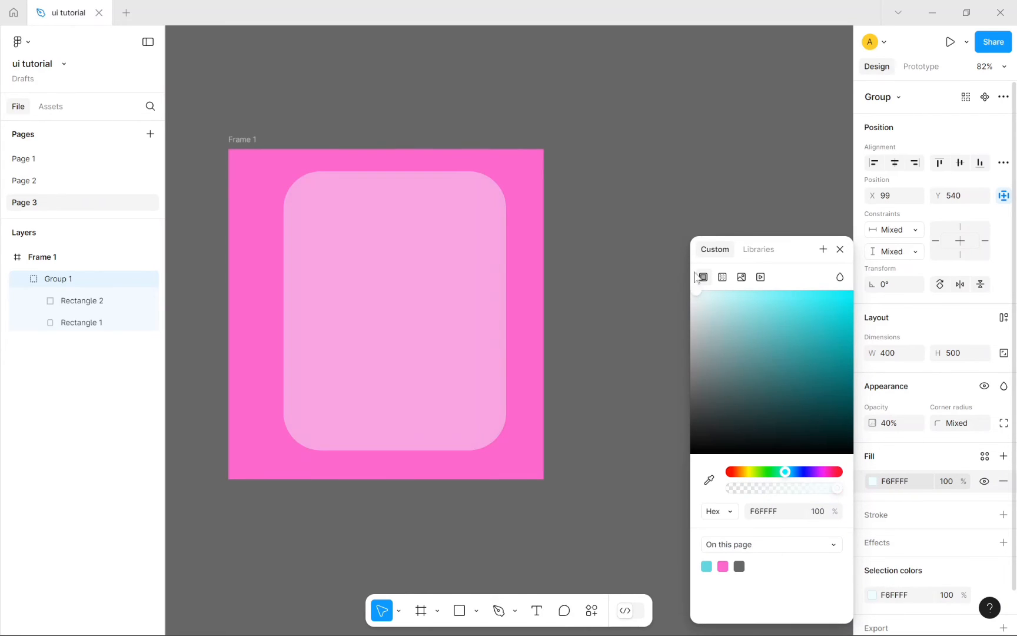
pyautogui.click(840, 249)
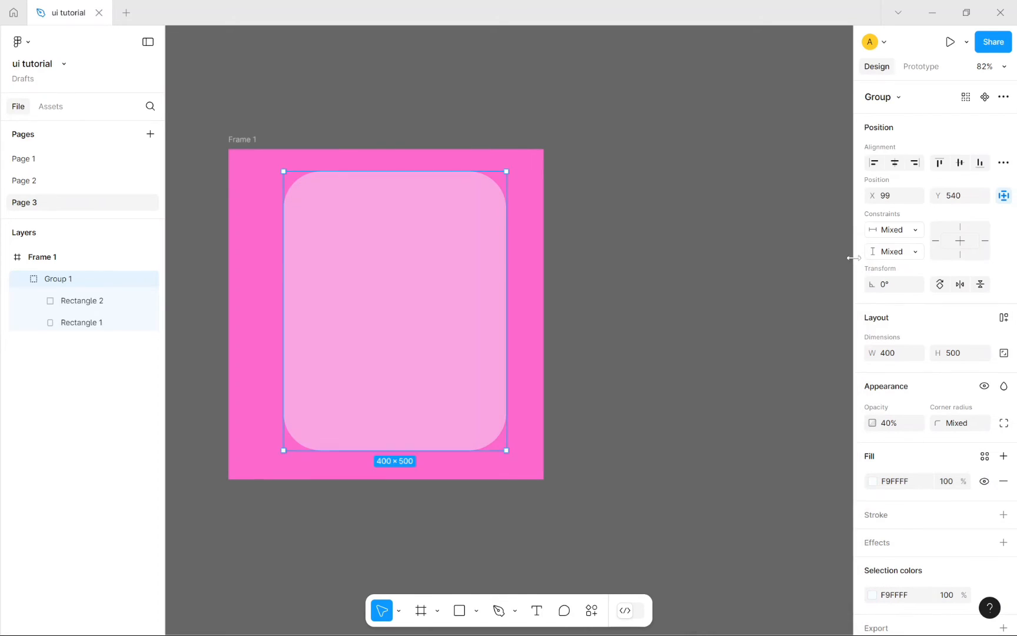
pyautogui.moveTo(437, 280); pyautogui.dragTo(446, 310)
# Step: Toggle the card's F9FFFF fill visibility, then add a second 000000 fill at 20%
pyautogui.click(665, 341)
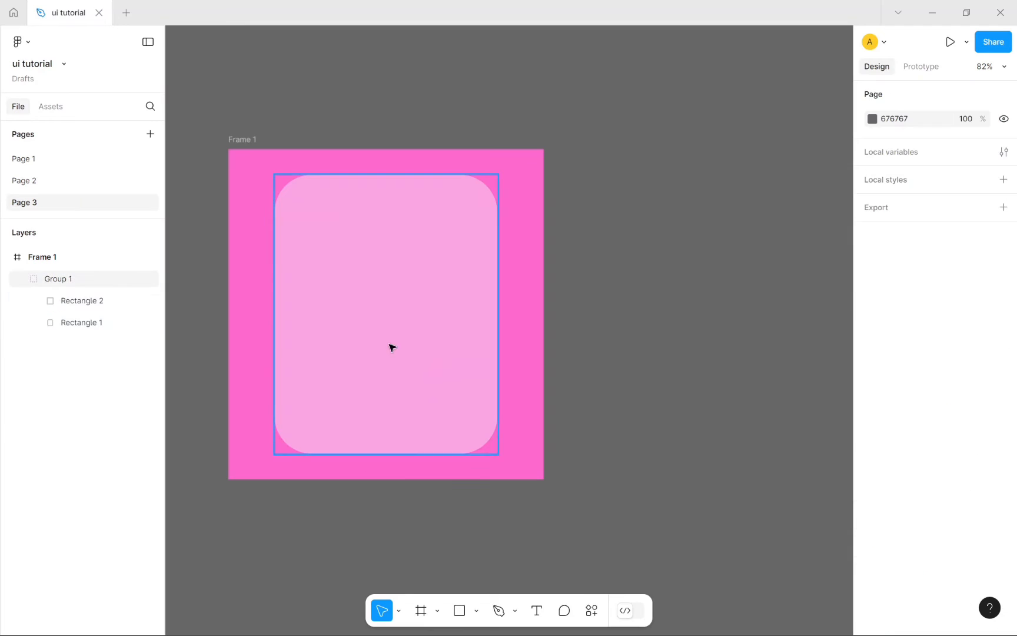
pyautogui.click(285, 356)
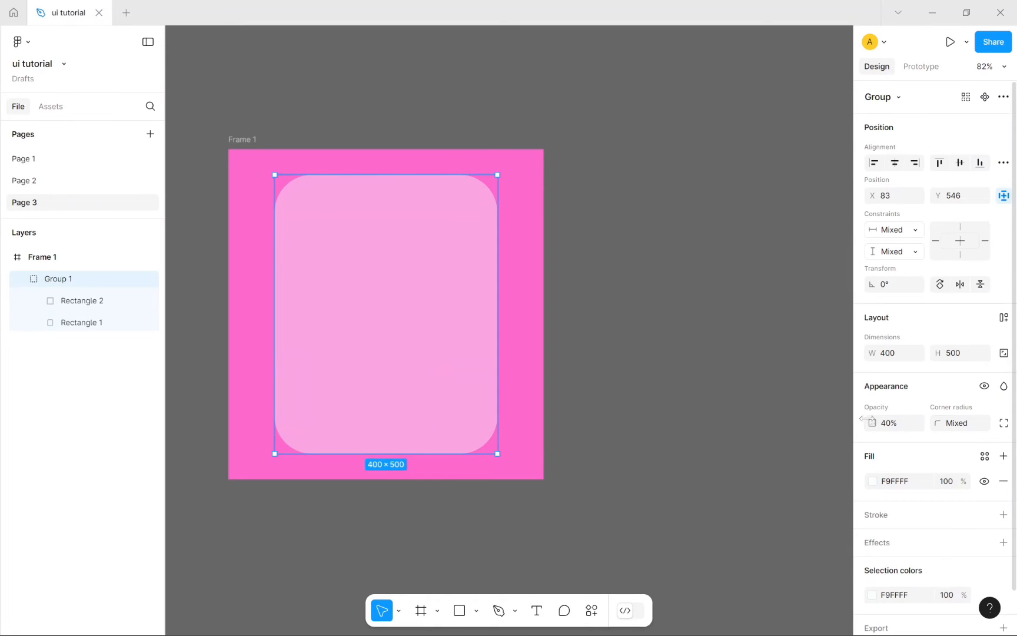
pyautogui.scroll(-1, 878, 484)
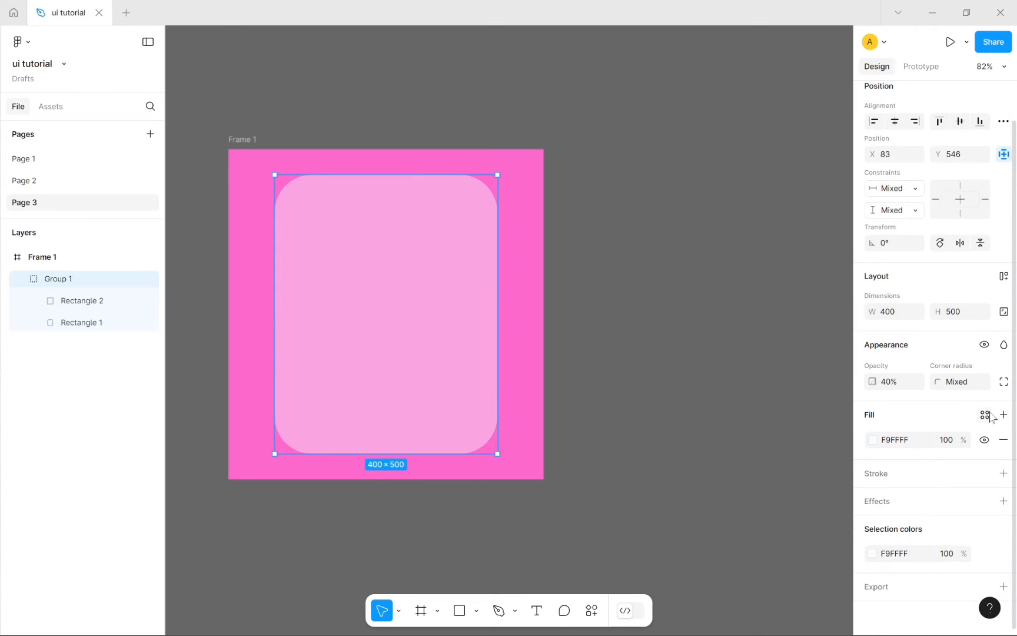
pyautogui.click(902, 444)
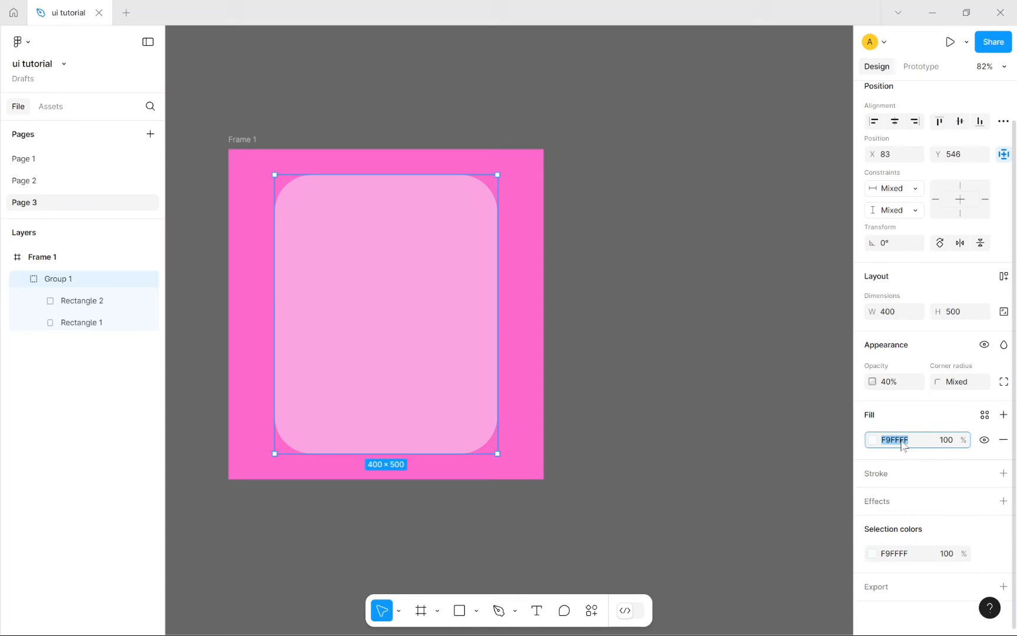
pyautogui.click(985, 440)
pyautogui.click(985, 440)
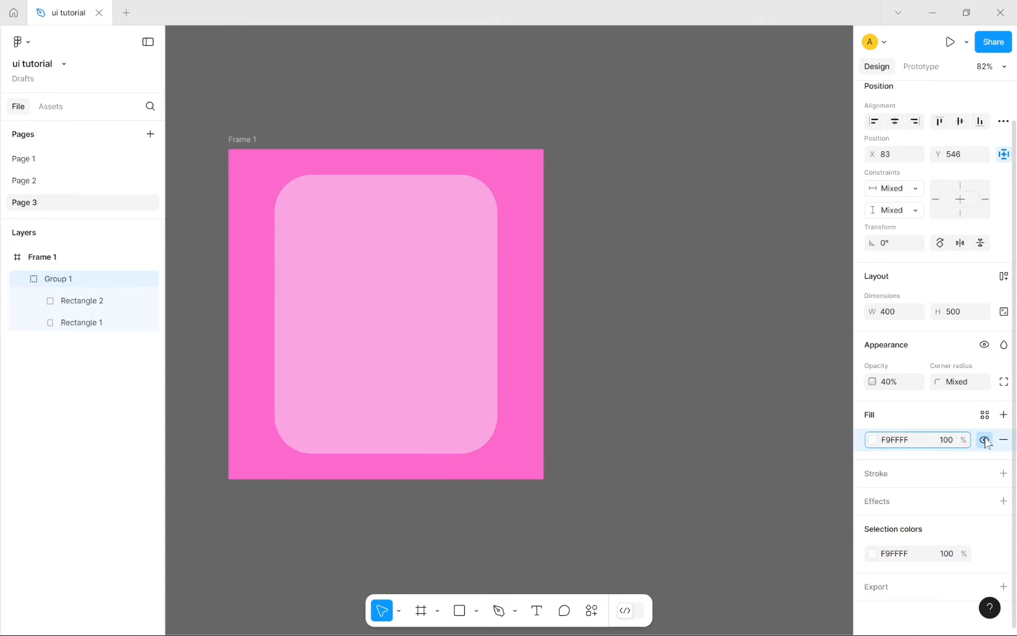
pyautogui.click(985, 440)
pyautogui.click(984, 440)
pyautogui.click(985, 440)
pyautogui.click(984, 441)
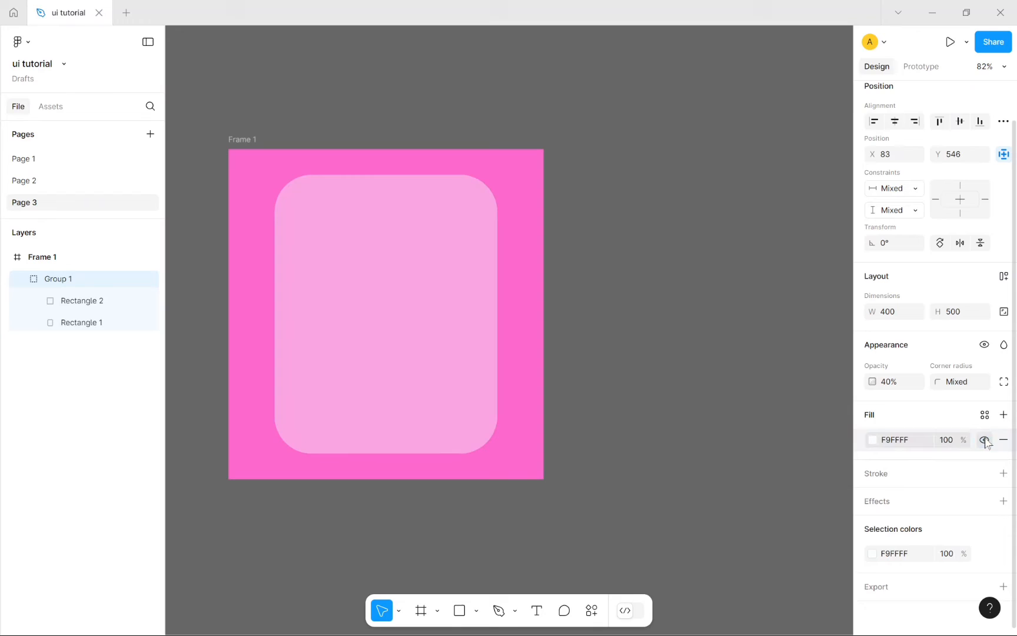
pyautogui.click(914, 444)
pyautogui.click(948, 440)
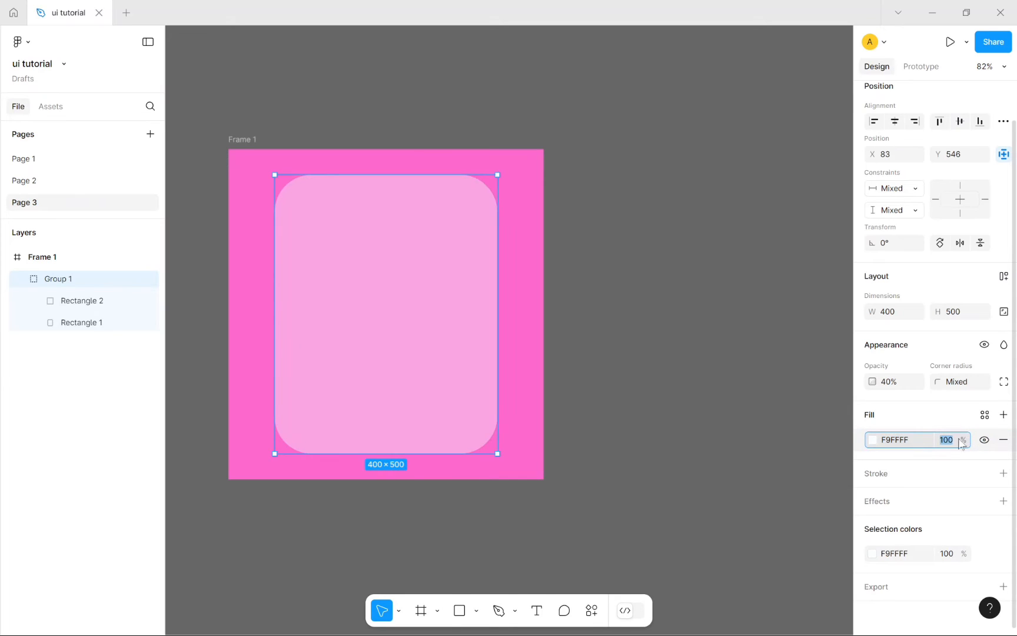
pyautogui.click(1003, 415)
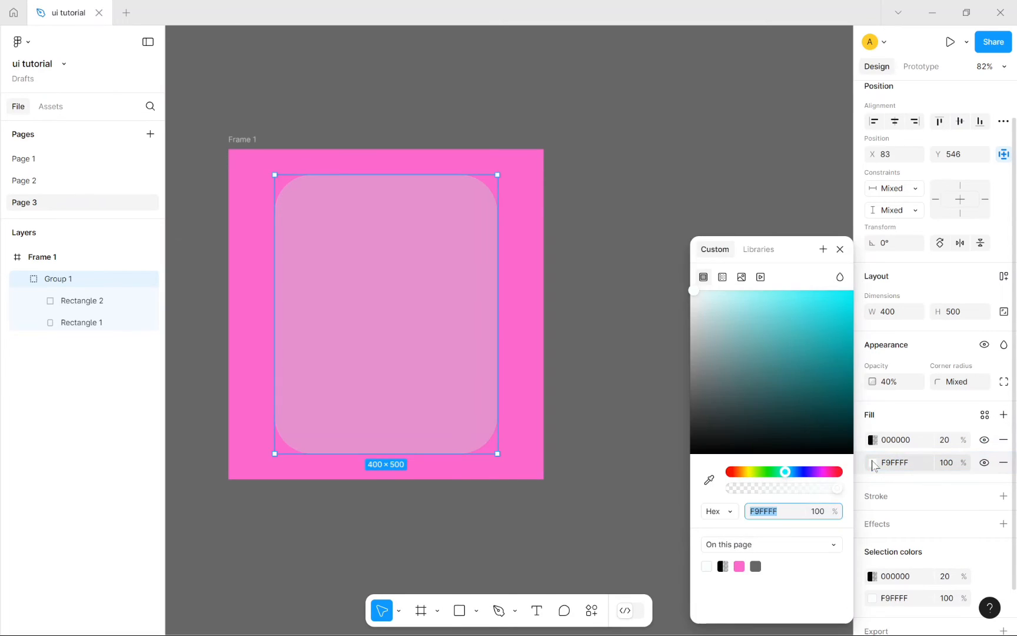
# Step: Try the black fill as a linear gradient with a red 70% stop at 16%
pyautogui.click(873, 462)
pyautogui.click(873, 462)
pyautogui.click(873, 440)
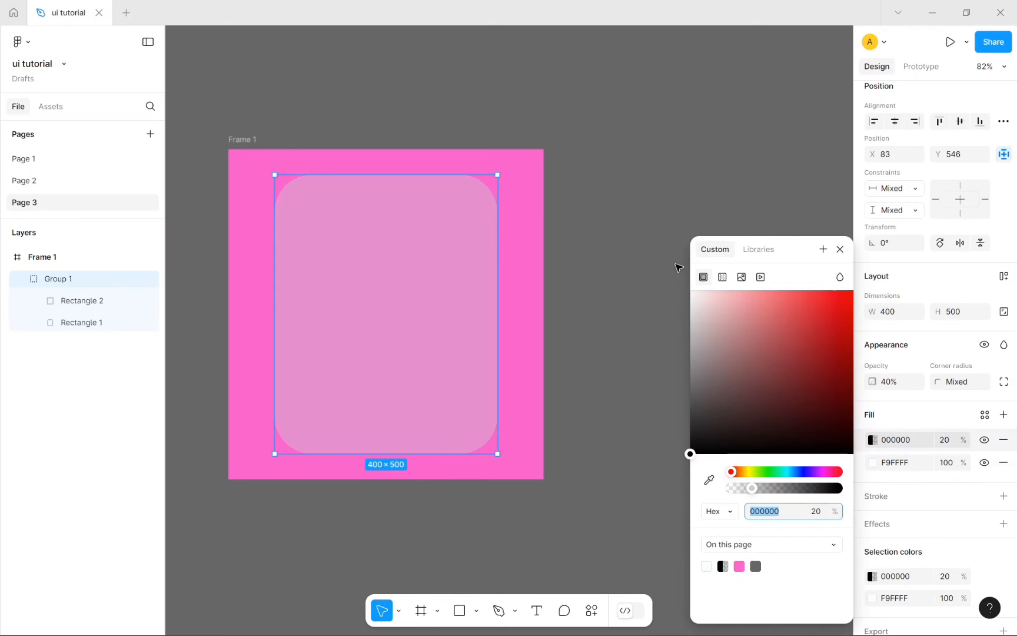
pyautogui.click(727, 279)
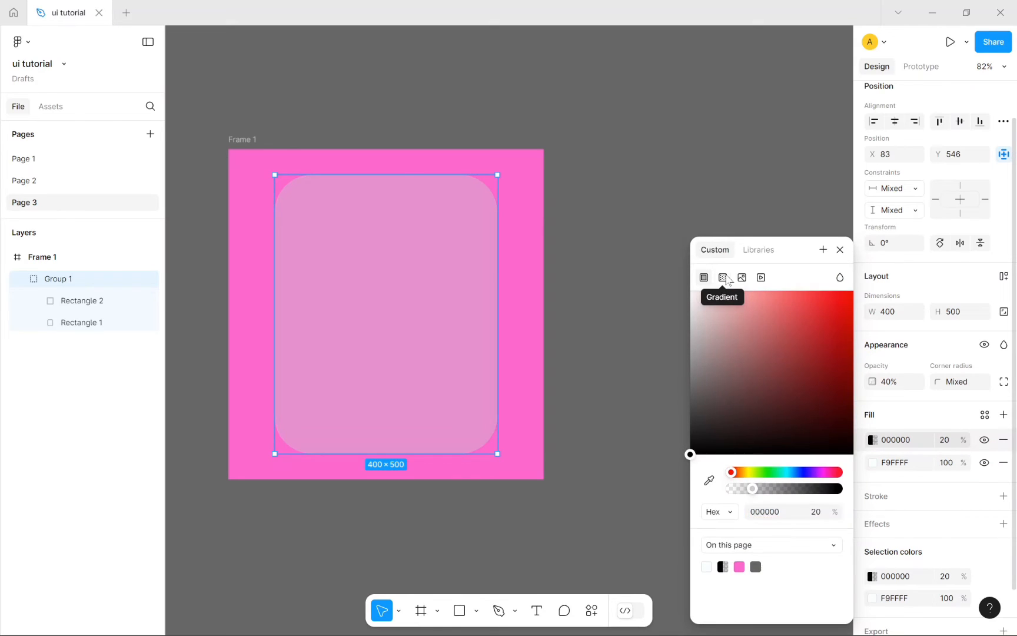
pyautogui.moveTo(705, 335); pyautogui.dragTo(724, 334)
pyautogui.moveTo(652, 324); pyautogui.dragTo(647, 303)
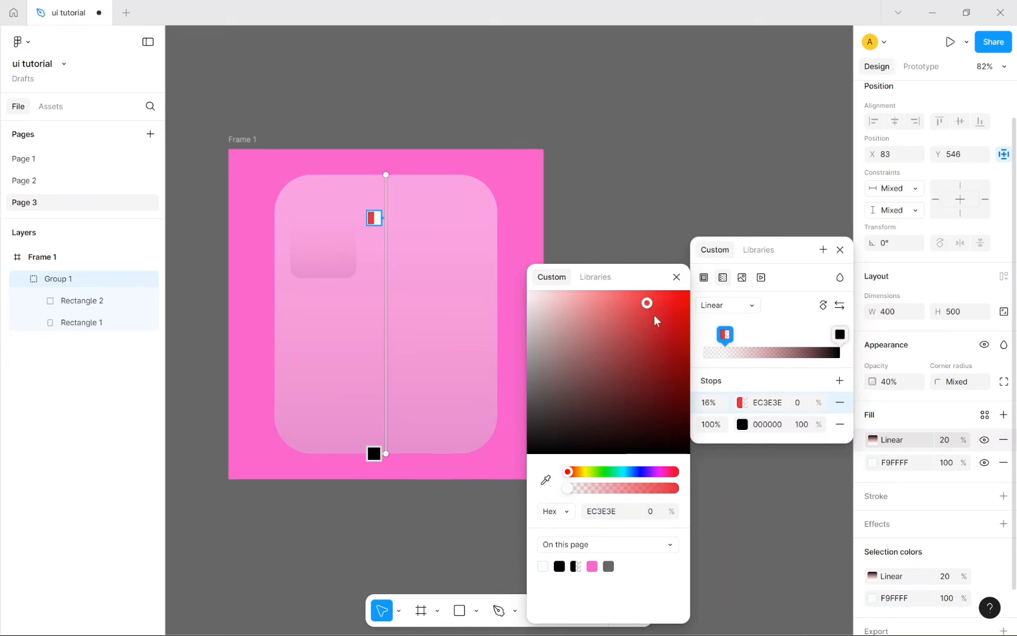
pyautogui.moveTo(838, 336); pyautogui.dragTo(799, 335)
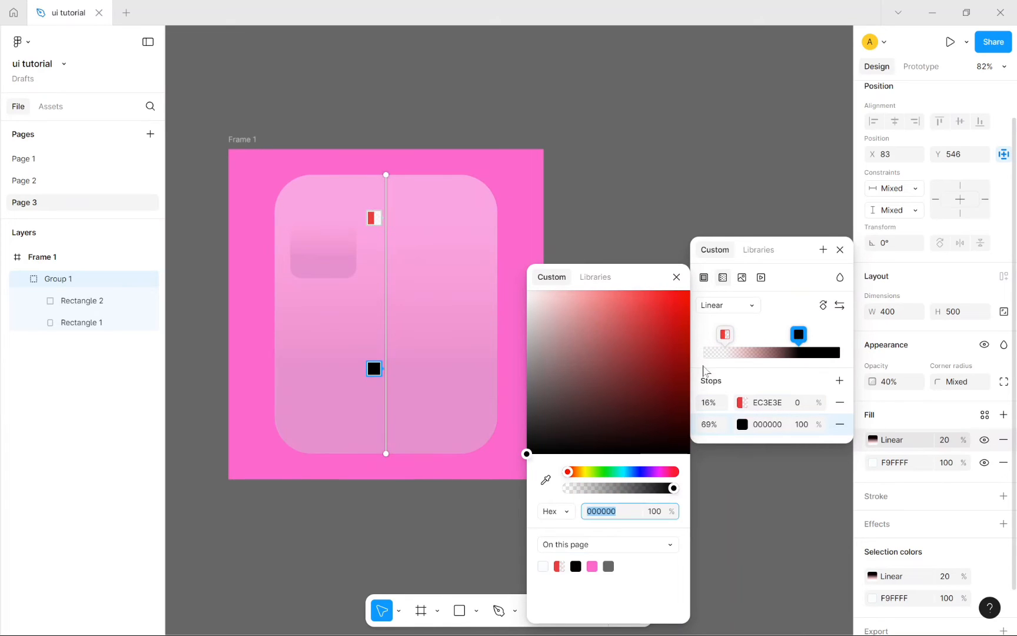
pyautogui.click(803, 402)
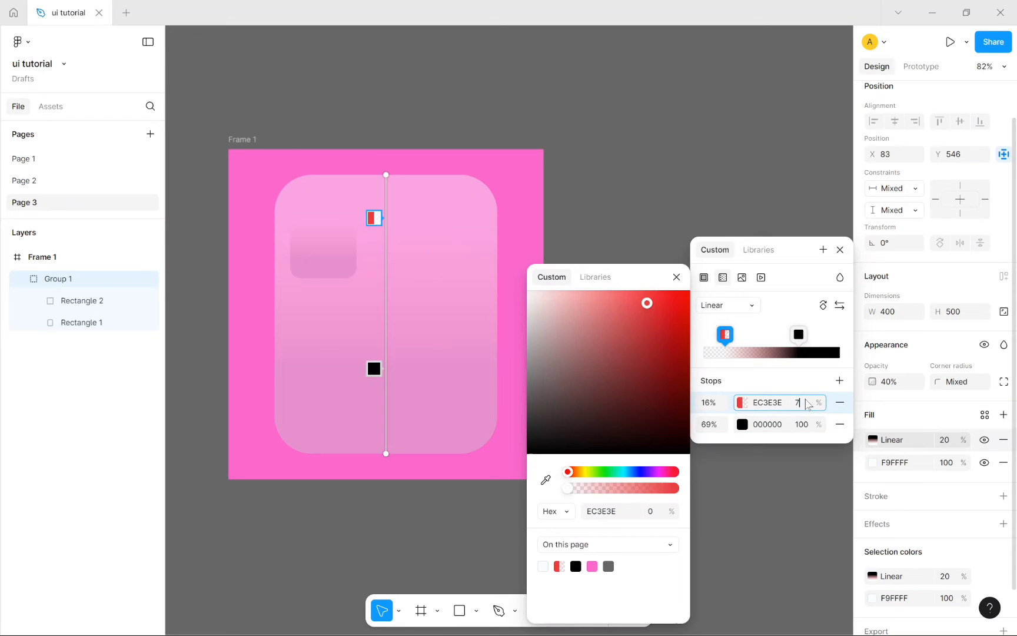
pyautogui.press('Return')
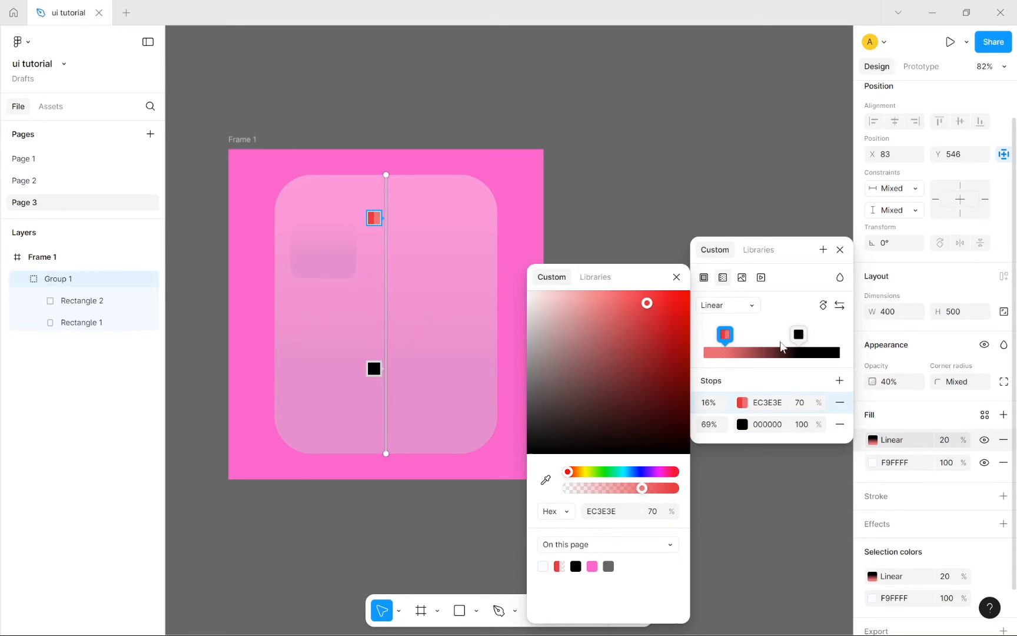
# Step: Switch the extra fill to Image, then Video, then delete it
pyautogui.click(742, 278)
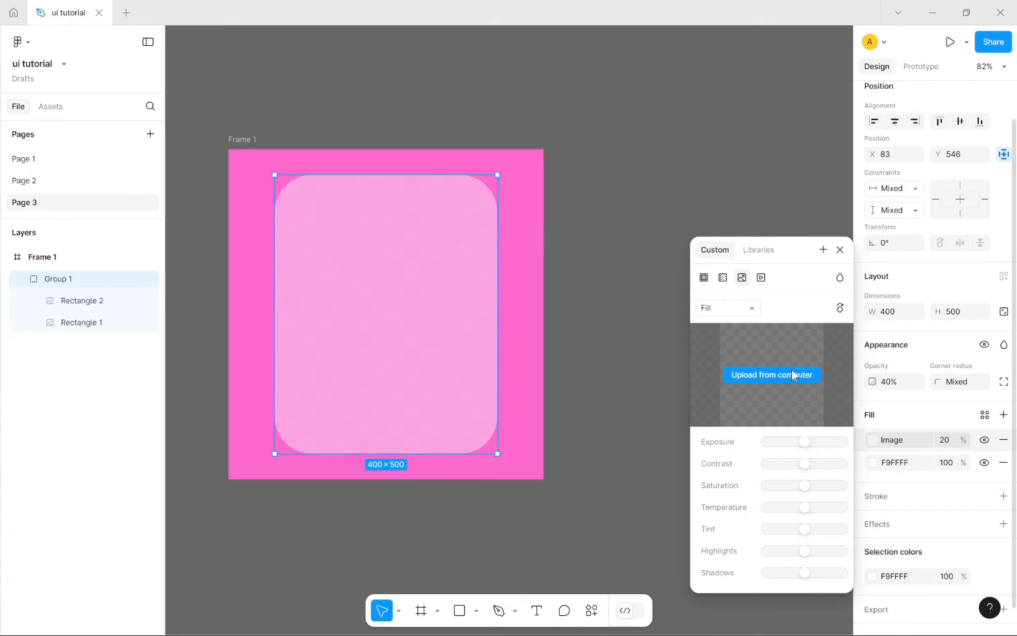
pyautogui.click(761, 278)
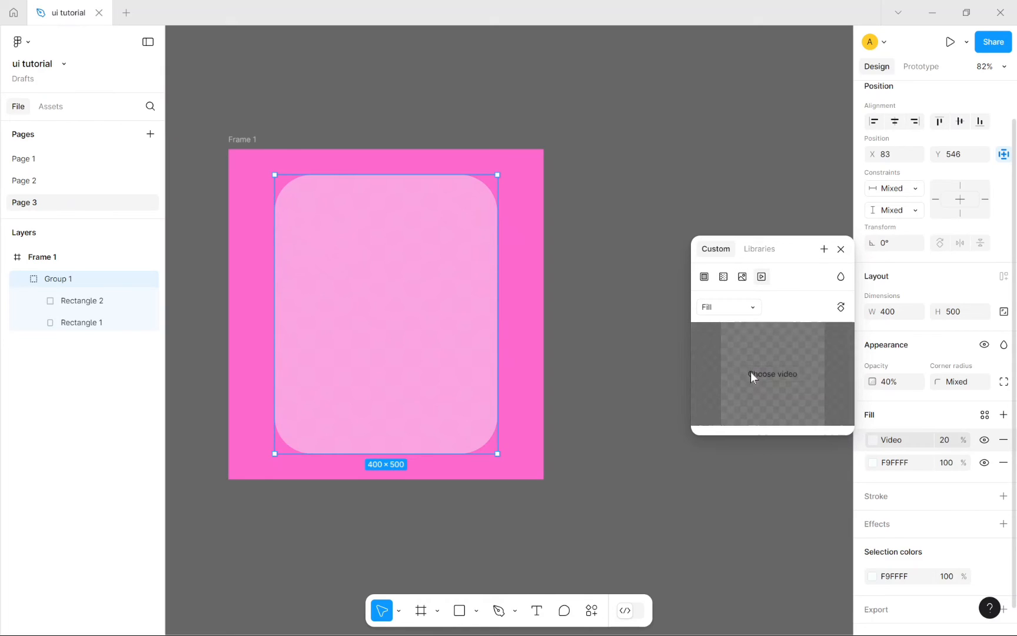
pyautogui.click(840, 249)
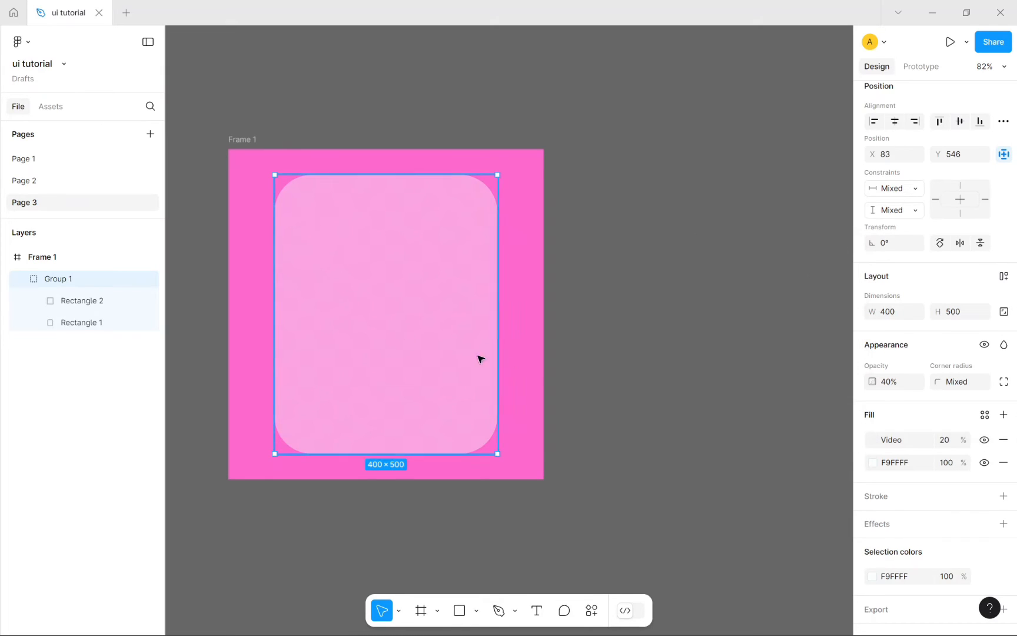
pyautogui.click(1003, 440)
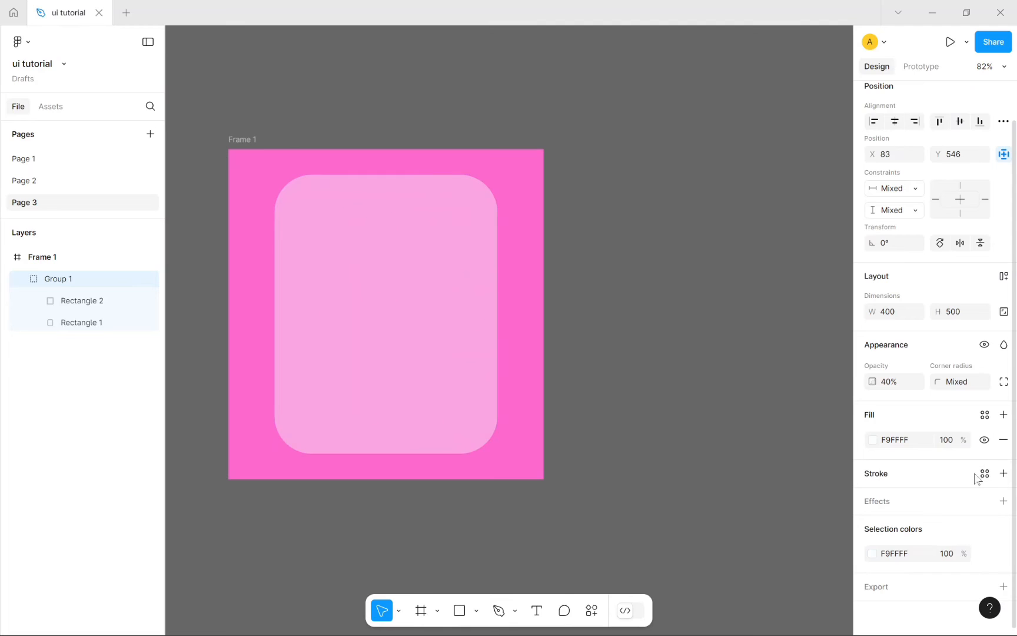
# Step: Add a black stroke to Group 1 and nudge the group slightly on the frame
pyautogui.click(1003, 473)
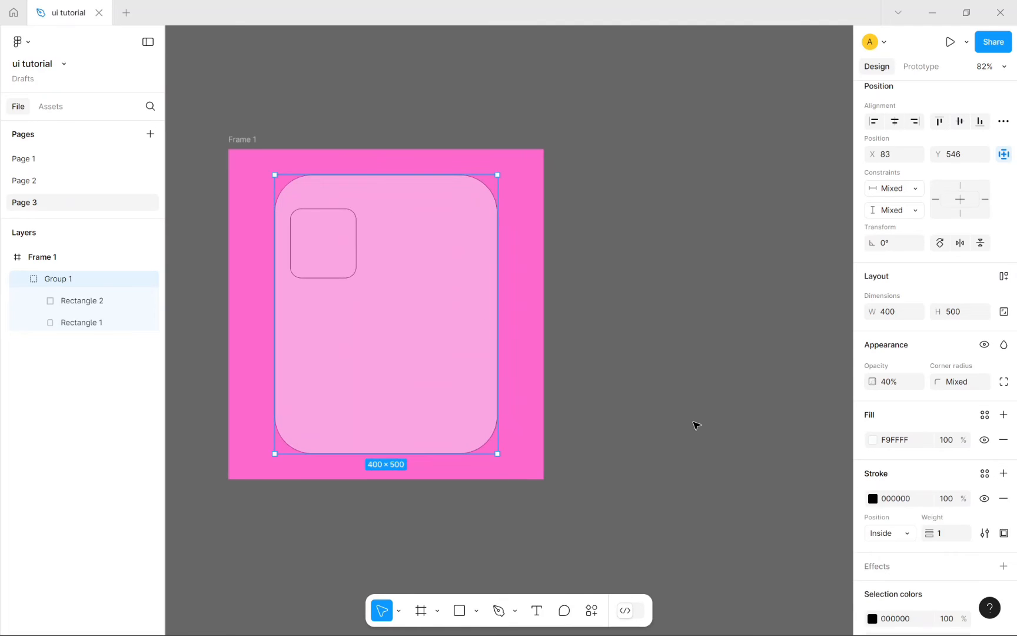
pyautogui.click(613, 445)
pyautogui.moveTo(442, 348)
pyautogui.mouseDown()
pyautogui.moveTo(474, 366)
pyautogui.moveTo(457, 330)
pyautogui.moveTo(434, 344)
pyautogui.mouseUp()
pyautogui.click(677, 416)
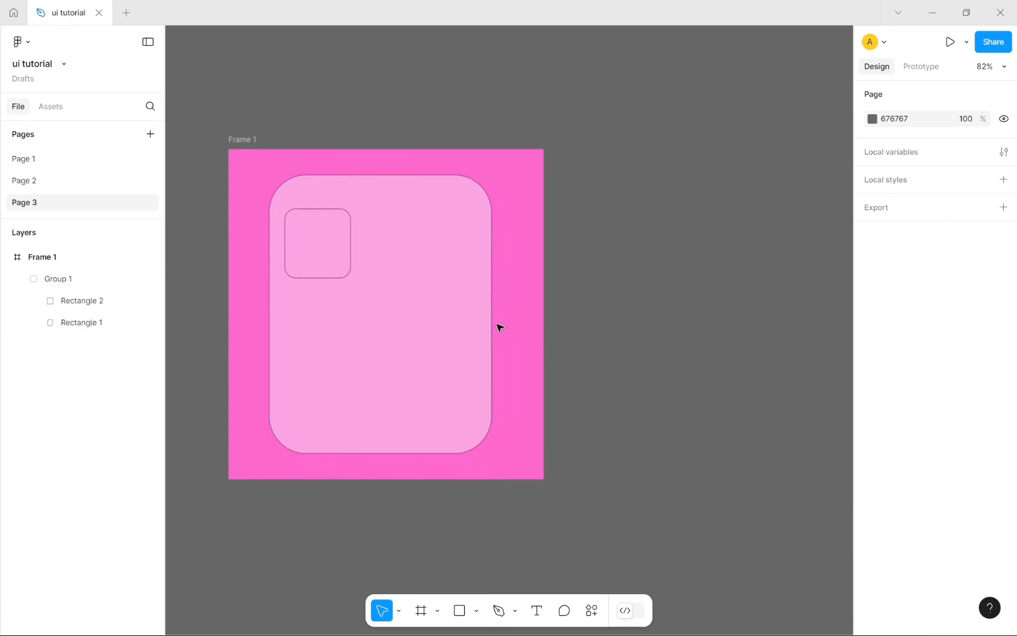
pyautogui.click(76, 285)
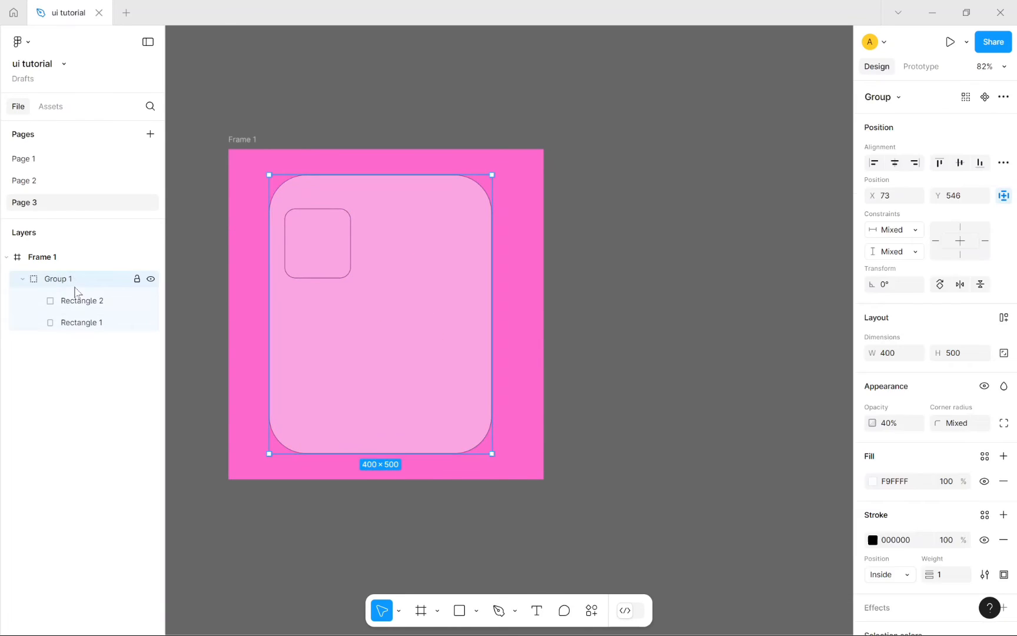
pyautogui.scroll(-1, 934, 496)
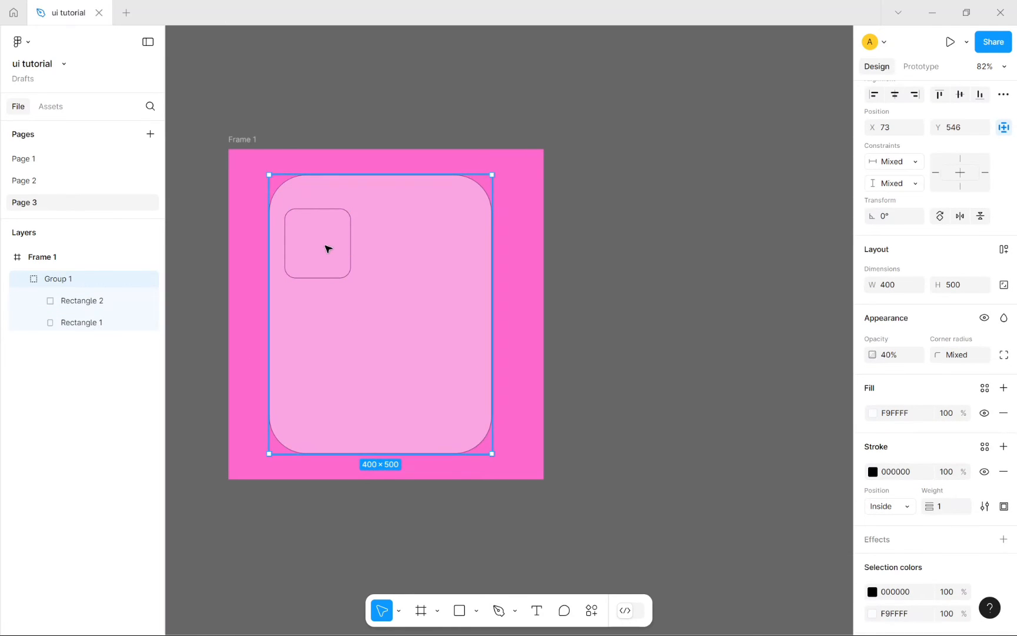
pyautogui.click(716, 441)
# Step: Remove the black stroke from the large card Rectangle 1, then reselect Group 1
pyautogui.doubleClick(352, 303)
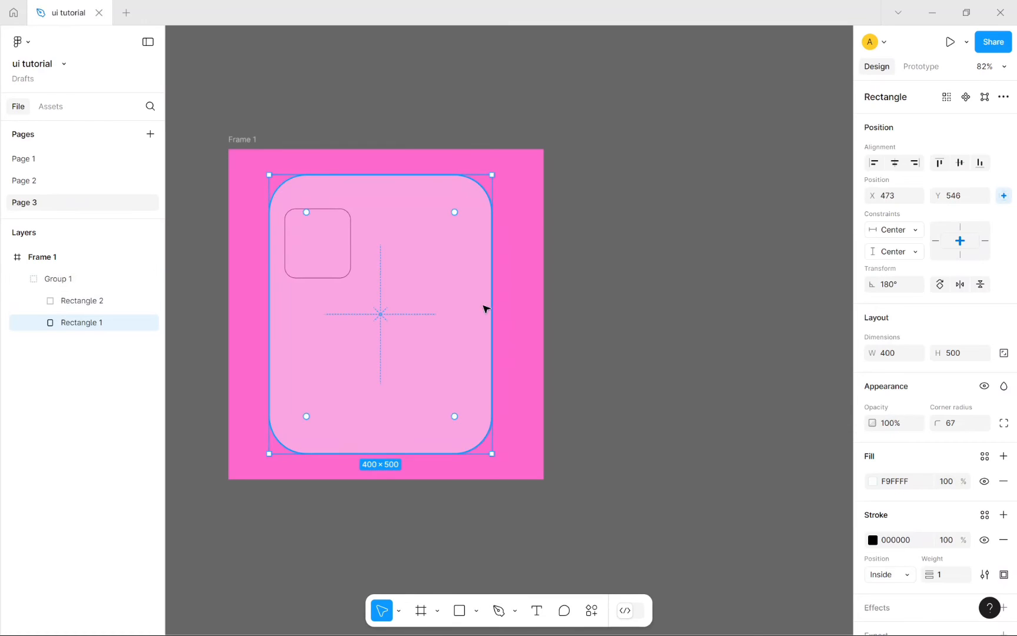
pyautogui.click(576, 341)
pyautogui.doubleClick(86, 303)
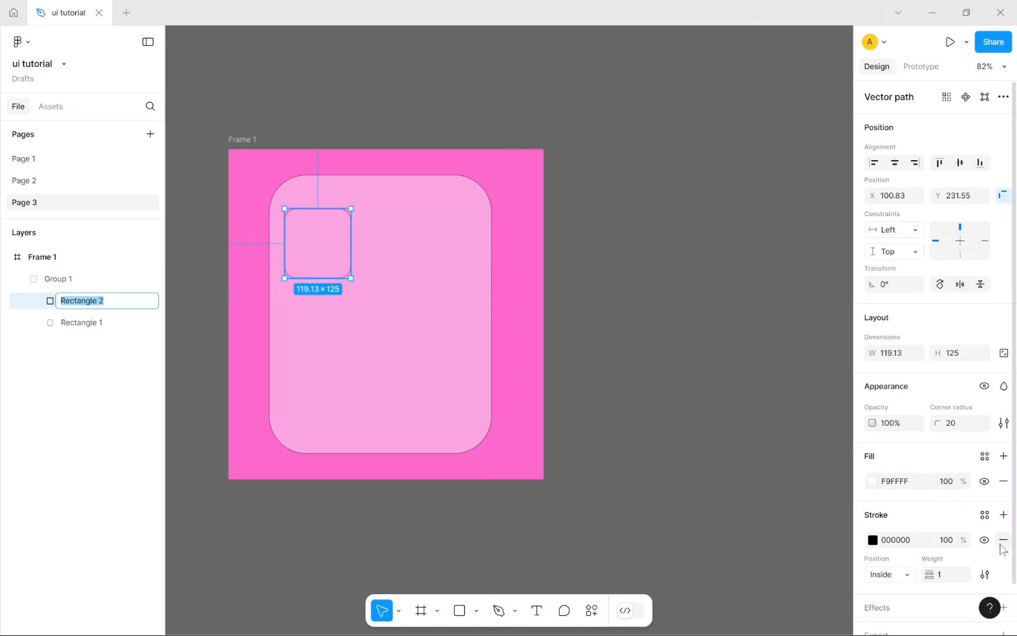
pyautogui.click(460, 358)
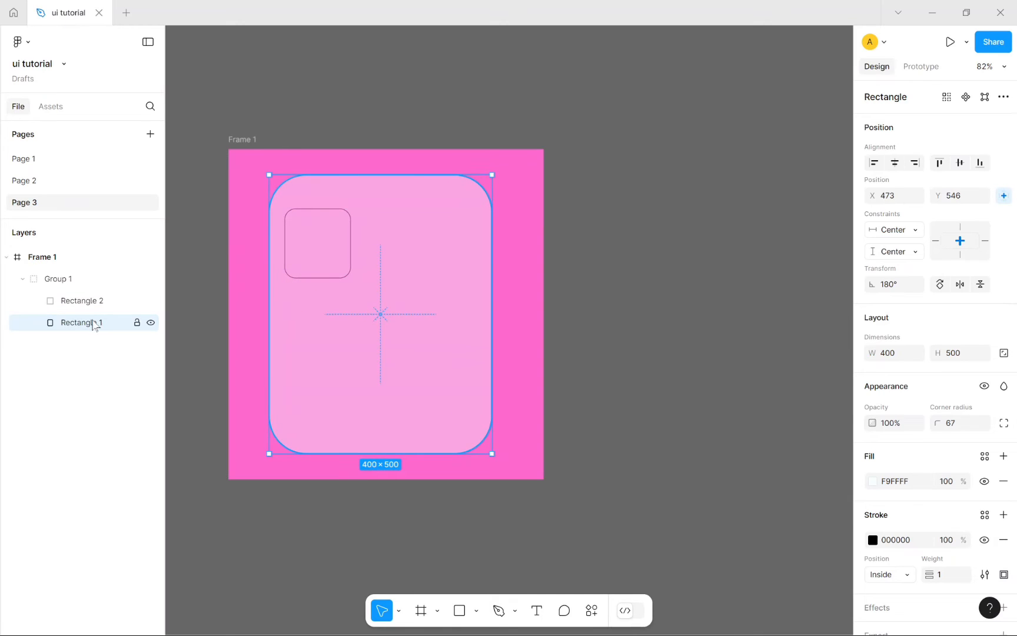
pyautogui.click(1004, 540)
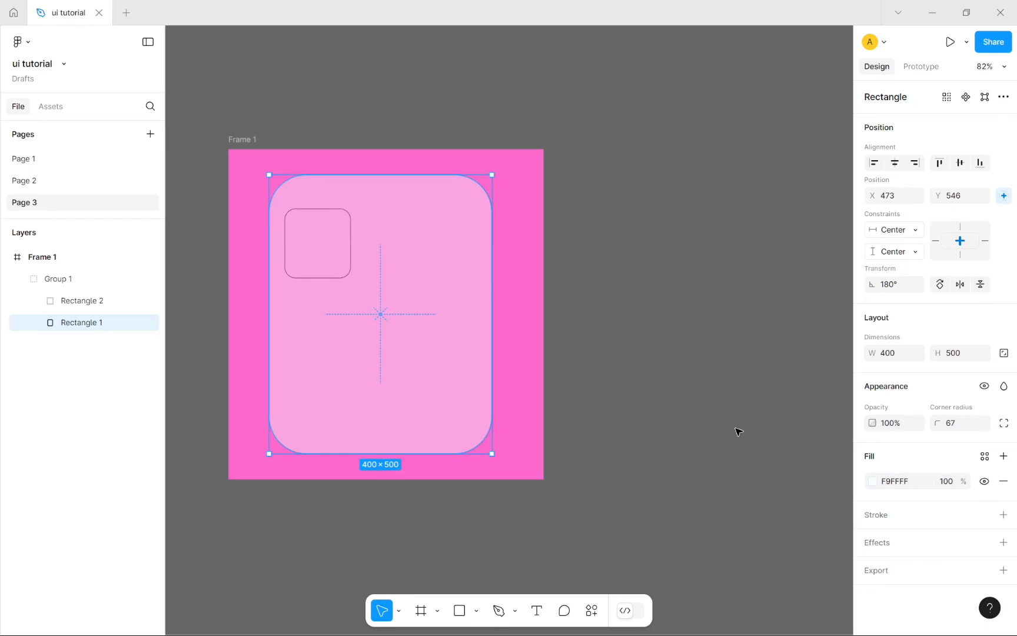
pyautogui.click(677, 406)
pyautogui.click(416, 363)
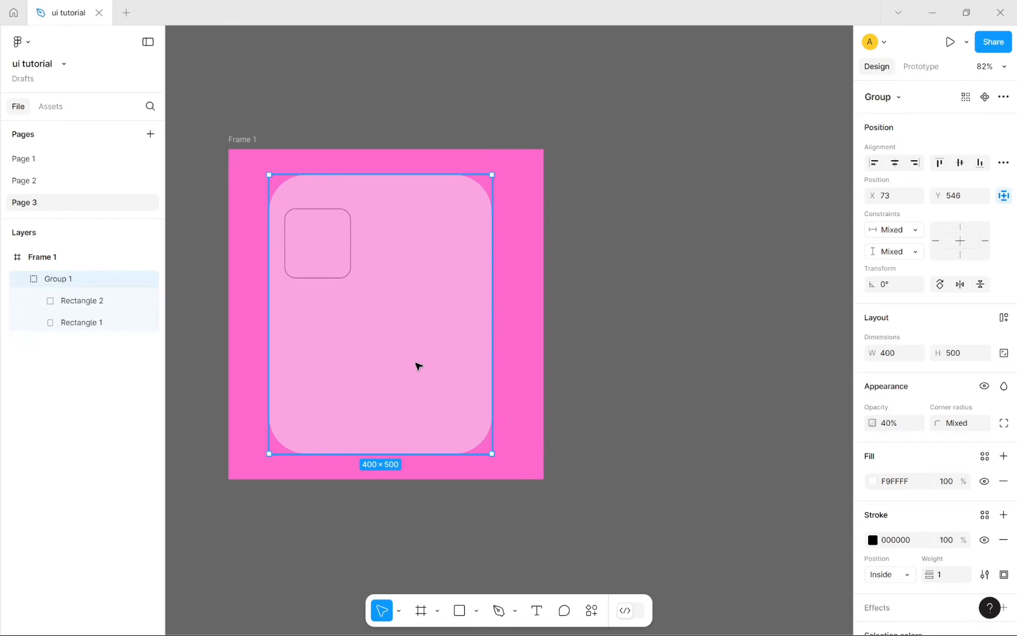
# Step: Set the group's stroke position to Outside with a weight of 20
pyautogui.scroll(-3, 894, 465)
pyautogui.click(914, 445)
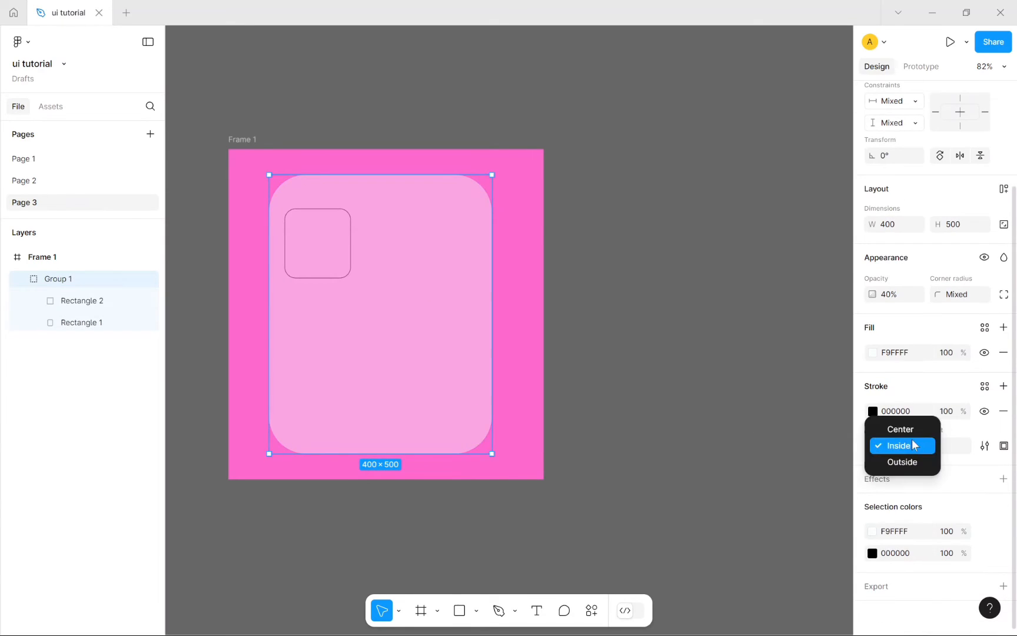
pyautogui.click(918, 461)
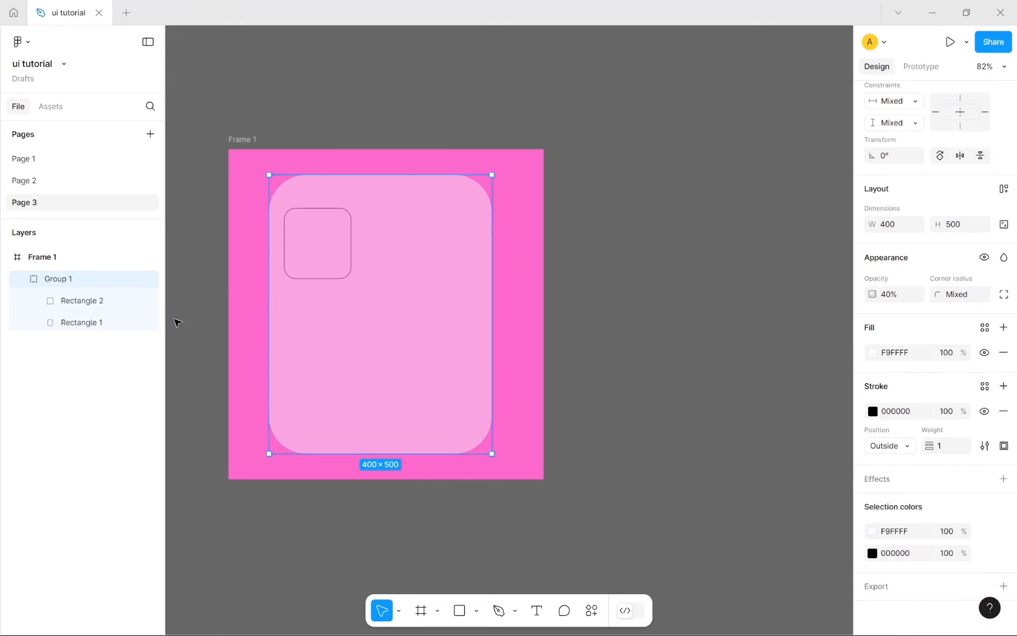
pyautogui.click(890, 446)
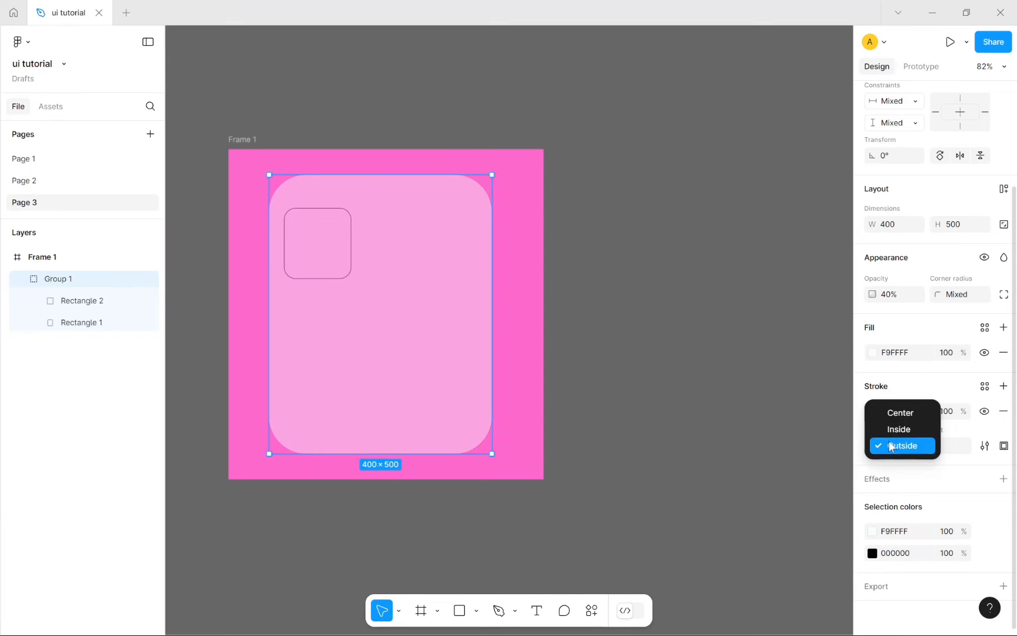
pyautogui.click(942, 458)
pyautogui.click(951, 450)
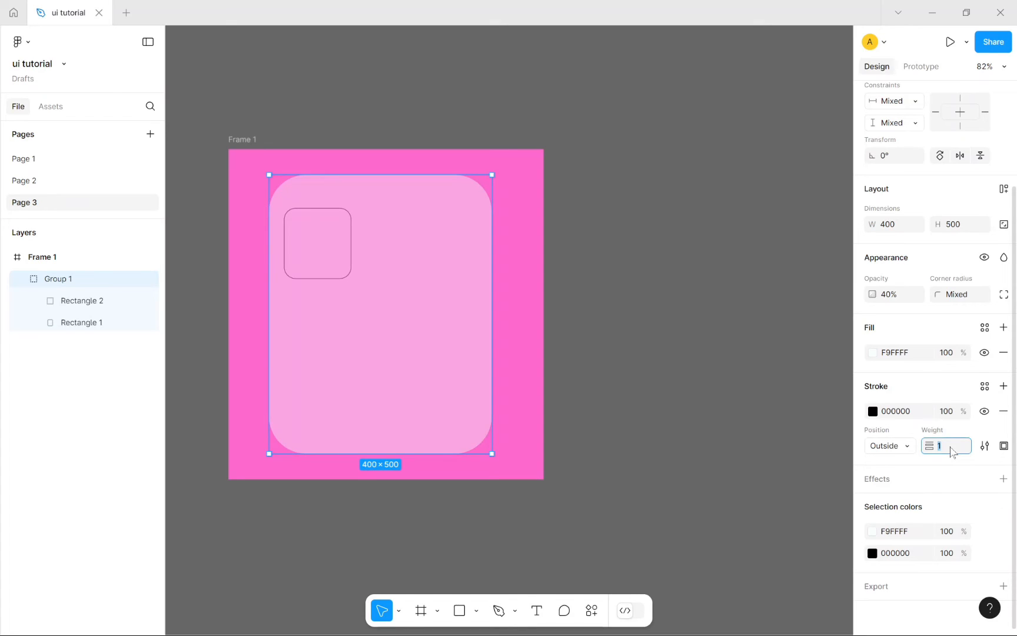
pyautogui.write('20')
pyautogui.press('Return')
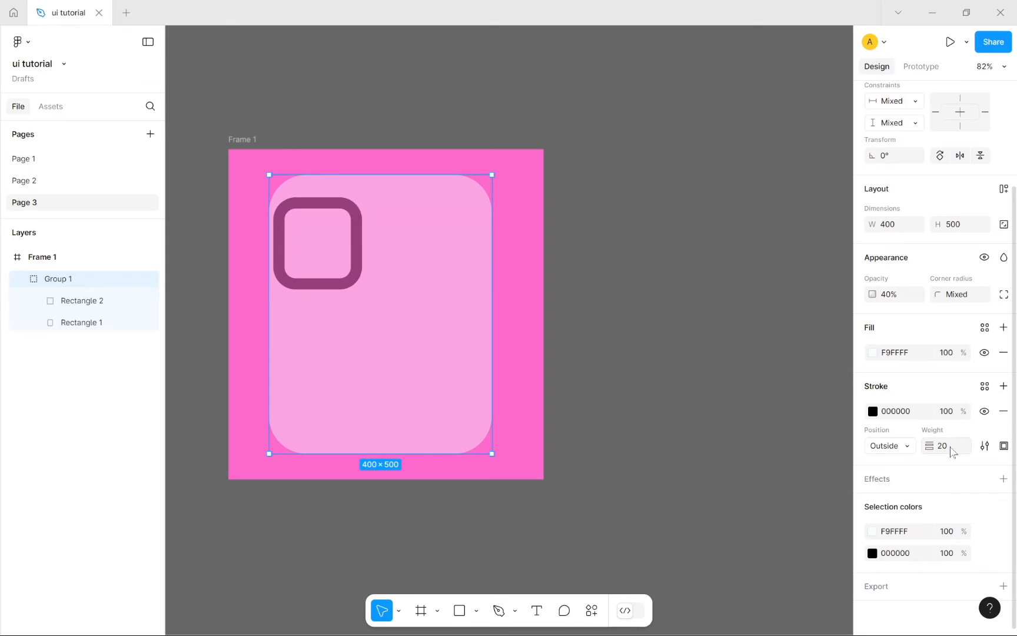
pyautogui.click(730, 379)
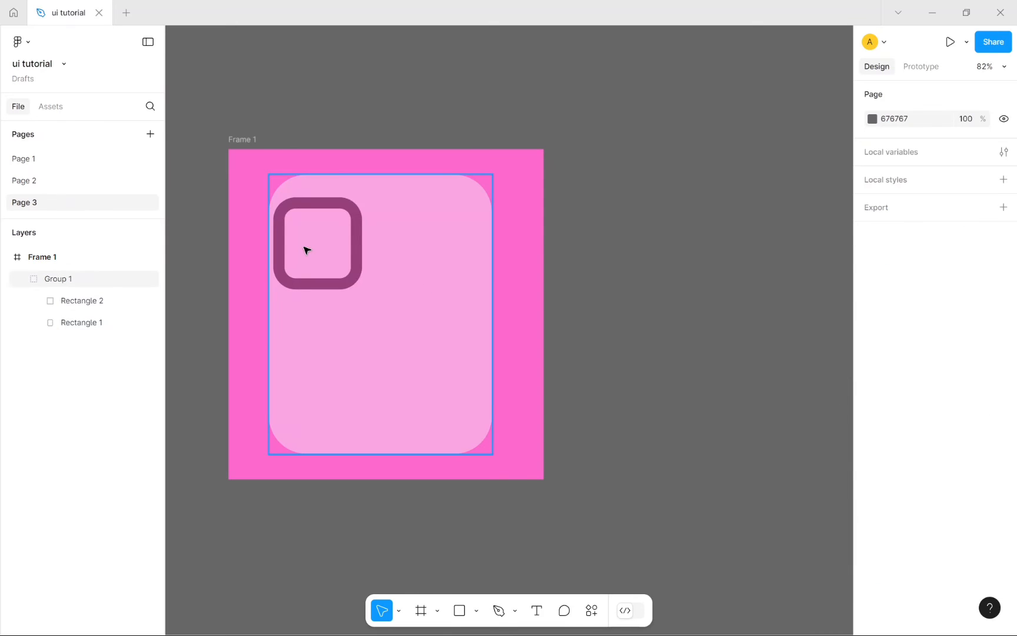
pyautogui.click(345, 333)
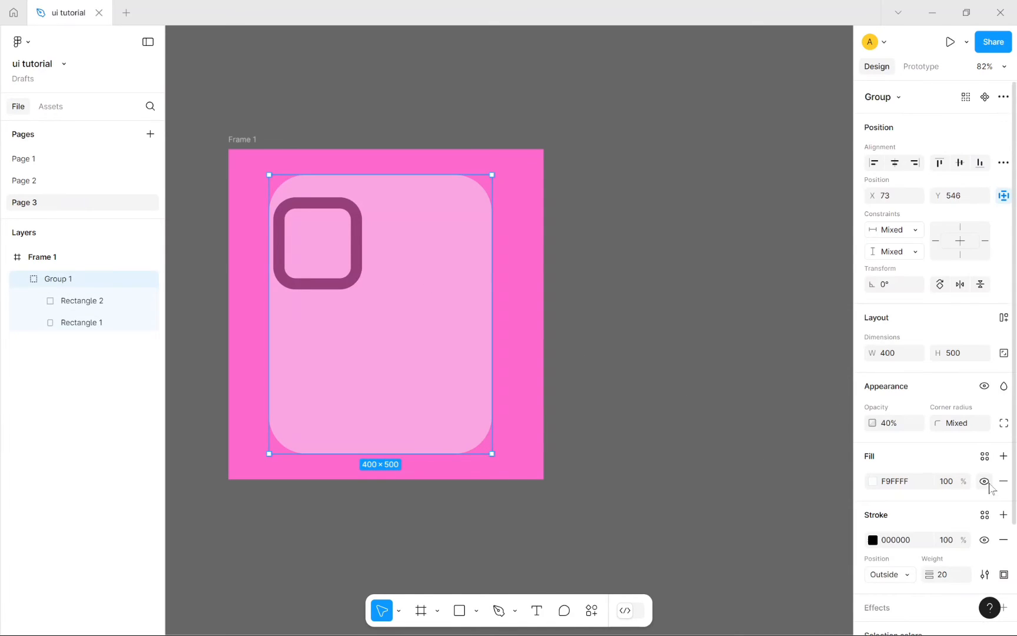
pyautogui.scroll(-3, 990, 484)
# Step: Select Rectangle 2 and place its stroke outside the square's edge
pyautogui.doubleClick(306, 243)
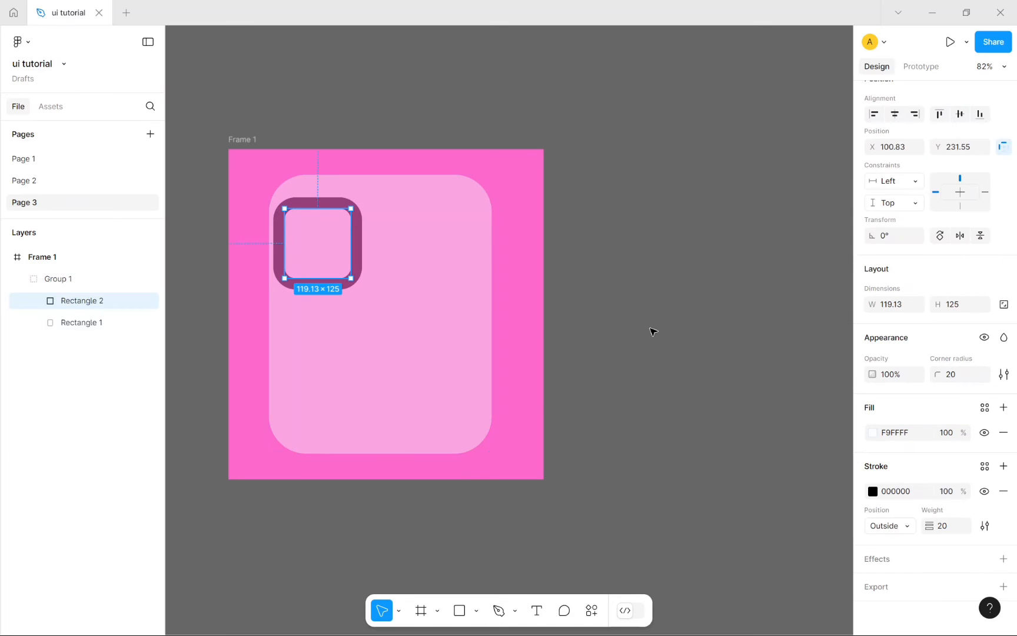
pyautogui.click(914, 525)
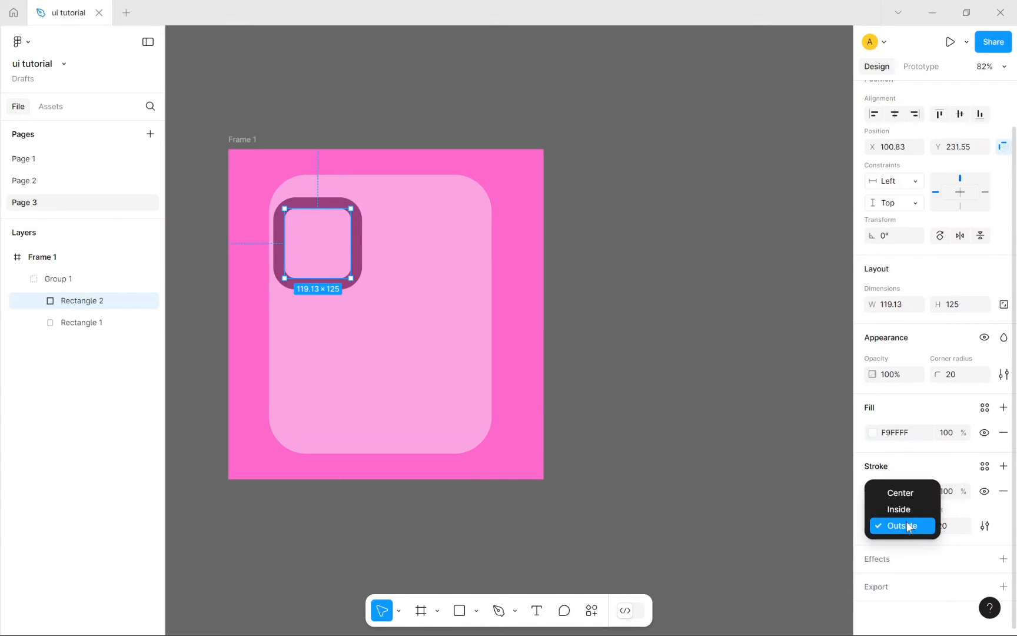
pyautogui.click(904, 509)
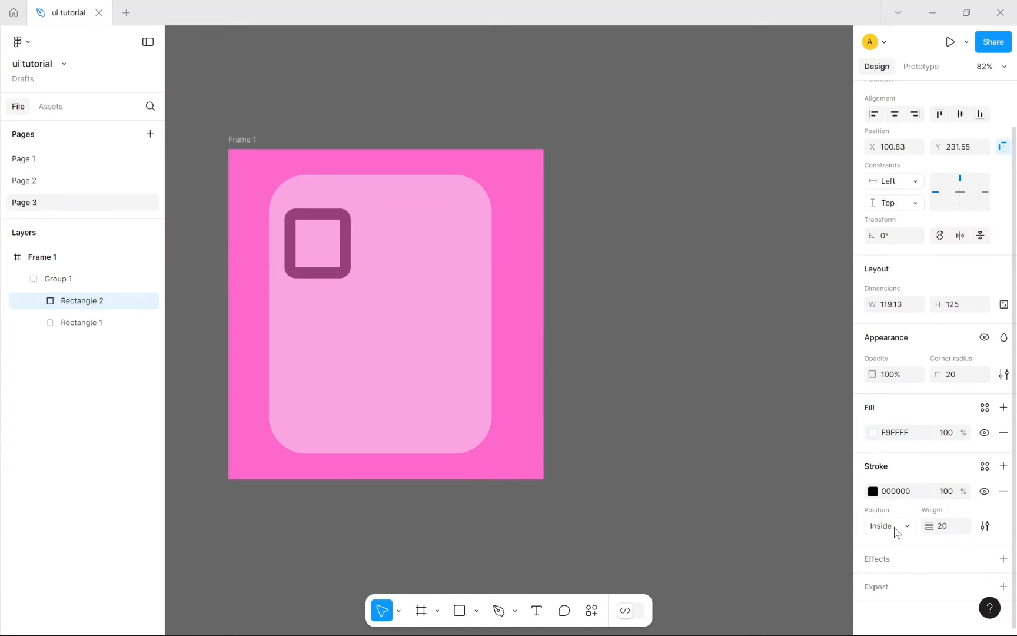
pyautogui.click(895, 527)
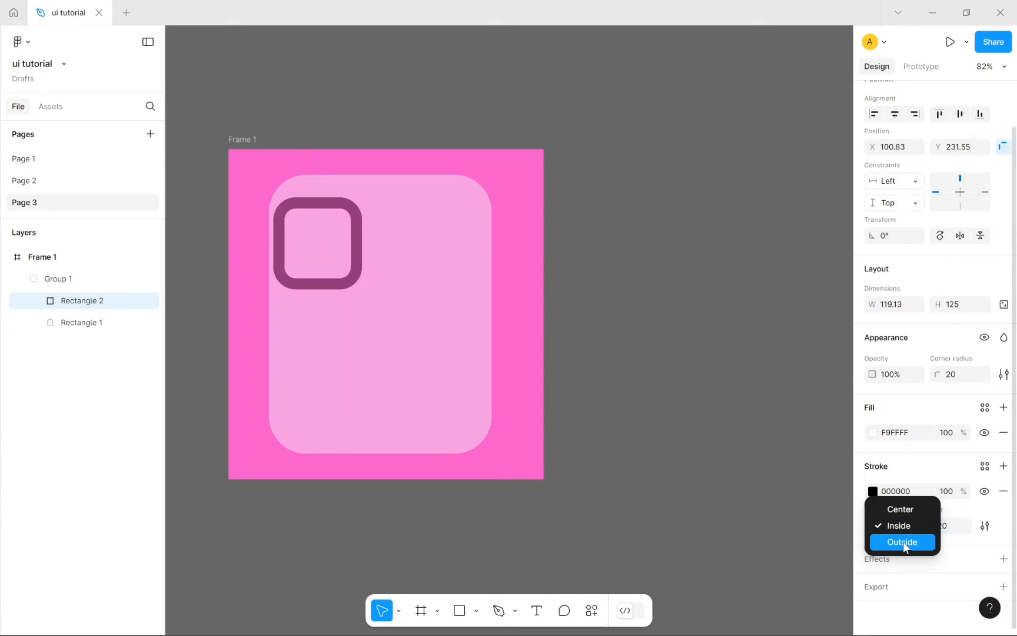
pyautogui.click(903, 542)
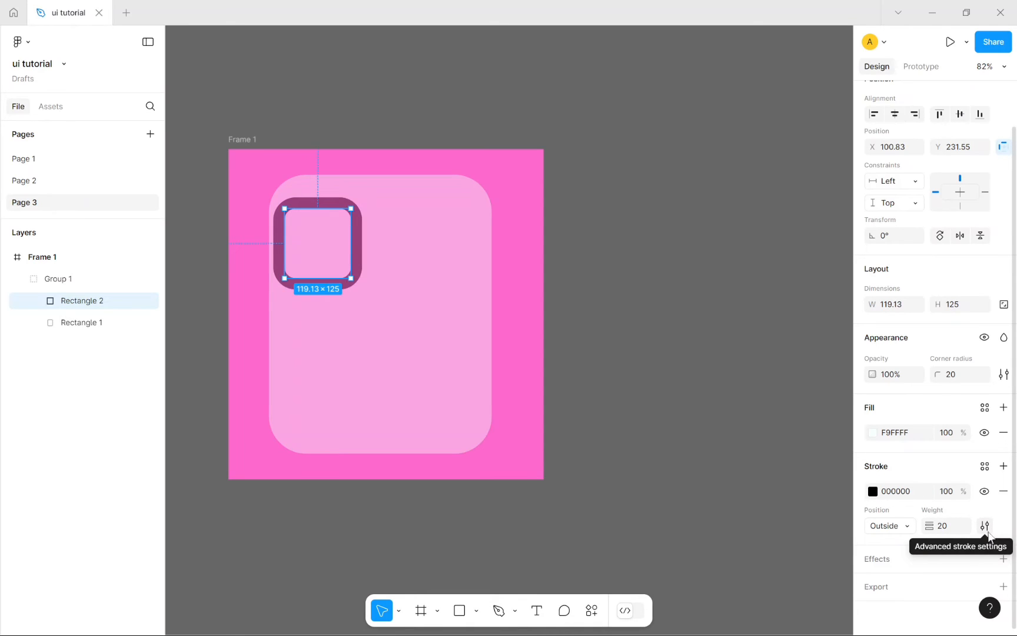
# Step: Make Rectangle 2's stroke dashed (dash 40), forming viewfinder corner brackets
pyautogui.click(985, 525)
pyautogui.click(801, 549)
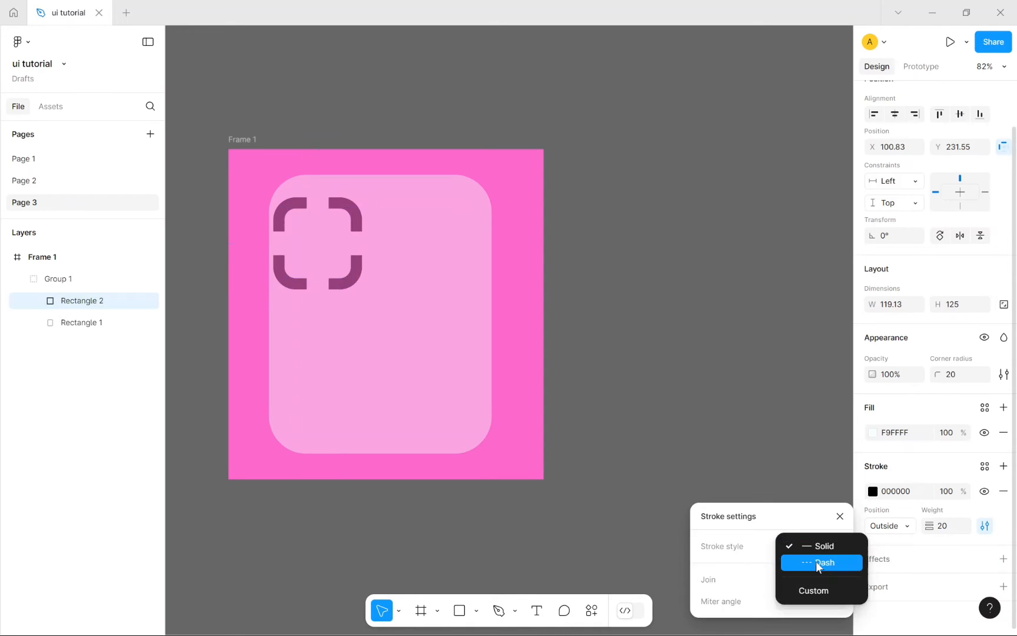
pyautogui.click(816, 561)
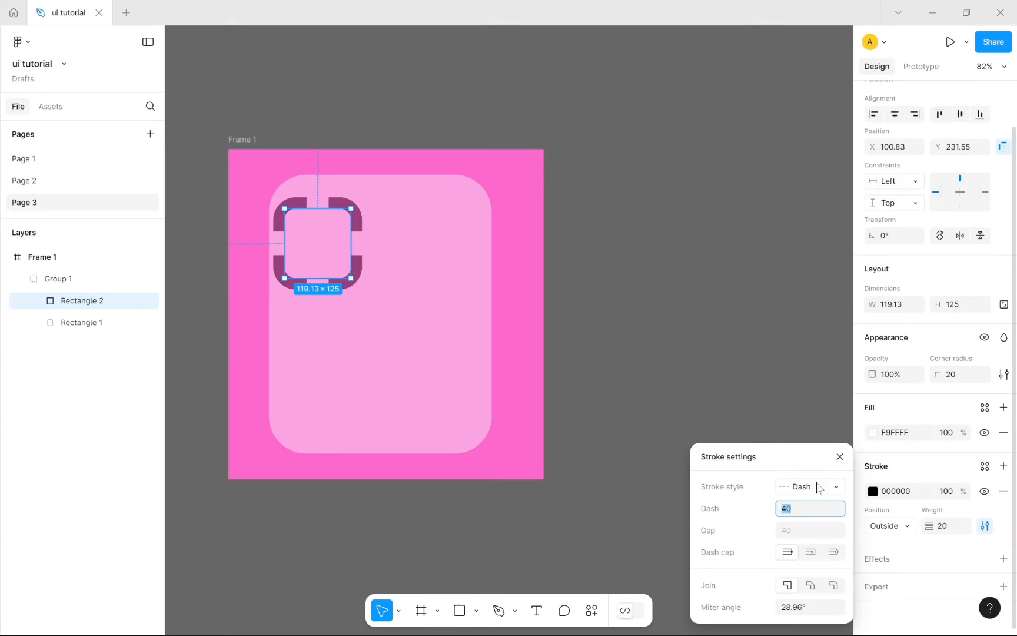
pyautogui.click(839, 457)
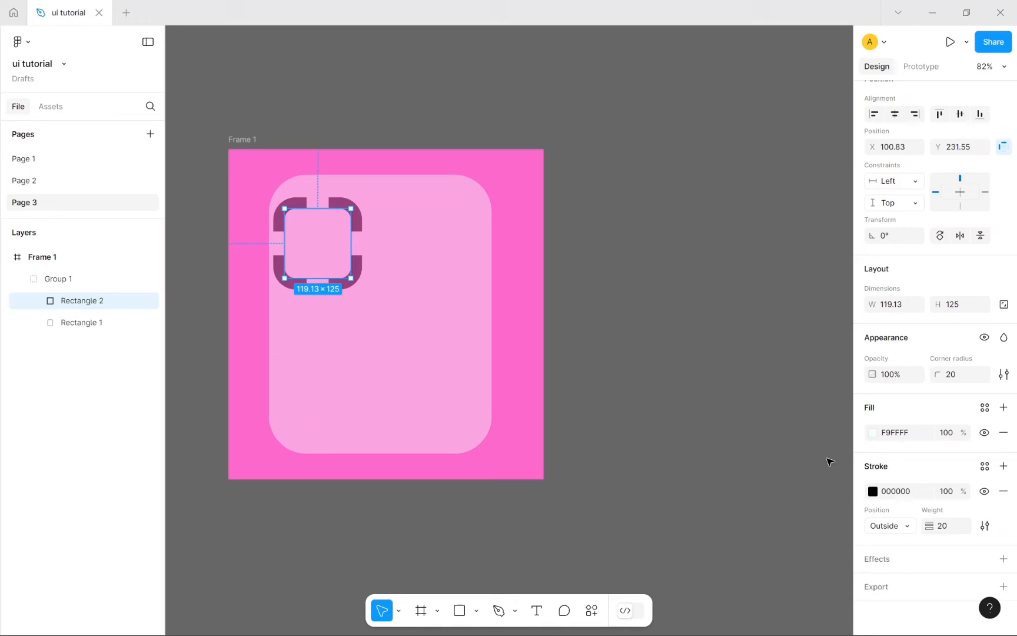
# Step: Add a Drop shadow effect to Rectangle 2
pyautogui.click(923, 565)
pyautogui.scroll(-1, 923, 568)
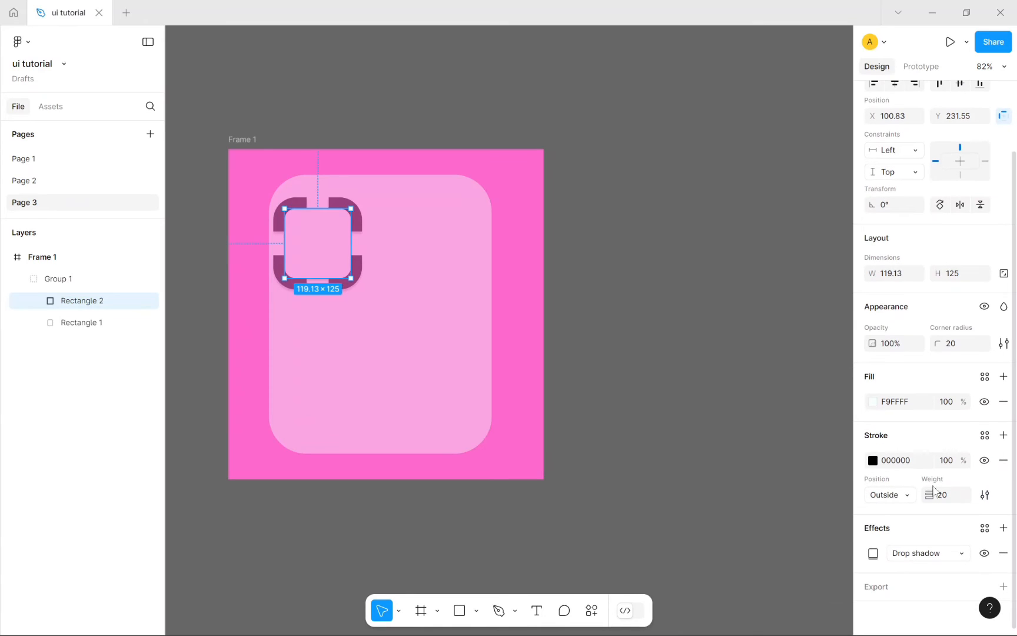
pyautogui.click(946, 557)
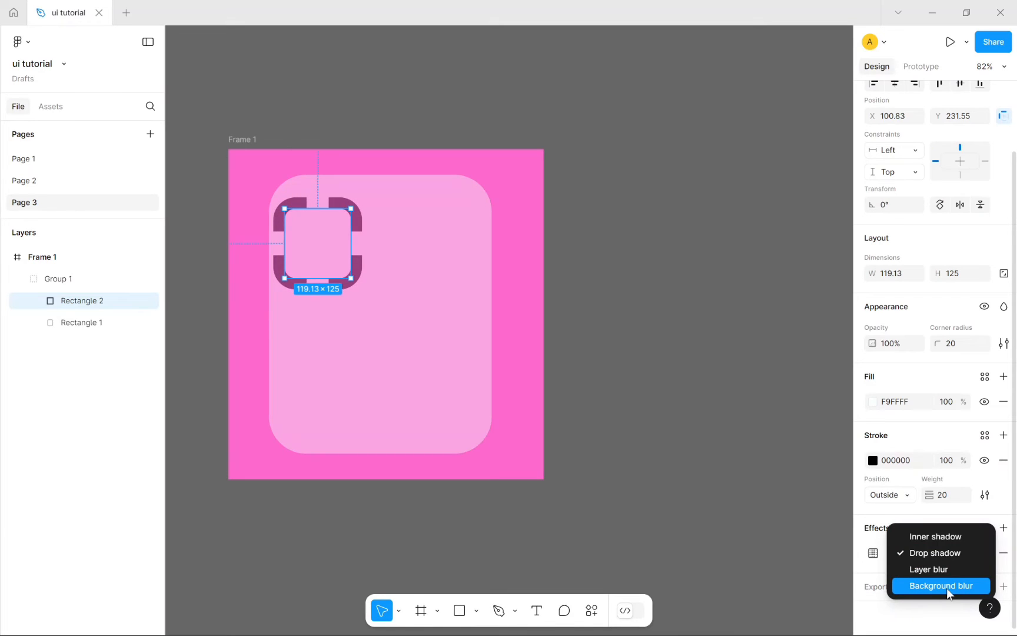
pyautogui.click(658, 450)
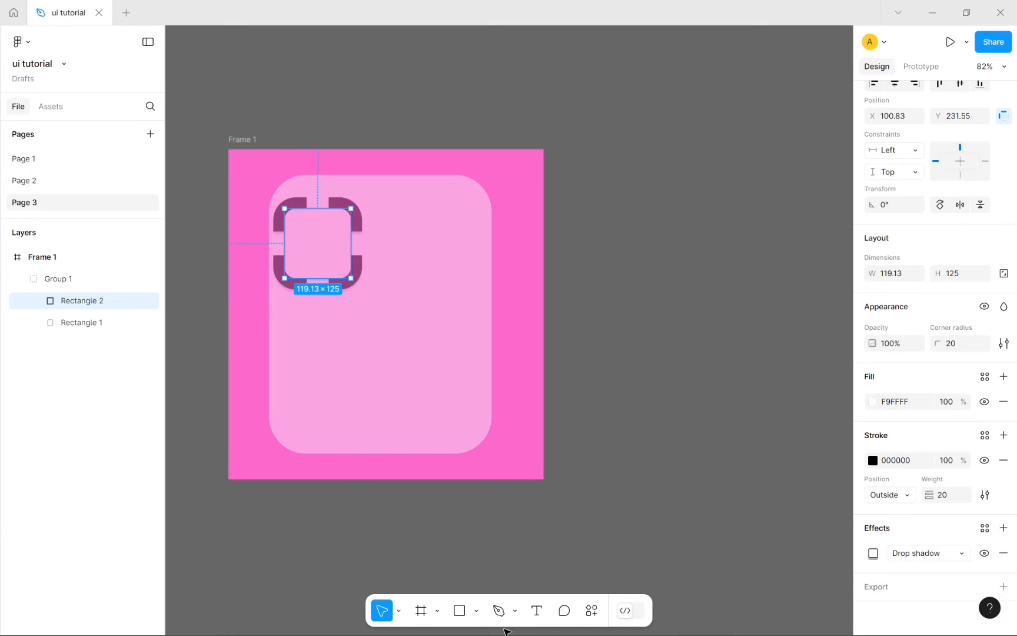
# Step: Draw a 104×102 ellipse inside the dashed bracket square as the camera lens
pyautogui.click(476, 610)
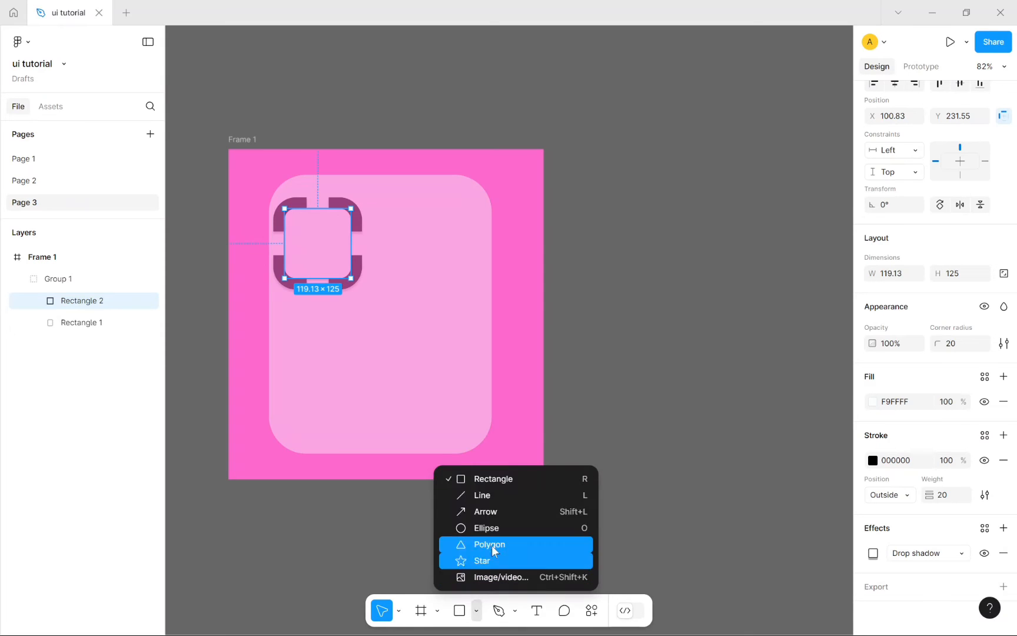
pyautogui.click(501, 528)
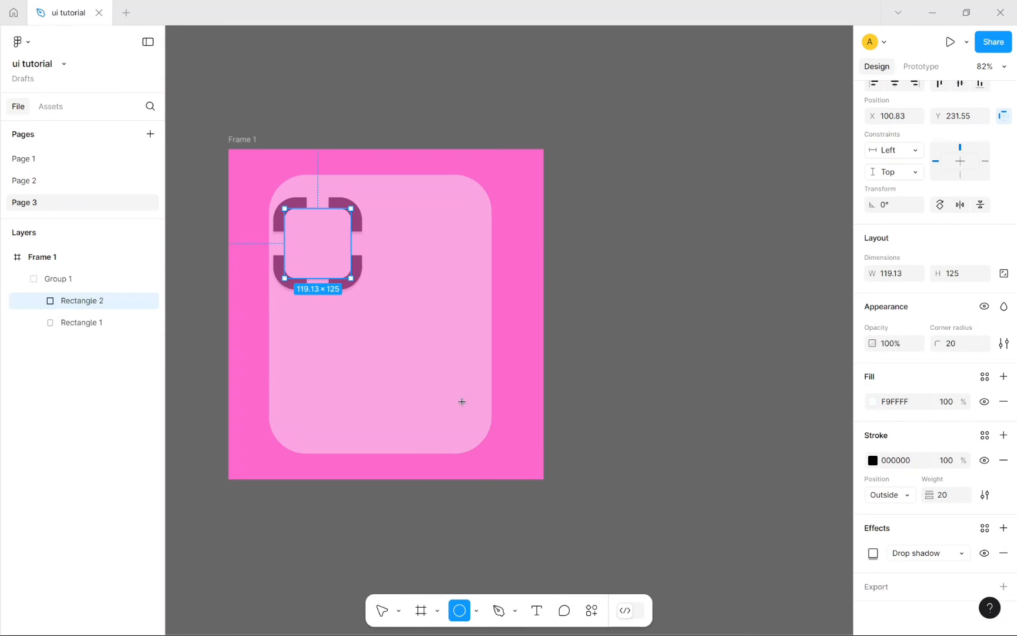
pyautogui.moveTo(461, 402); pyautogui.dragTo(313, 245)
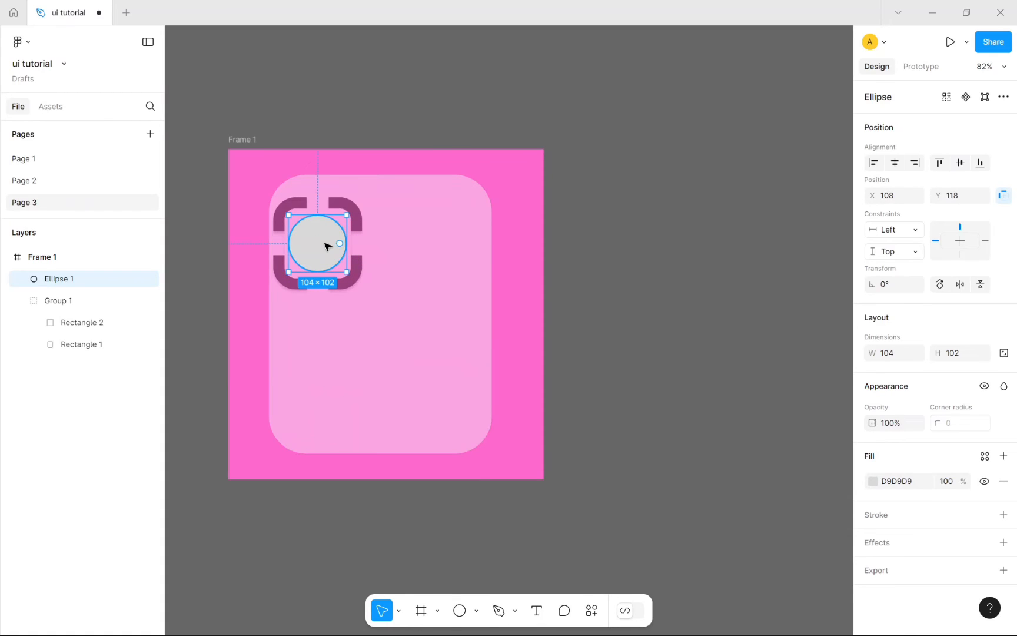
pyautogui.rightClick(327, 247)
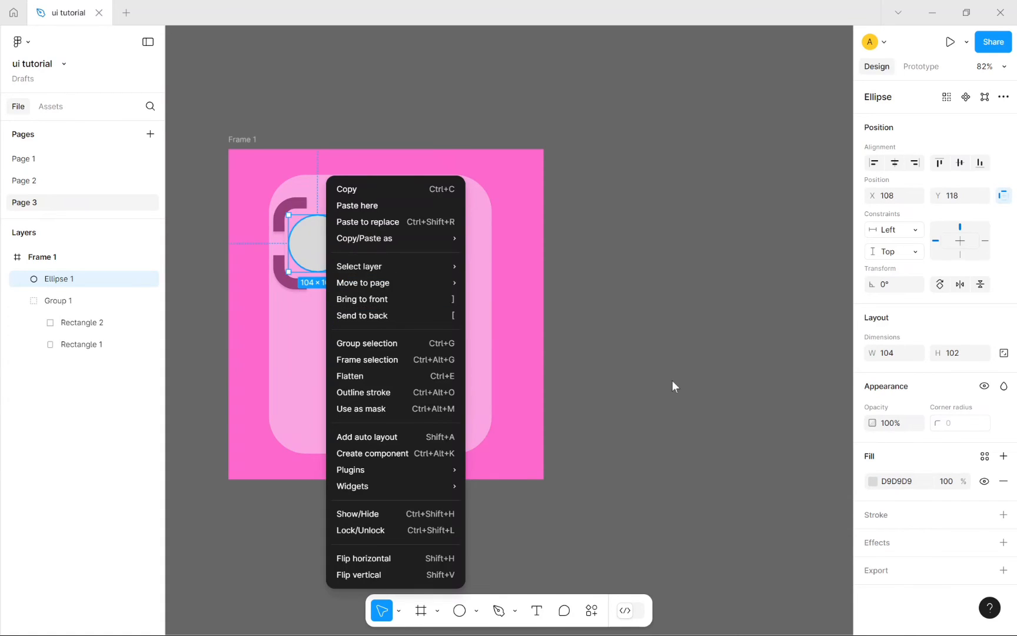
pyautogui.click(672, 381)
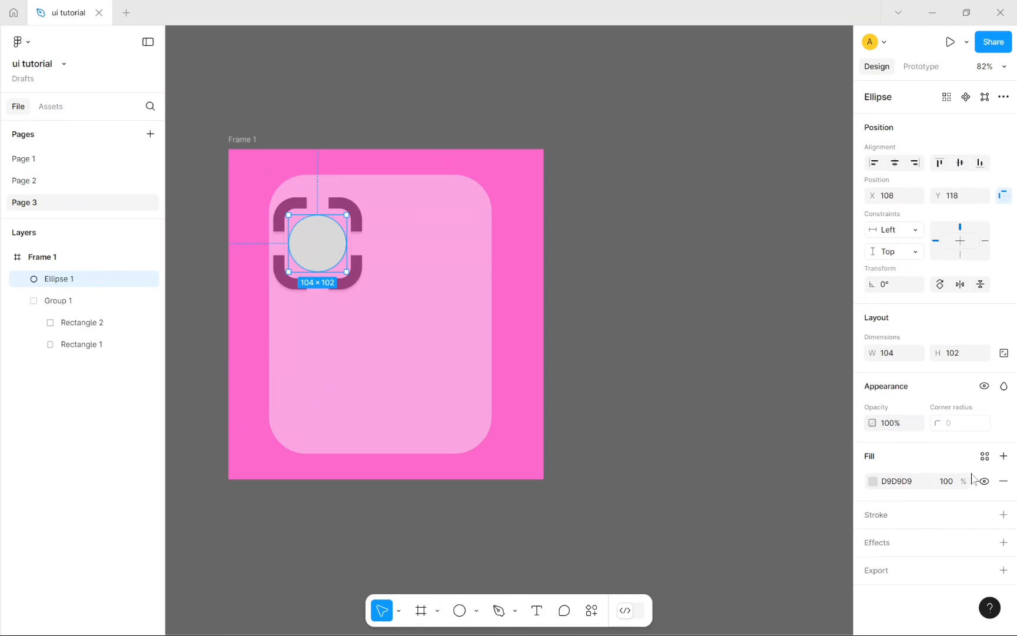
# Step: Add and remove an extra fill on the circle, keeping its grey D9D9D9 fill
pyautogui.click(1004, 456)
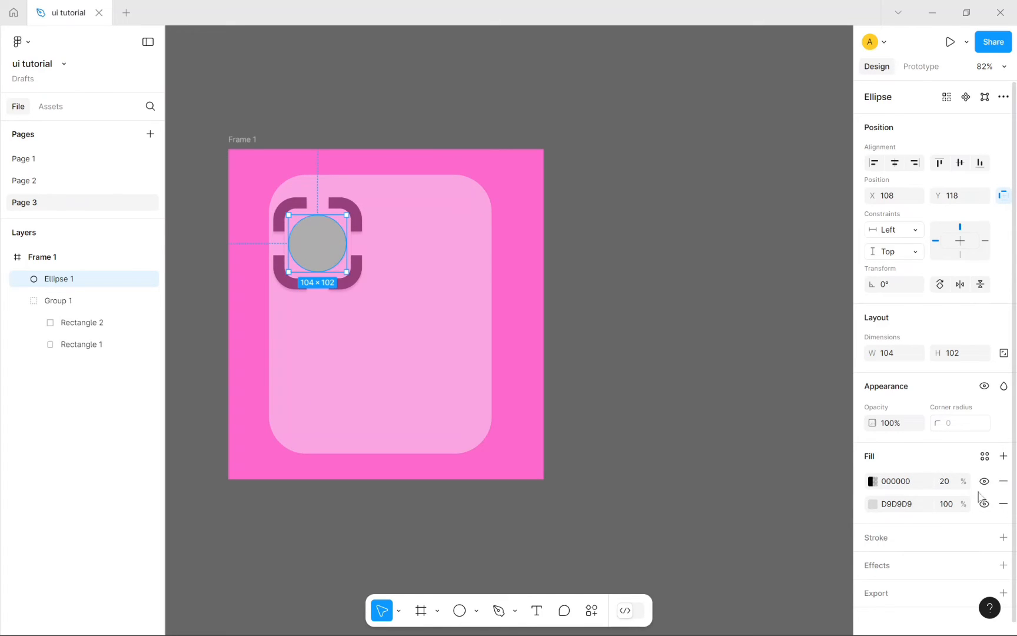
pyautogui.click(1003, 481)
pyautogui.click(896, 481)
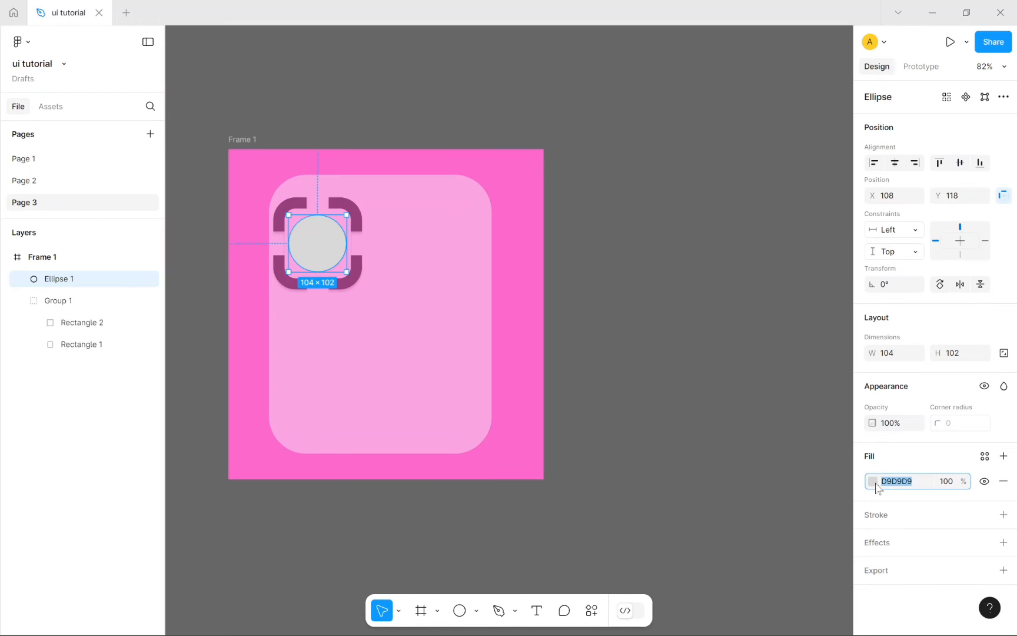
pyautogui.click(873, 481)
# Step: Make the circle's fill a linear gradient with a dark maroon 441010 stop at 14%
pyautogui.click(723, 277)
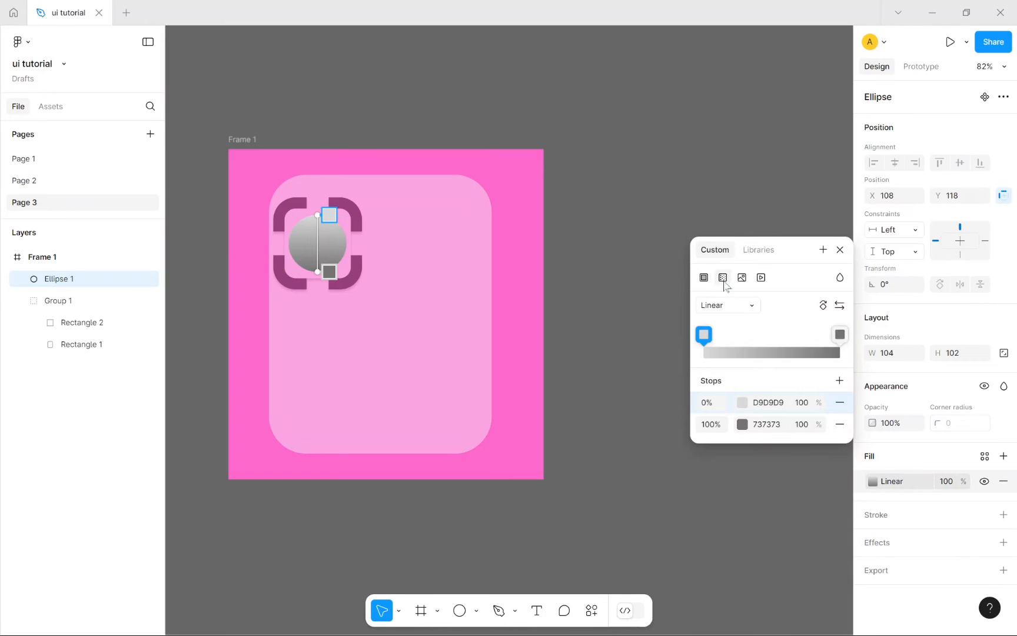
pyautogui.moveTo(706, 336); pyautogui.dragTo(722, 336)
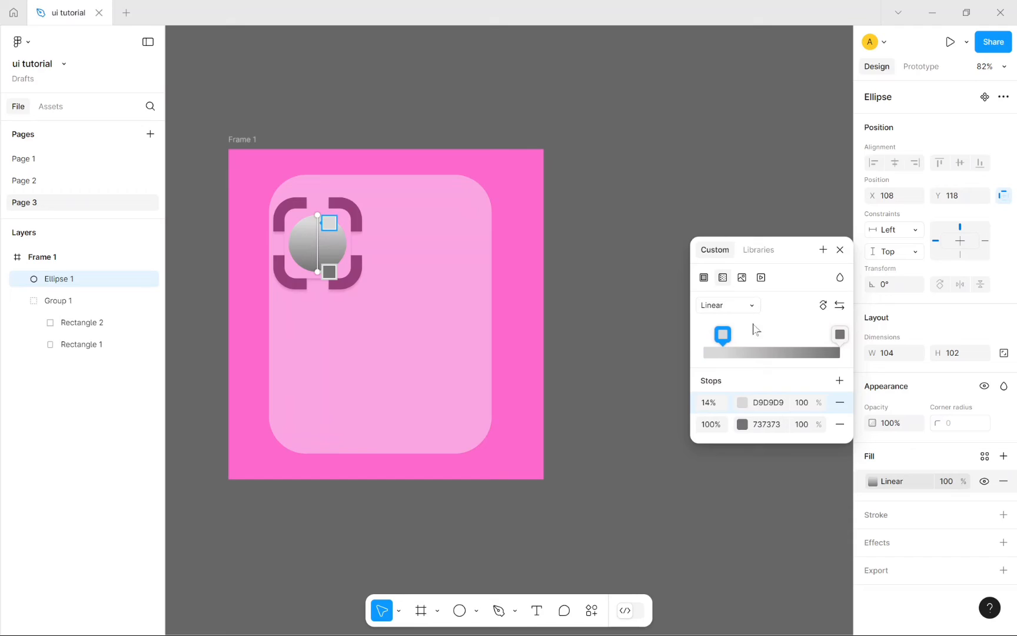
pyautogui.click(742, 407)
pyautogui.click(742, 402)
pyautogui.click(590, 331)
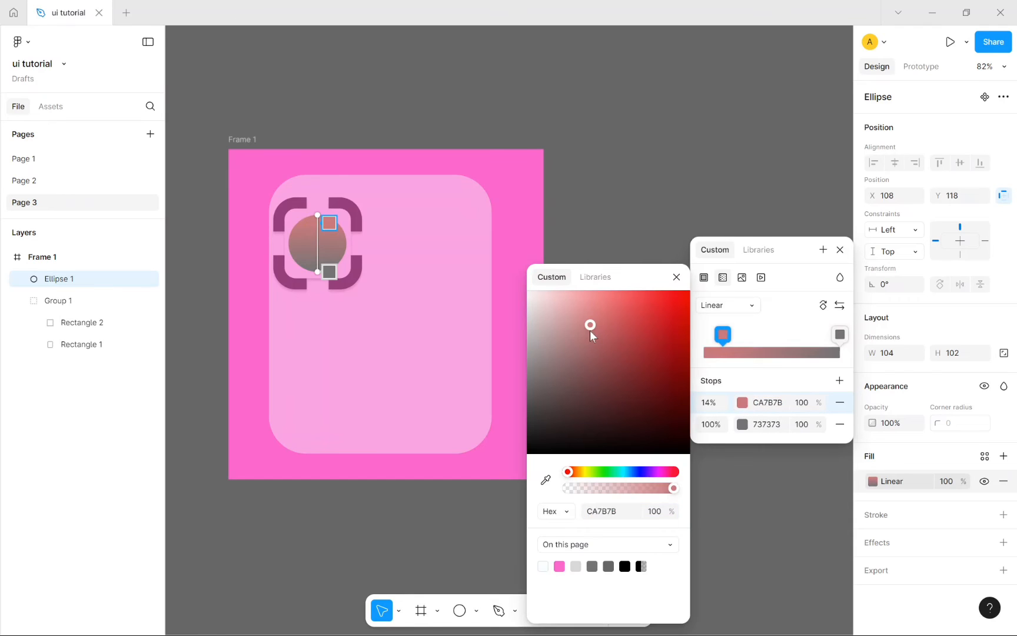
pyautogui.moveTo(590, 330); pyautogui.dragTo(652, 416)
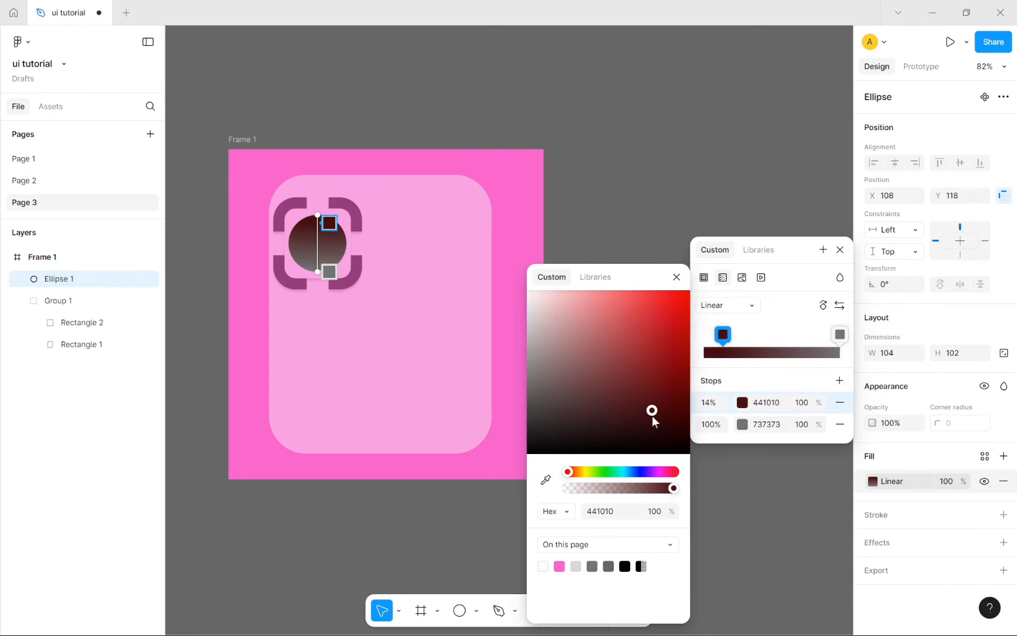
# Step: Keep the 100% gradient stop at grey 737373 after briefly trying F9FFFF
pyautogui.click(840, 335)
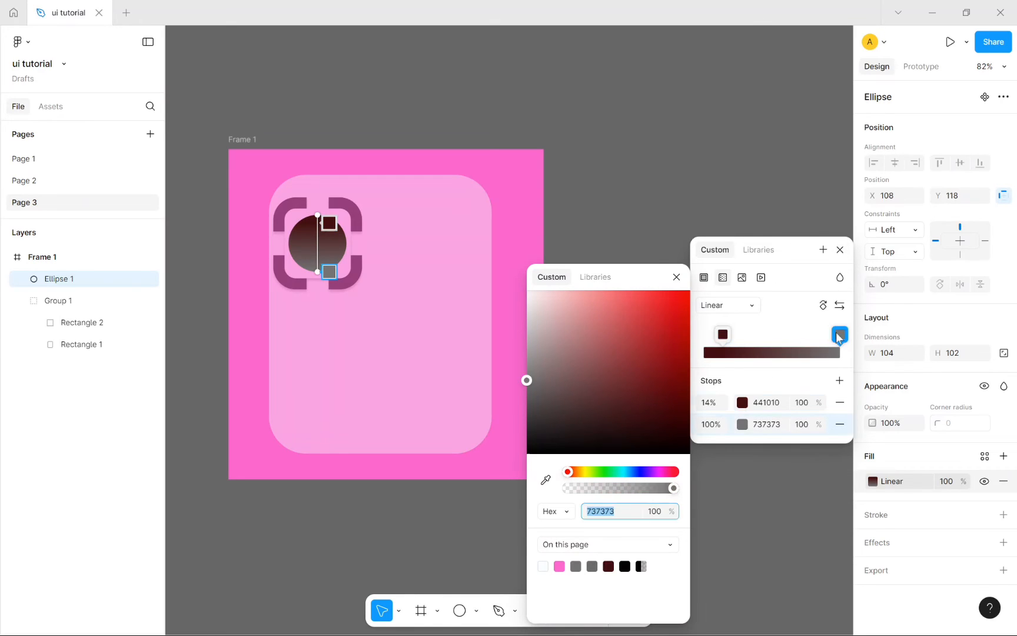
pyautogui.click(543, 566)
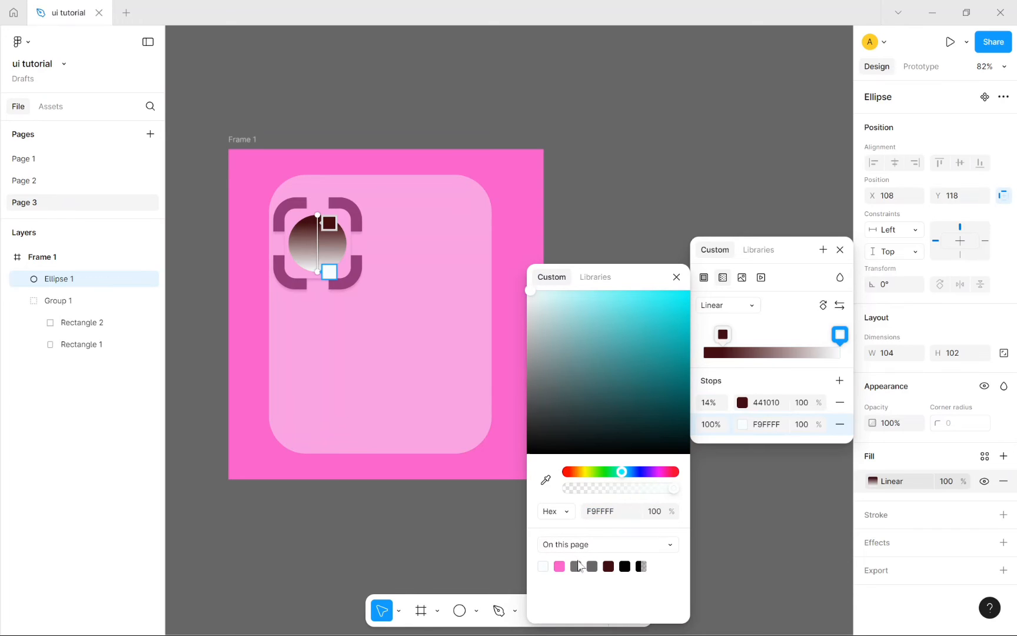
pyautogui.click(576, 565)
pyautogui.click(840, 250)
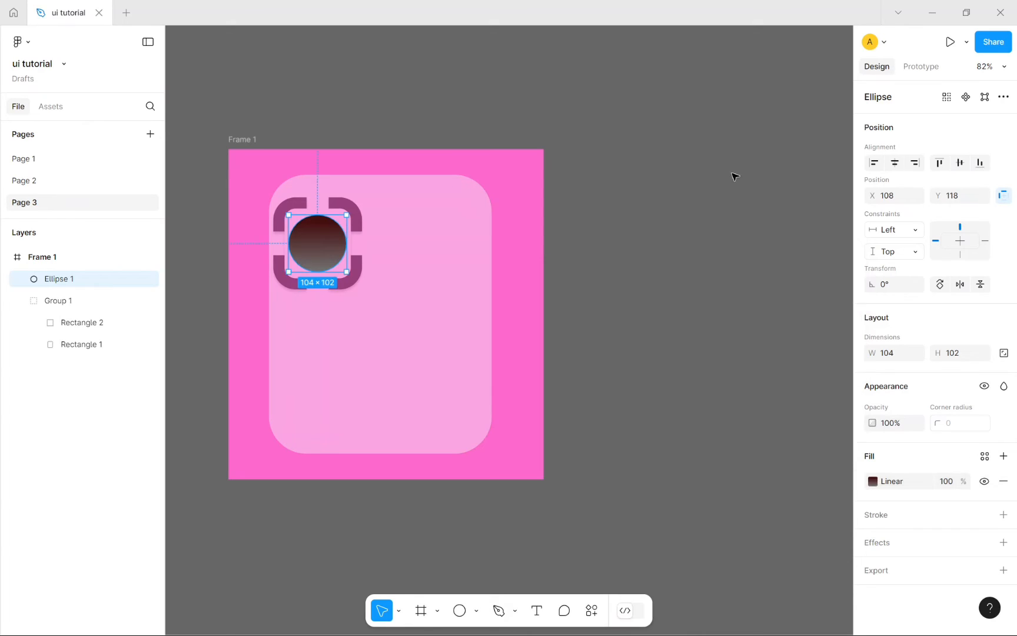
pyautogui.click(665, 188)
pyautogui.click(331, 243)
pyautogui.click(1003, 515)
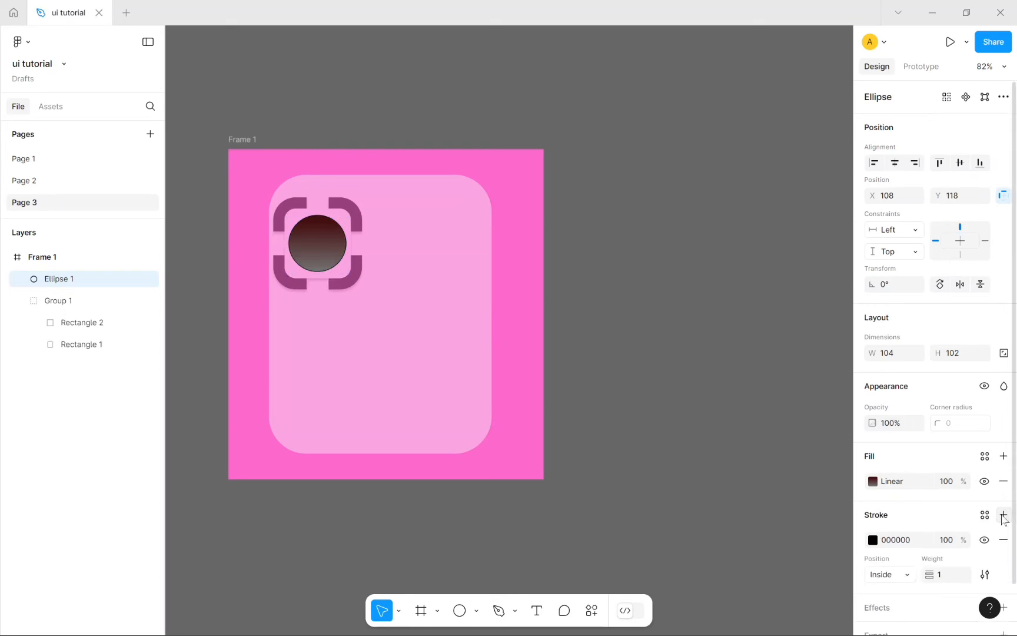
pyautogui.click(953, 580)
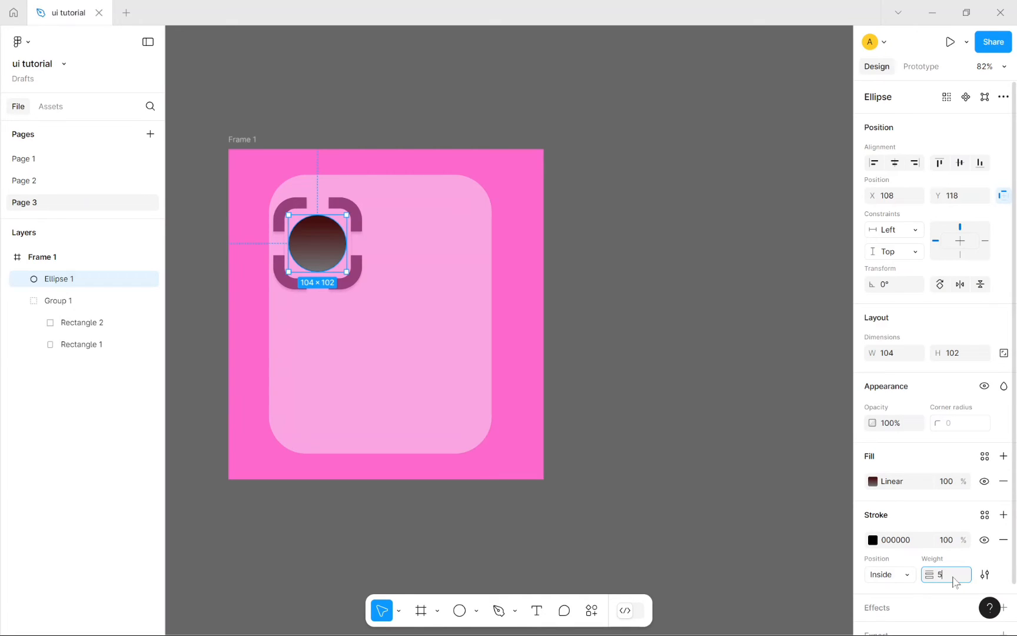
pyautogui.click(899, 541)
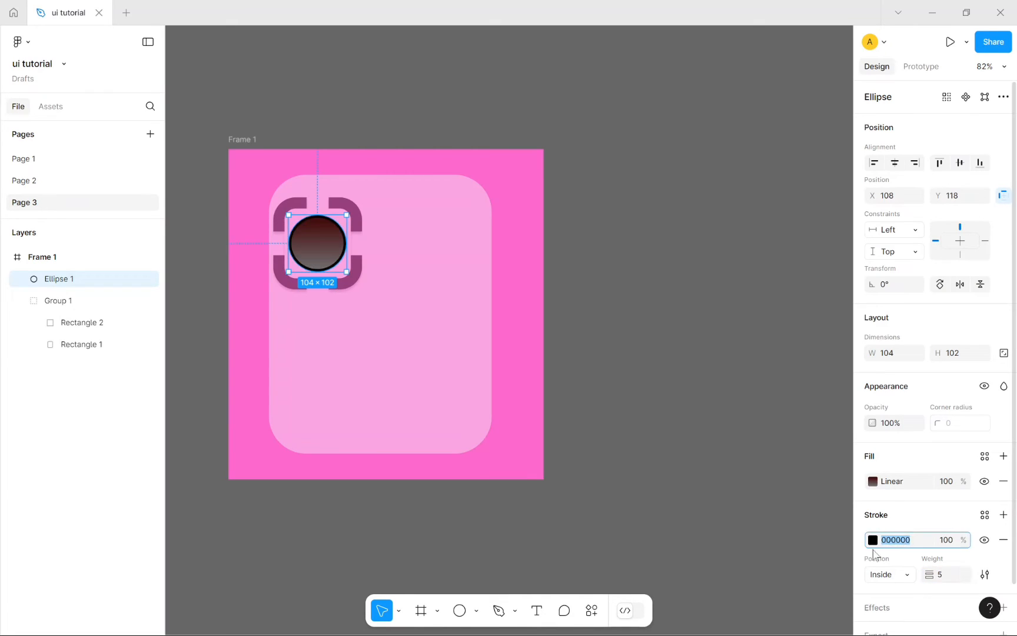
pyautogui.click(873, 540)
pyautogui.click(800, 363)
pyautogui.click(842, 294)
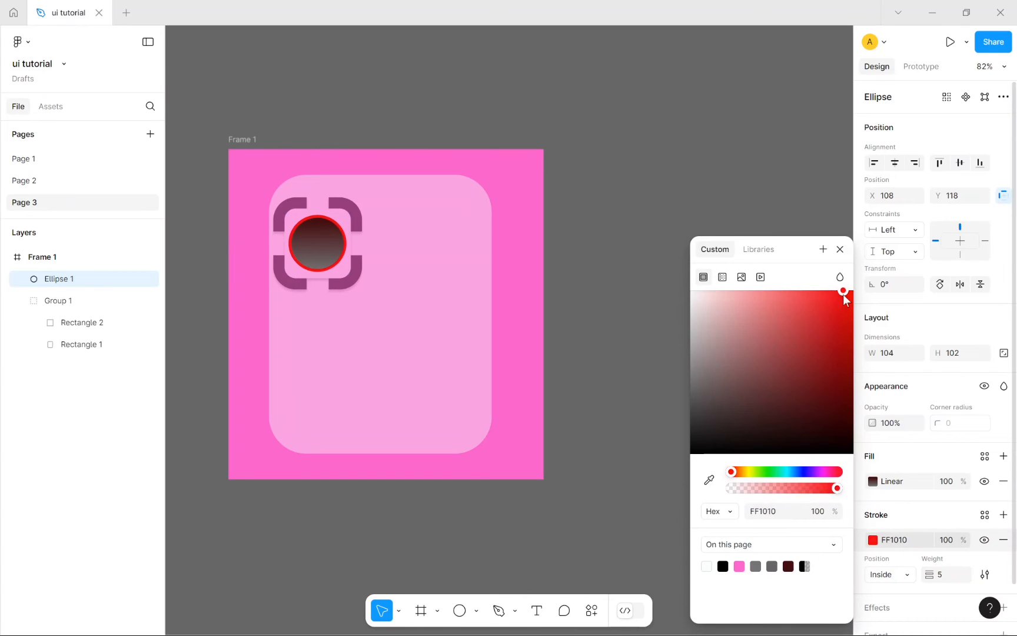
pyautogui.click(746, 172)
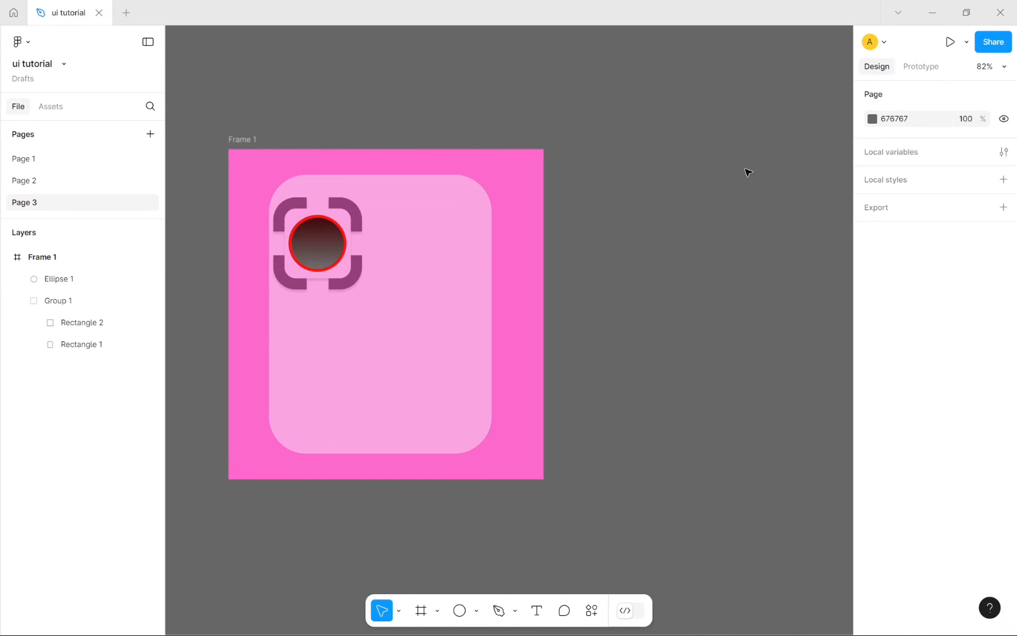
pyautogui.click(327, 247)
pyautogui.click(873, 540)
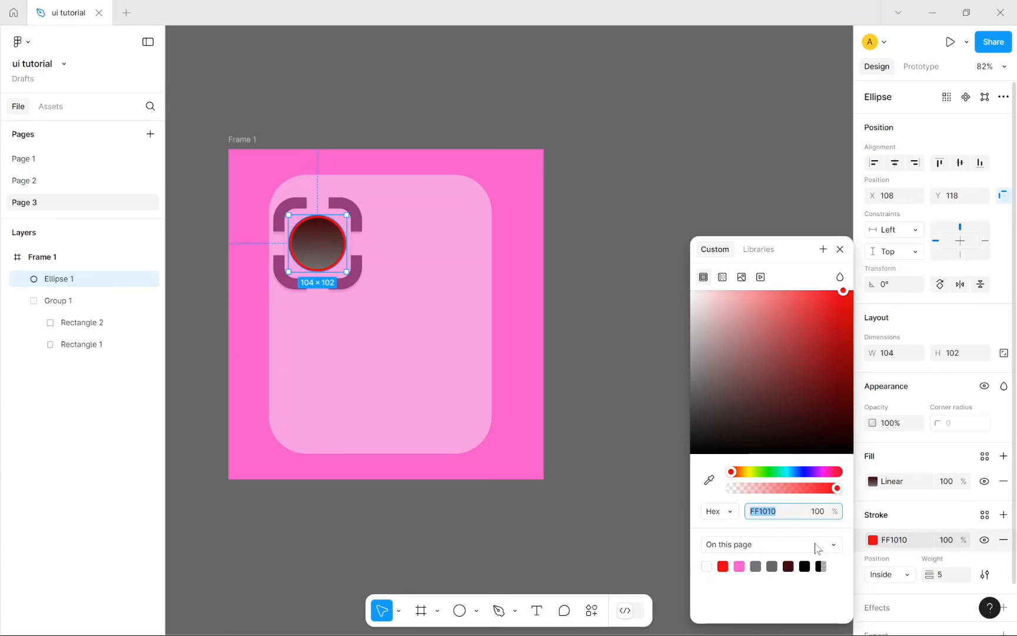
pyautogui.click(706, 568)
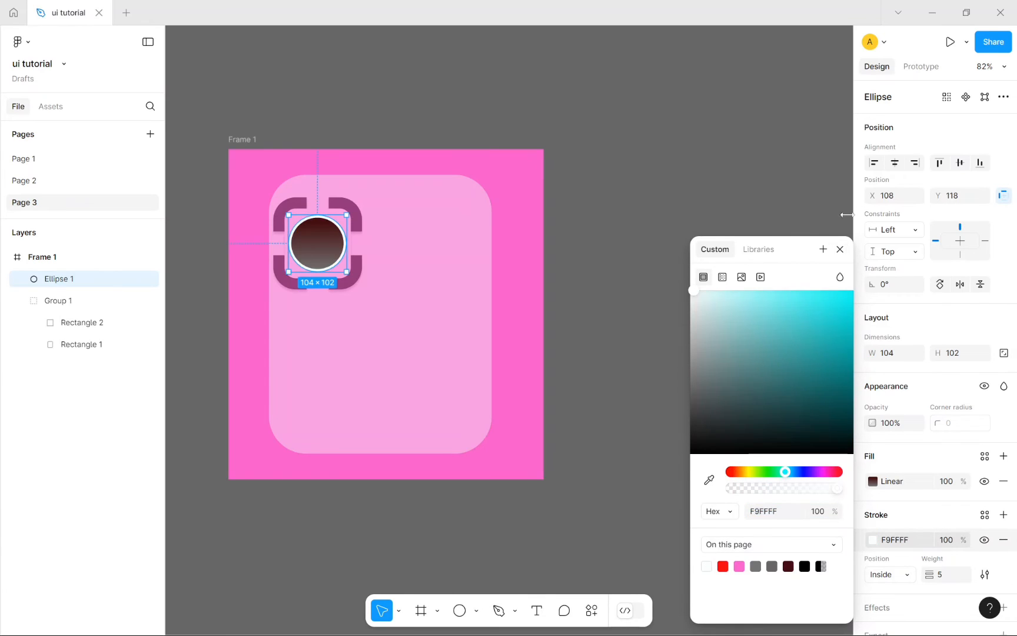
pyautogui.click(840, 249)
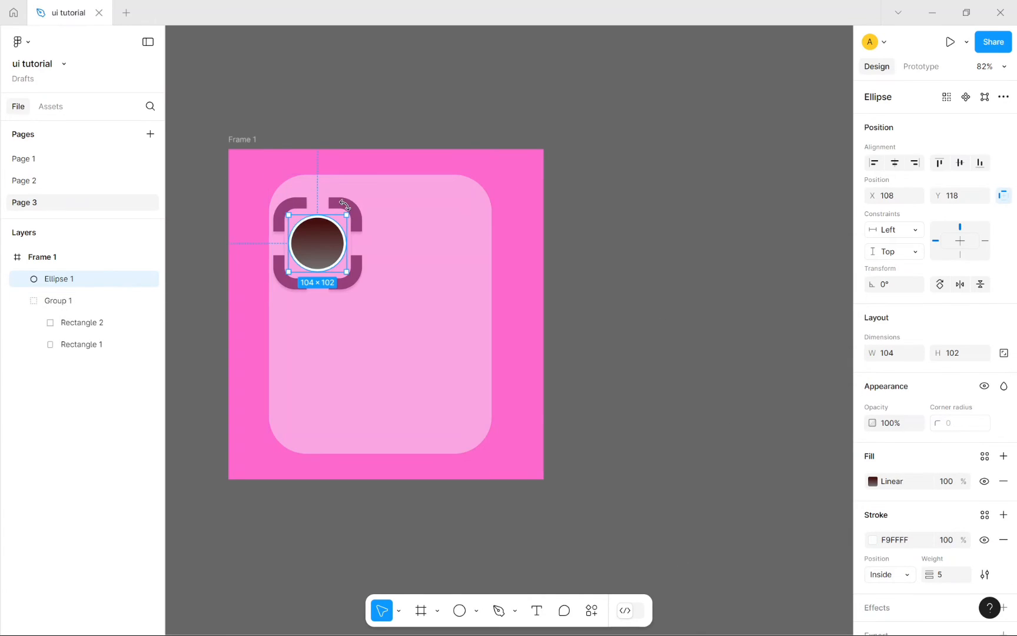
pyautogui.click(818, 300)
pyautogui.click(58, 278)
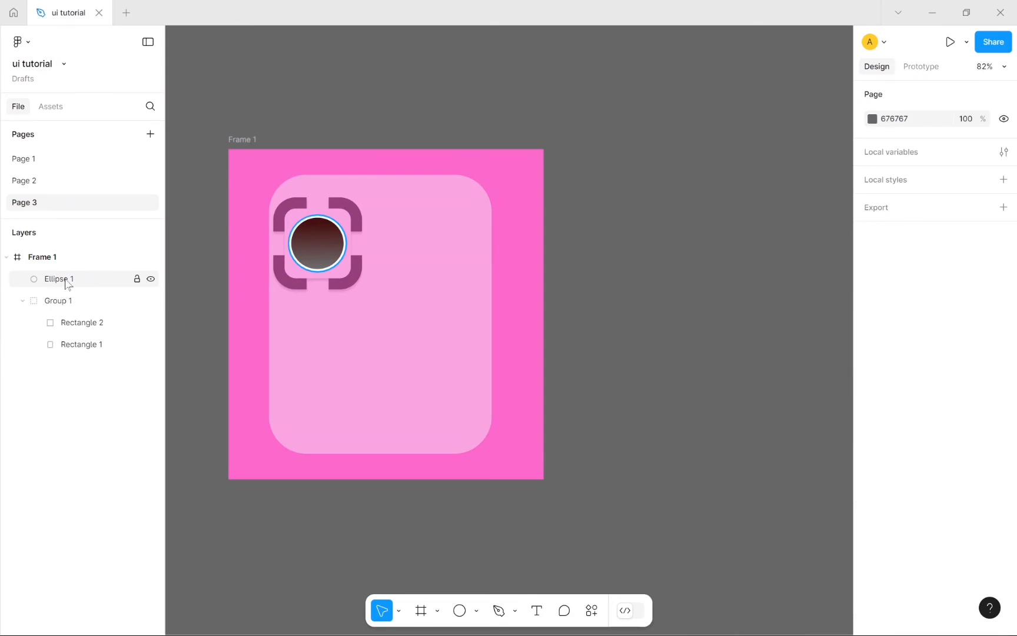
pyautogui.moveTo(73, 306)
pyautogui.mouseDown()
pyautogui.moveTo(77, 336)
pyautogui.moveTo(73, 313)
pyautogui.mouseUp()
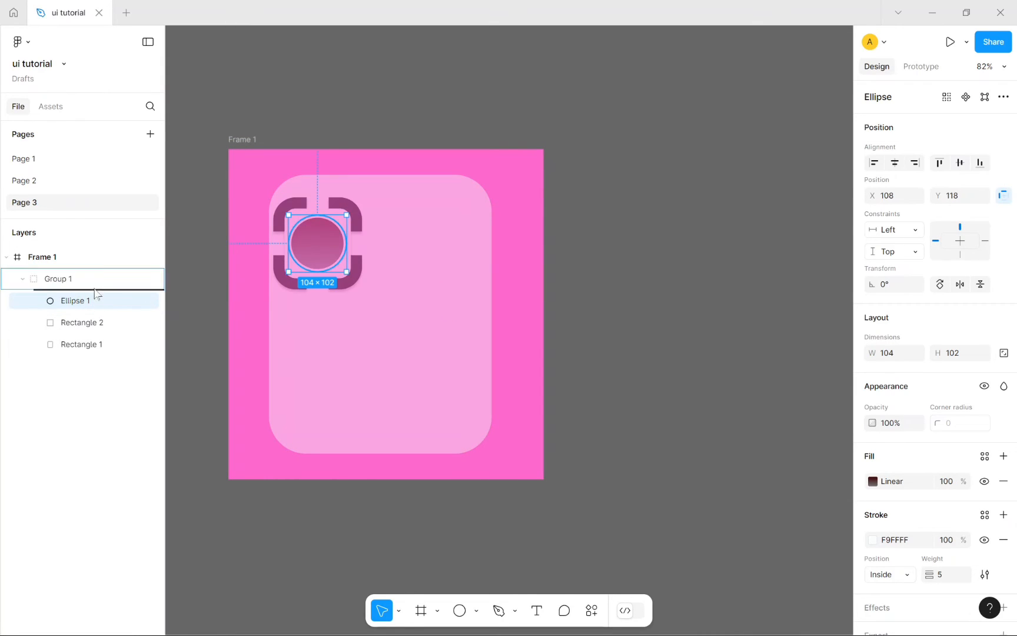
pyautogui.moveTo(96, 263); pyautogui.dragTo(100, 274)
pyautogui.click(651, 309)
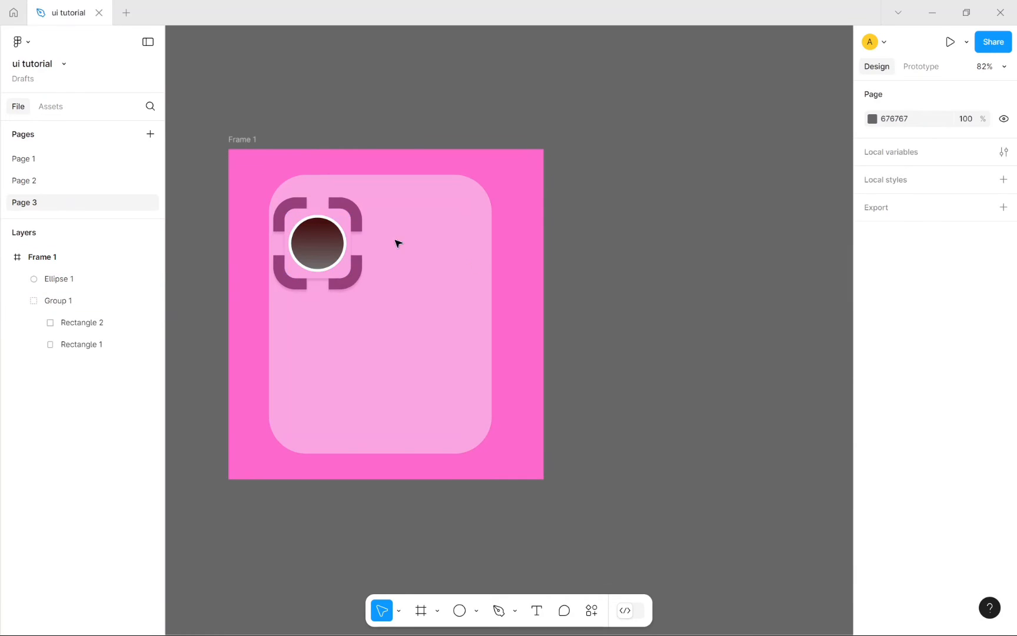
pyautogui.doubleClick(346, 217)
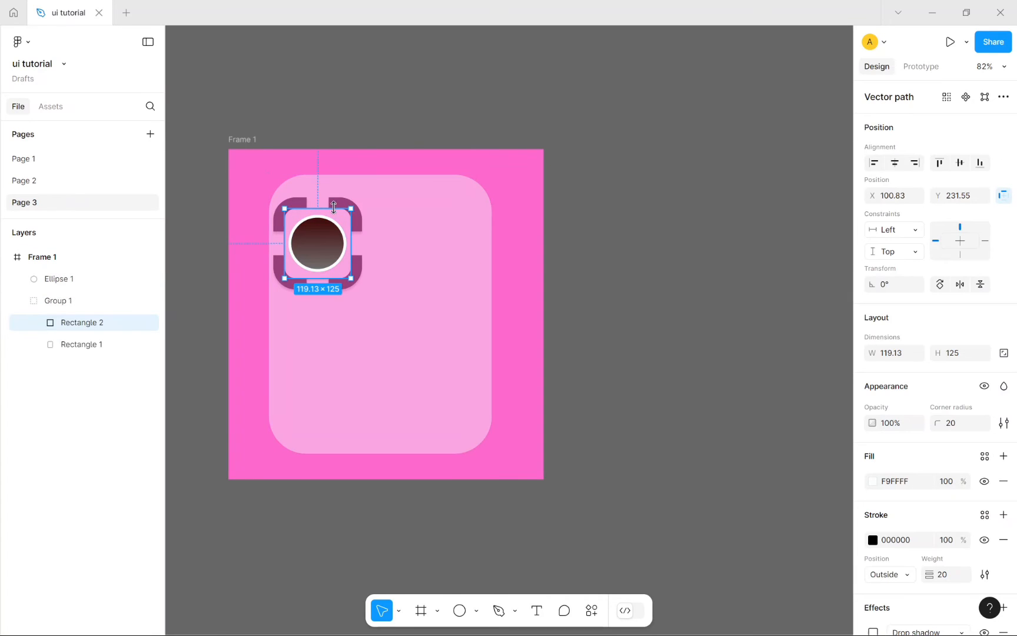
# Step: Switch Rectangle 2's effect from Drop shadow to Layer blur and move Ellipse 1 into Group 1 between the rectangles
pyautogui.click(107, 345)
pyautogui.click(103, 312)
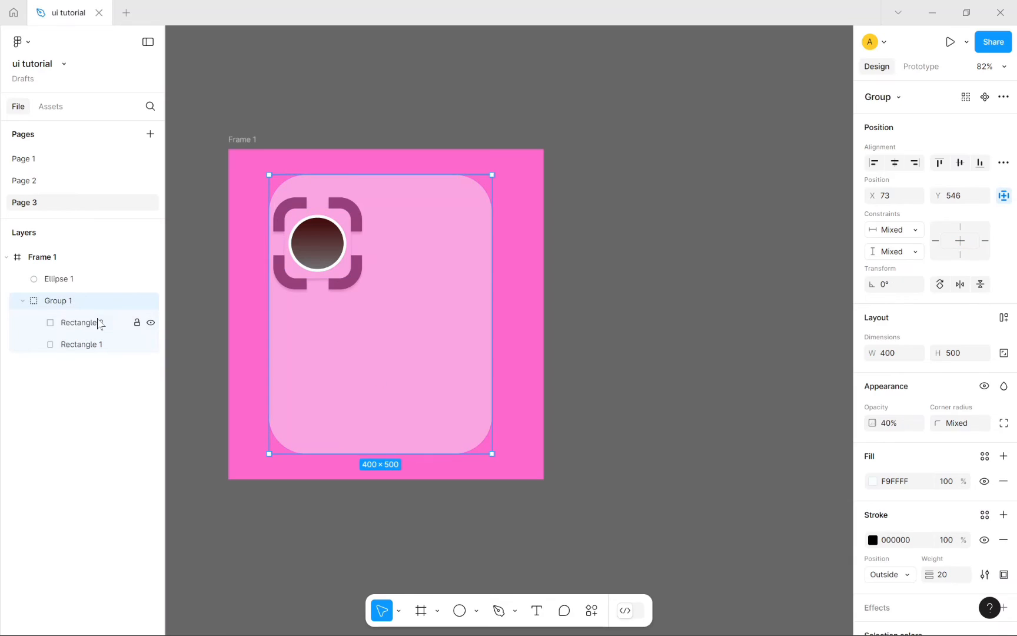
pyautogui.click(100, 323)
pyautogui.scroll(-3, 970, 501)
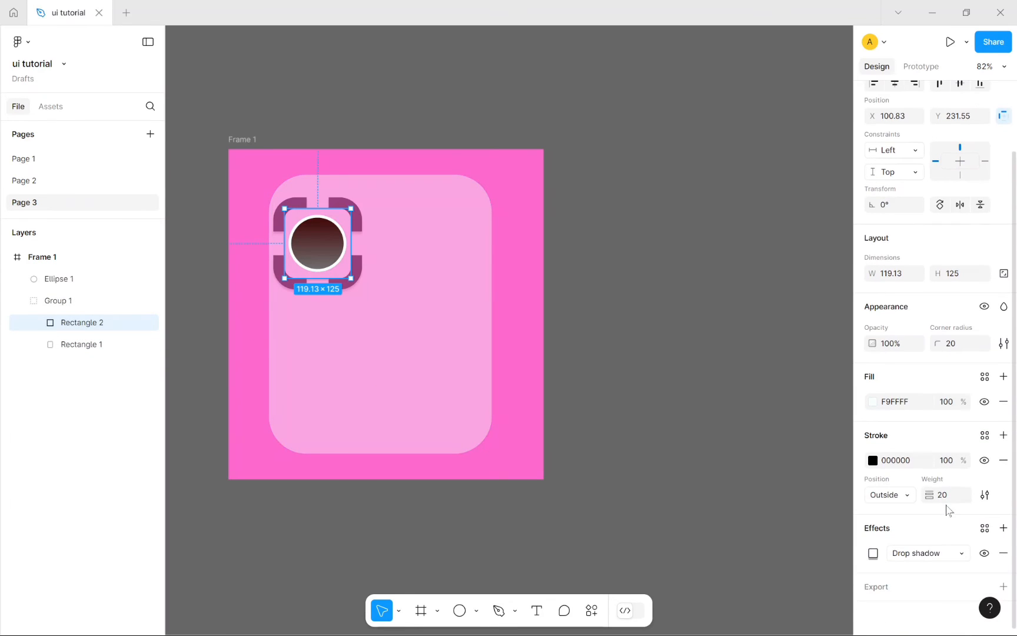
pyautogui.click(929, 552)
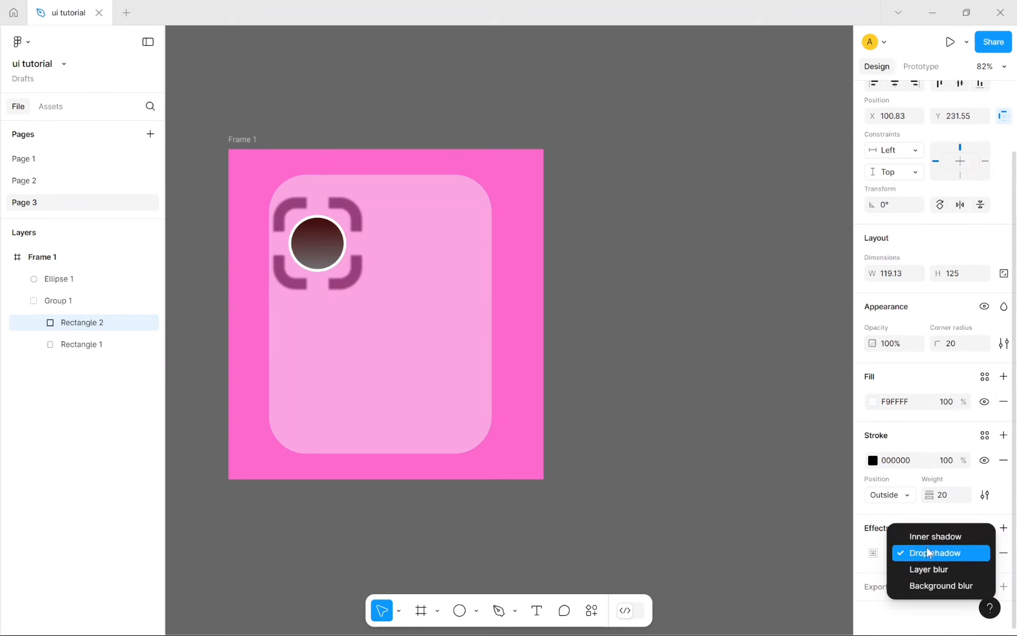
pyautogui.click(943, 574)
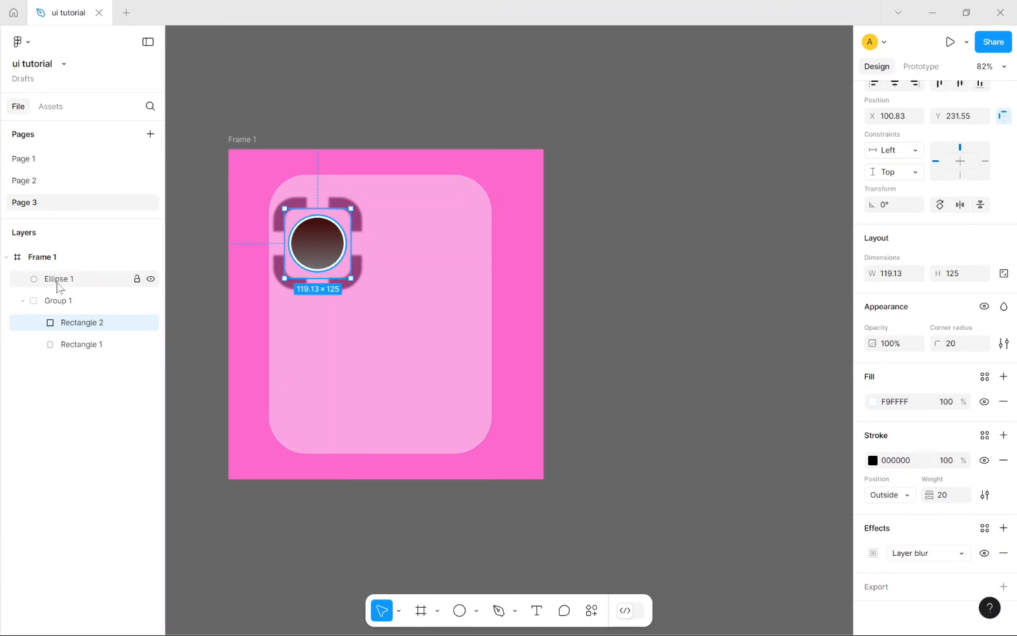
pyautogui.moveTo(59, 287); pyautogui.dragTo(95, 374)
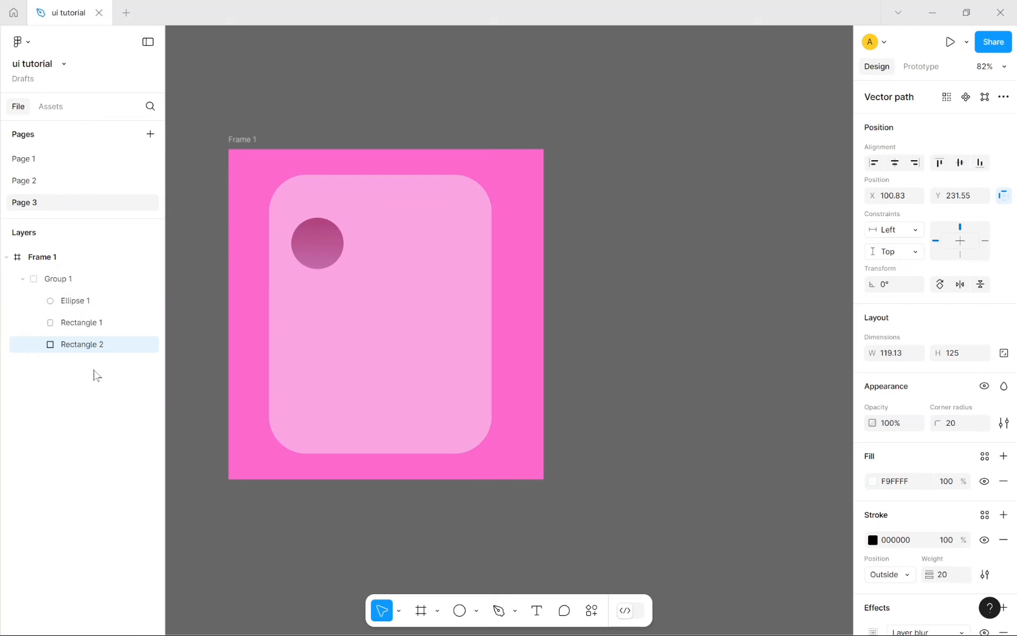
# Step: Stack Rectangle 2 above Ellipse 1 in the card group and set its opacity to 40%
pyautogui.click(85, 325)
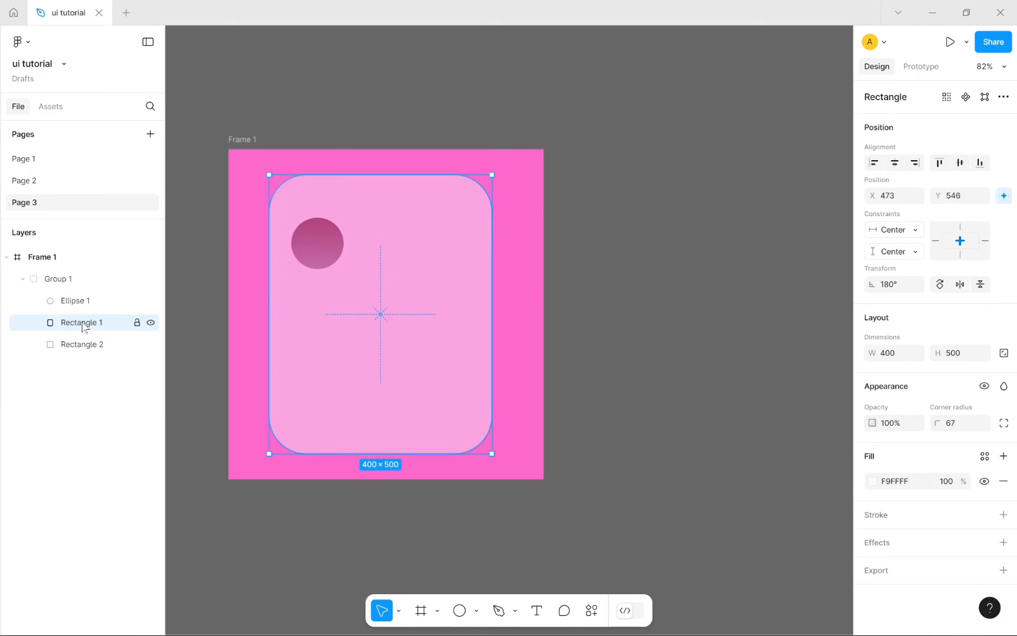
pyautogui.moveTo(83, 344); pyautogui.dragTo(83, 296)
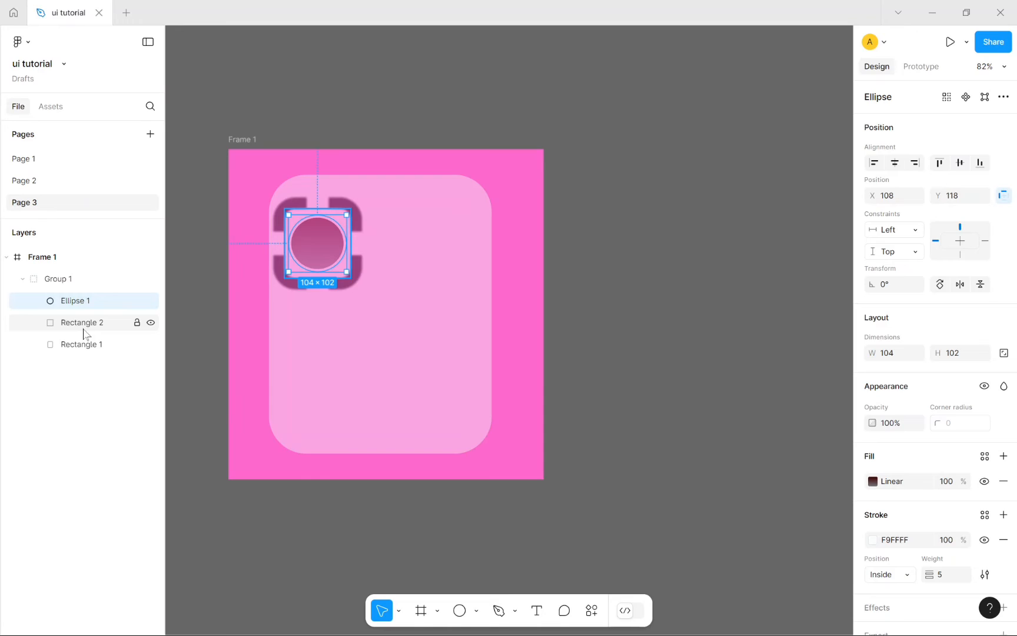
pyautogui.moveTo(84, 330); pyautogui.dragTo(87, 296)
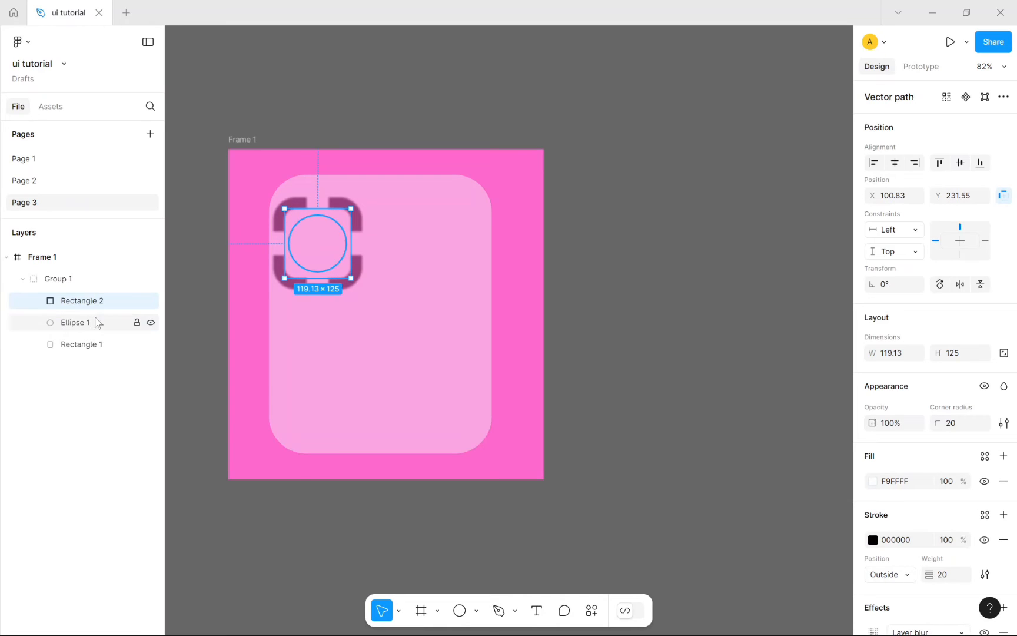
pyautogui.click(911, 428)
pyautogui.press('BackSpace')
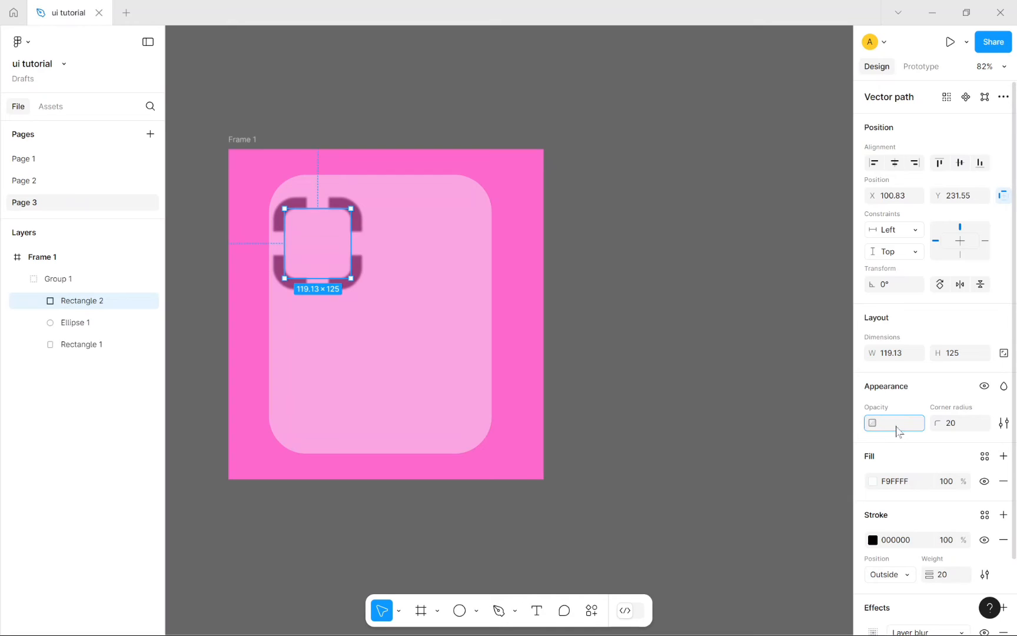
pyautogui.write('40')
pyautogui.press('Return')
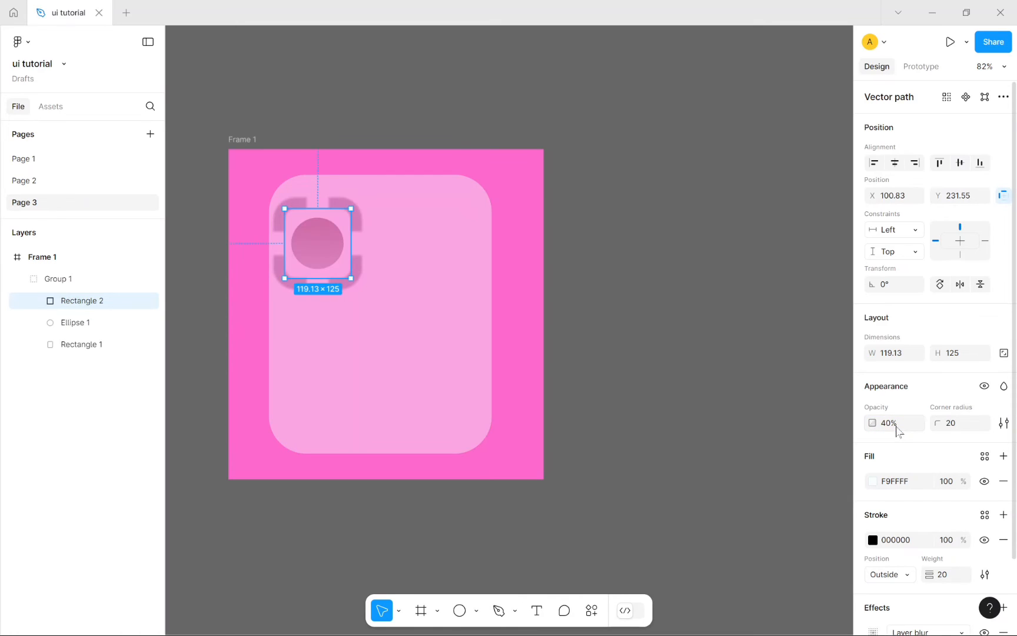
# Step: Add a 1x PNG export setting to the bracket shape
pyautogui.click(689, 360)
pyautogui.doubleClick(325, 243)
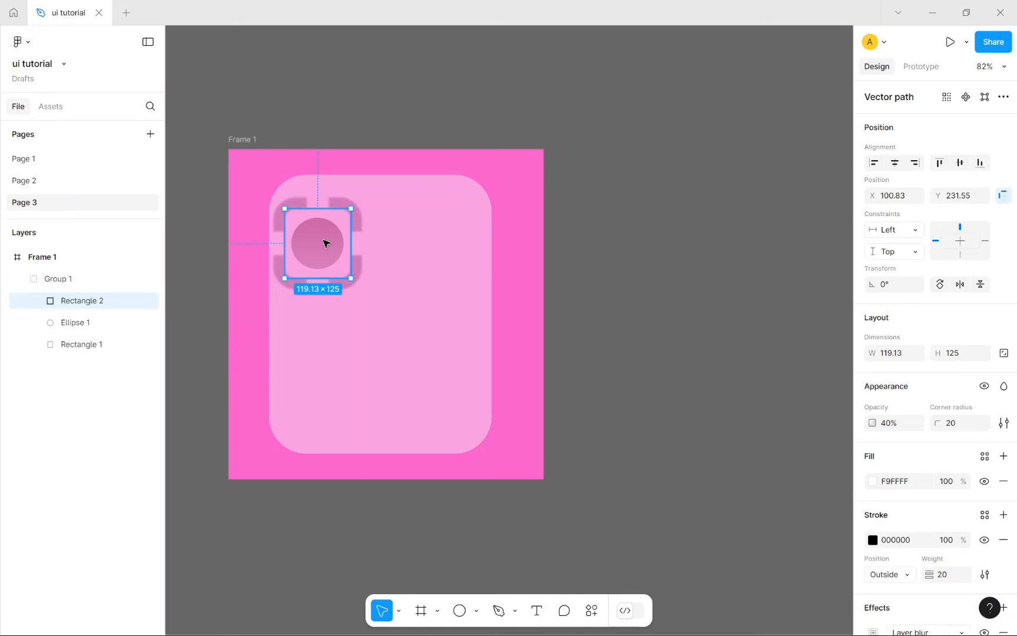
pyautogui.scroll(-3, 940, 583)
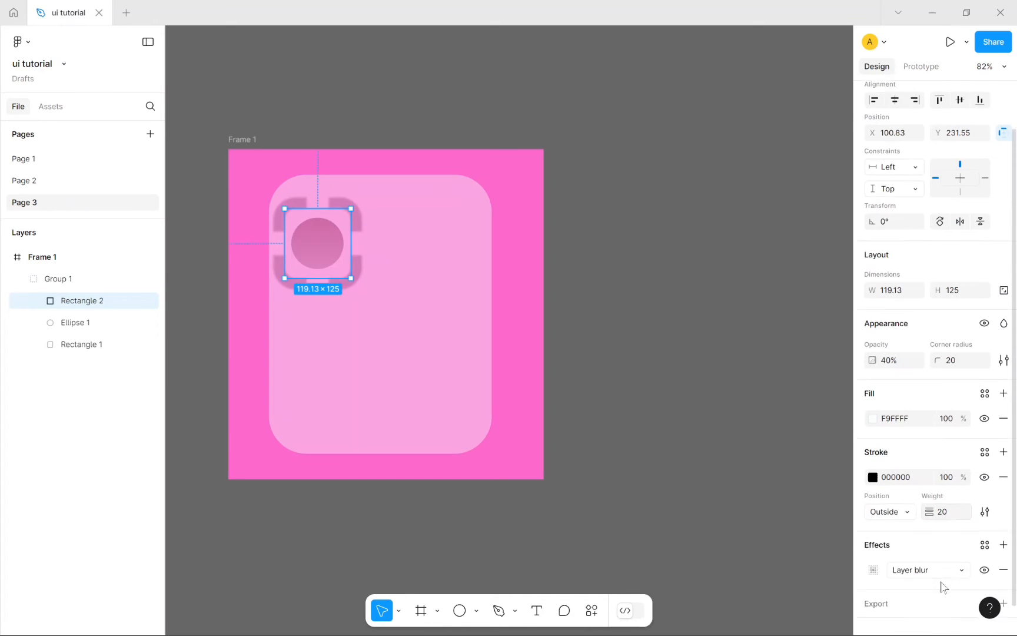
pyautogui.click(934, 556)
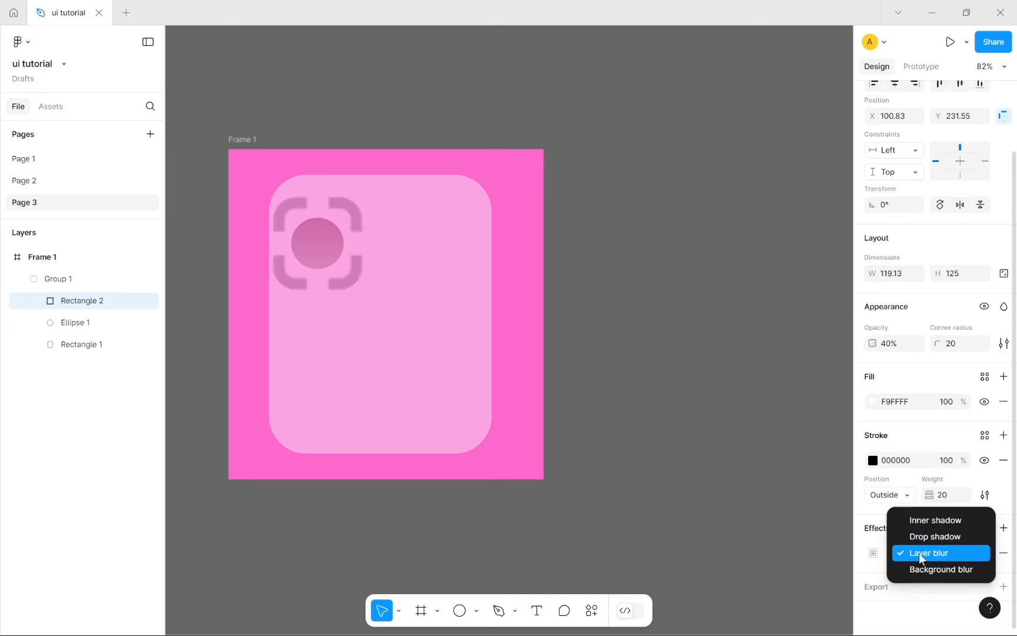
pyautogui.press('Escape')
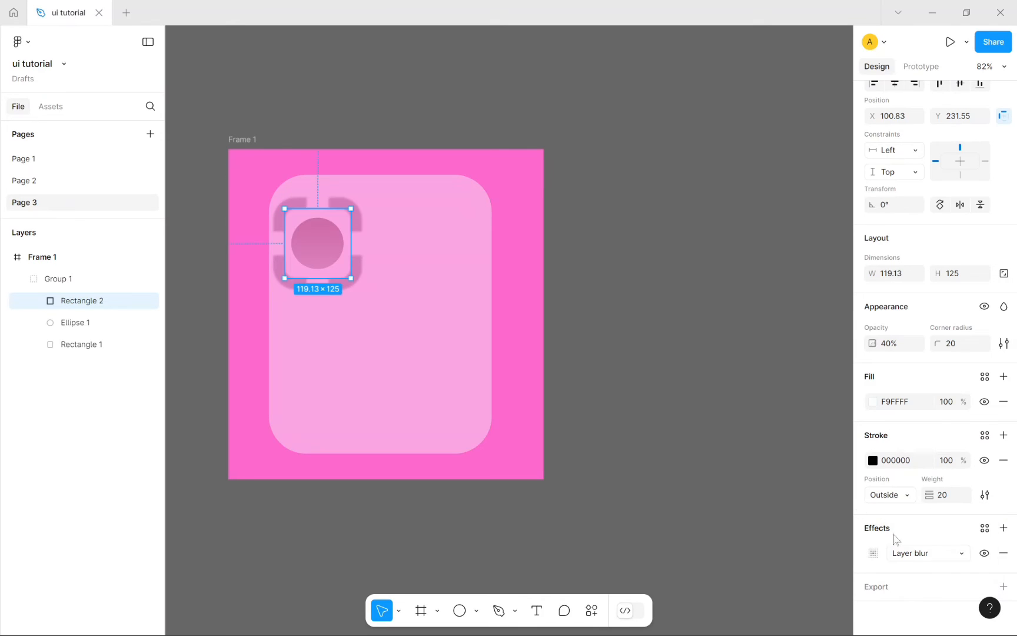
pyautogui.click(938, 590)
pyautogui.scroll(-2, 938, 590)
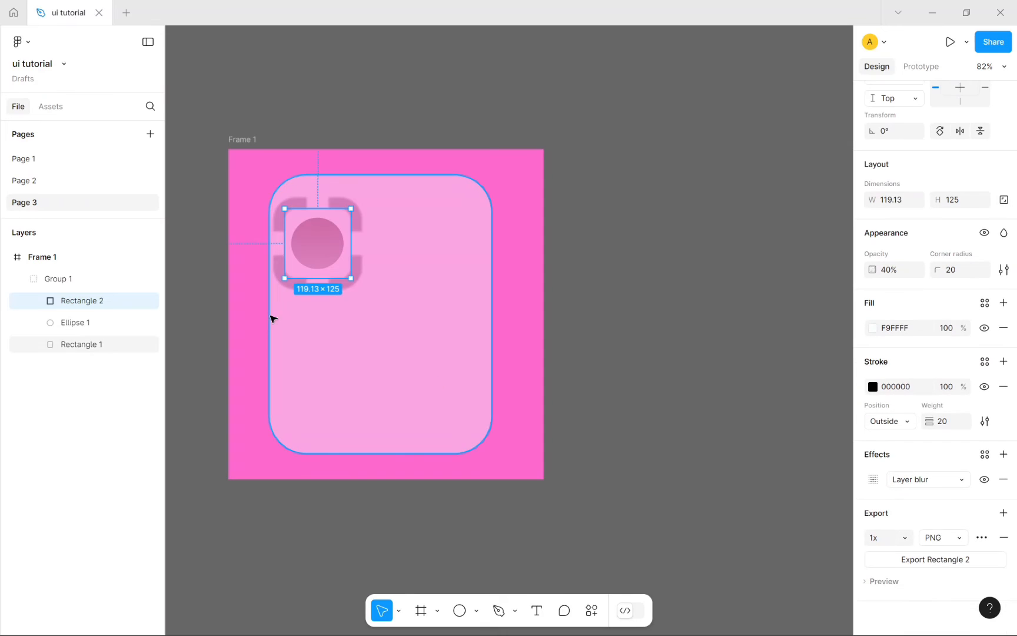
pyautogui.click(591, 257)
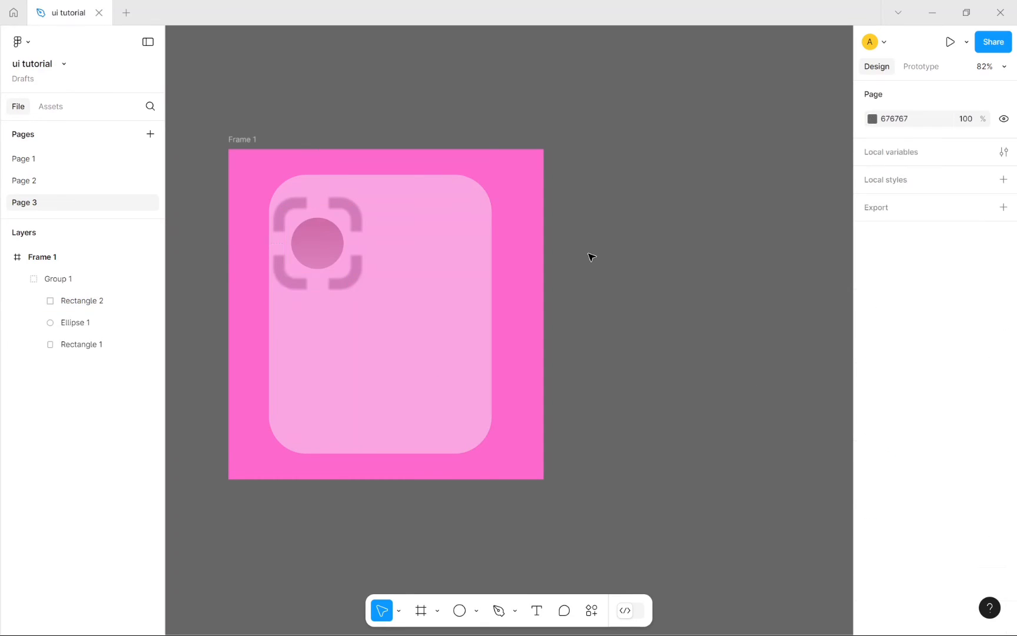
# Step: Wrap the lens circle in a new Group 2 with Center/Center constraints
pyautogui.doubleClick(320, 265)
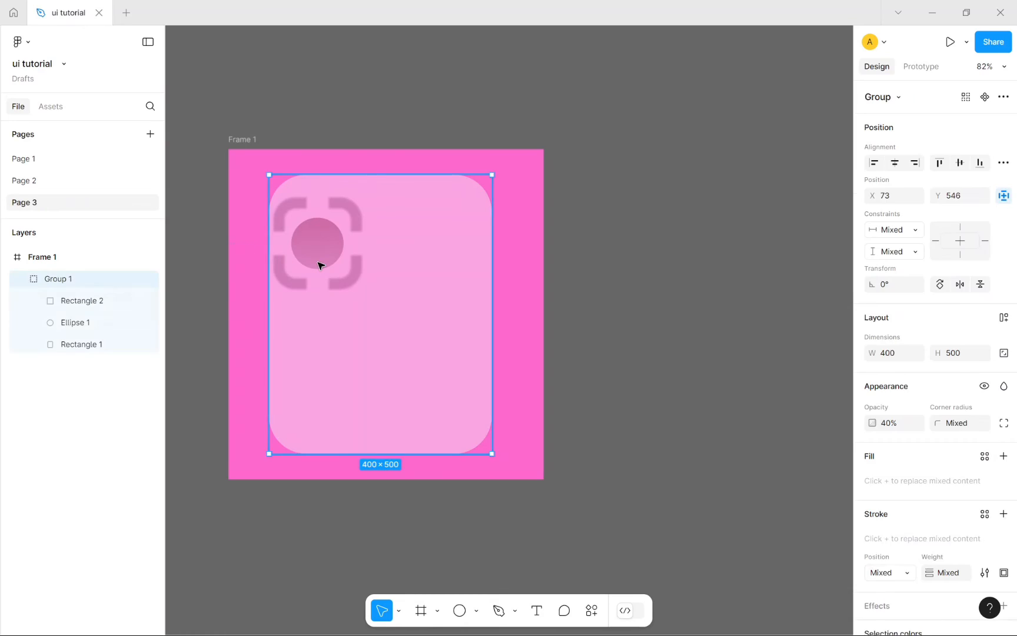
pyautogui.click(89, 323)
pyautogui.rightClick(89, 323)
pyautogui.click(128, 326)
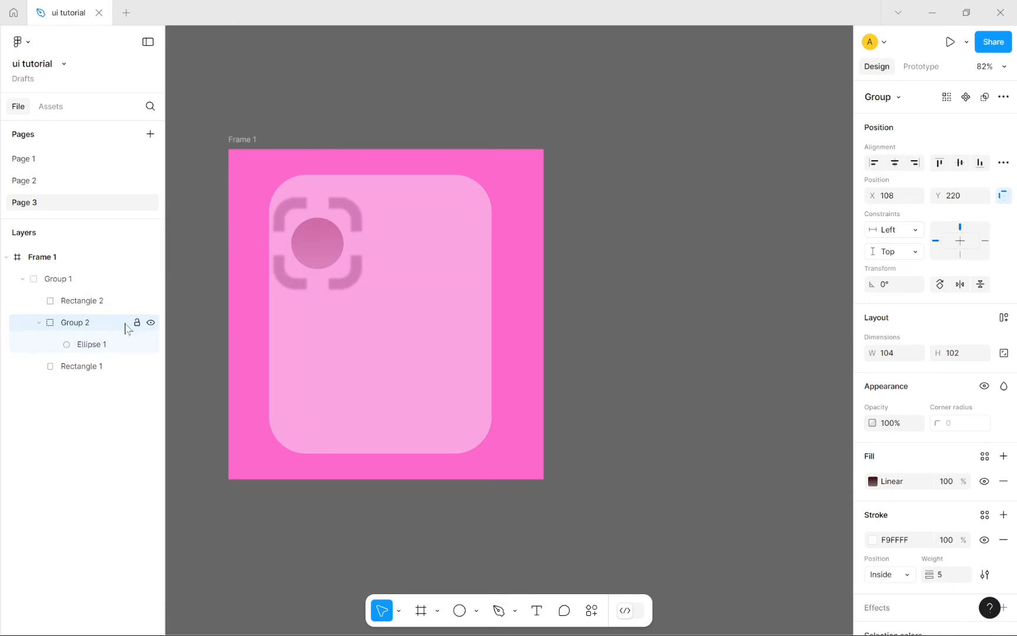
pyautogui.moveTo(313, 245)
pyautogui.mouseDown()
pyautogui.moveTo(332, 243)
pyautogui.moveTo(318, 246)
pyautogui.mouseUp()
pyautogui.click(960, 241)
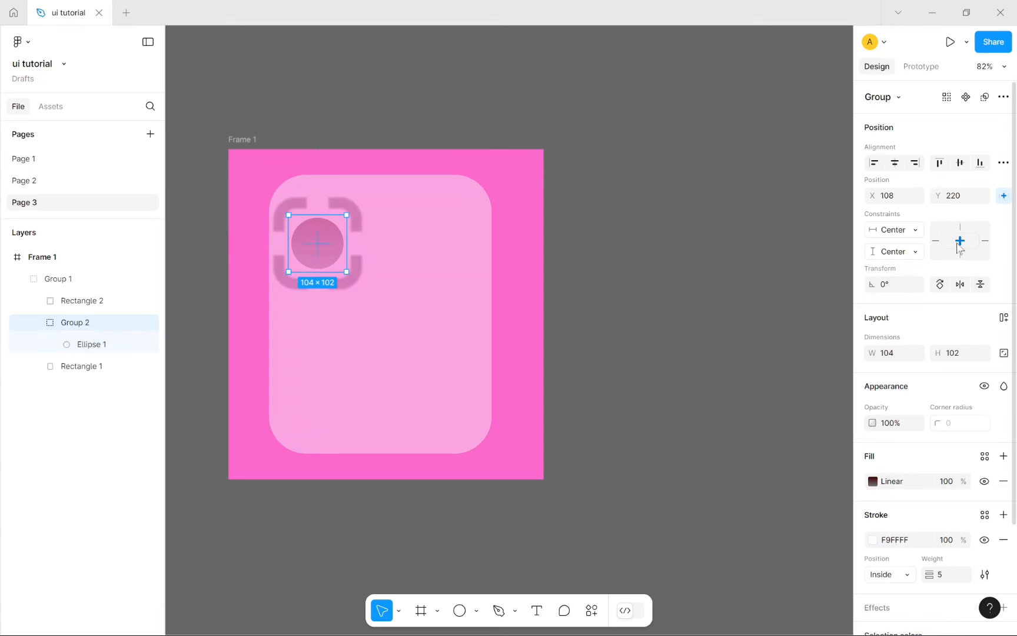
# Step: Move Rectangle 2 into Group 2 above the lens and shift it right around the lens
pyautogui.click(93, 350)
pyautogui.click(88, 323)
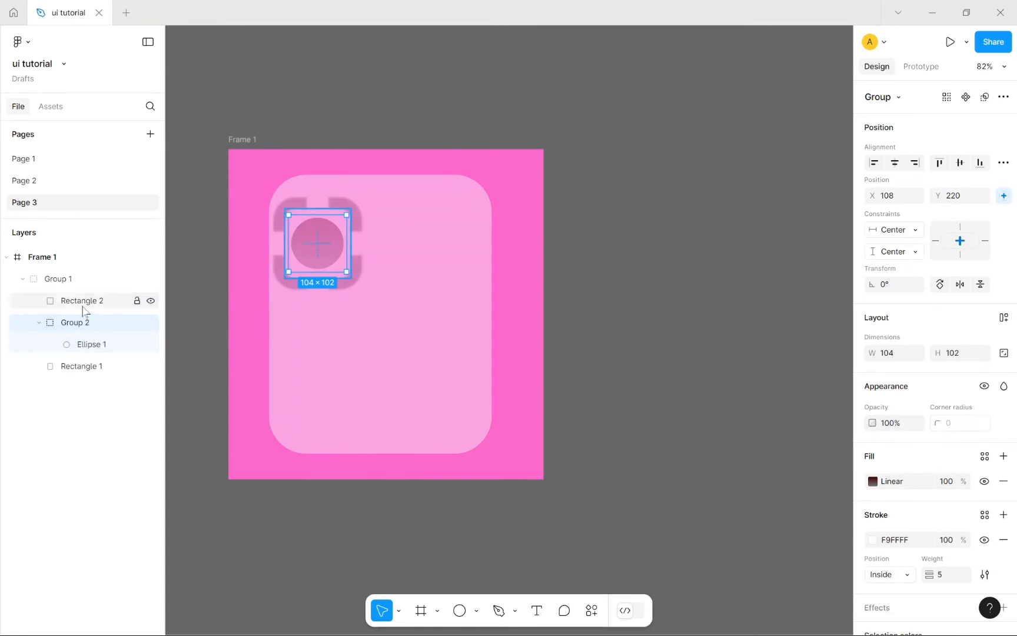
pyautogui.moveTo(85, 368)
pyautogui.mouseDown()
pyautogui.moveTo(86, 343)
pyautogui.moveTo(79, 382)
pyautogui.mouseUp()
pyautogui.moveTo(82, 301); pyautogui.dragTo(89, 343)
pyautogui.moveTo(317, 257)
pyautogui.mouseDown()
pyautogui.moveTo(344, 254)
pyautogui.moveTo(320, 255)
pyautogui.moveTo(326, 238)
pyautogui.moveTo(330, 249)
pyautogui.mouseUp()
pyautogui.click(75, 300)
pyautogui.click(703, 436)
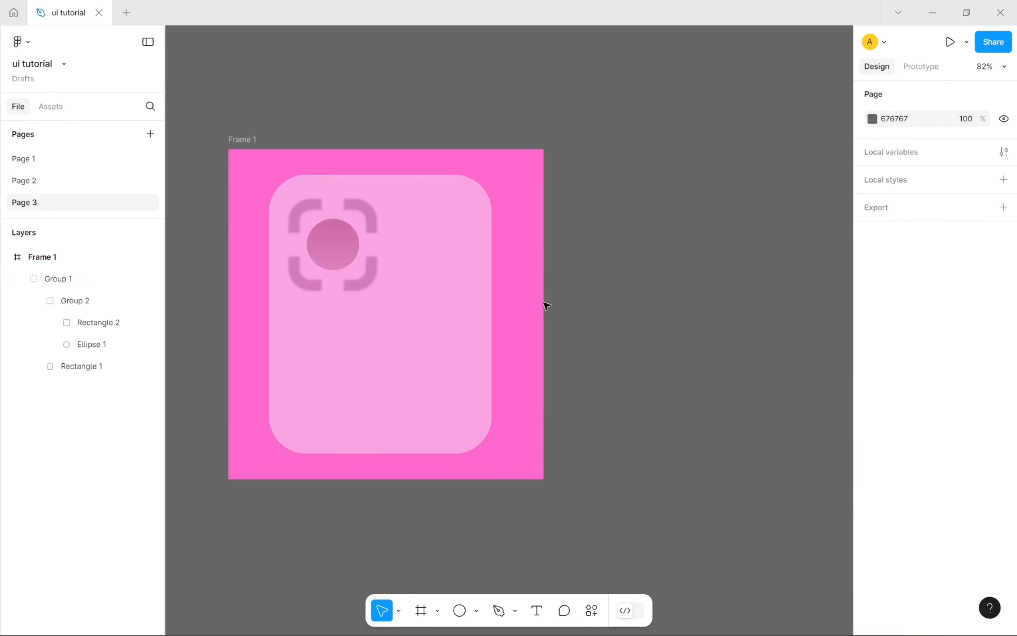
# Step: Draw a triangle polygon and round its corners into a circle (radius 28.79)
pyautogui.click(232, 140)
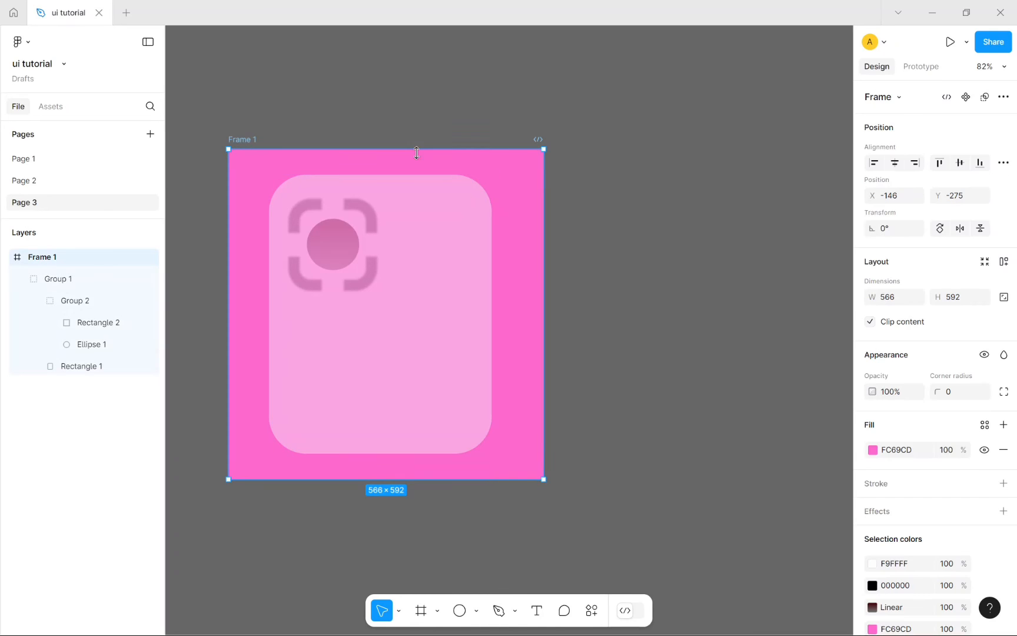
pyautogui.scroll(-2, 930, 536)
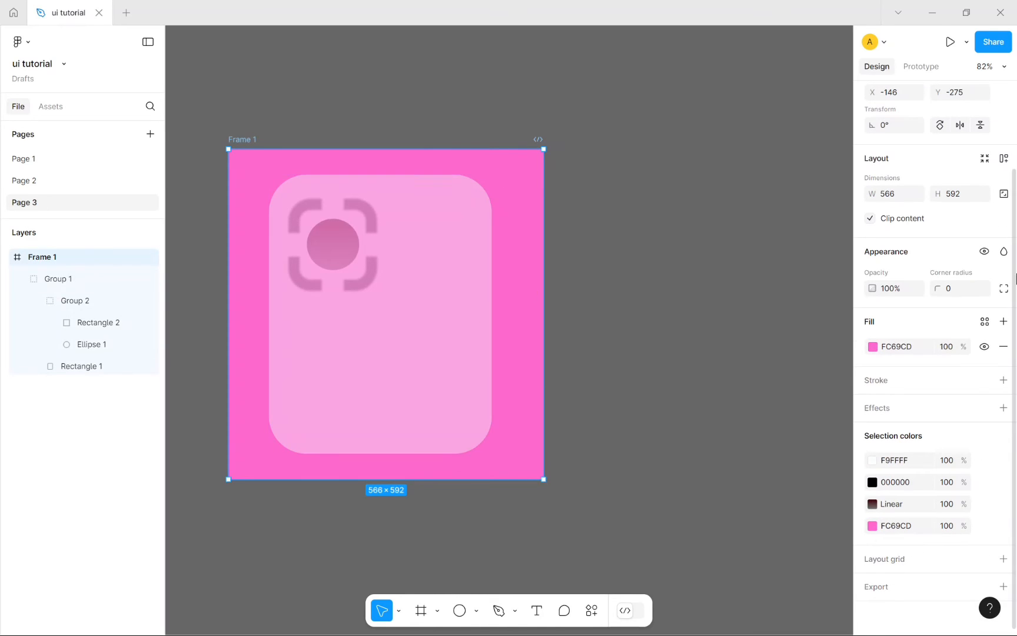
pyautogui.click(476, 610)
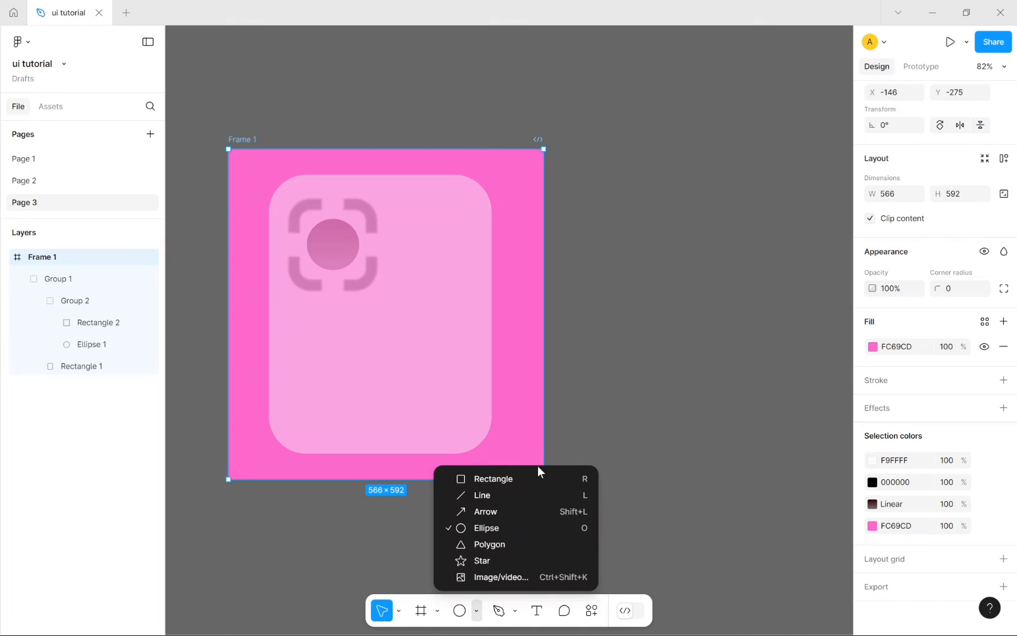
pyautogui.click(500, 545)
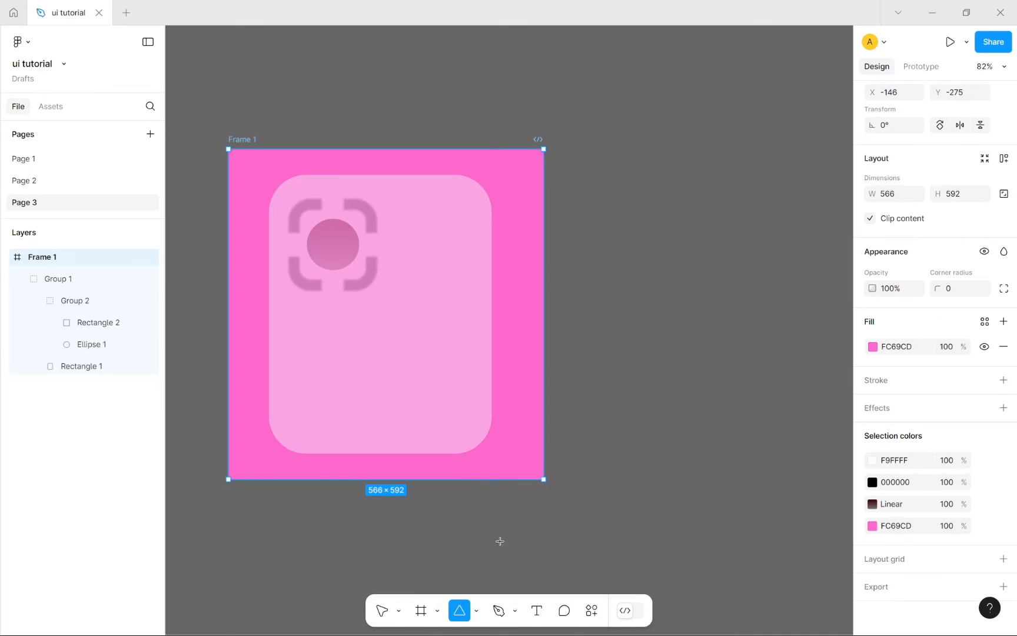
pyautogui.moveTo(464, 362)
pyautogui.mouseDown()
pyautogui.moveTo(520, 410)
pyautogui.moveTo(524, 430)
pyautogui.mouseUp()
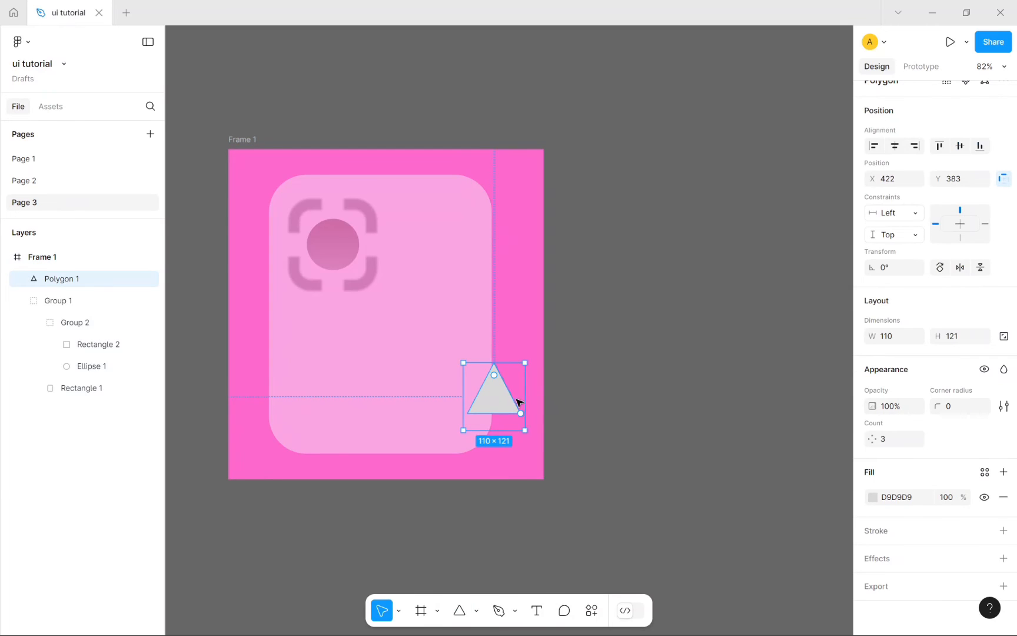
pyautogui.moveTo(494, 375); pyautogui.dragTo(510, 421)
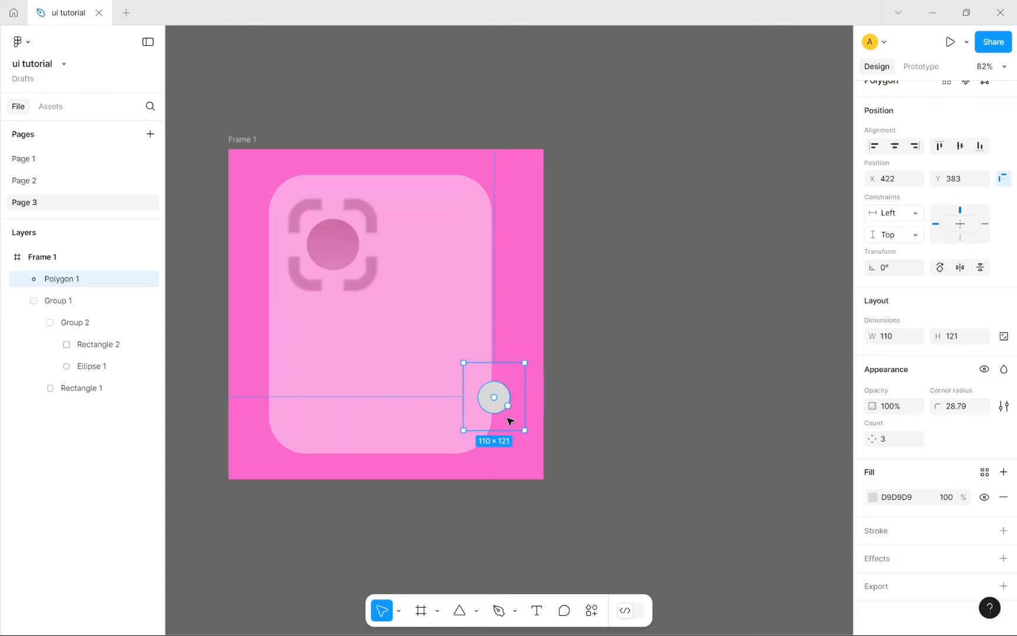
# Step: Draw a five-pointed star and position it in the lower part of the card
pyautogui.click(476, 610)
pyautogui.click(534, 559)
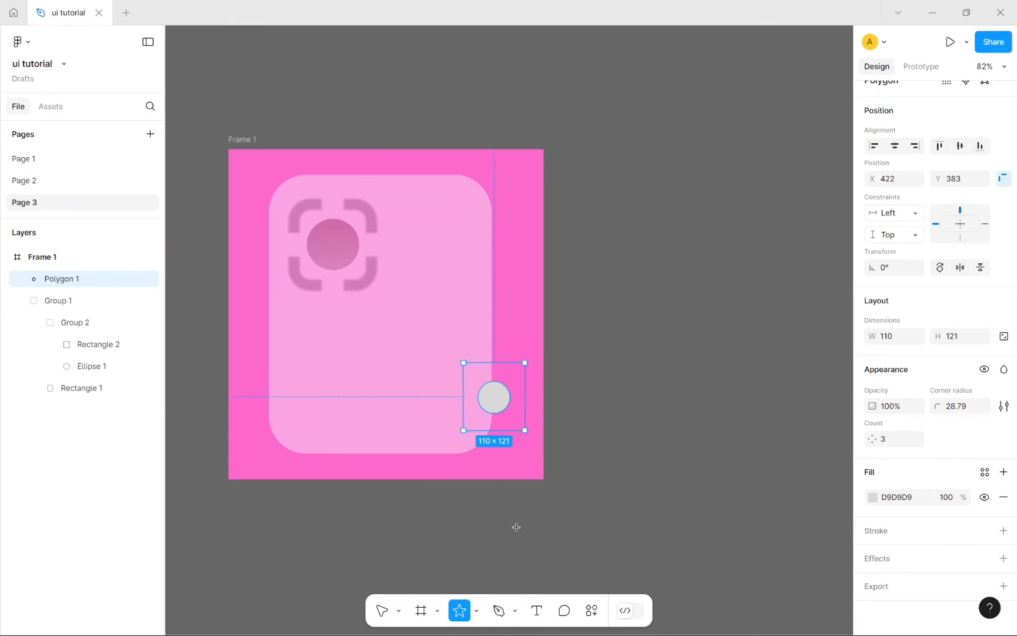
pyautogui.moveTo(436, 285)
pyautogui.mouseDown()
pyautogui.moveTo(511, 313)
pyautogui.moveTo(483, 408)
pyautogui.mouseUp()
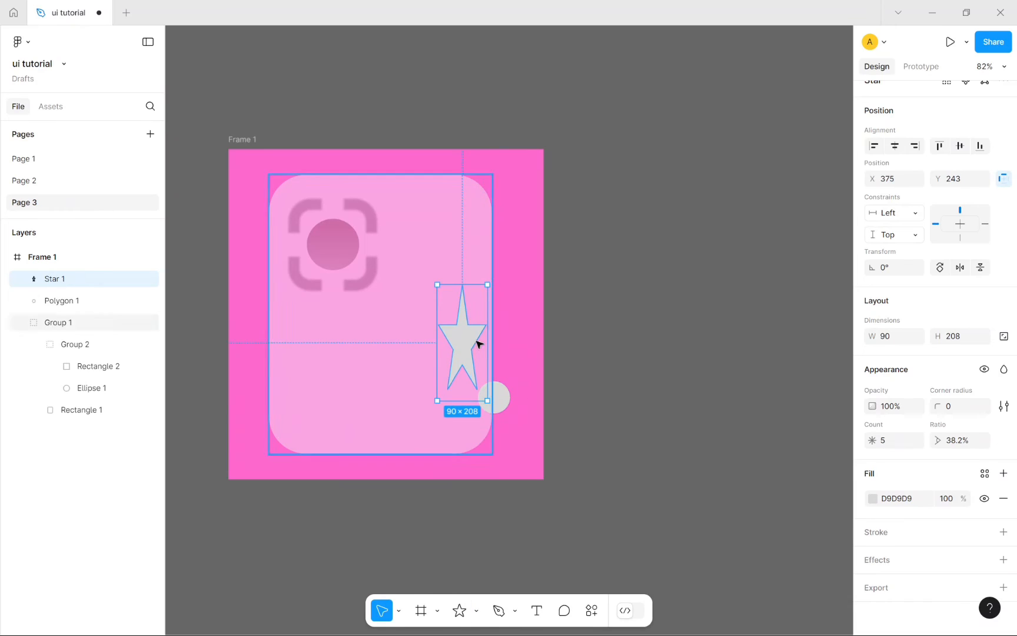
pyautogui.moveTo(479, 342)
pyautogui.mouseDown()
pyautogui.moveTo(354, 378)
pyautogui.moveTo(452, 376)
pyautogui.mouseUp()
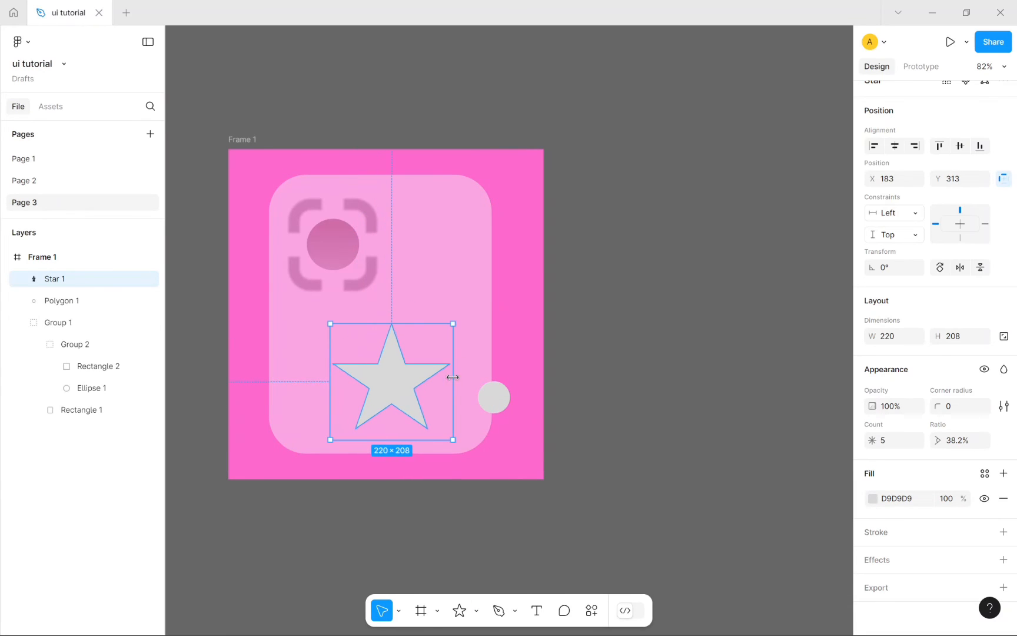
# Step: Reshape the star by dragging its points in vector edit and clear its fill
pyautogui.doubleClick(392, 386)
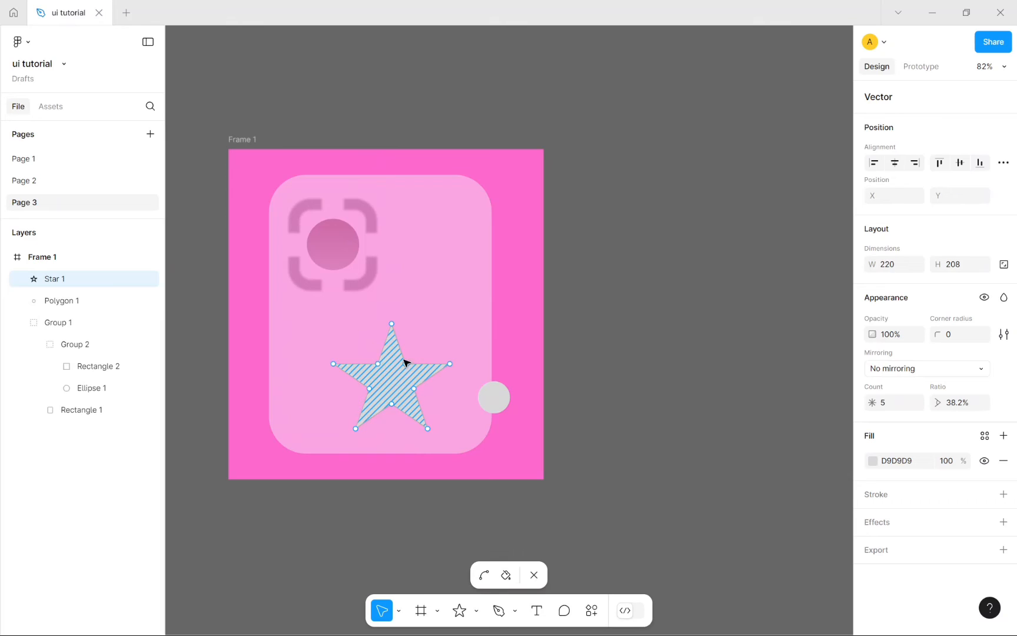
pyautogui.moveTo(405, 363); pyautogui.dragTo(478, 281)
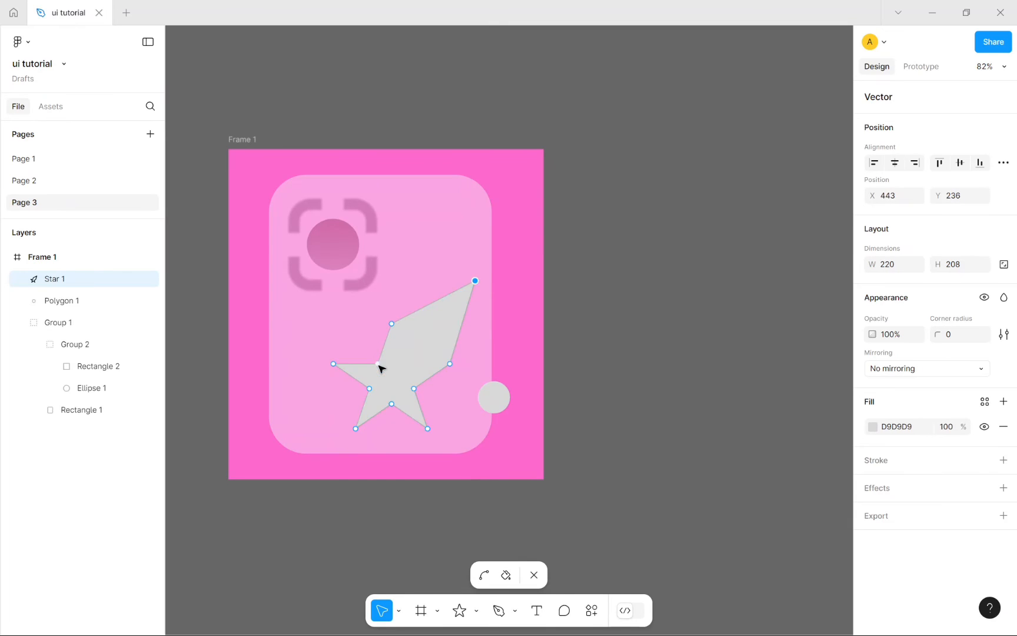
pyautogui.moveTo(378, 365); pyautogui.dragTo(552, 421)
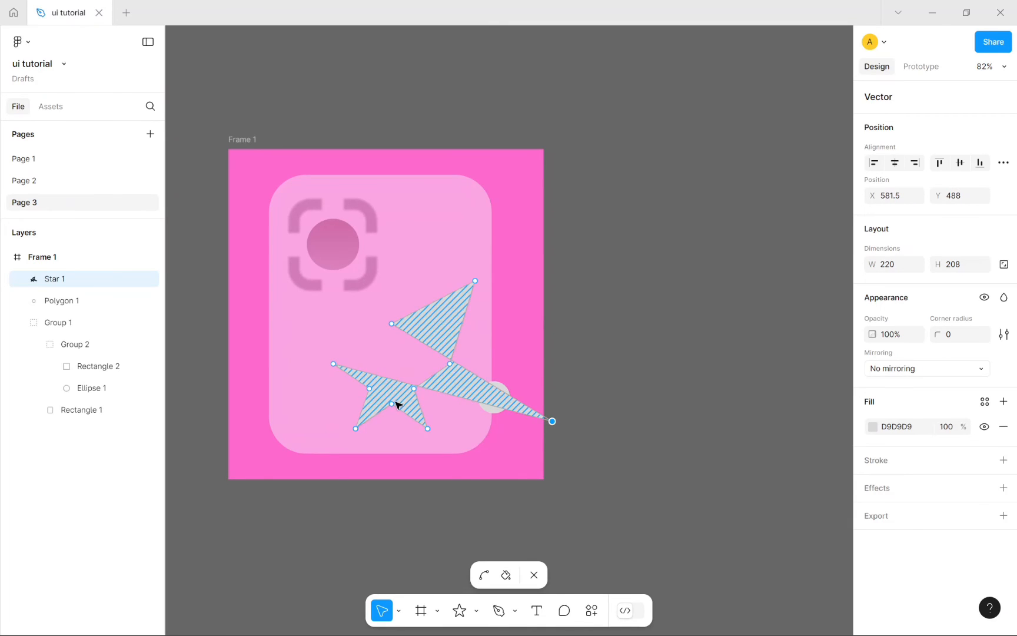
pyautogui.moveTo(397, 405); pyautogui.dragTo(356, 376)
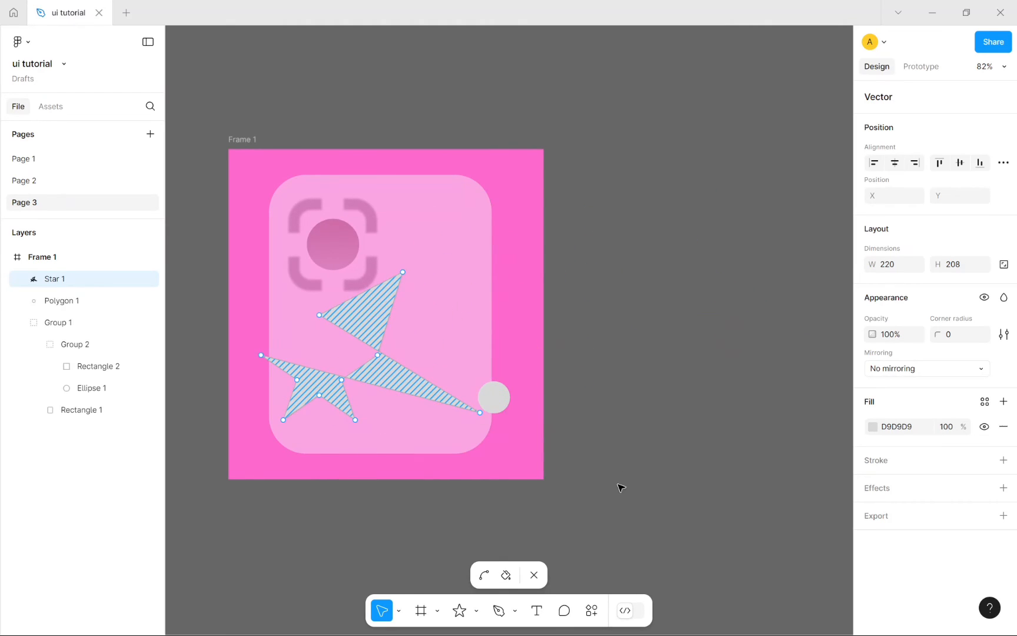
pyautogui.press('Delete')
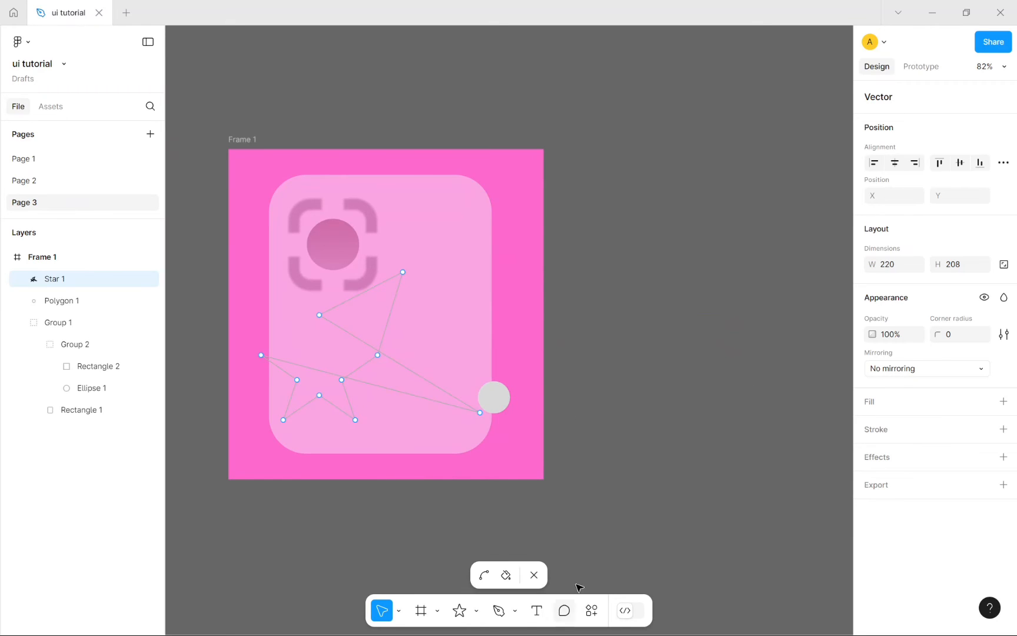
pyautogui.click(532, 574)
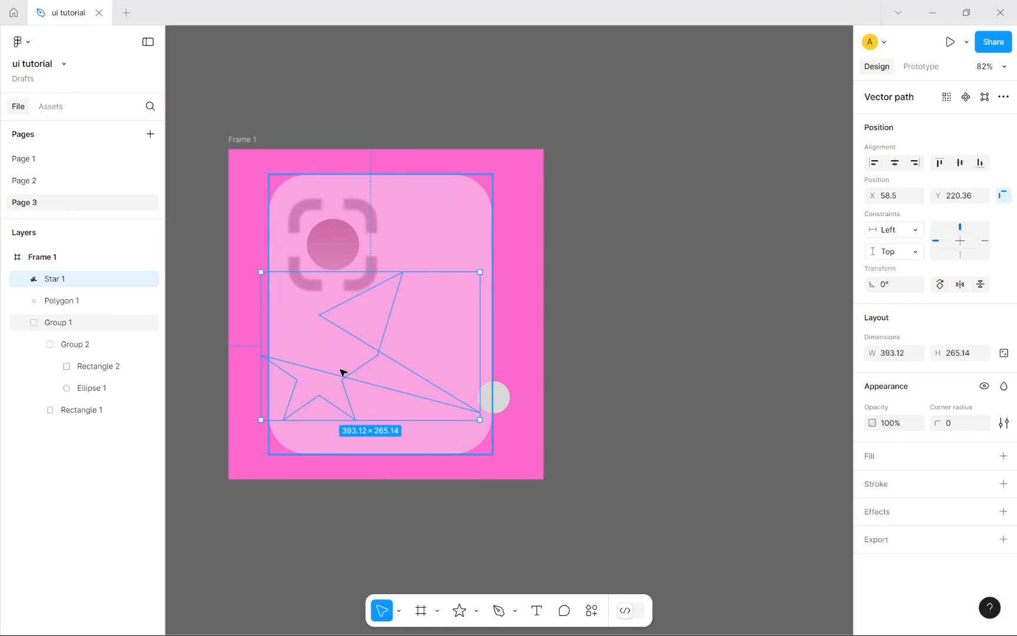
# Step: Delete the star path and the rounded Polygon 1 from the frame
pyautogui.moveTo(342, 371); pyautogui.dragTo(397, 590)
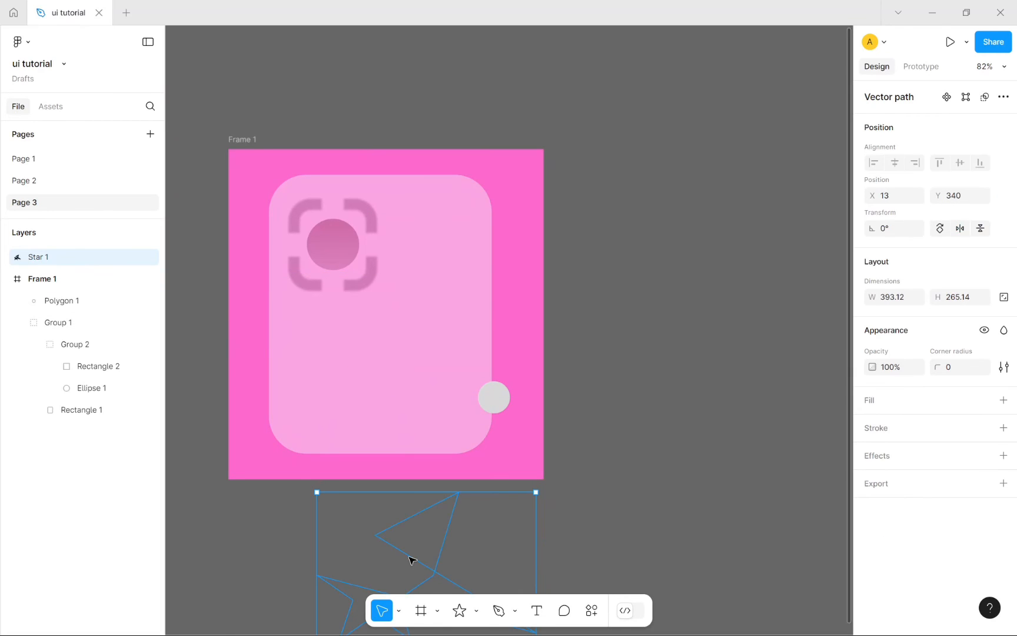
pyautogui.press('Delete')
pyautogui.click(494, 385)
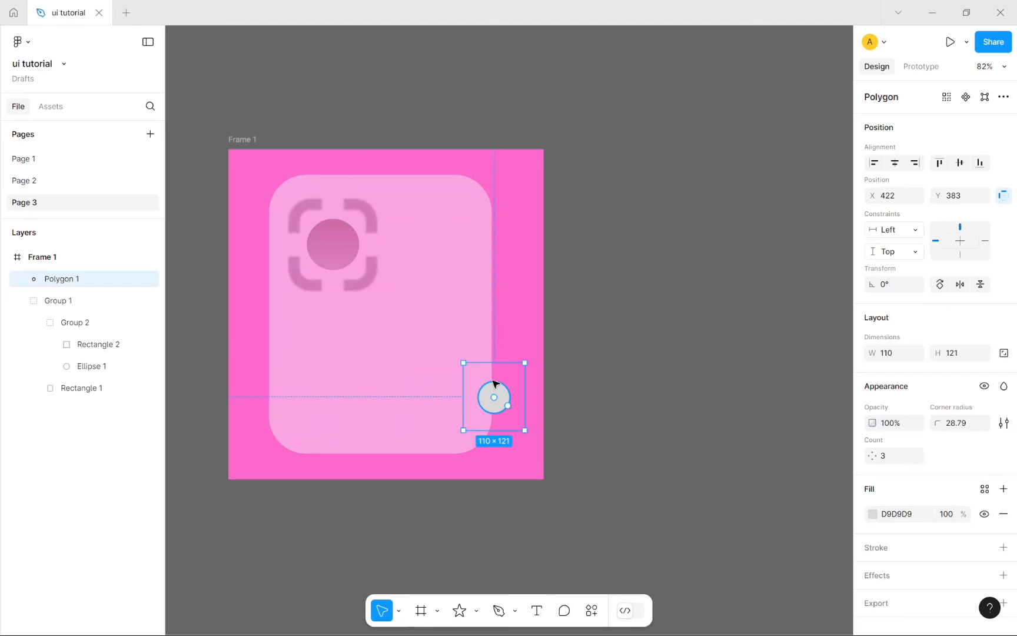
pyautogui.press('Delete')
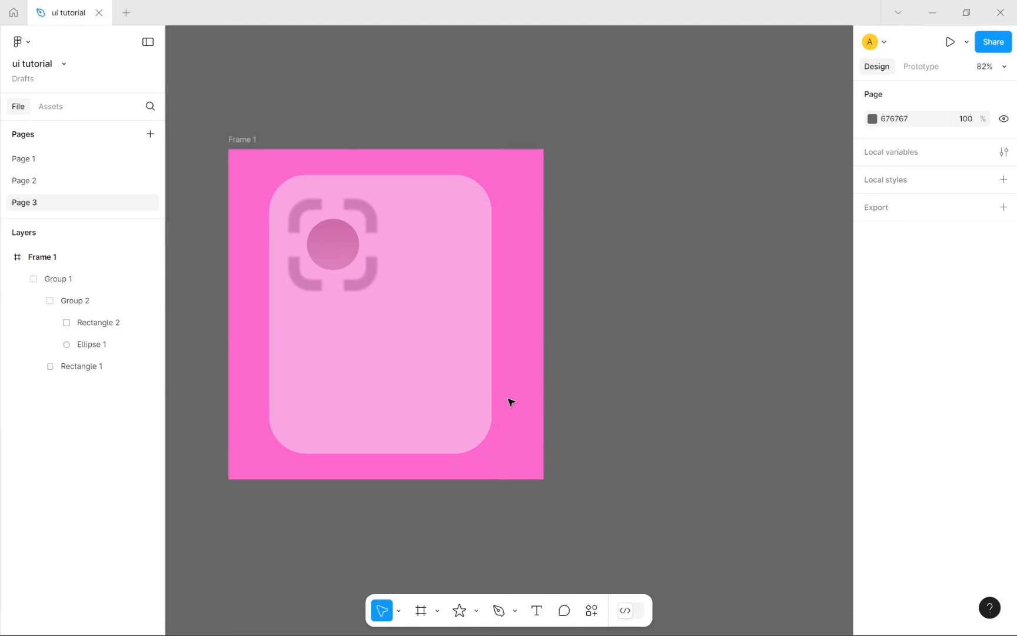
# Step: Inspect the card group and view the Prototype settings panel
pyautogui.click(431, 345)
pyautogui.scroll(-3, 941, 506)
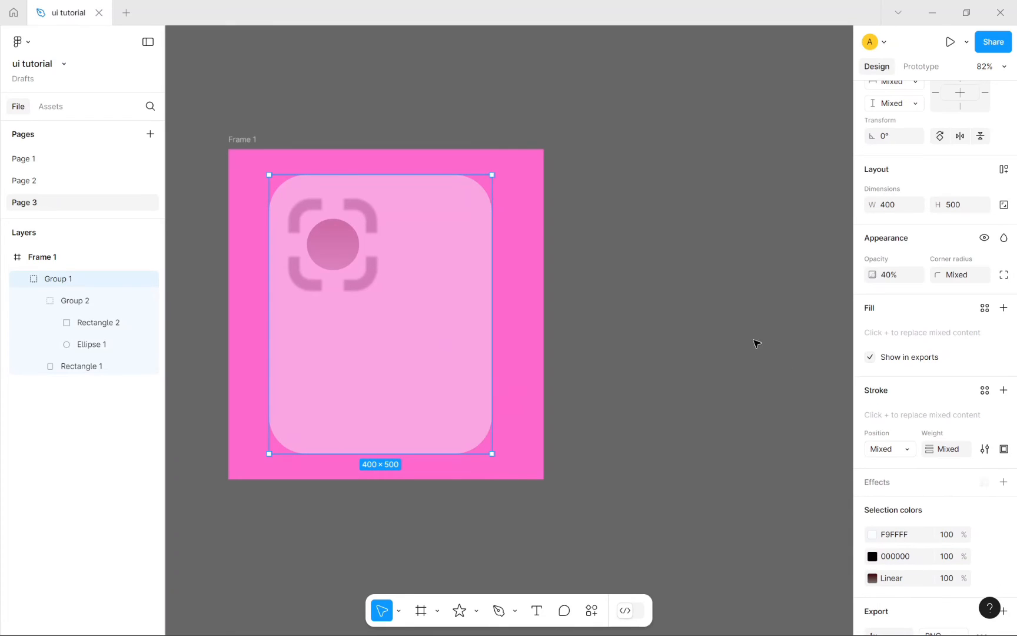
pyautogui.scroll(5, 756, 342)
pyautogui.scroll(1, 983, 339)
pyautogui.scroll(-2, 985, 339)
pyautogui.scroll(1, 985, 339)
pyautogui.scroll(-4, 504, 371)
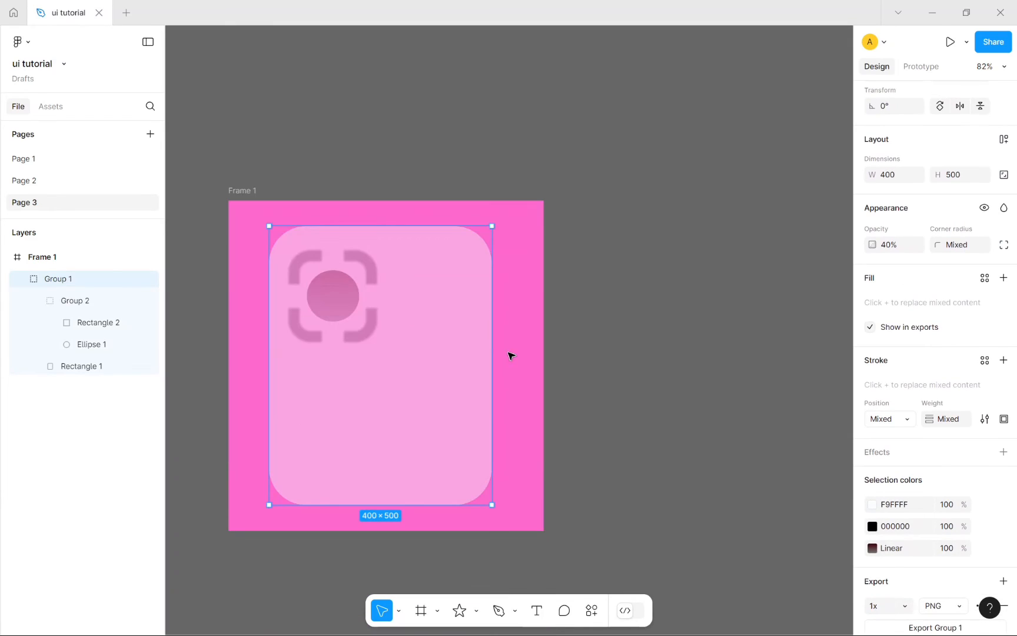
pyautogui.click(741, 219)
pyautogui.click(941, 69)
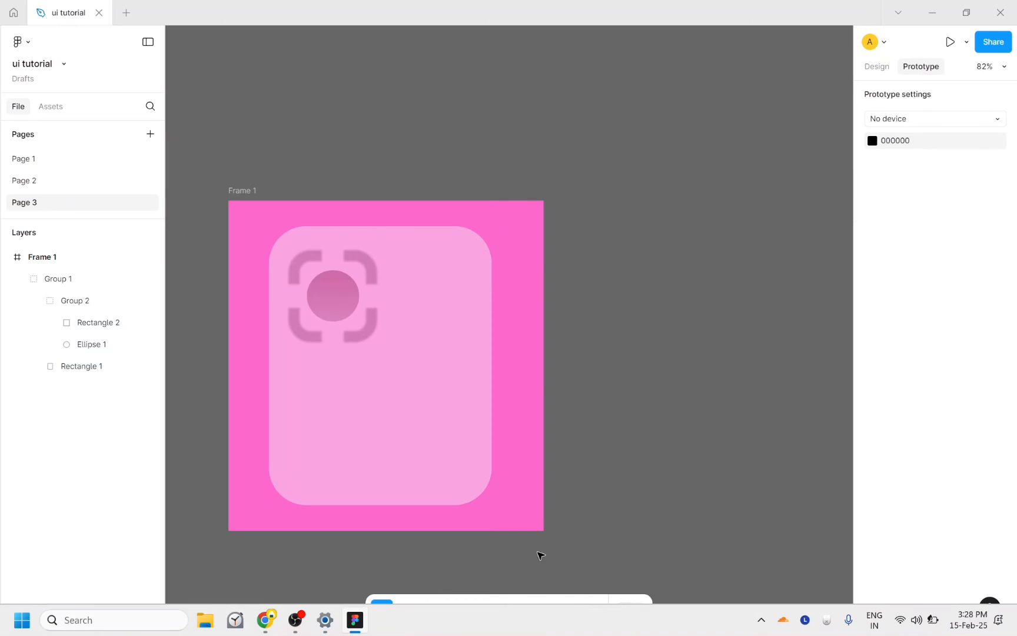
# Step: Try placing the alpha icon file as an image and dismiss the import failure
pyautogui.click(437, 611)
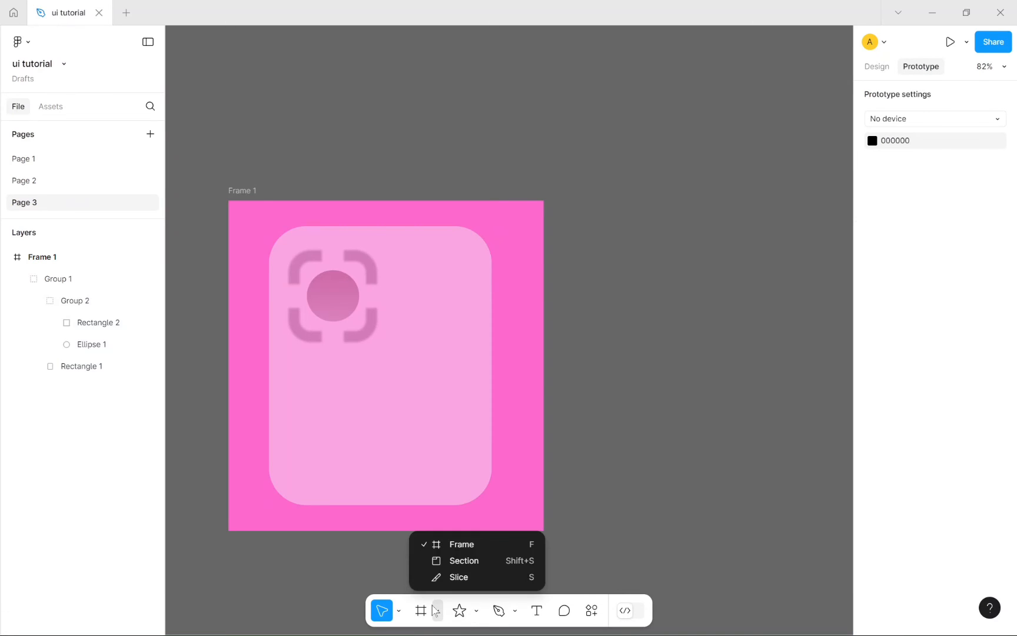
pyautogui.click(477, 612)
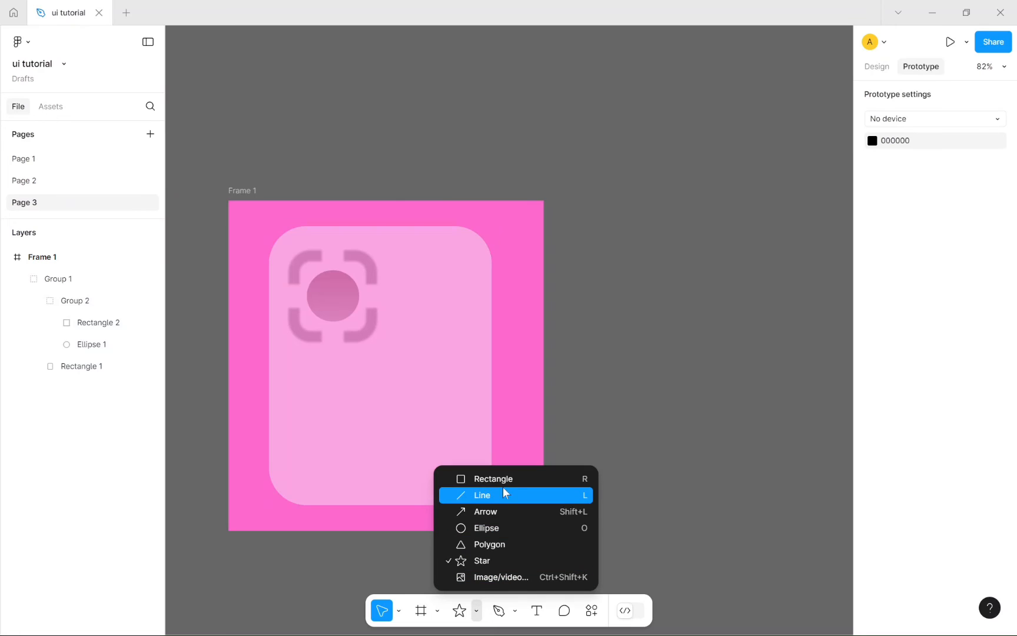
pyautogui.click(505, 579)
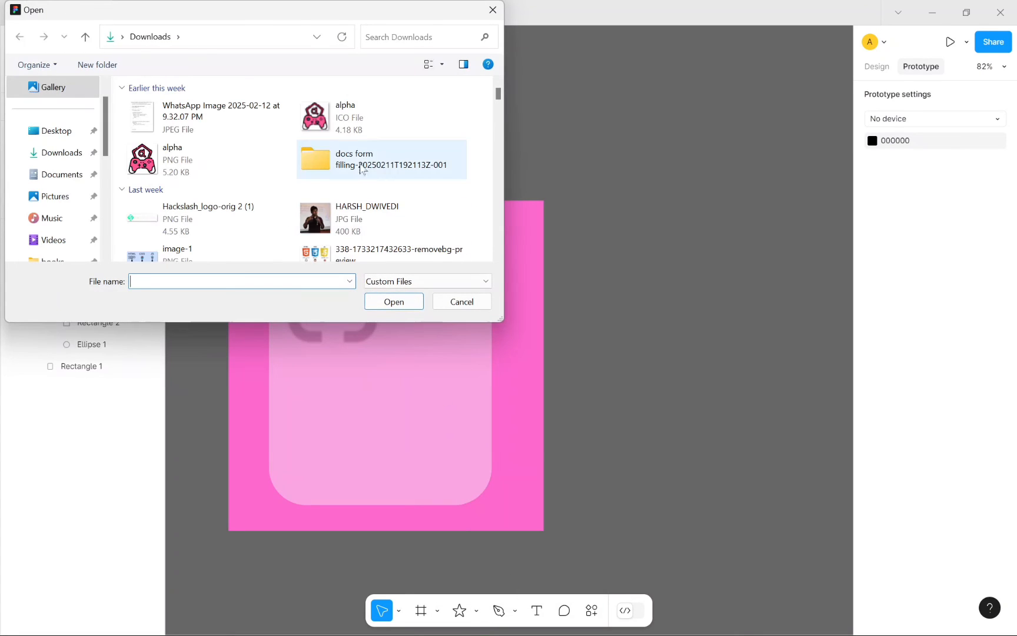
pyautogui.click(349, 122)
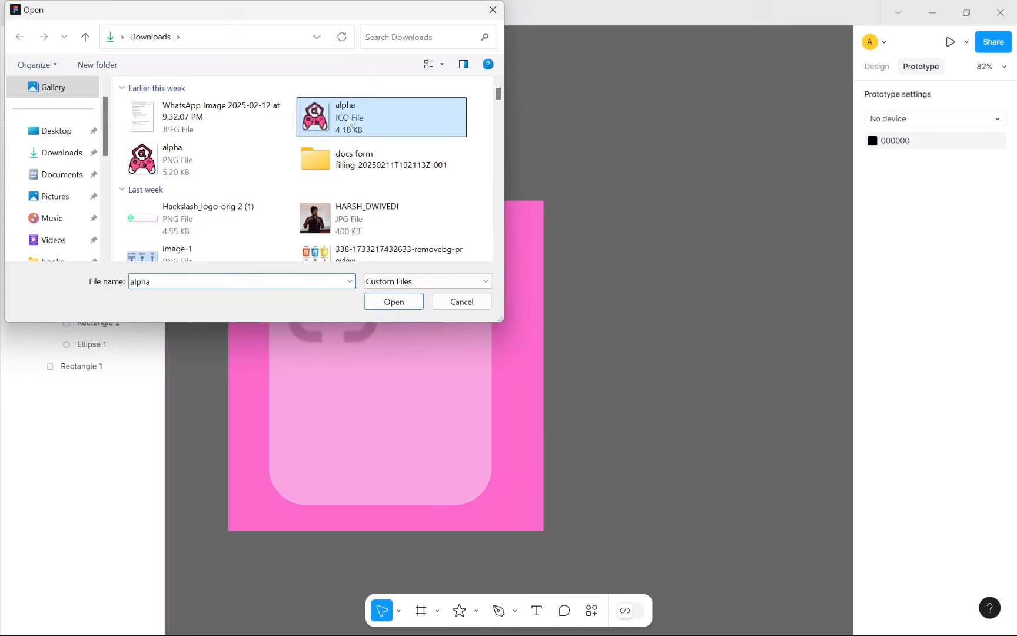
pyautogui.click(393, 301)
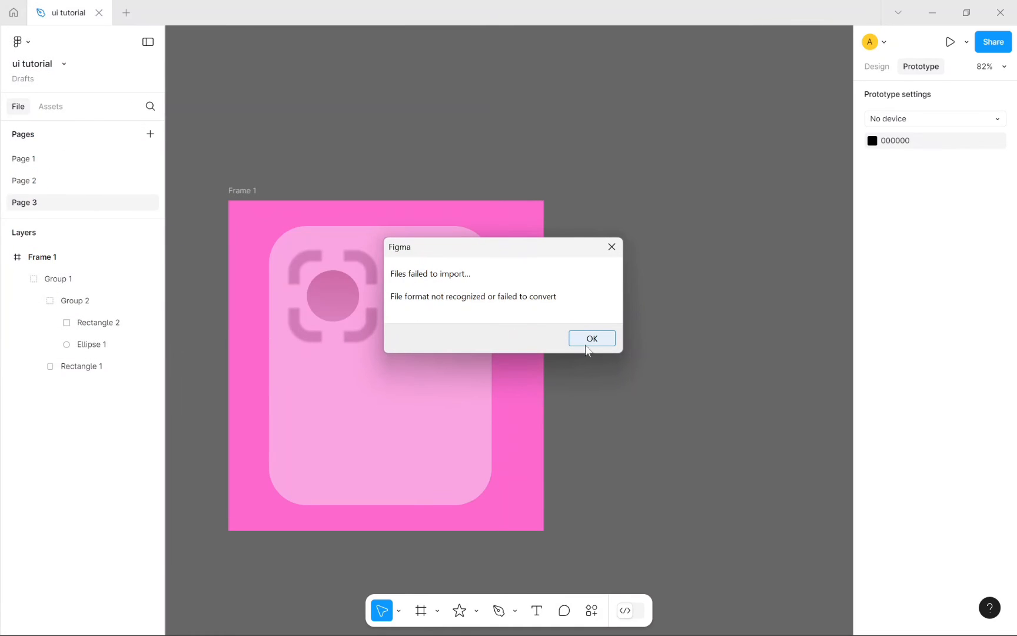
pyautogui.click(589, 340)
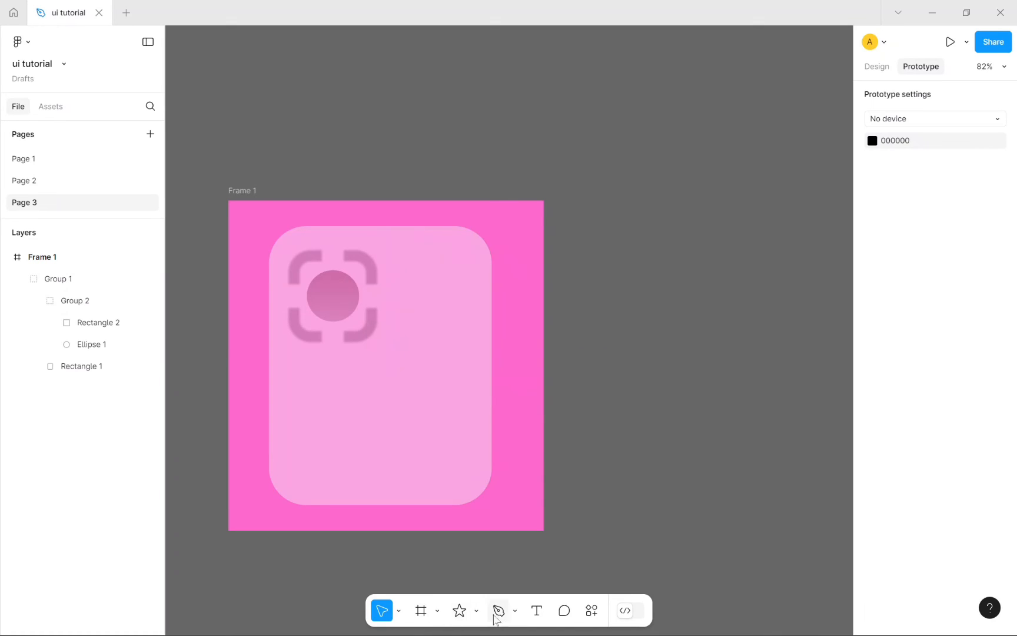
# Step: Place the image-1 PNG from disk inside Frame 1
pyautogui.click(437, 610)
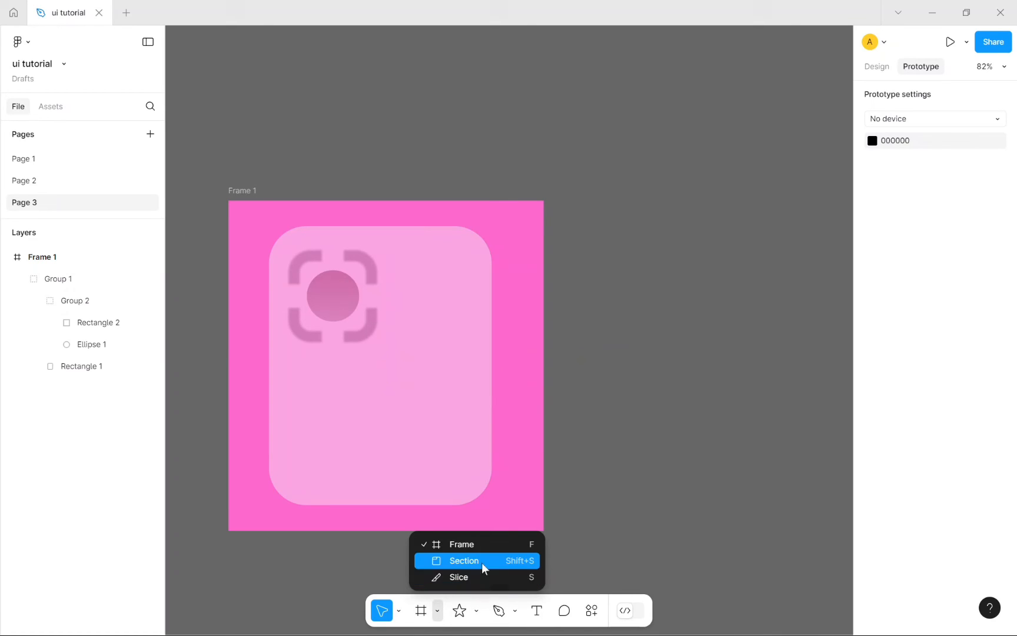
pyautogui.click(476, 612)
pyautogui.click(495, 583)
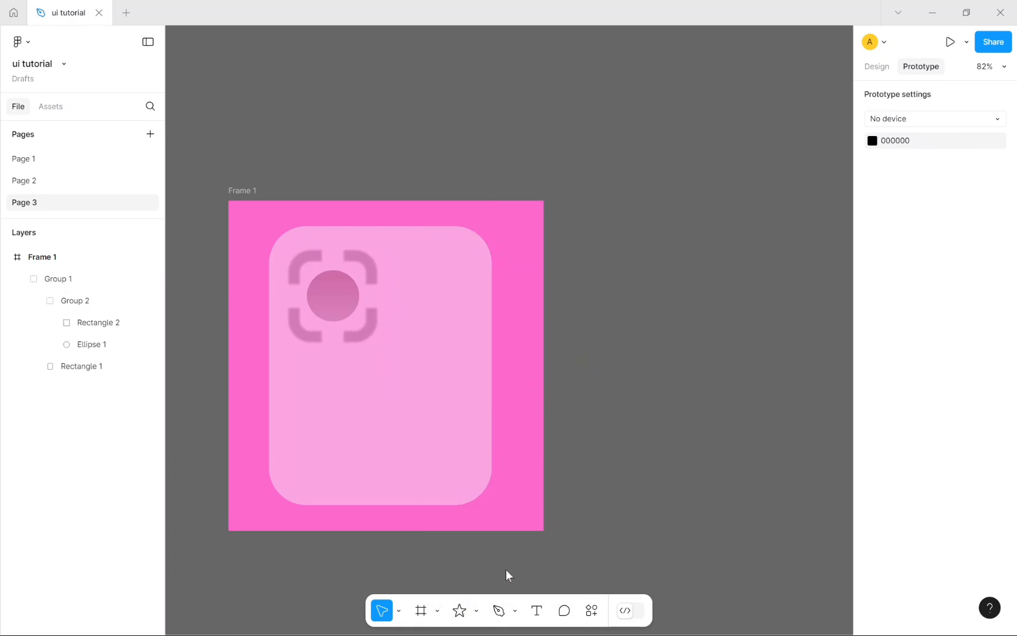
pyautogui.scroll(-2, 406, 223)
pyautogui.click(384, 162)
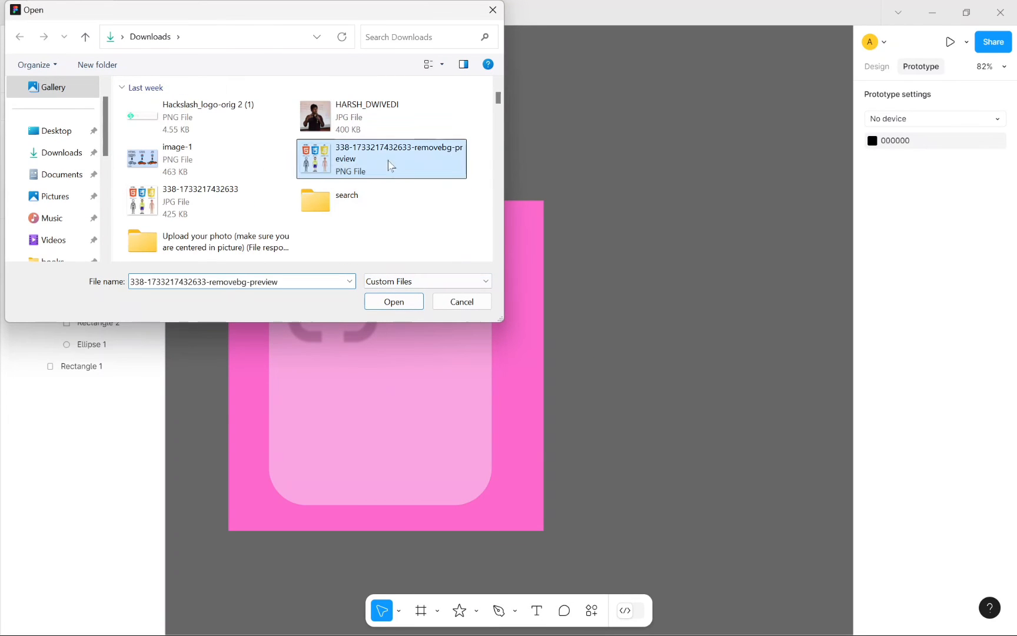
pyautogui.click(232, 160)
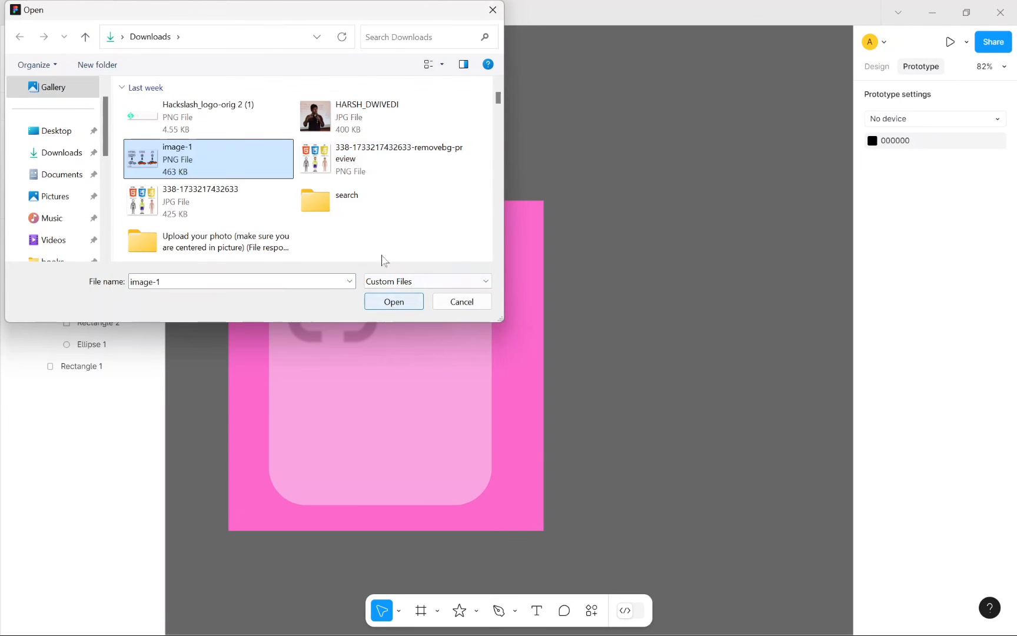
pyautogui.click(391, 303)
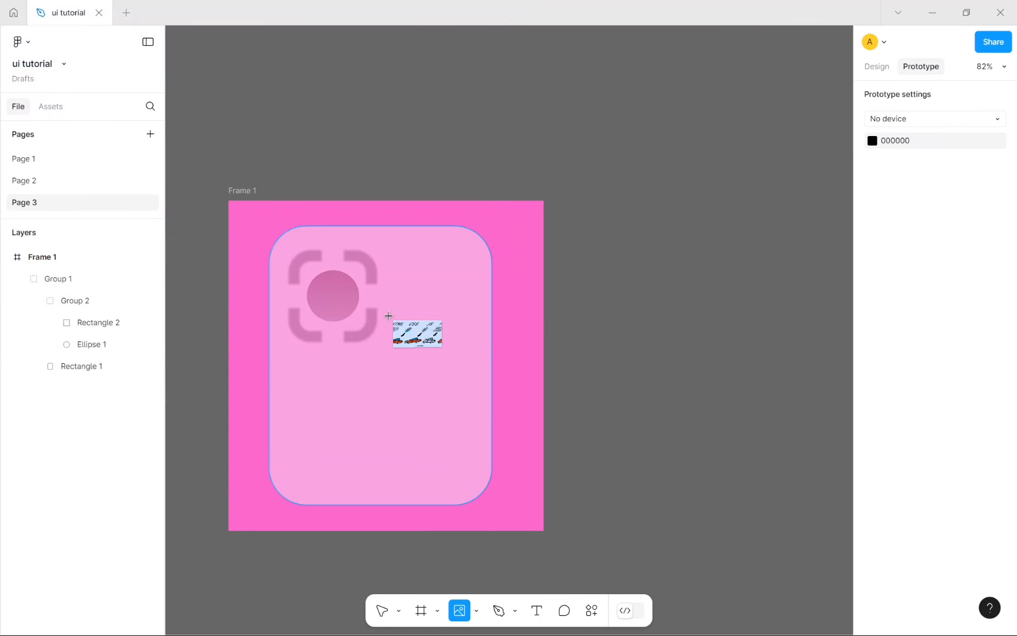
pyautogui.click(484, 332)
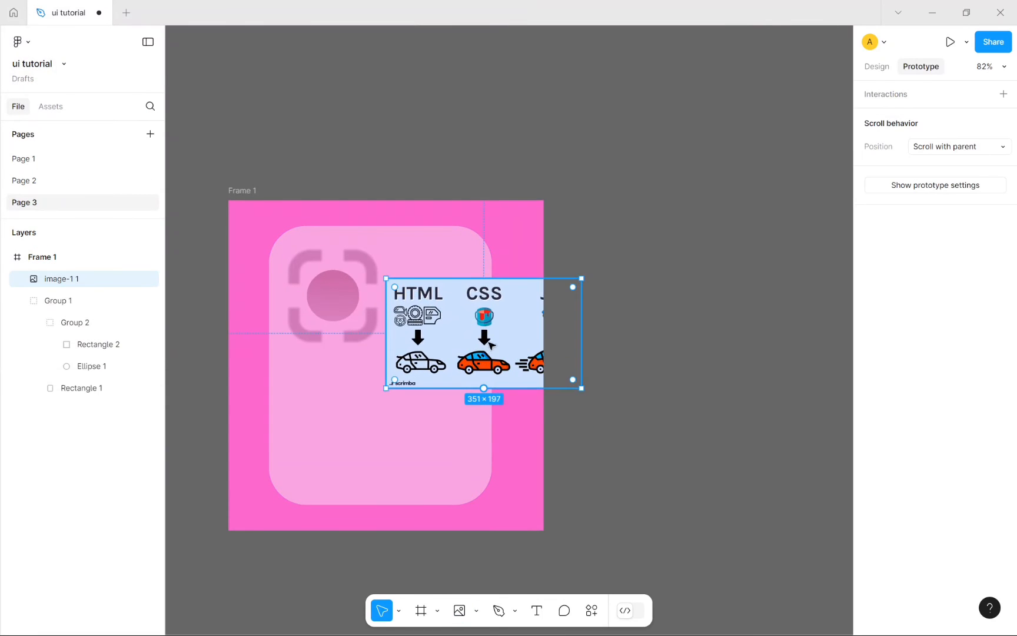
# Step: Move the 351×197 HTML/CSS/JS image down to X 86, Y 349 over the card's bottom
pyautogui.moveTo(485, 340); pyautogui.dragTo(387, 417)
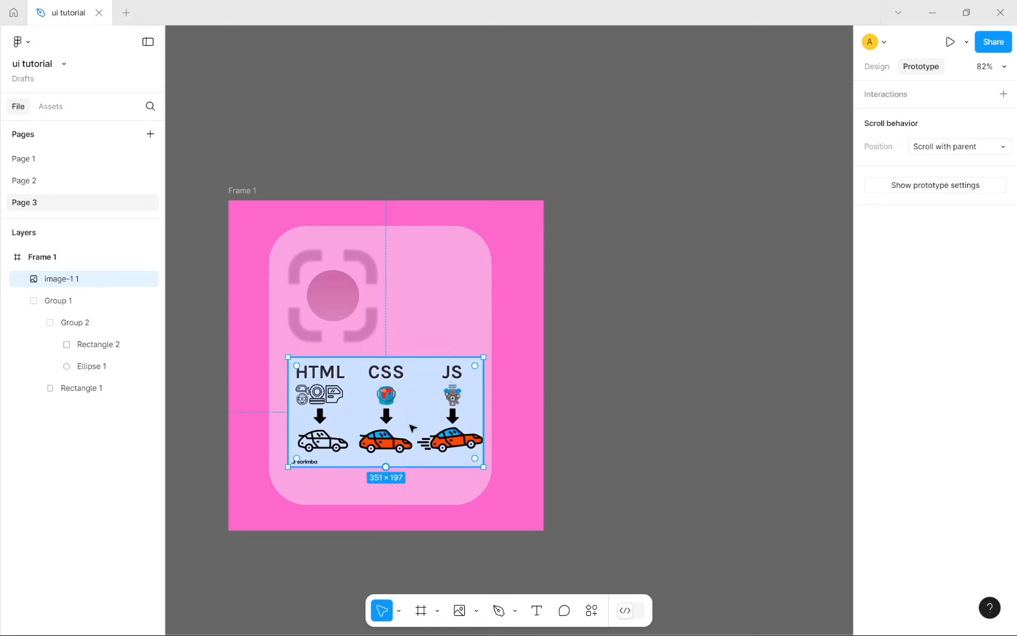
pyautogui.click(735, 428)
pyautogui.click(399, 410)
pyautogui.click(876, 67)
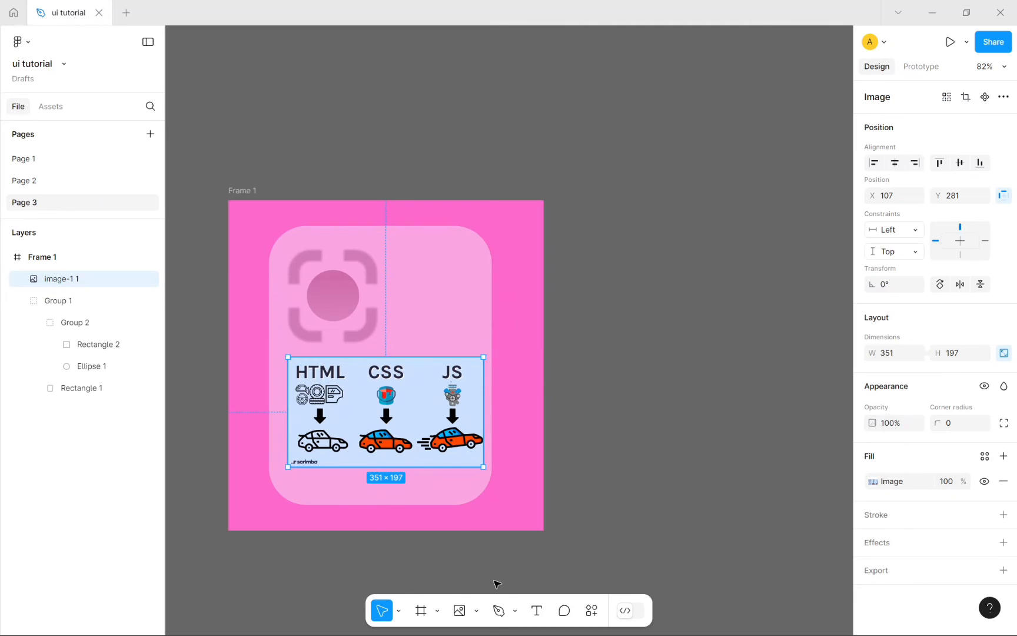
pyautogui.moveTo(438, 419); pyautogui.dragTo(427, 457)
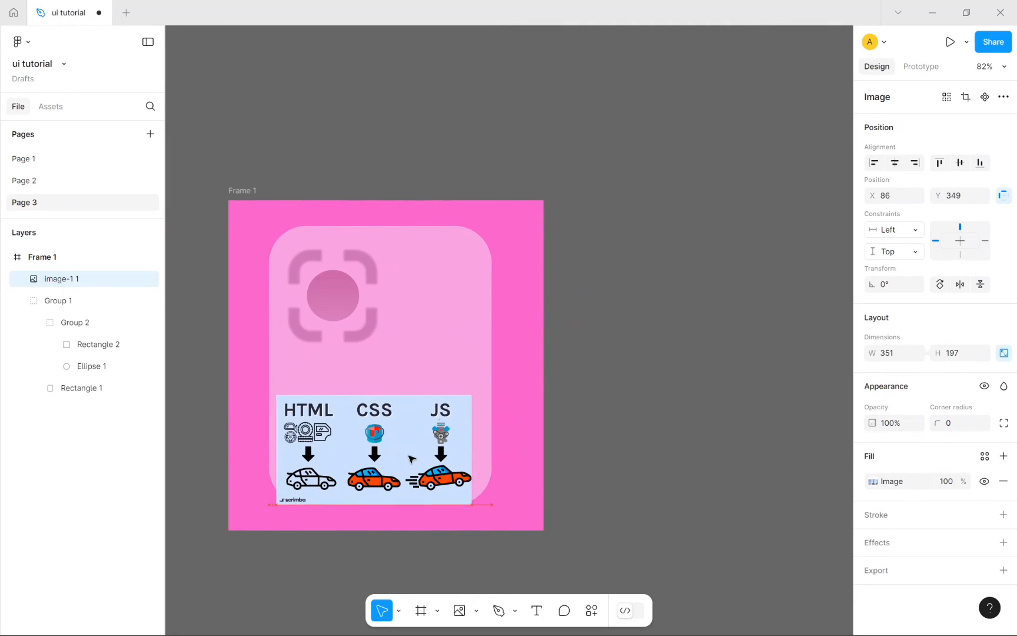
pyautogui.click(477, 610)
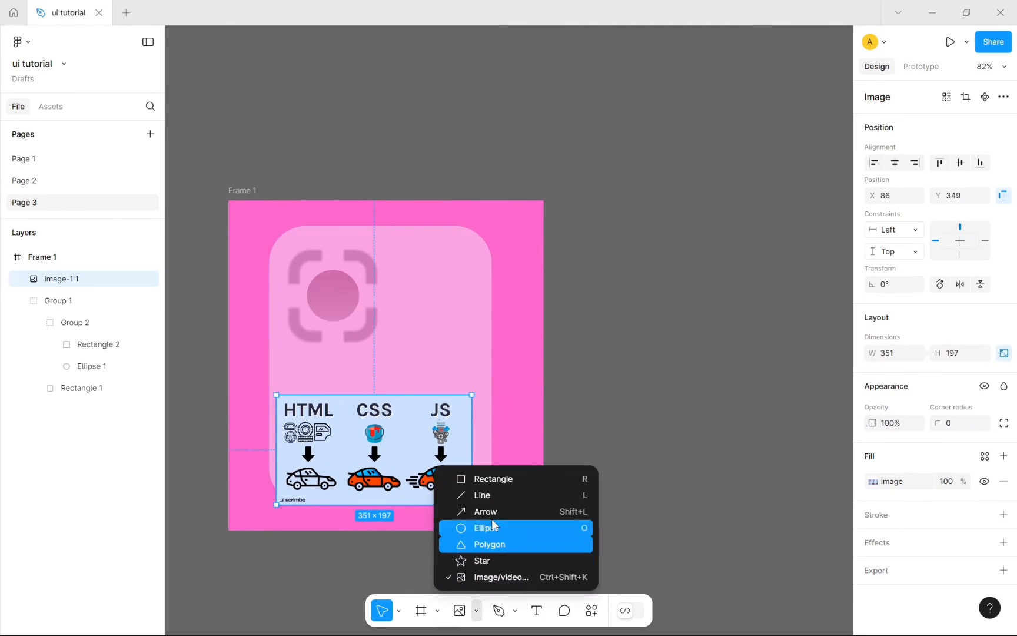
# Step: Draw a closed four-point outlined shape with the Pen tool above the image's right end
pyautogui.click(635, 509)
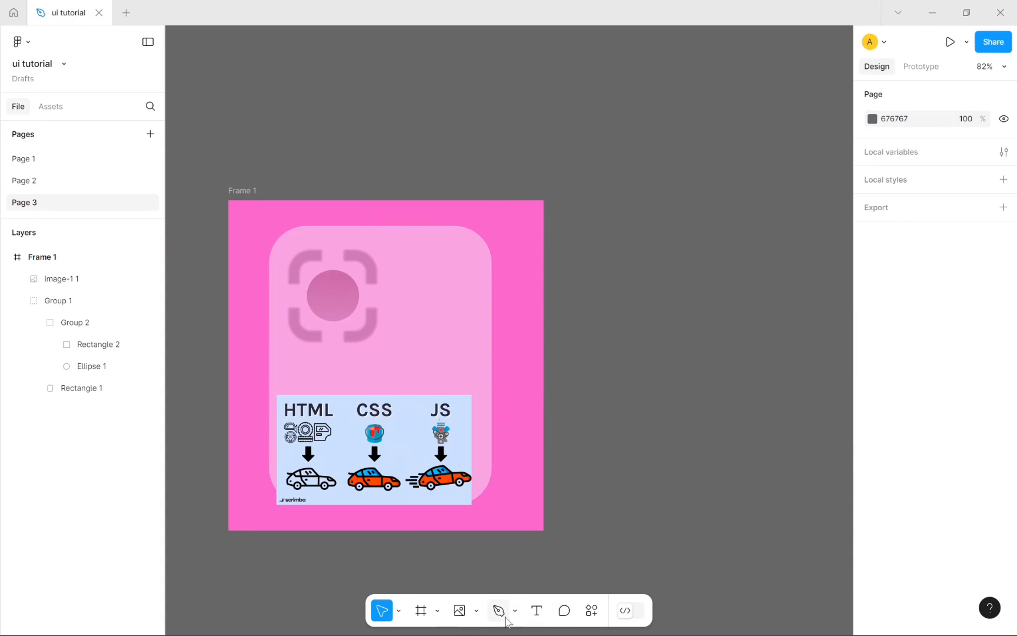
pyautogui.click(499, 610)
pyautogui.click(410, 355)
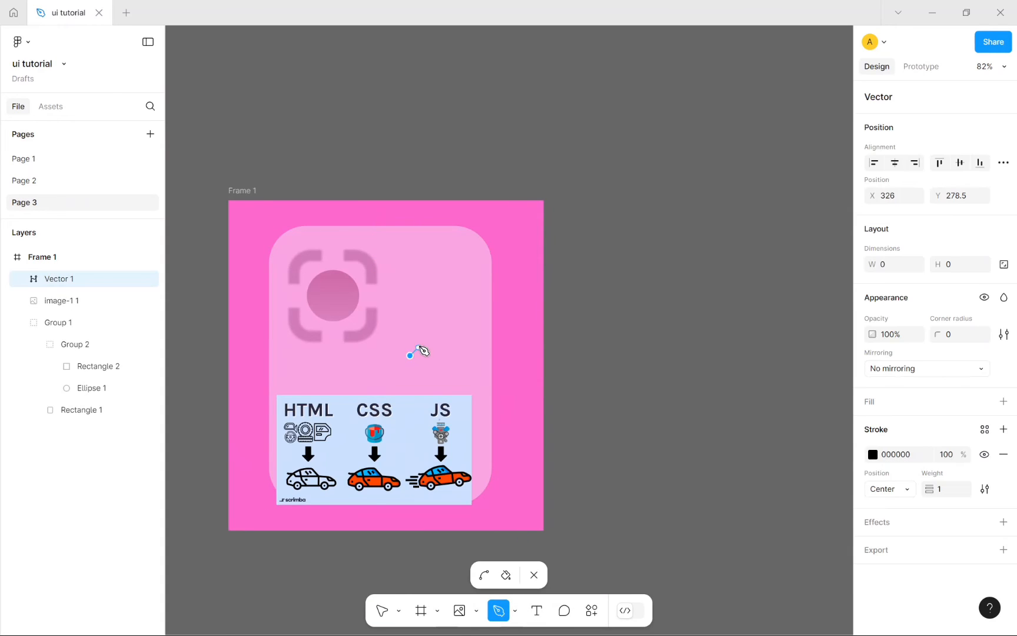
pyautogui.click(426, 310)
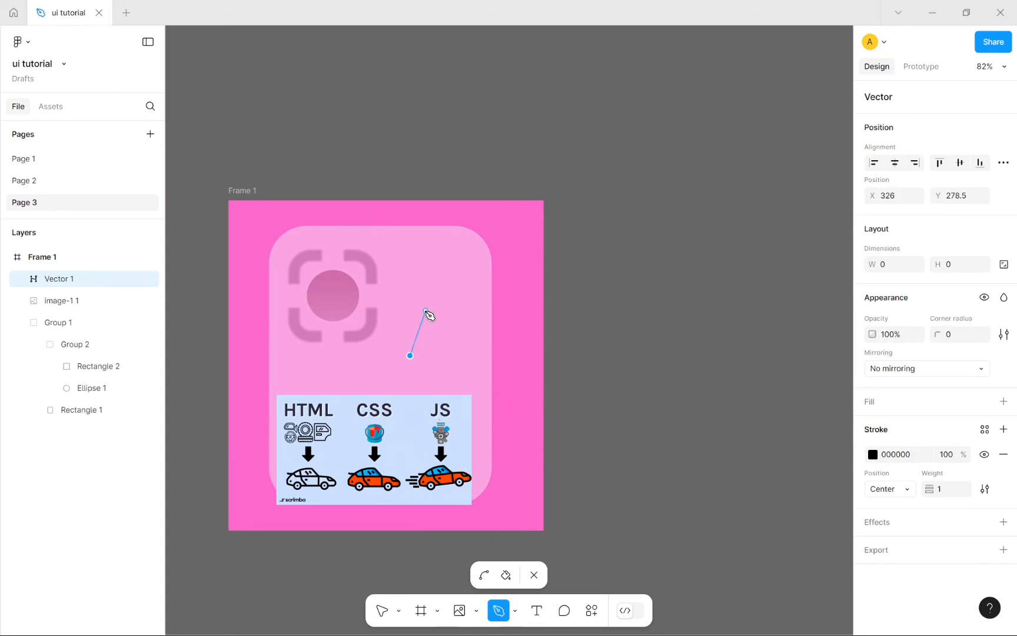
pyautogui.click(460, 348)
pyautogui.click(455, 386)
pyautogui.click(410, 356)
pyautogui.click(410, 357)
# Step: Add extra inner points to the vector path and finish editing Vector 1
pyautogui.click(439, 349)
pyautogui.click(426, 356)
pyautogui.click(445, 366)
pyautogui.click(438, 355)
pyautogui.click(534, 575)
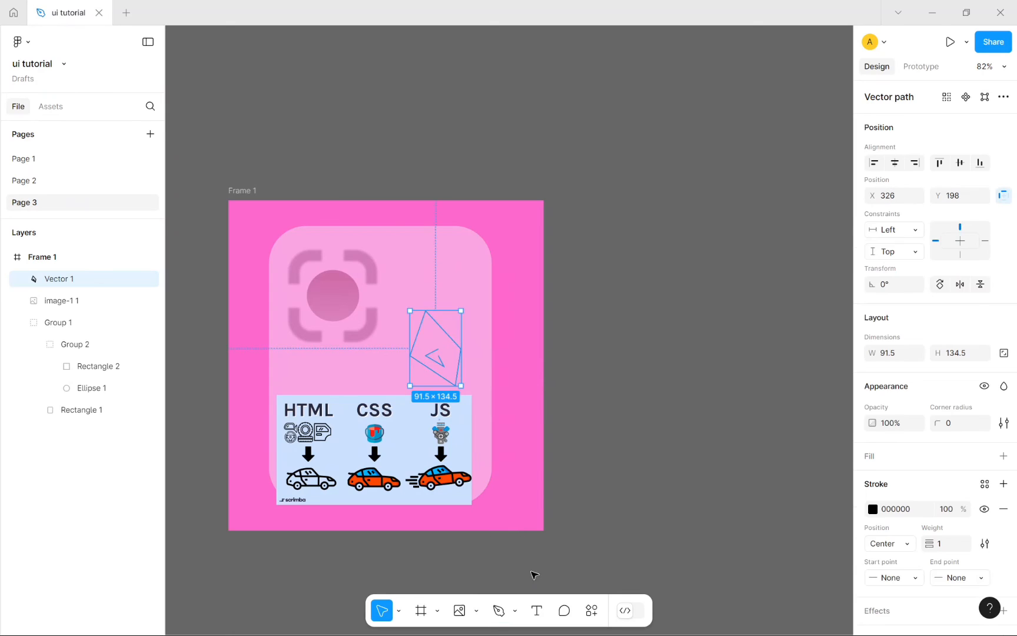
# Step: Select the card's rounded rectangle inside the group, then deselect it
pyautogui.click(682, 353)
pyautogui.click(433, 351)
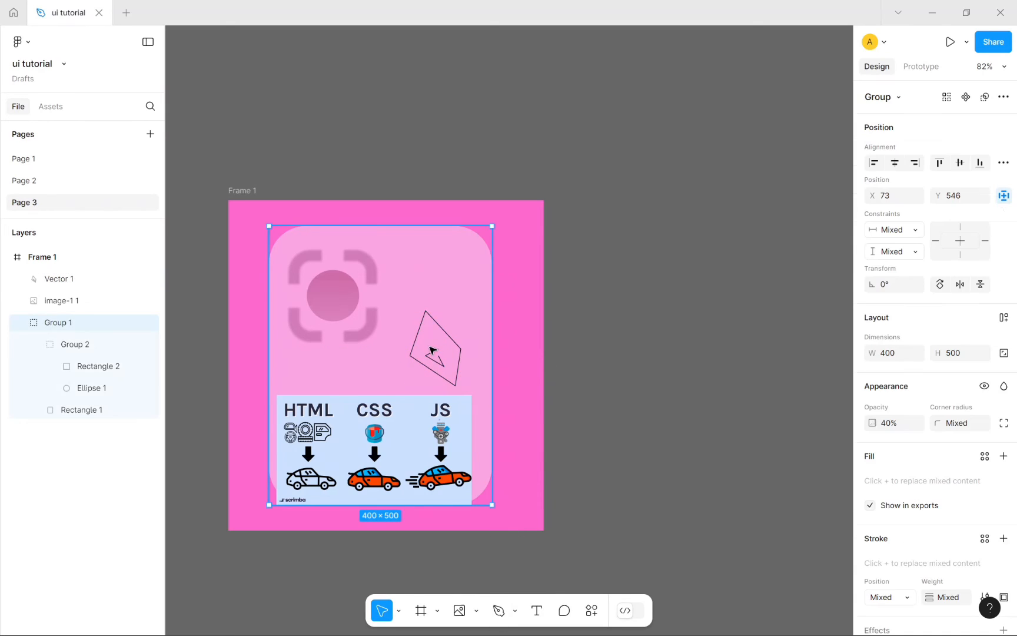
pyautogui.doubleClick(453, 374)
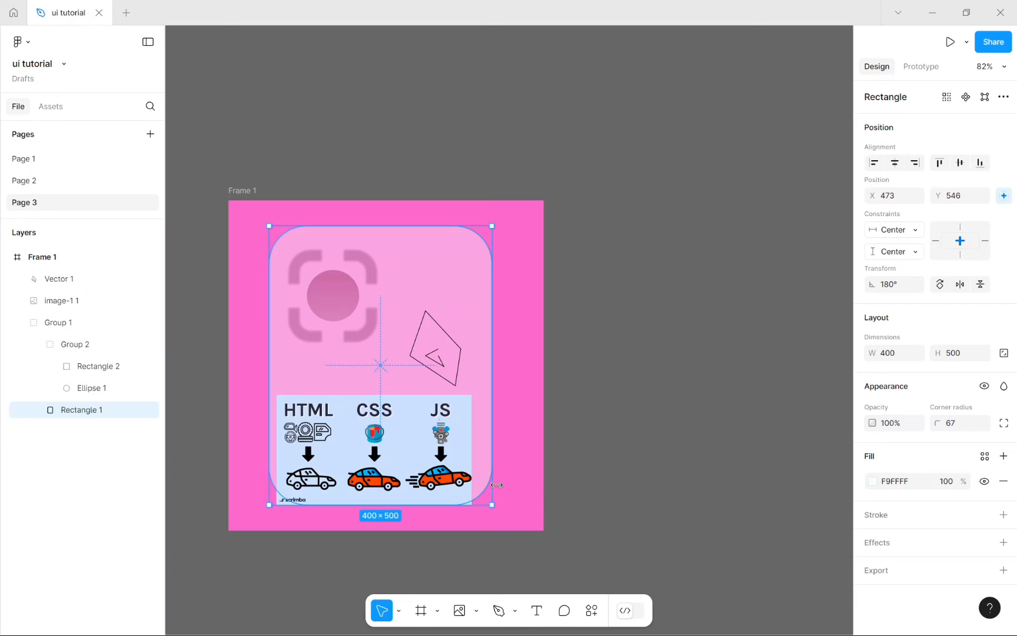
pyautogui.click(610, 408)
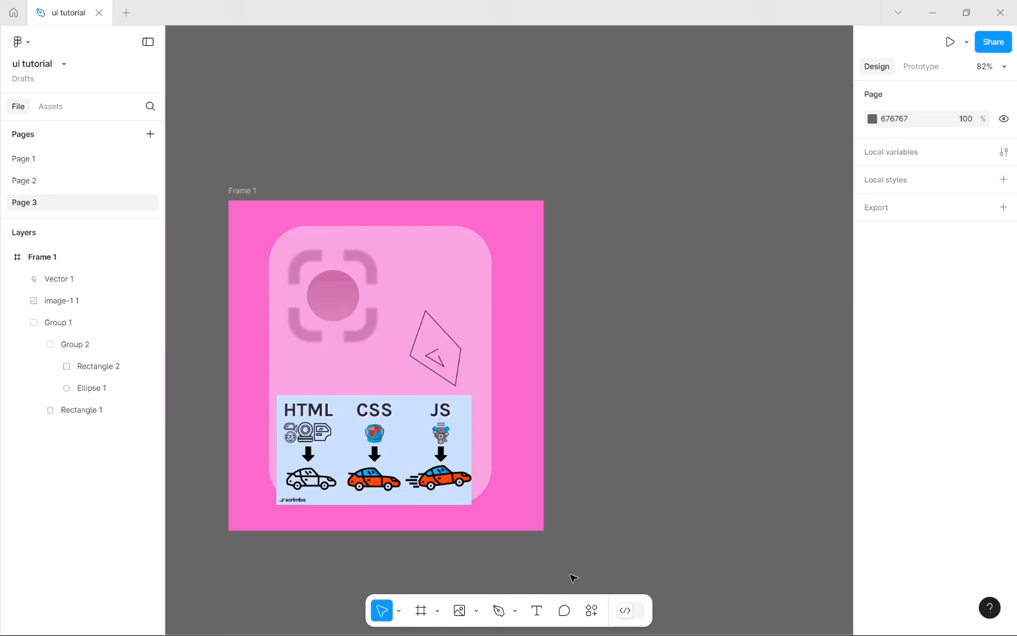
# Step: Add a 'hello' text box over the camera circle in Inter Regular 12
pyautogui.click(537, 611)
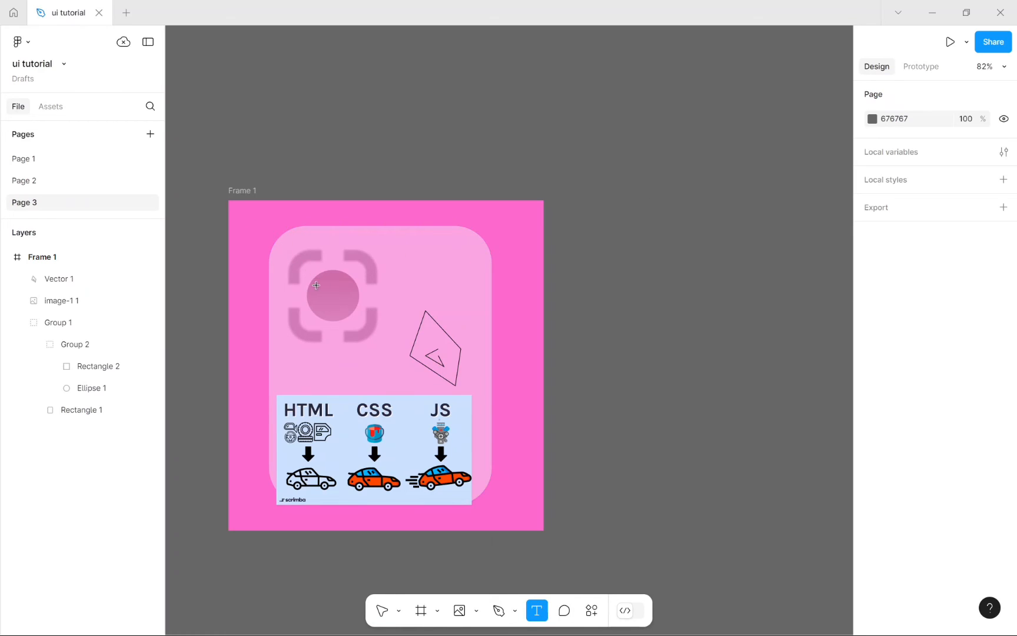
pyautogui.moveTo(316, 285); pyautogui.dragTo(375, 324)
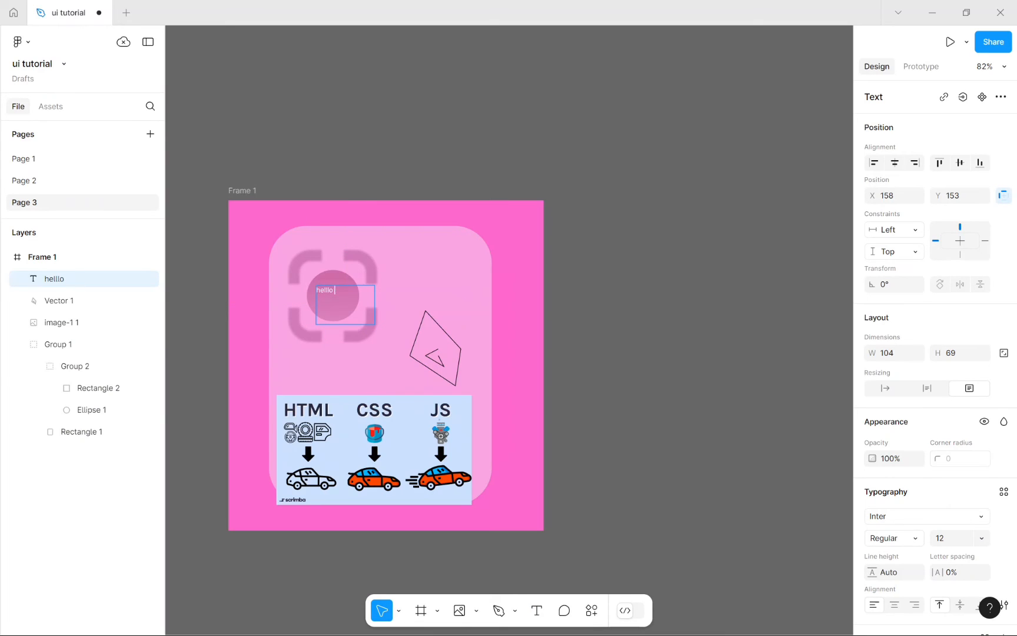
pyautogui.press('Escape')
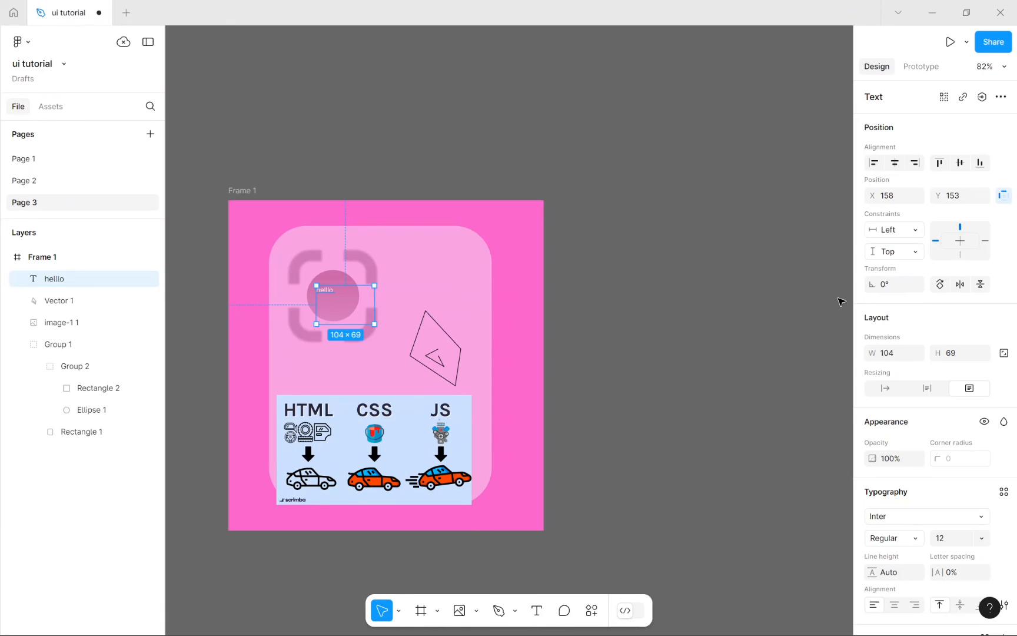
pyautogui.scroll(-3, 953, 364)
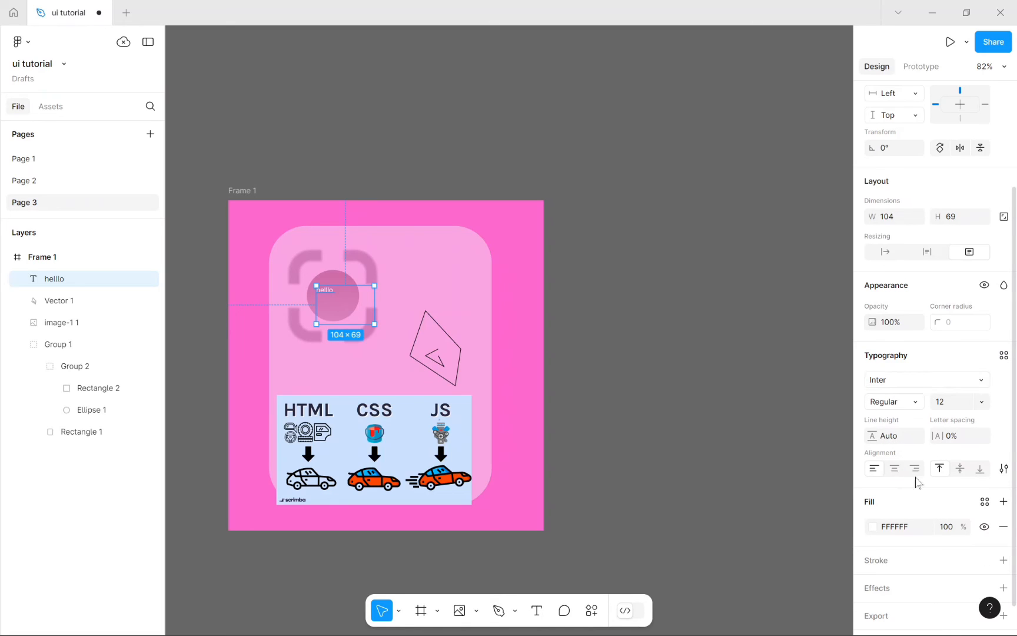
# Step: Apply Gloucester MT Extra Condensed to the hello text and enlarge its box to 222×180
pyautogui.click(904, 386)
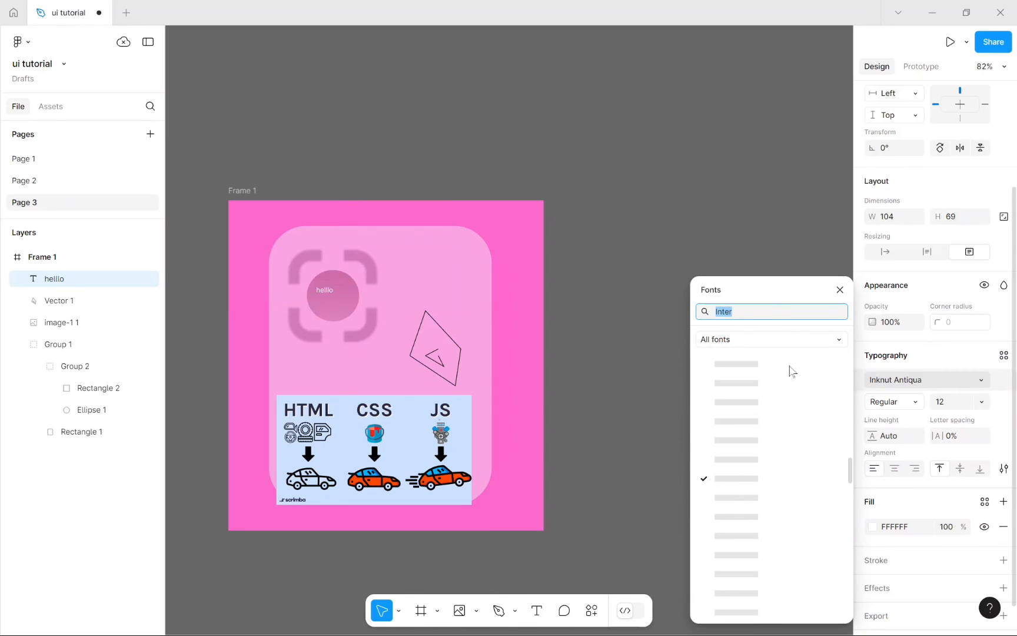
pyautogui.scroll(5, 792, 370)
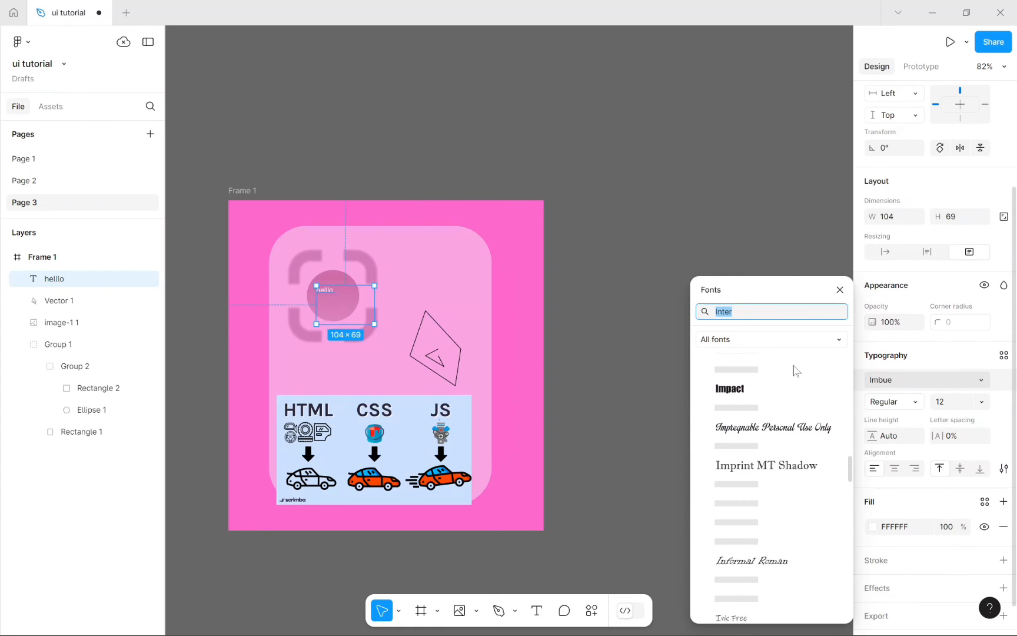
pyautogui.scroll(-13, 765, 502)
pyautogui.scroll(17, 765, 502)
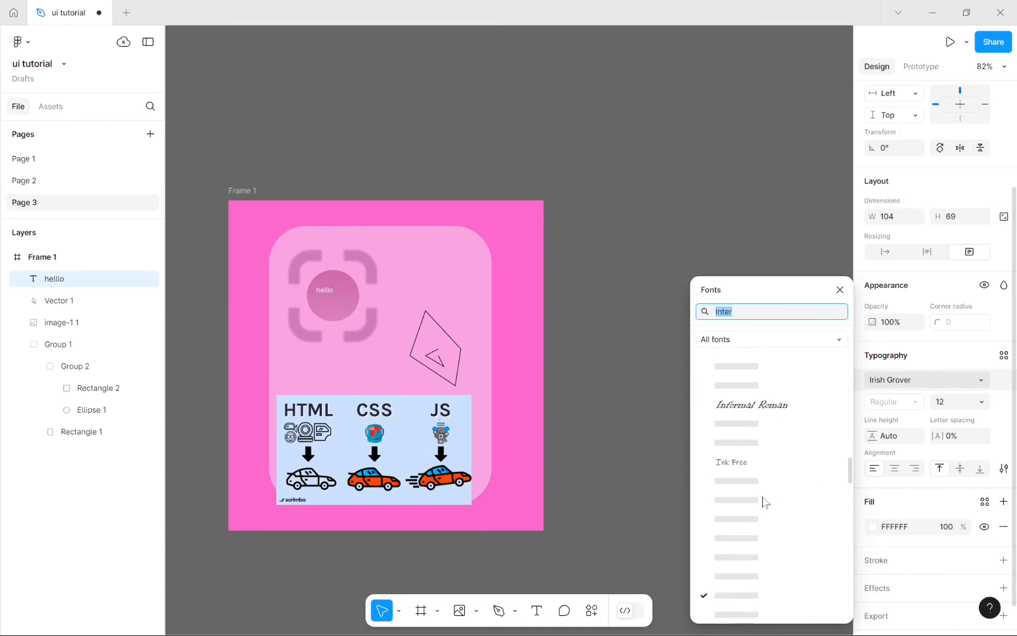
pyautogui.scroll(3, 765, 502)
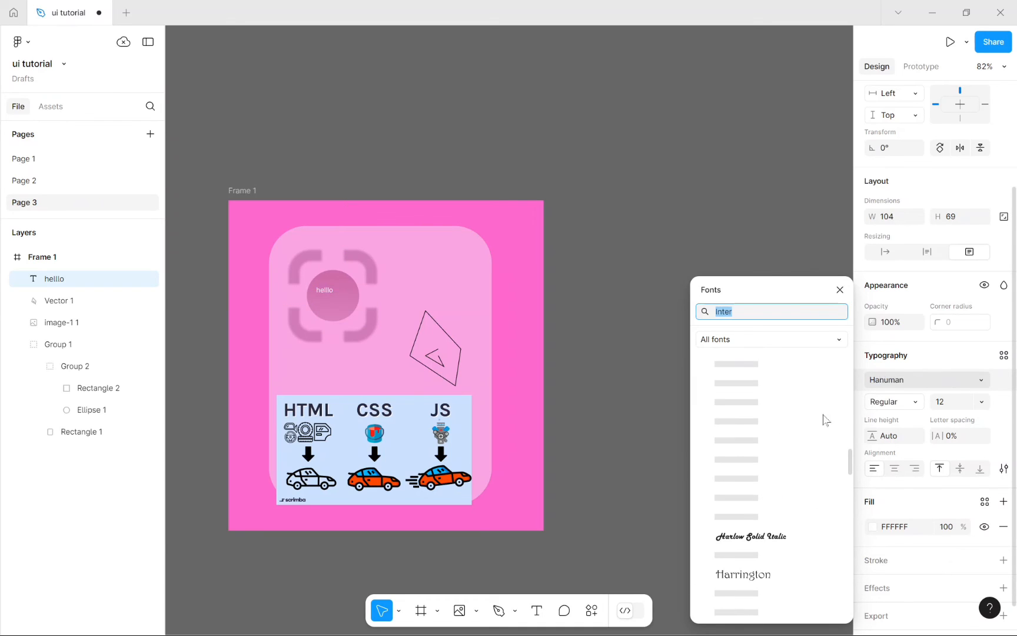
pyautogui.click(808, 337)
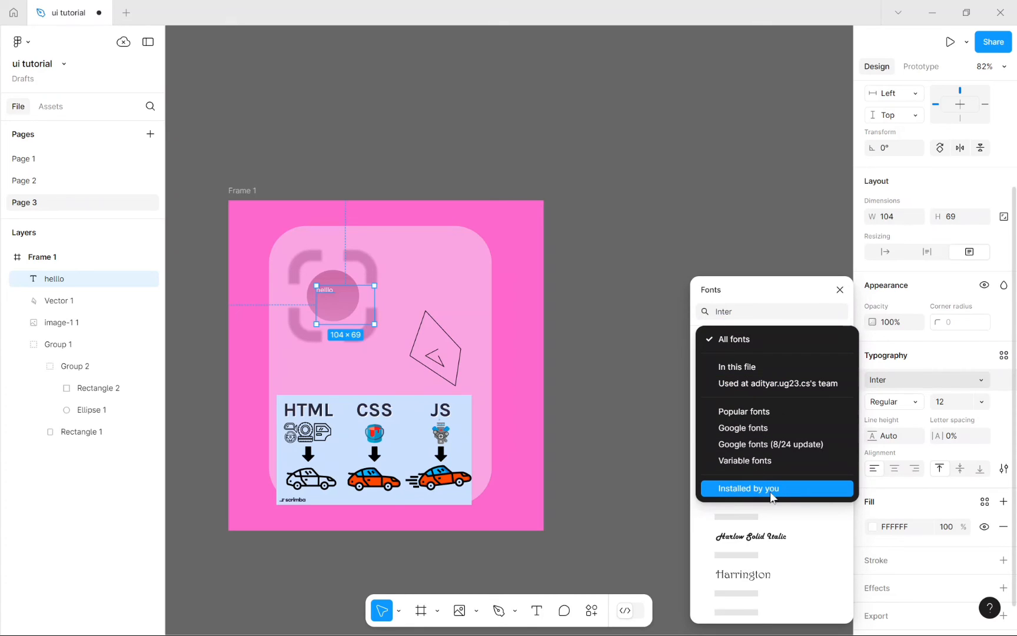
pyautogui.click(765, 545)
pyautogui.scroll(14, 755, 532)
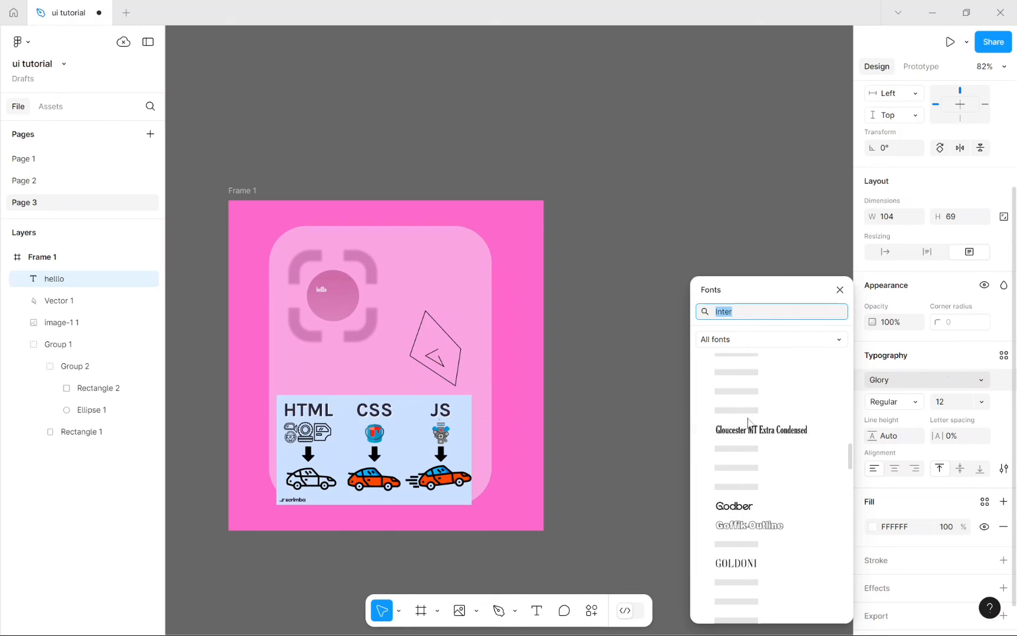
pyautogui.click(757, 430)
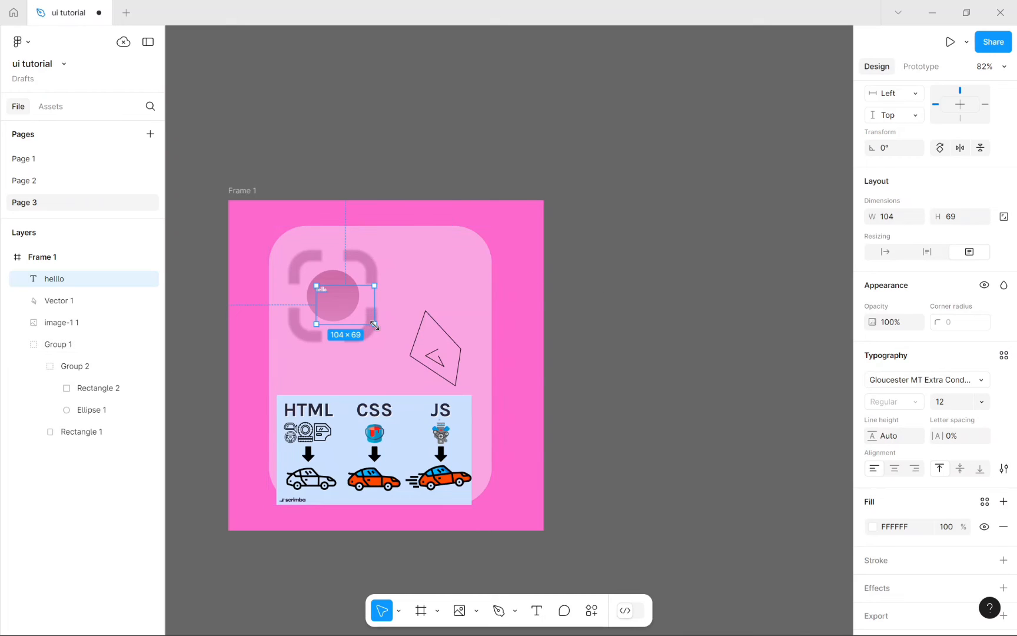
pyautogui.moveTo(375, 324); pyautogui.dragTo(440, 386)
# Step: Set the hello text size to 40 and nudge it to centre on the lens
pyautogui.doubleClick(333, 295)
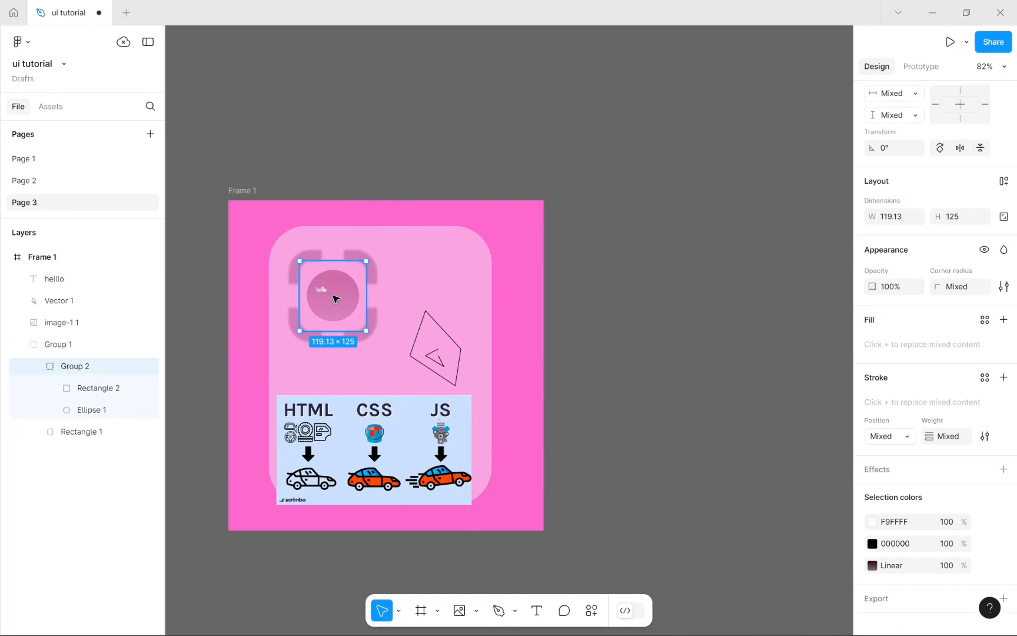
pyautogui.doubleClick(333, 296)
pyautogui.doubleClick(321, 290)
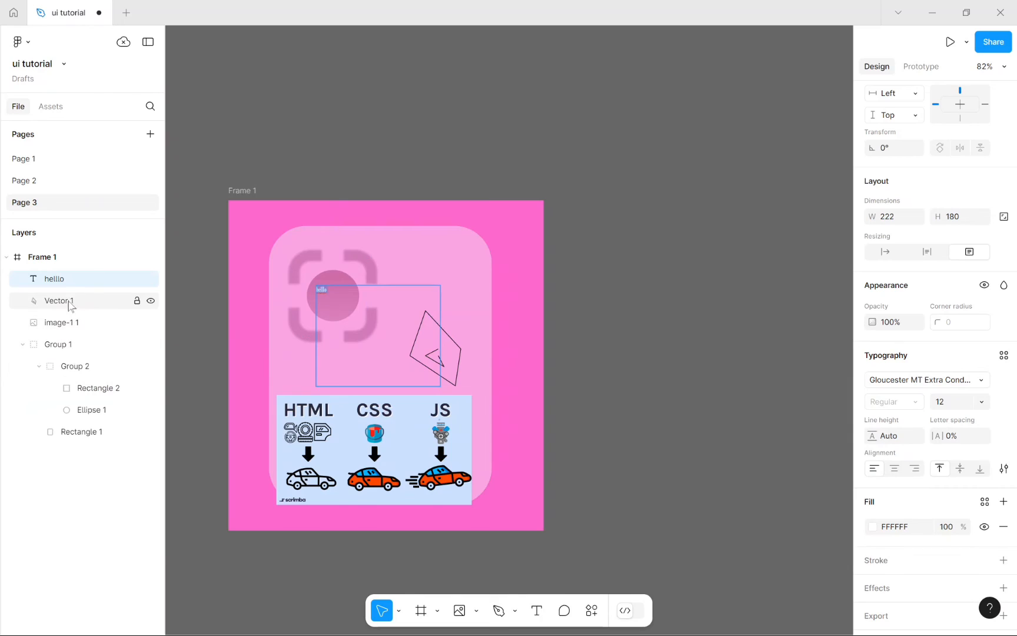
pyautogui.doubleClick(70, 277)
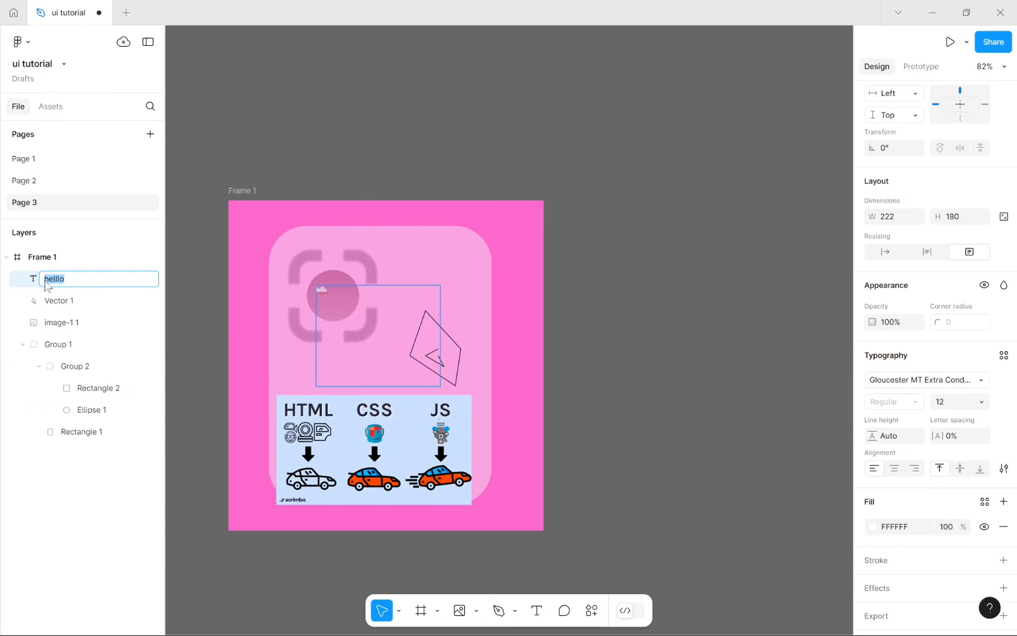
pyautogui.click(21, 287)
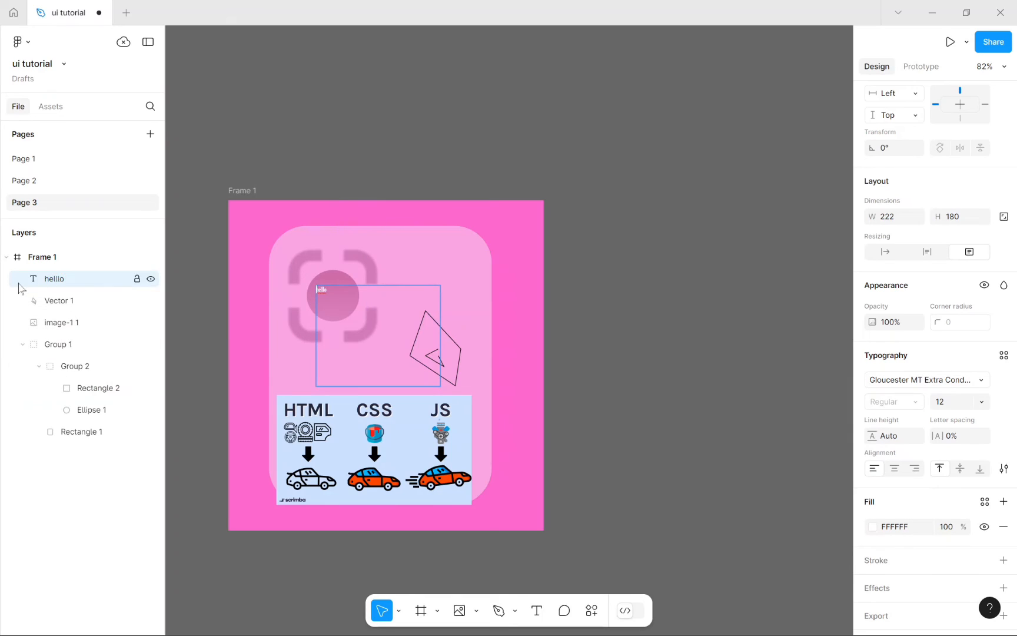
pyautogui.click(981, 402)
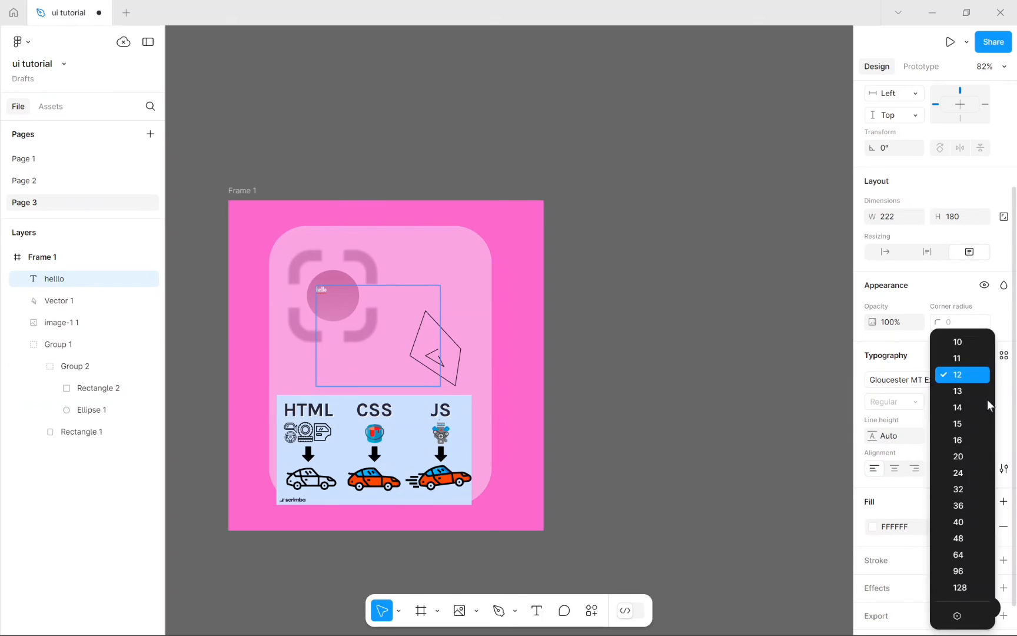
pyautogui.click(959, 522)
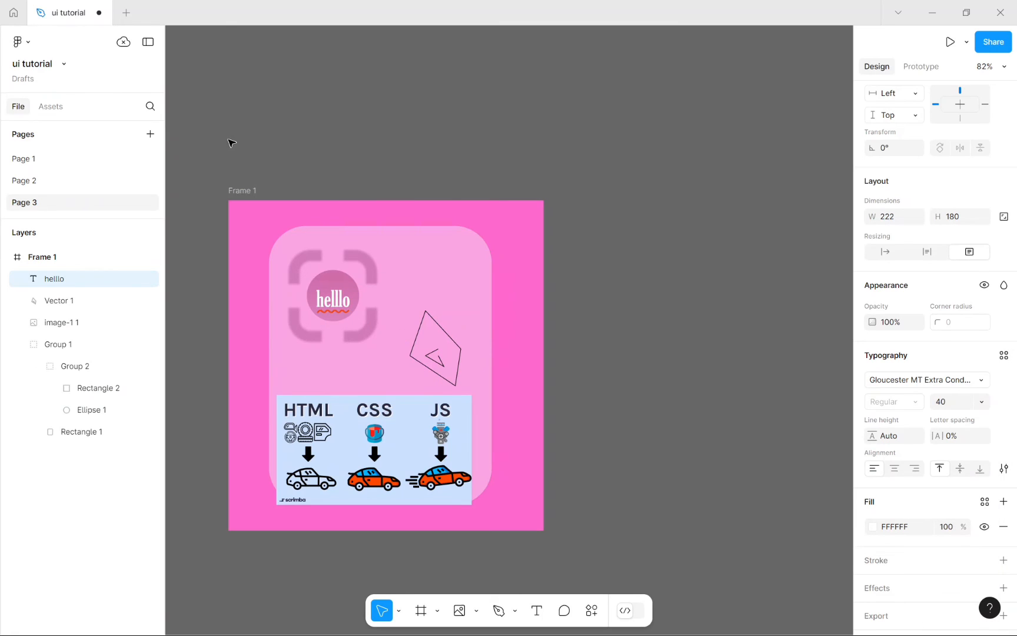
pyautogui.moveTo(364, 325)
pyautogui.mouseDown()
pyautogui.moveTo(356, 317)
pyautogui.moveTo(368, 320)
pyautogui.mouseUp()
pyautogui.click(759, 368)
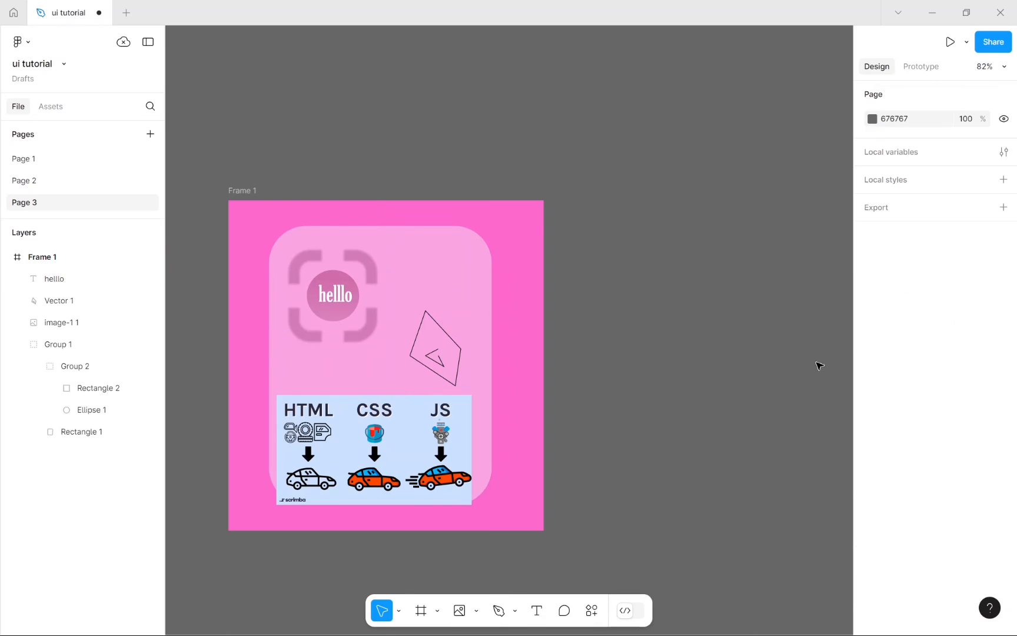
# Step: Connect to the NITP Wi-Fi network, then return to Figma and select the vector outline
pyautogui.click(347, 294)
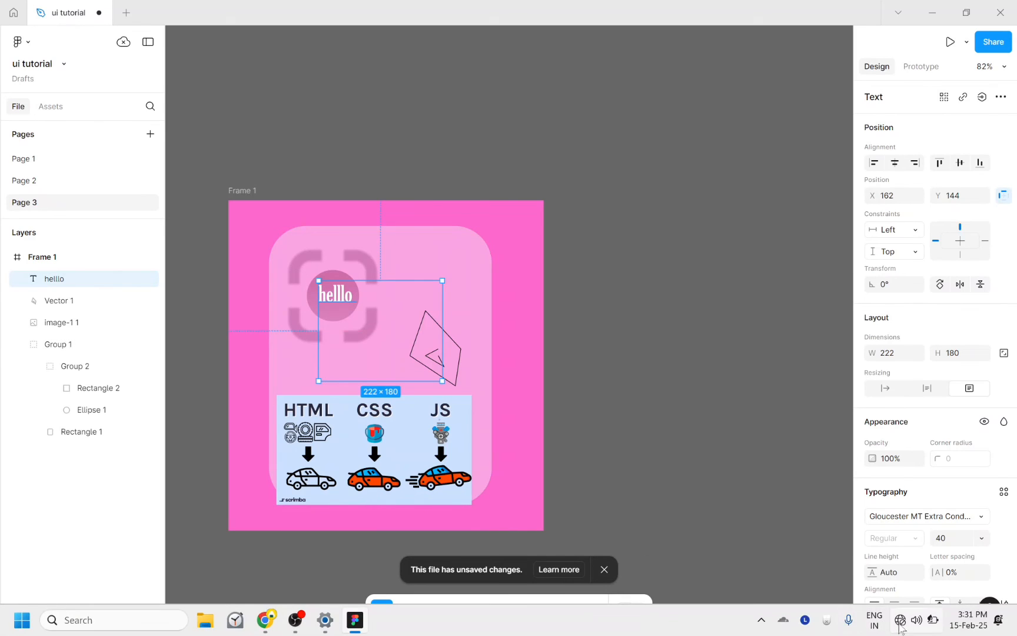
pyautogui.click(795, 324)
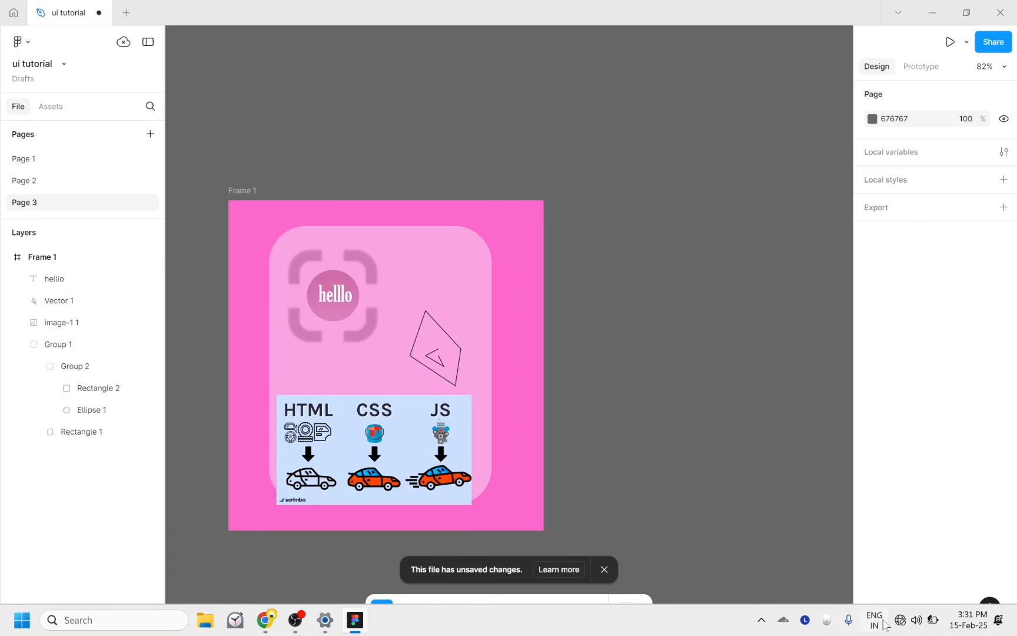
pyautogui.click(915, 619)
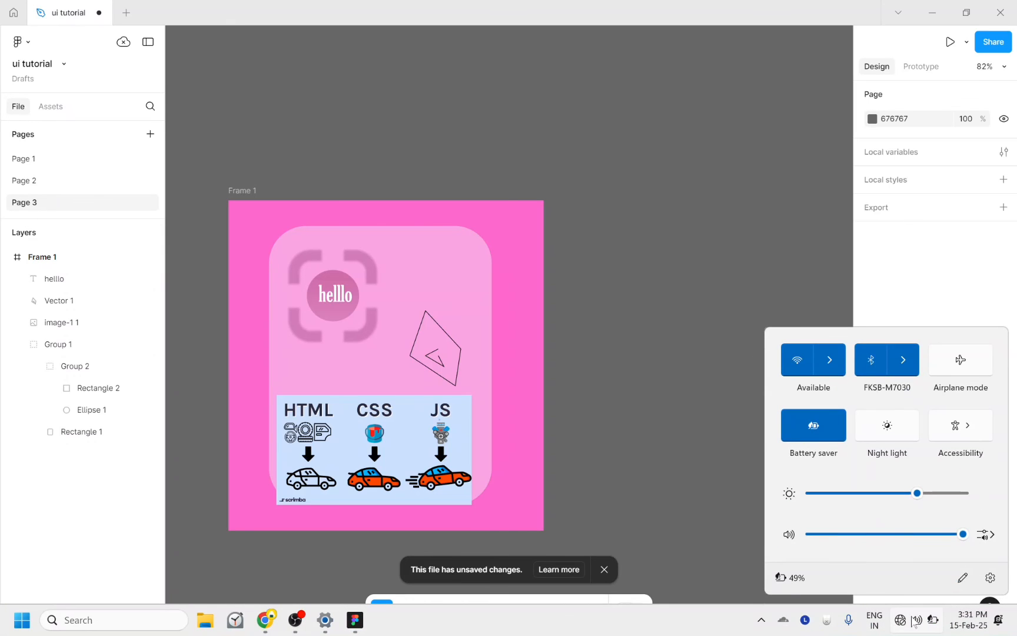
pyautogui.click(829, 359)
pyautogui.click(833, 377)
pyautogui.click(922, 438)
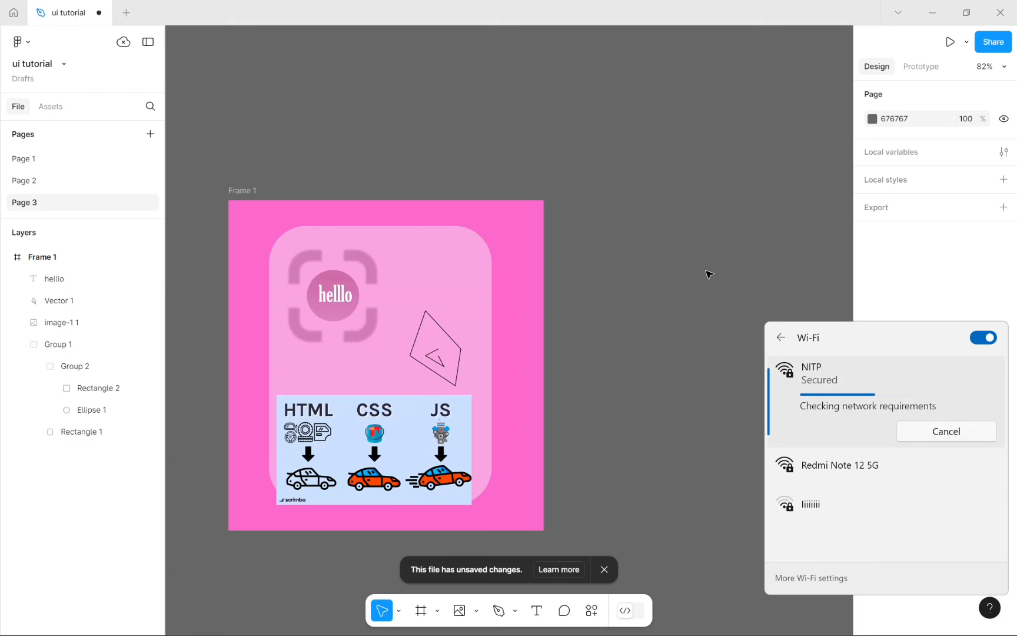
pyautogui.click(709, 275)
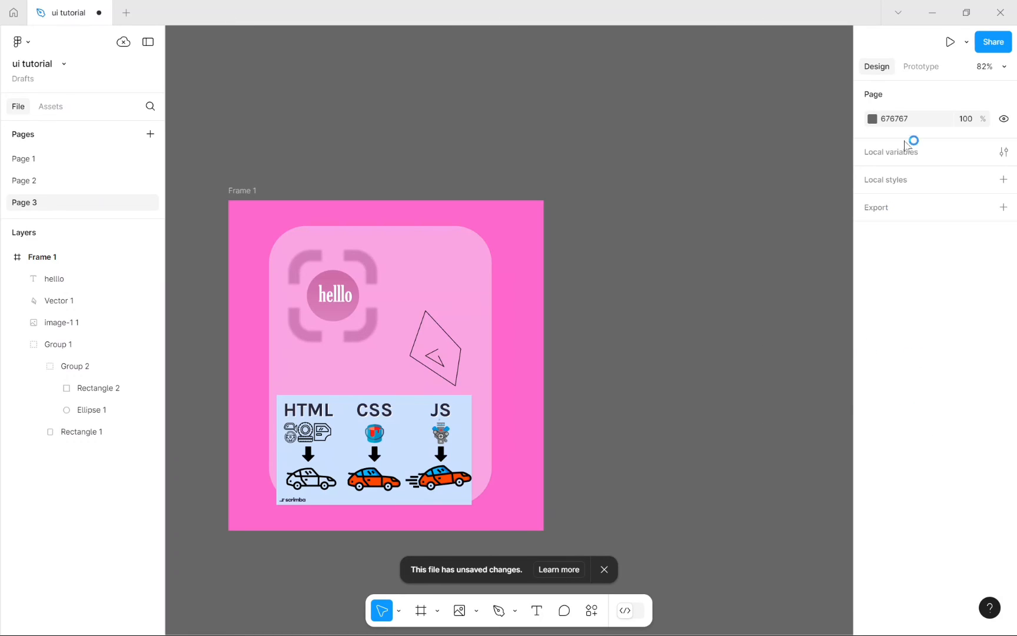
pyautogui.click(458, 347)
pyautogui.click(251, 196)
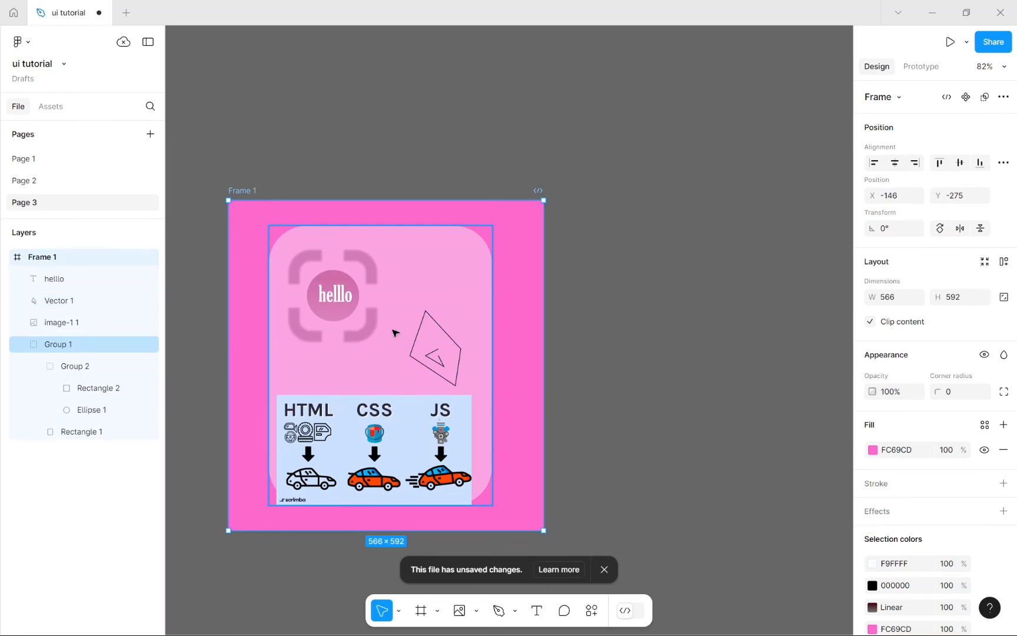
pyautogui.scroll(-3, 941, 371)
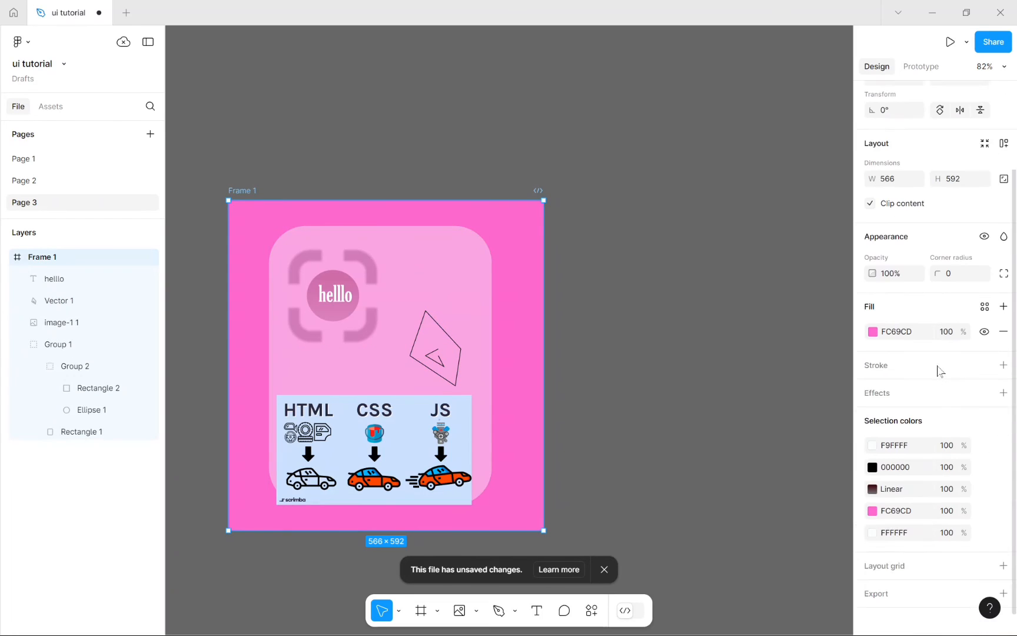
pyautogui.click(321, 297)
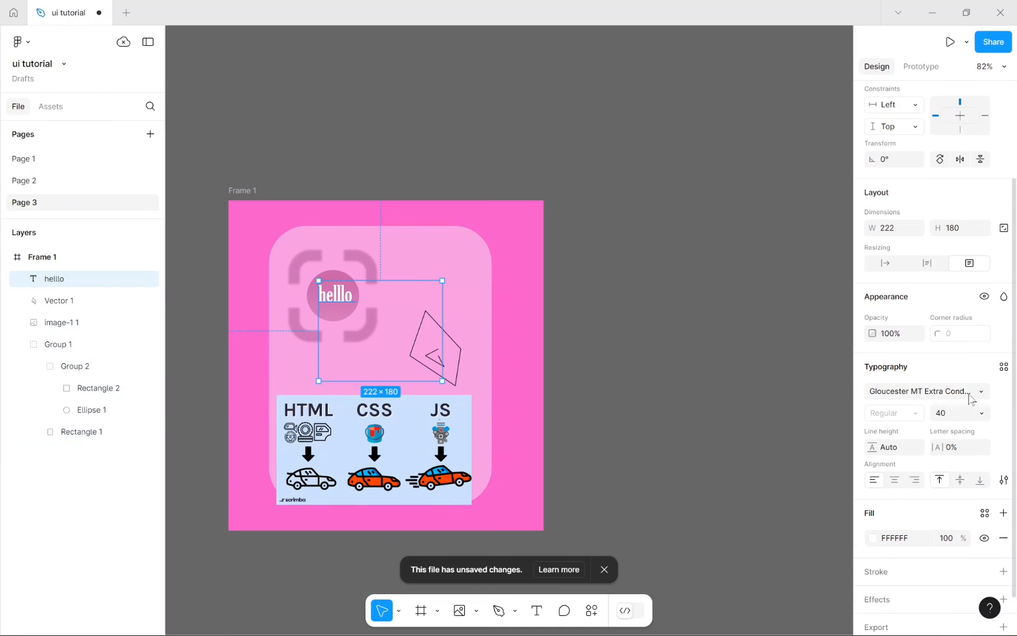
pyautogui.click(936, 391)
pyautogui.scroll(-3, 697, 404)
pyautogui.scroll(3, 726, 394)
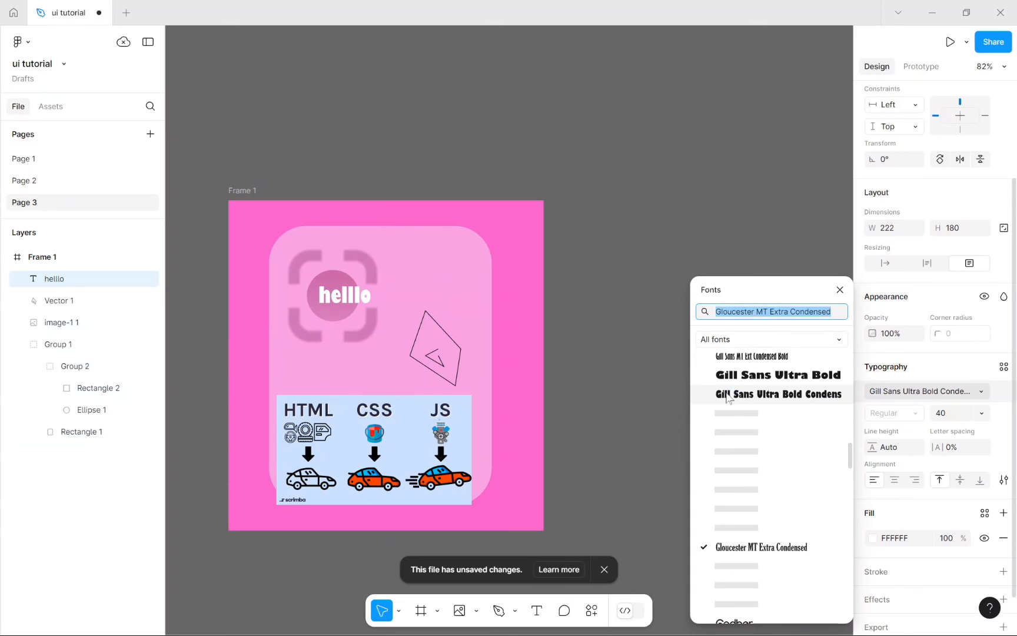
pyautogui.scroll(-8, 754, 459)
pyautogui.scroll(-2, 747, 446)
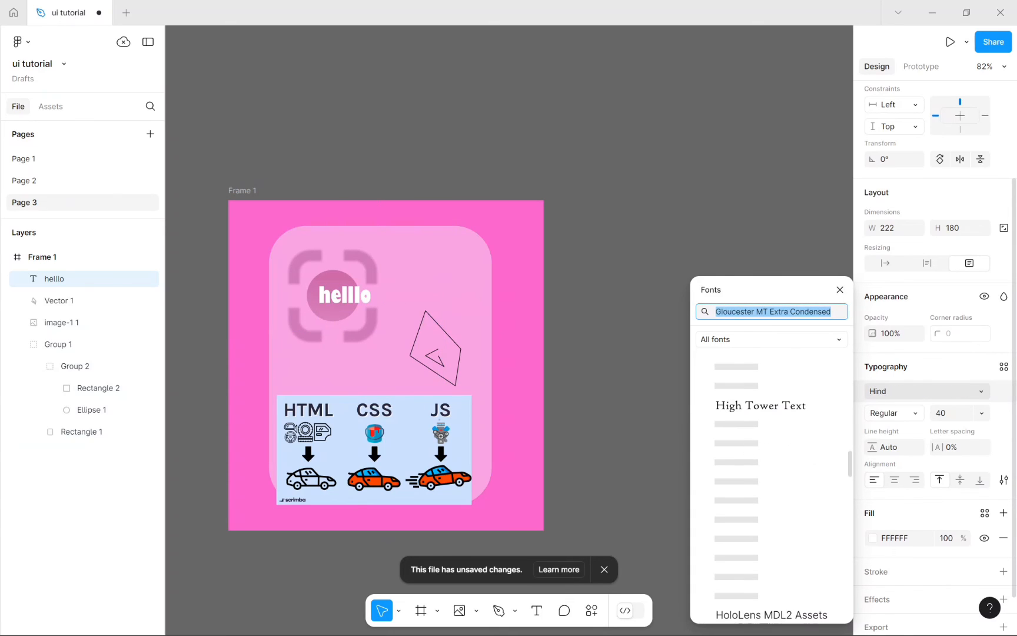
pyautogui.click(921, 622)
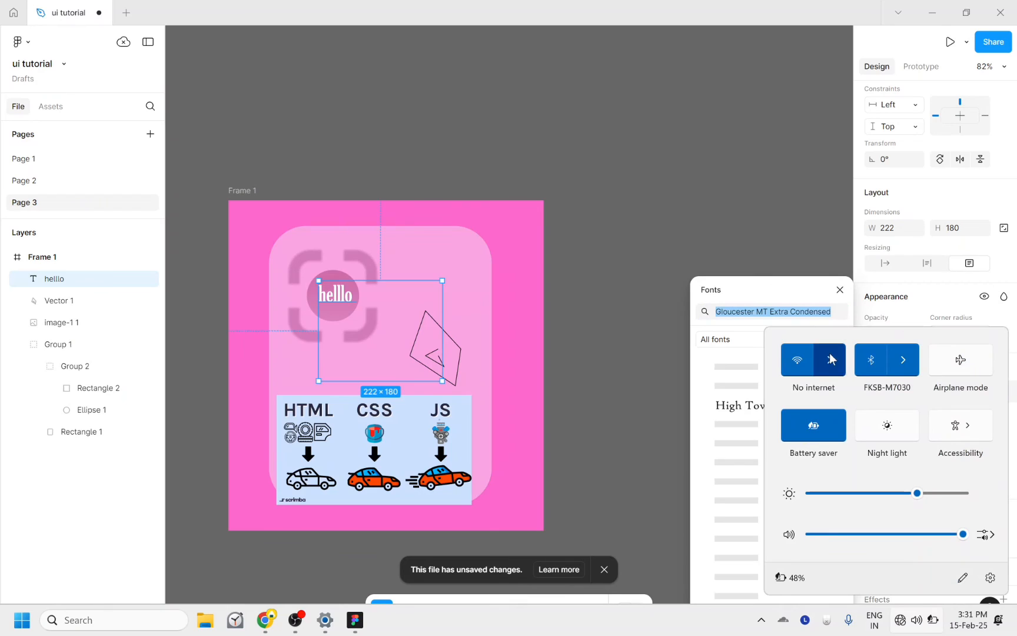
pyautogui.click(699, 223)
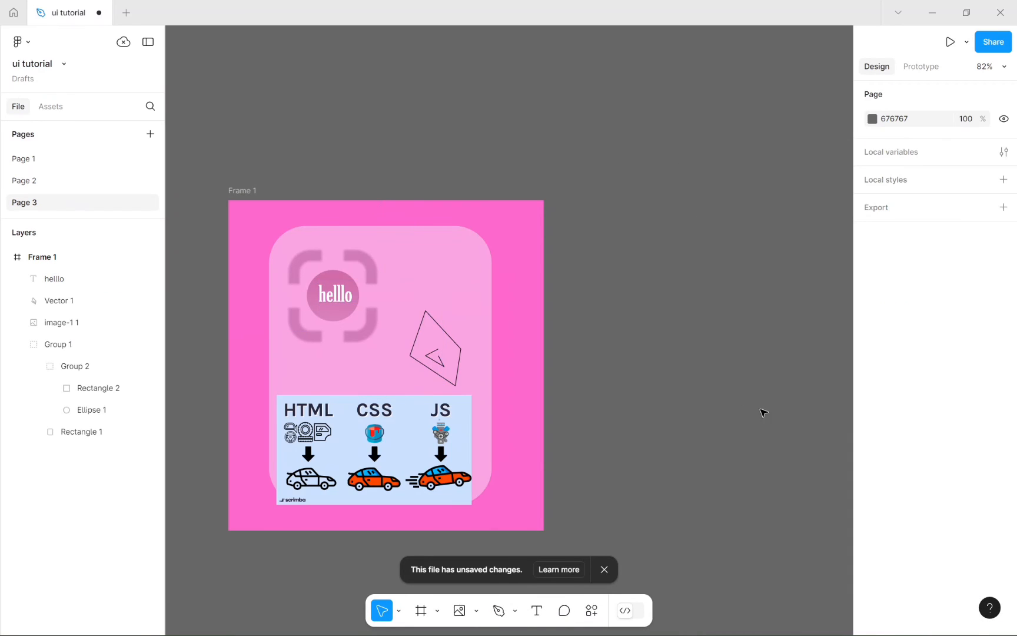
pyautogui.click(335, 295)
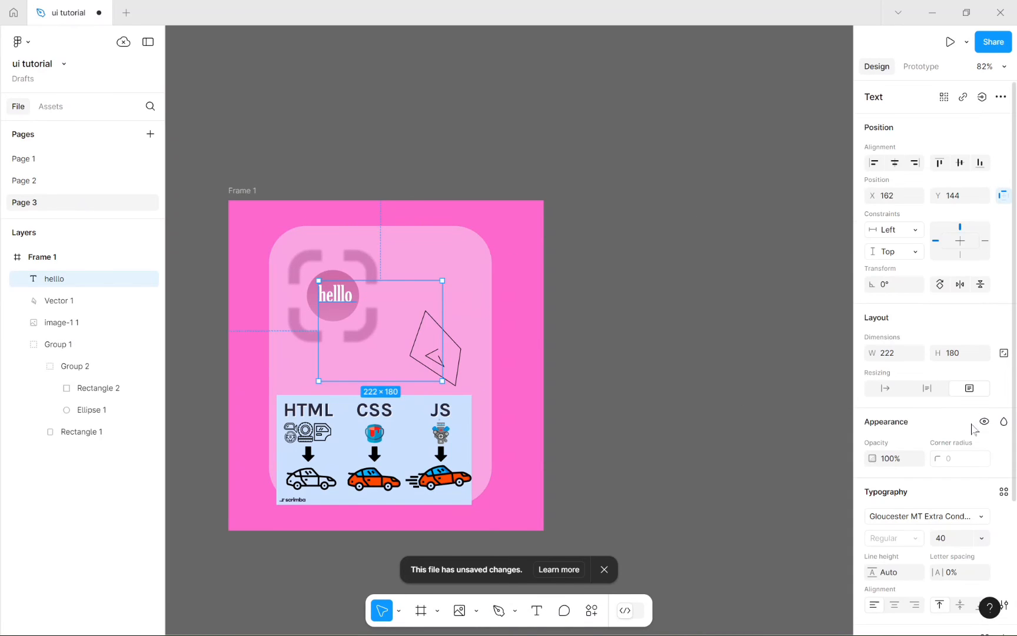
# Step: Try 9% and -9% letter spacing on the hello text, then reset it to 0%
pyautogui.scroll(-3, 972, 428)
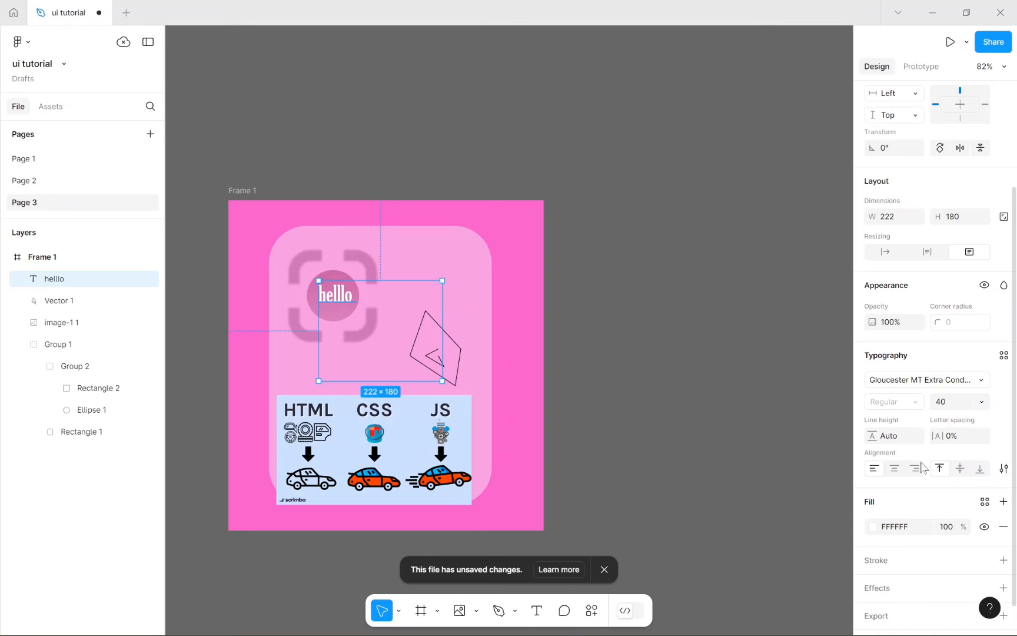
pyautogui.click(884, 436)
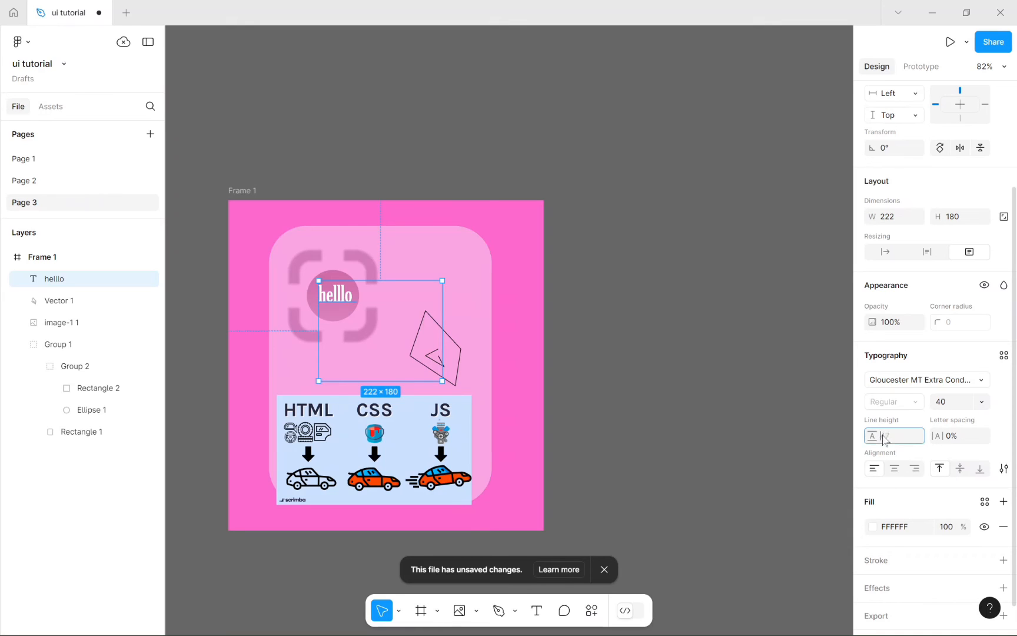
pyautogui.click(949, 440)
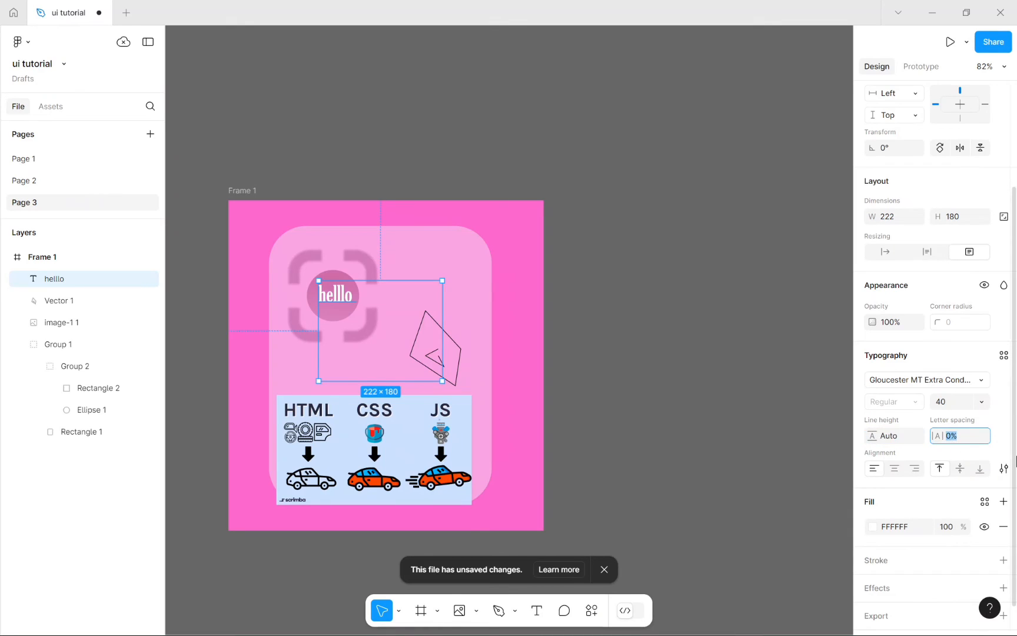
pyautogui.write('9')
pyautogui.press('Return')
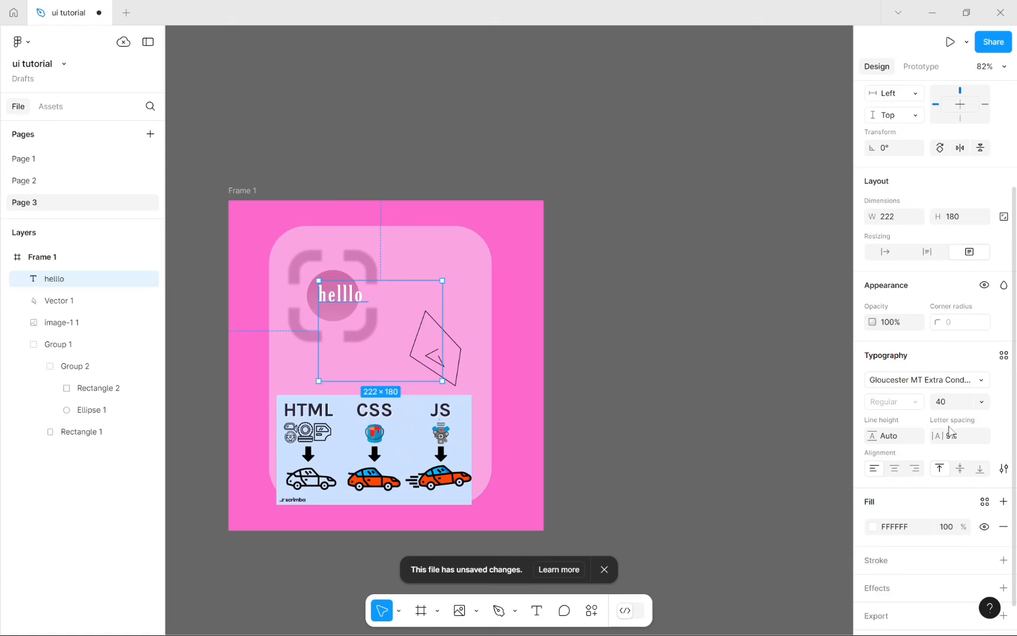
pyautogui.click(968, 437)
pyautogui.press('Return')
pyautogui.click(902, 433)
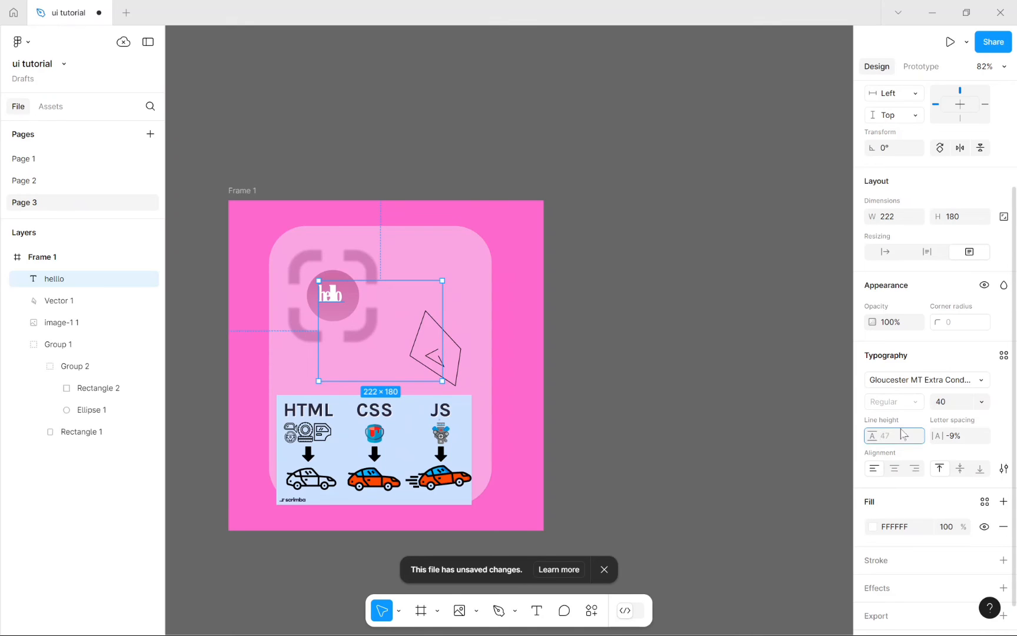
pyautogui.click(968, 443)
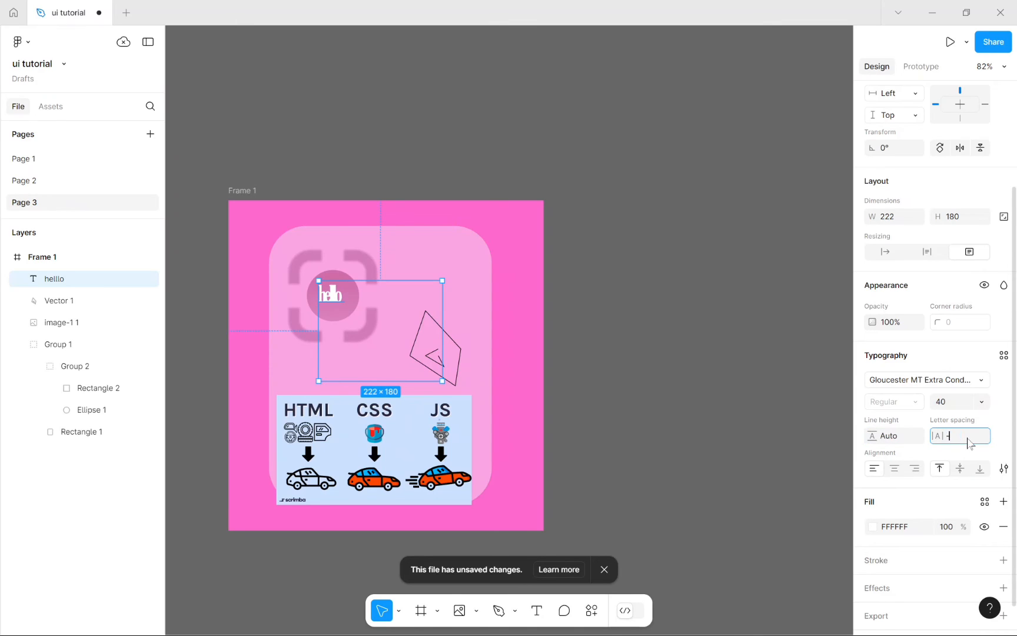
pyautogui.write('0')
pyautogui.press('Return')
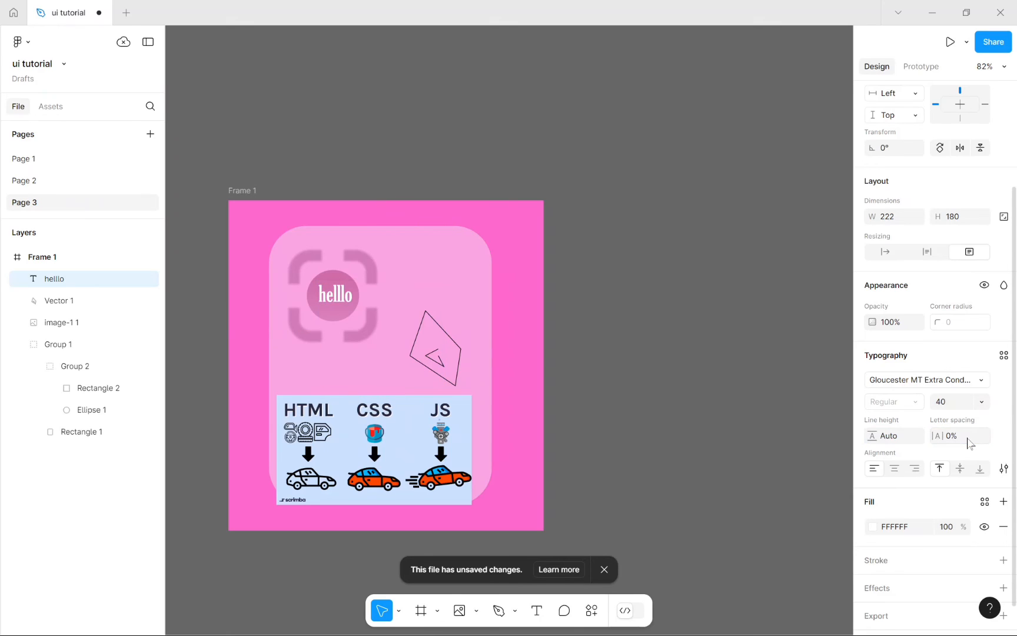
# Step: Set the hello text's line height to 90
pyautogui.click(899, 436)
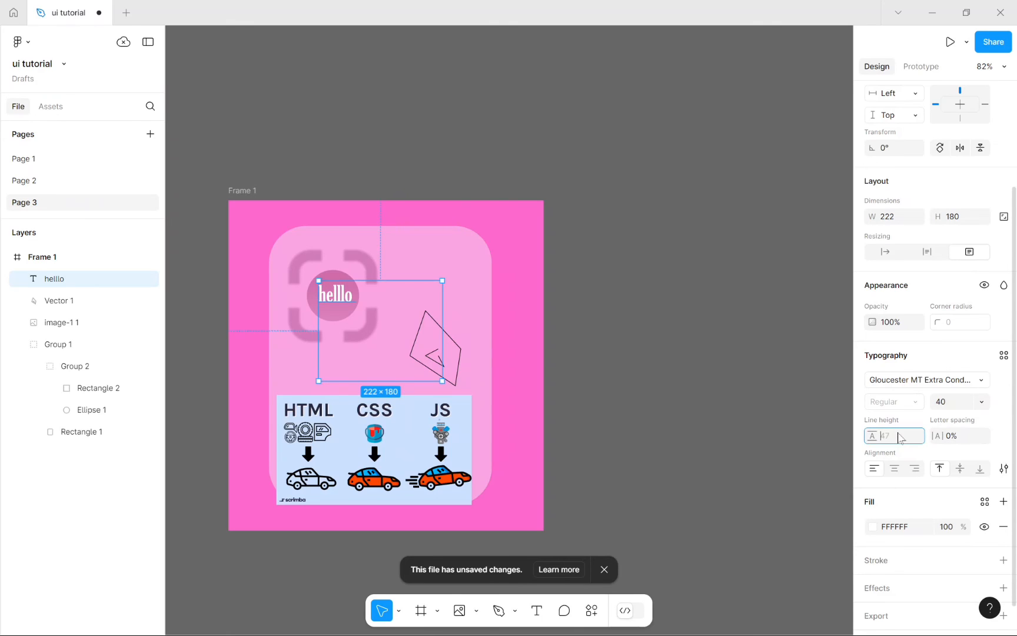
pyautogui.write('u')
pyautogui.write('0')
pyautogui.press('Return')
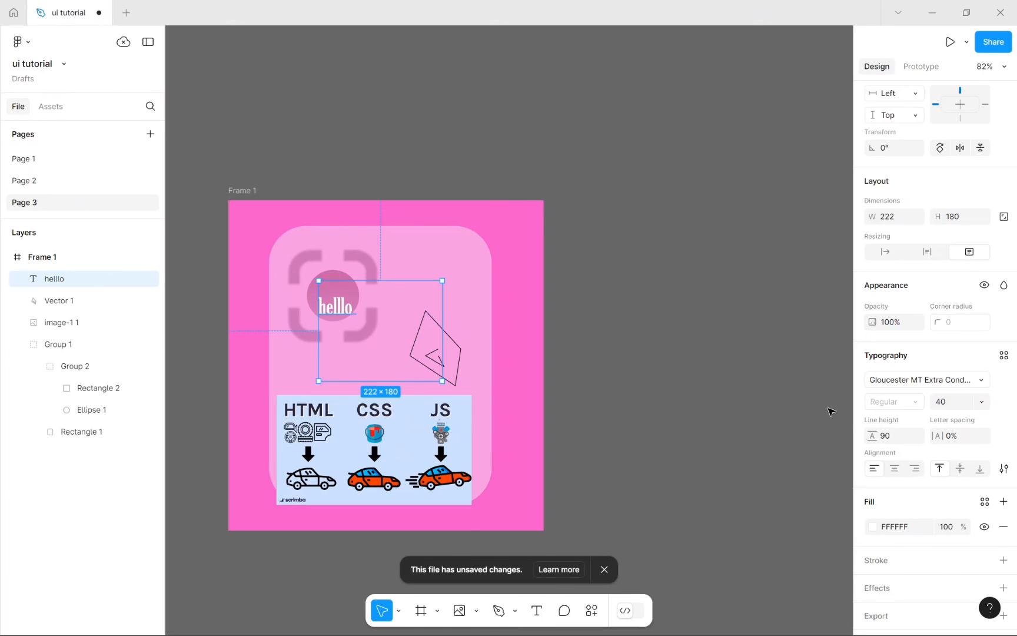
# Step: Align the hello text to the right and bottom of its text box
pyautogui.click(893, 473)
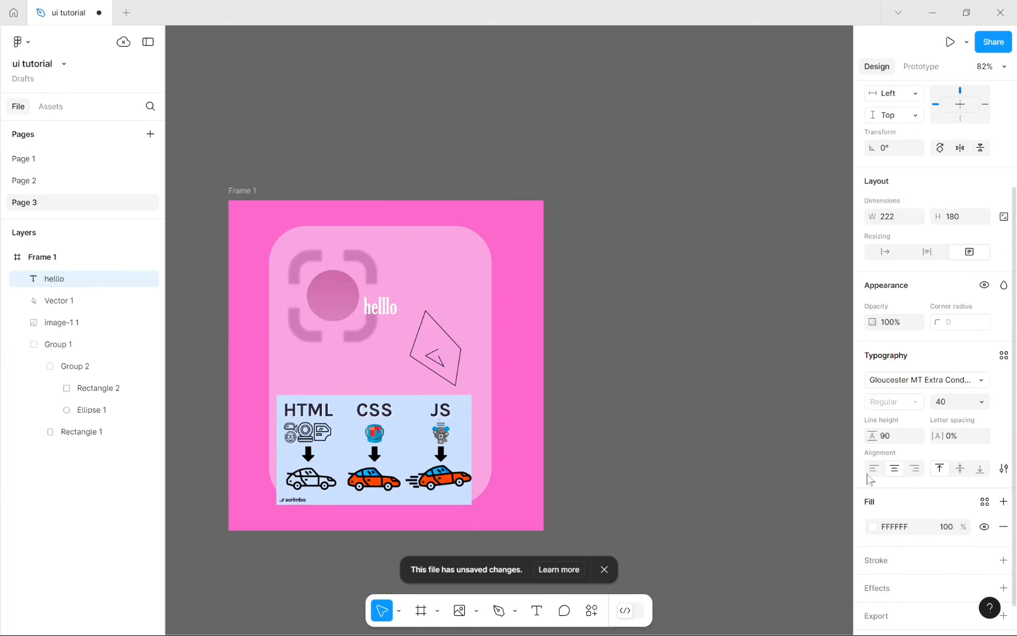
pyautogui.click(873, 468)
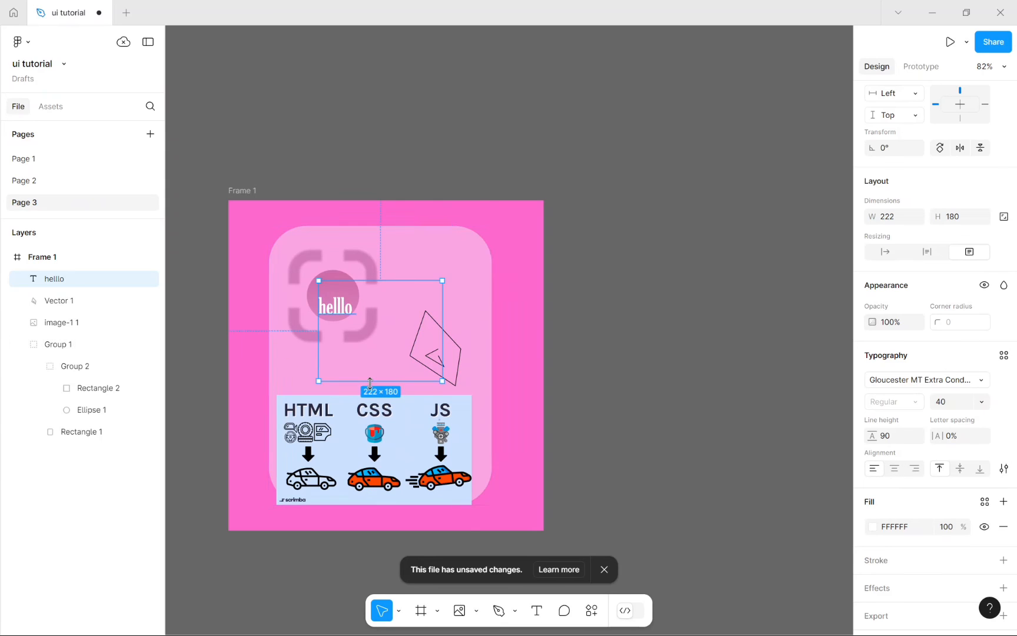
pyautogui.click(894, 469)
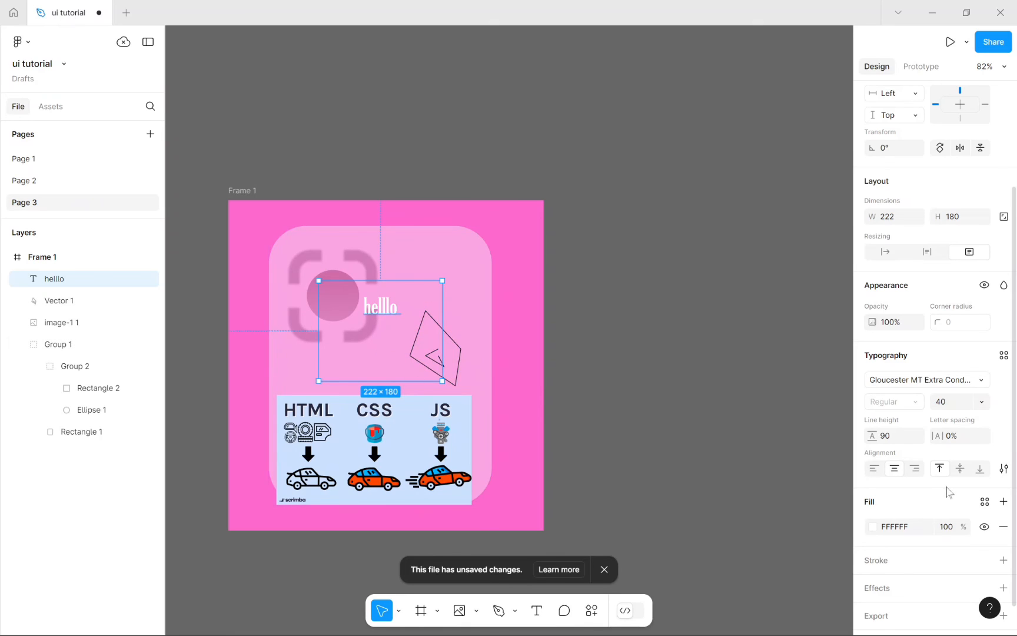
pyautogui.click(914, 469)
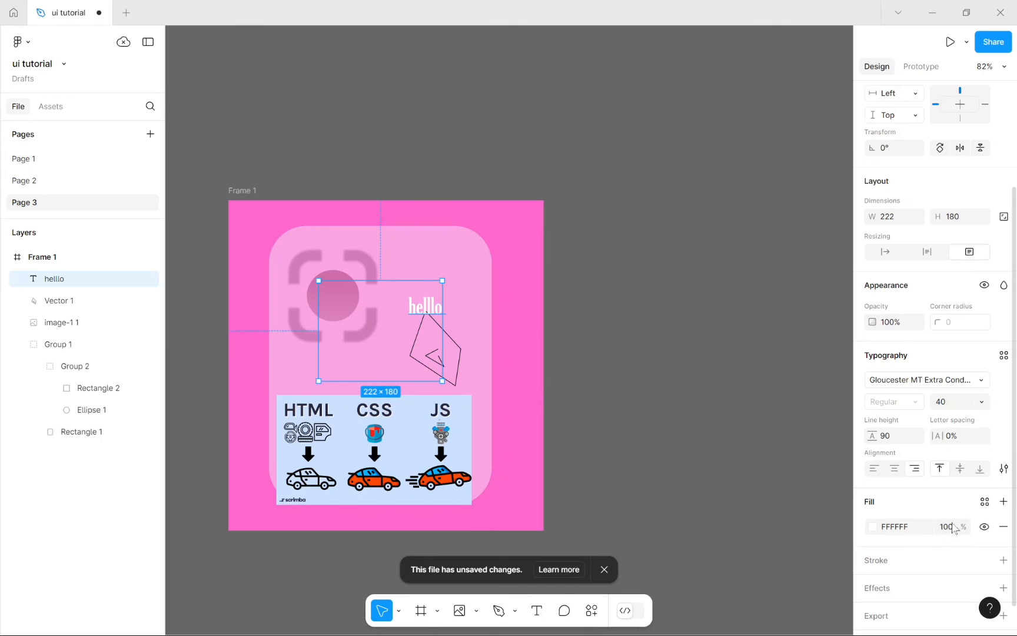
pyautogui.click(960, 471)
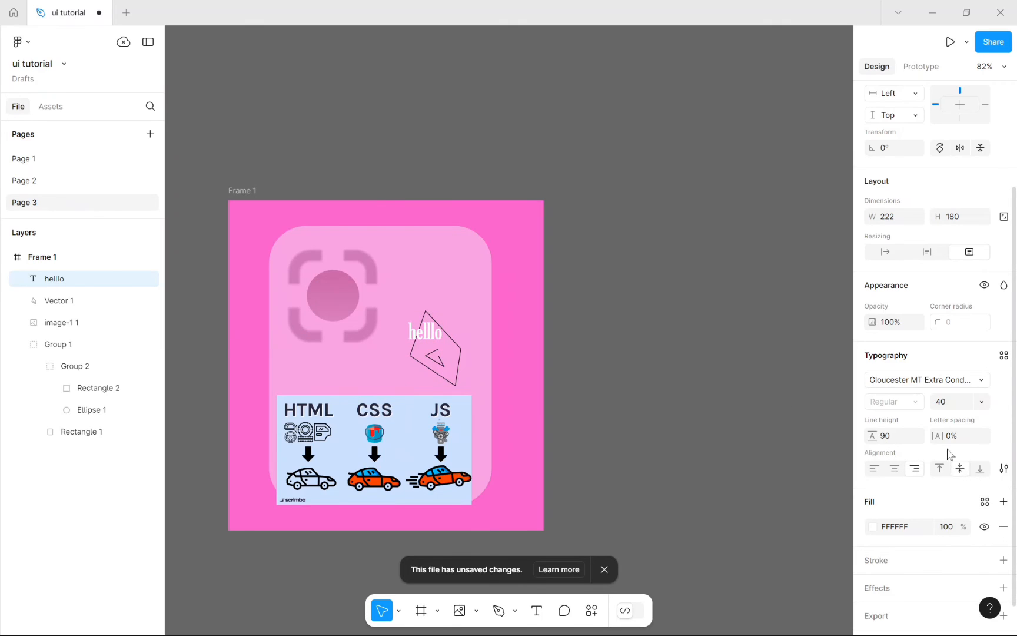
pyautogui.click(939, 469)
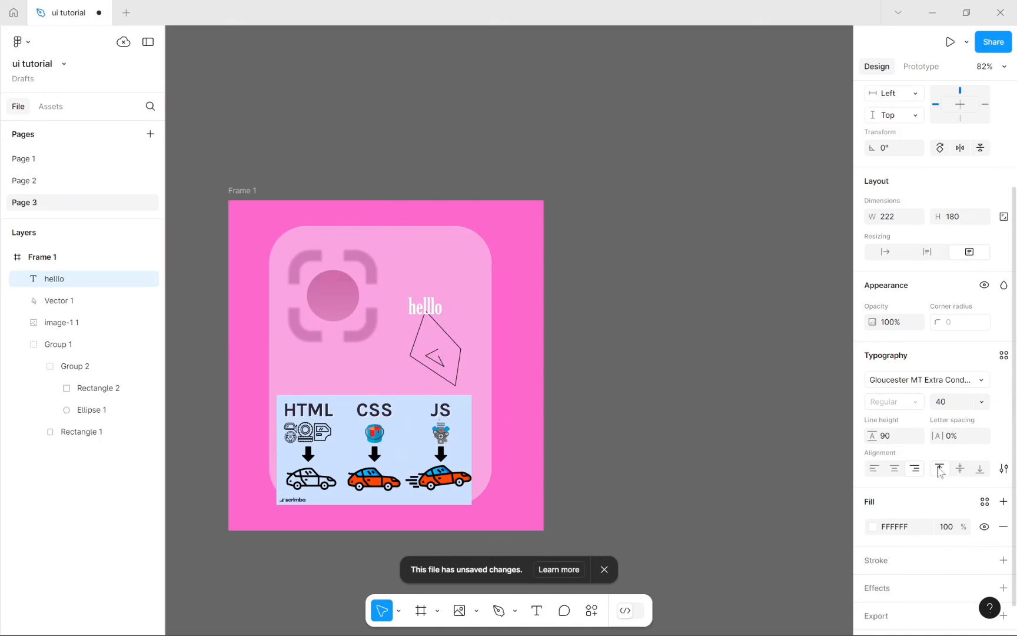
pyautogui.click(979, 471)
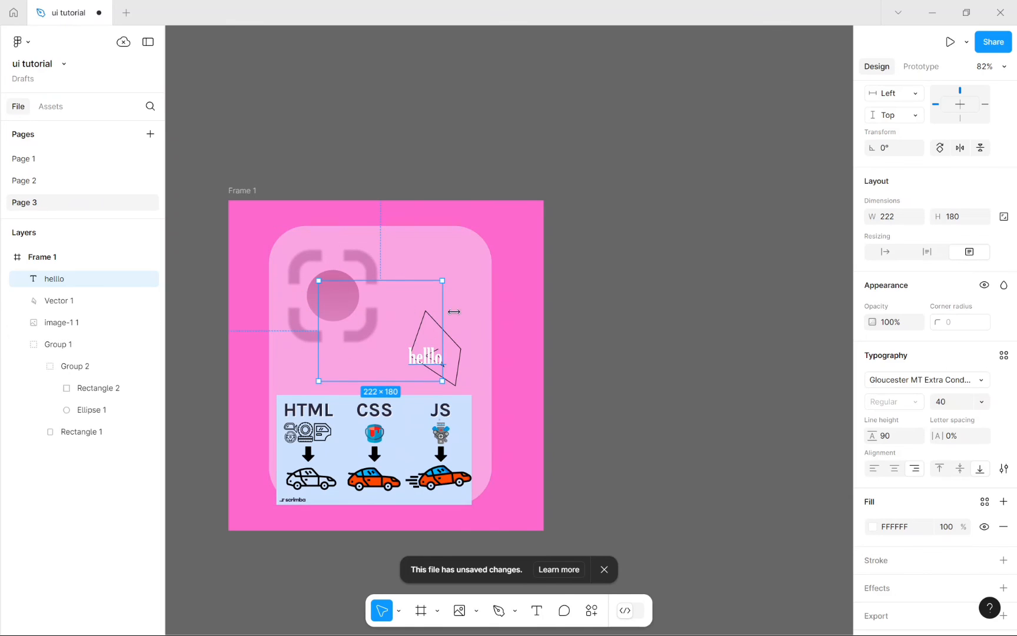
# Step: Move the hello text box slightly higher on the card
pyautogui.moveTo(400, 355); pyautogui.dragTo(412, 320)
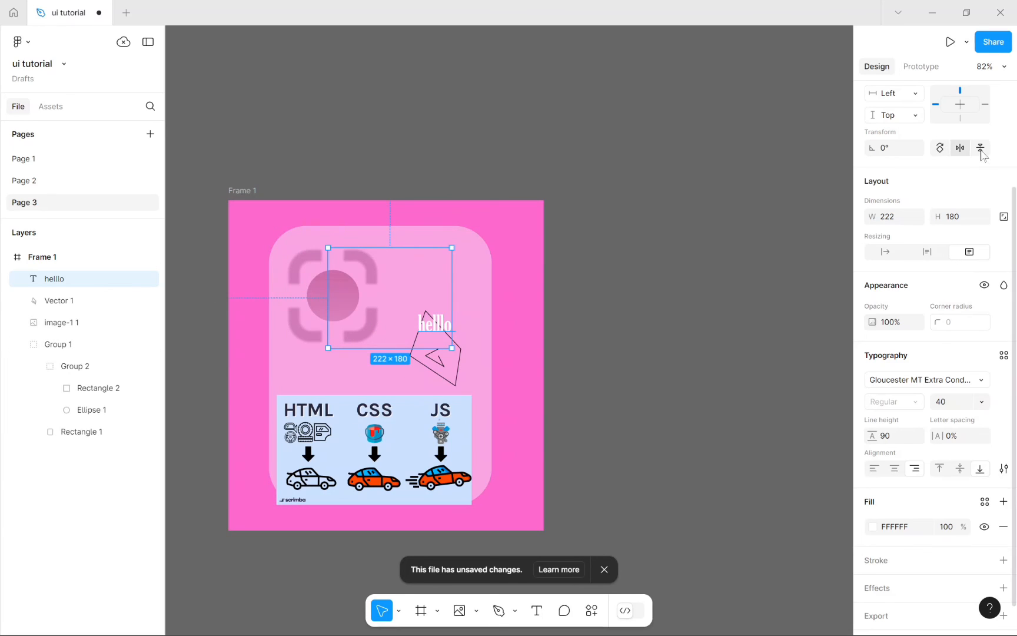
pyautogui.scroll(3, 974, 154)
pyautogui.scroll(-3, 953, 239)
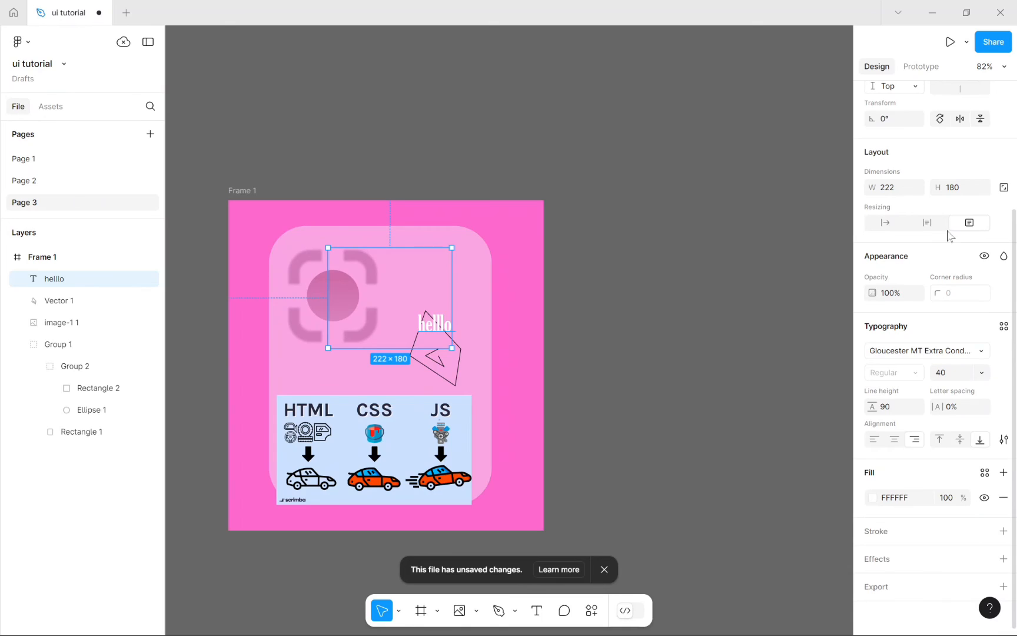
# Step: Fill the hello text with a linear gradient from red B32121 to yellow C6C330
pyautogui.click(872, 502)
pyautogui.click(723, 277)
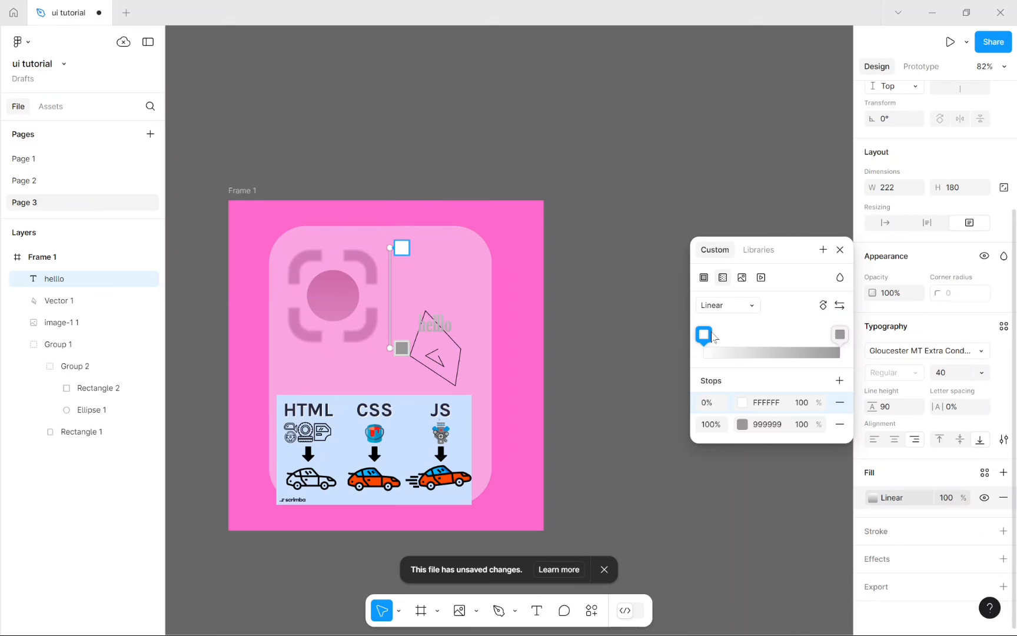
pyautogui.click(742, 402)
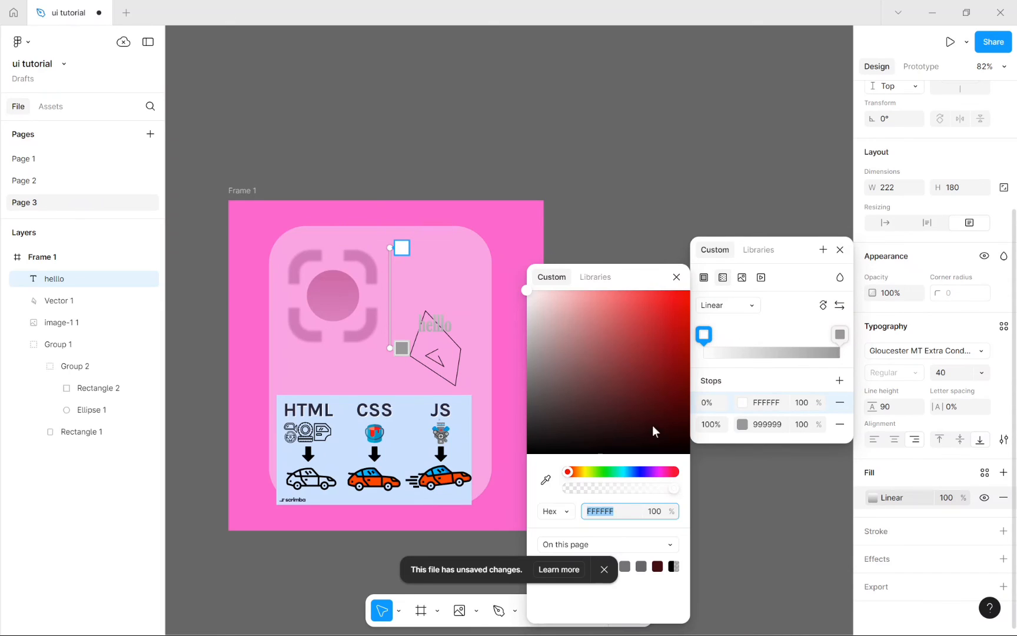
pyautogui.moveTo(652, 426); pyautogui.dragTo(660, 340)
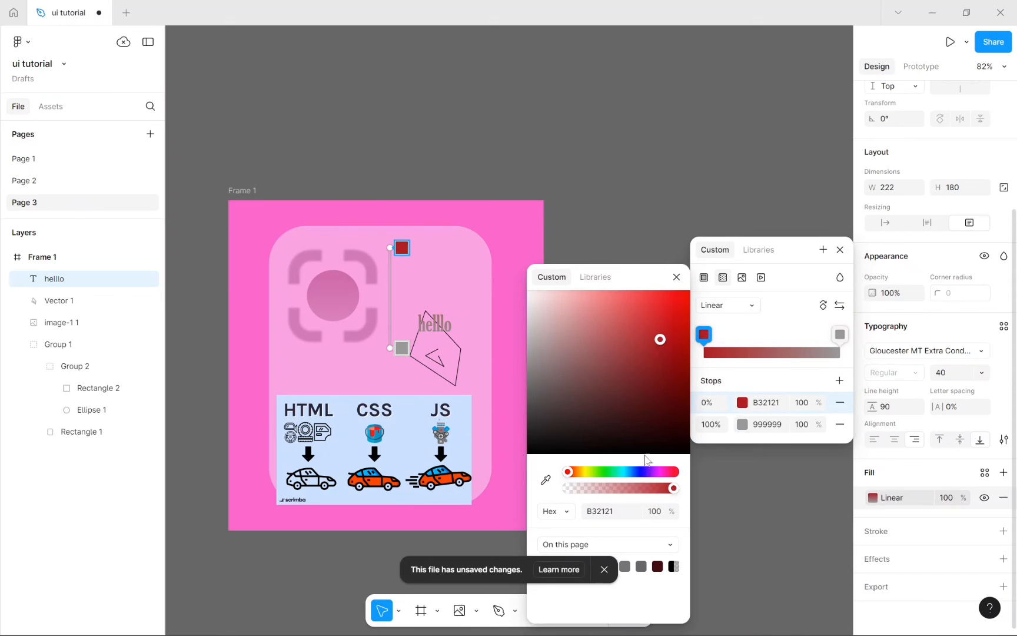
pyautogui.click(742, 424)
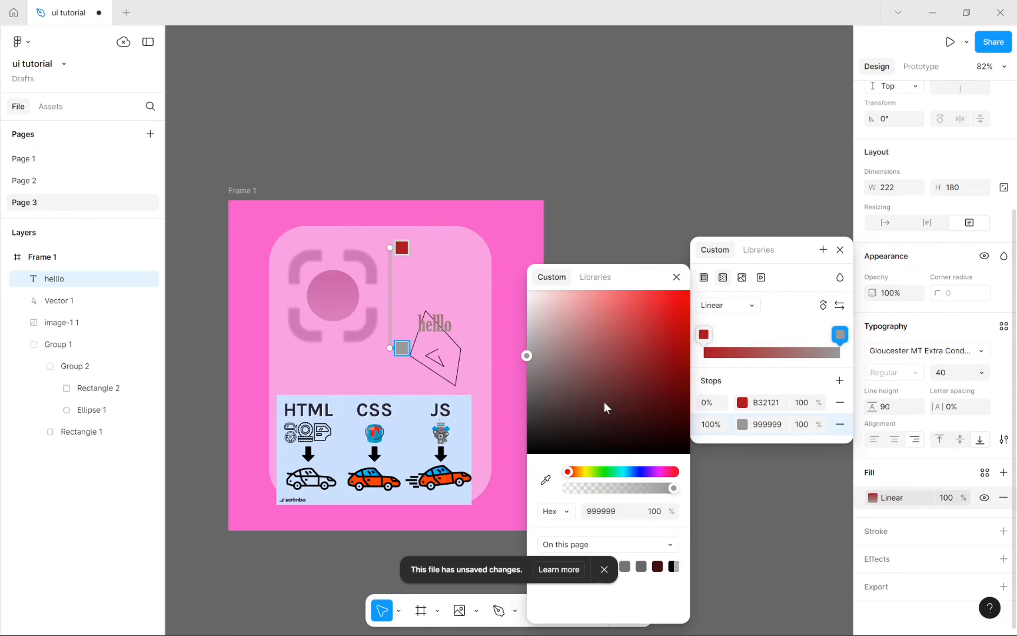
pyautogui.click(584, 472)
pyautogui.click(643, 347)
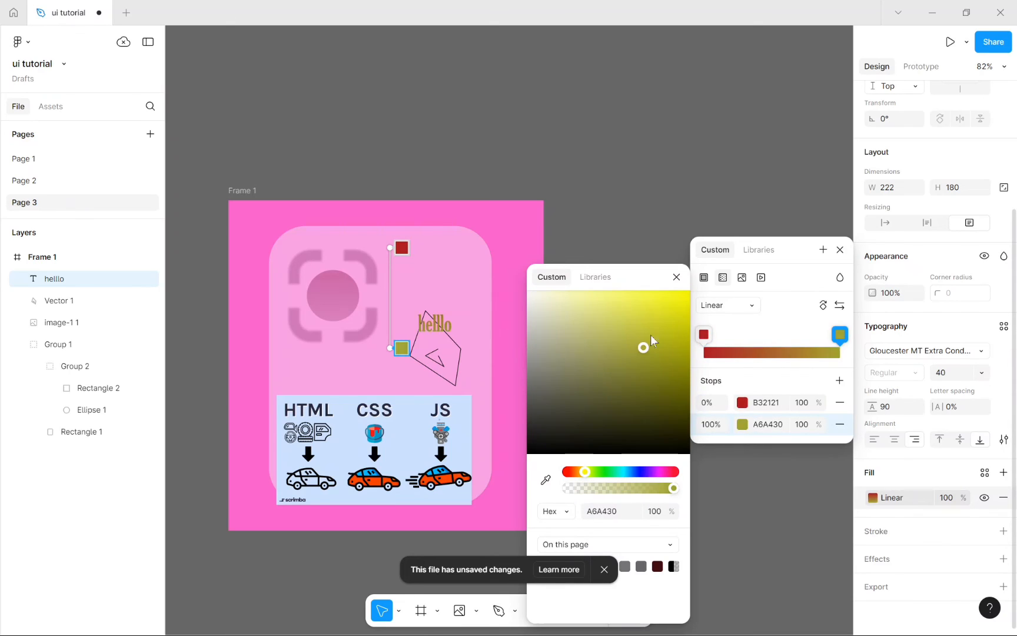
pyautogui.moveTo(651, 334)
pyautogui.mouseDown()
pyautogui.moveTo(657, 325)
pyautogui.moveTo(638, 329)
pyautogui.moveTo(651, 333)
pyautogui.mouseUp()
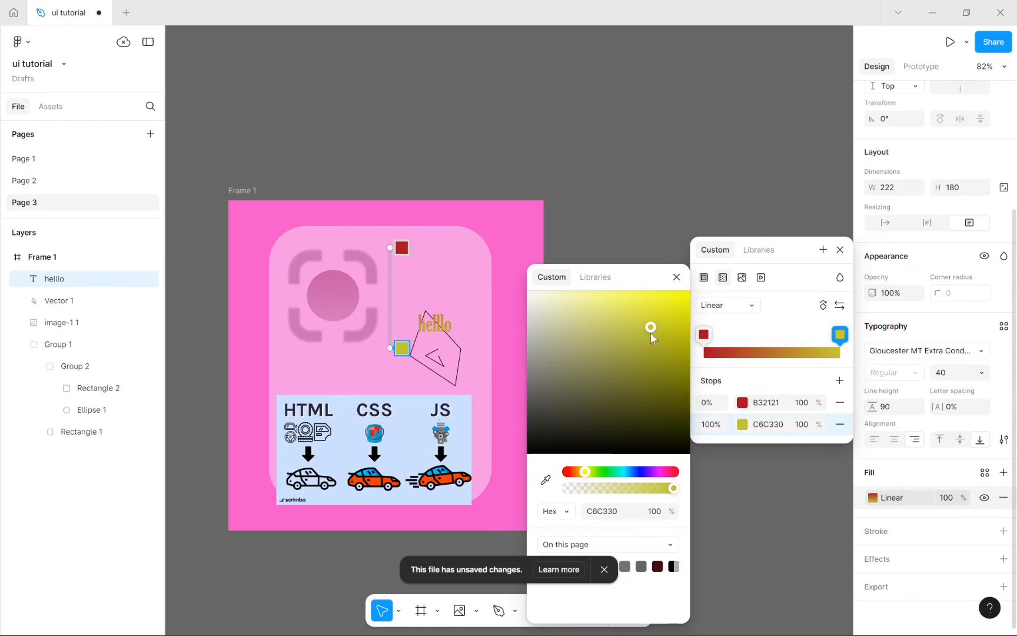
# Step: Add a gold BF8C2B gradient stop at 66% and move the hello text up beside the camera
pyautogui.click(795, 351)
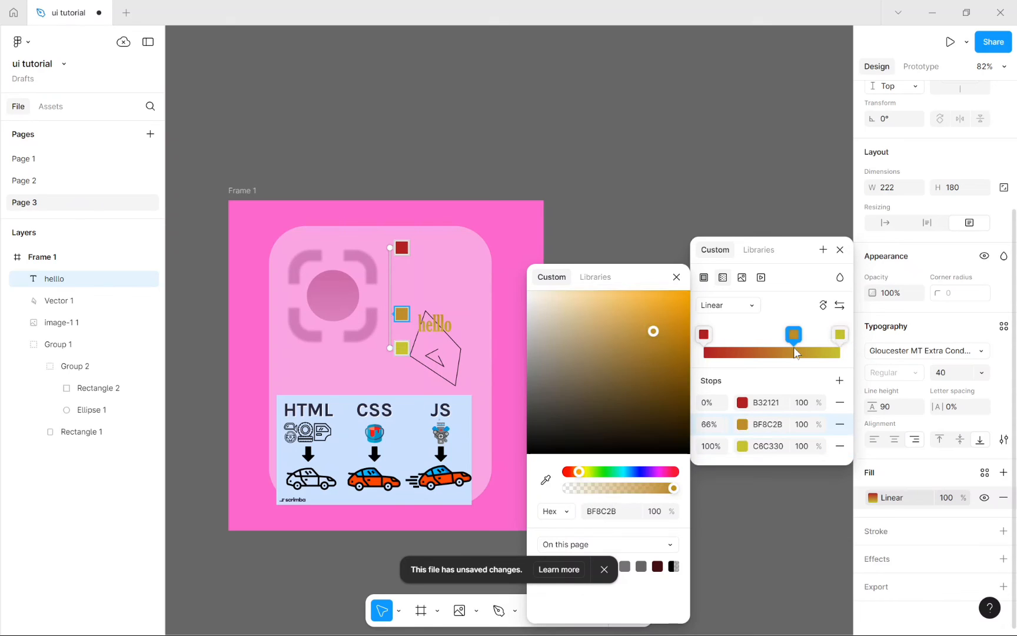
pyautogui.click(840, 250)
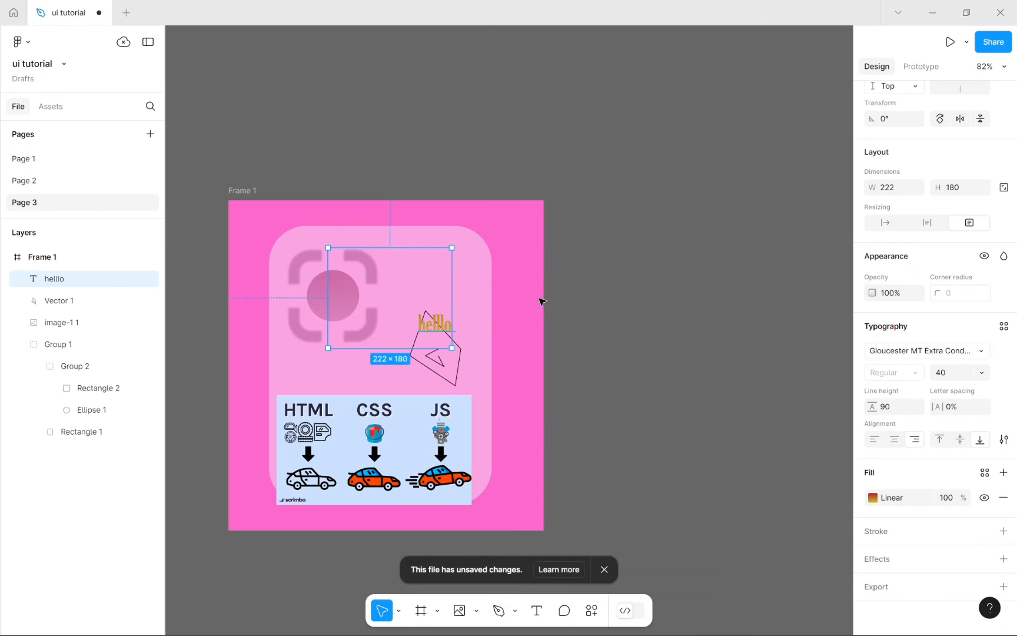
pyautogui.moveTo(437, 325); pyautogui.dragTo(414, 304)
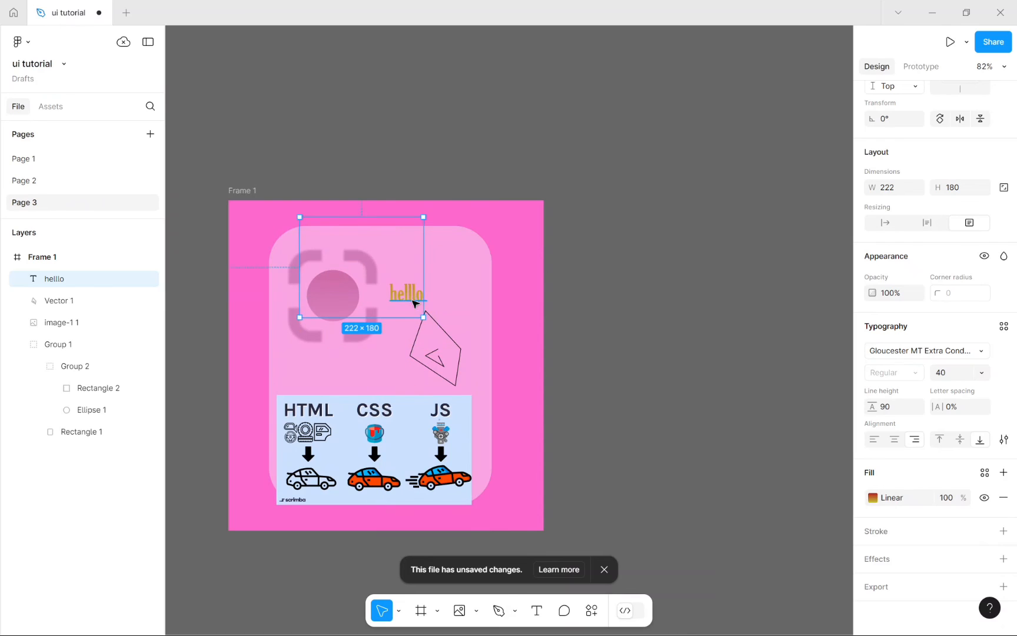
pyautogui.click(873, 497)
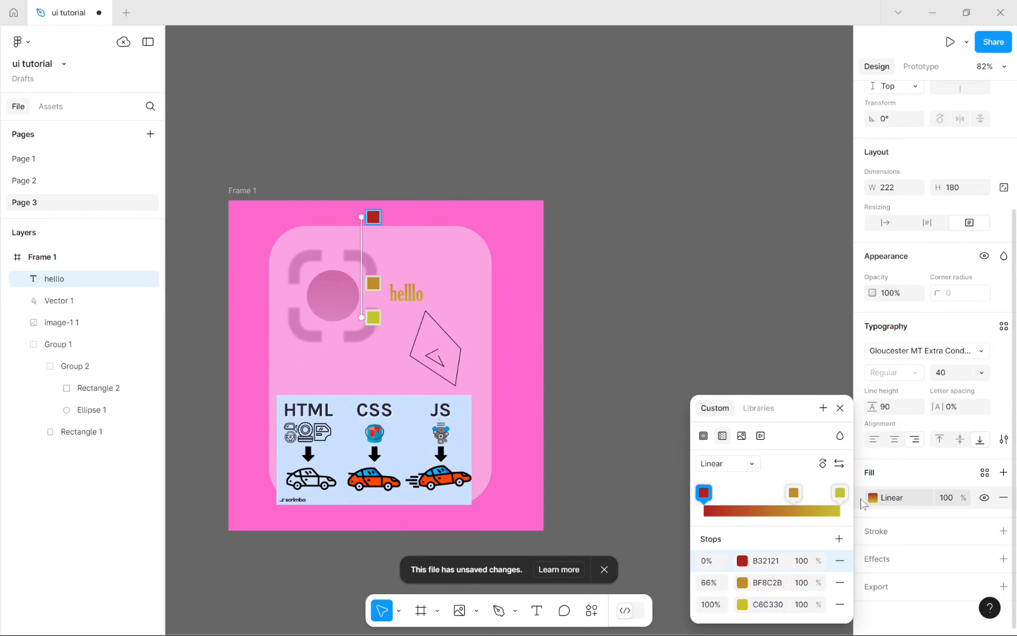
# Step: Set the hello text to font size 96 and place it at the card's top right
pyautogui.click(839, 408)
pyautogui.click(981, 372)
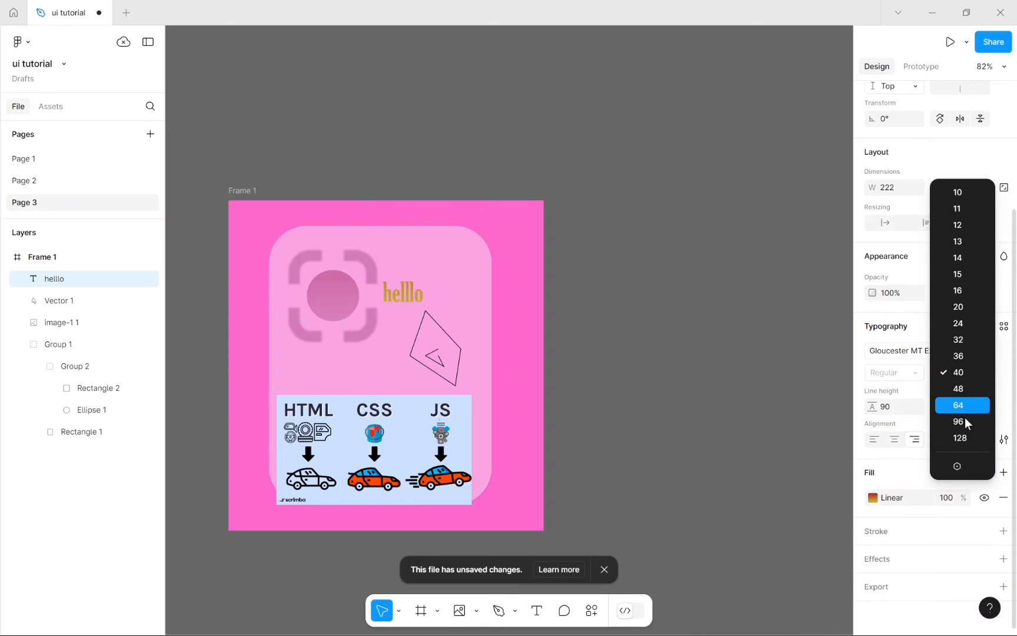
pyautogui.click(958, 421)
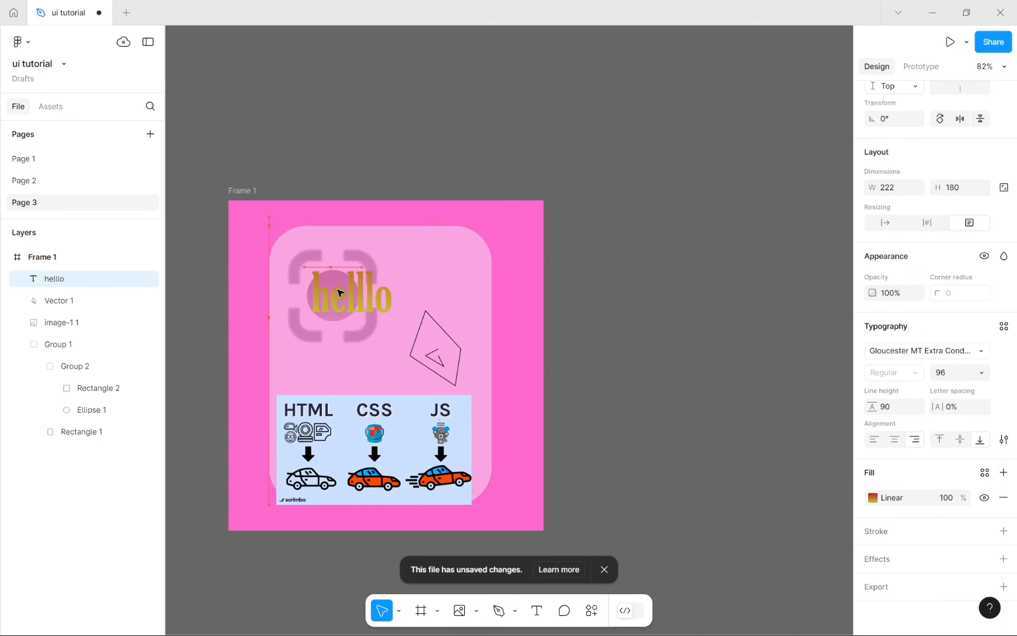
pyautogui.moveTo(340, 293); pyautogui.dragTo(415, 274)
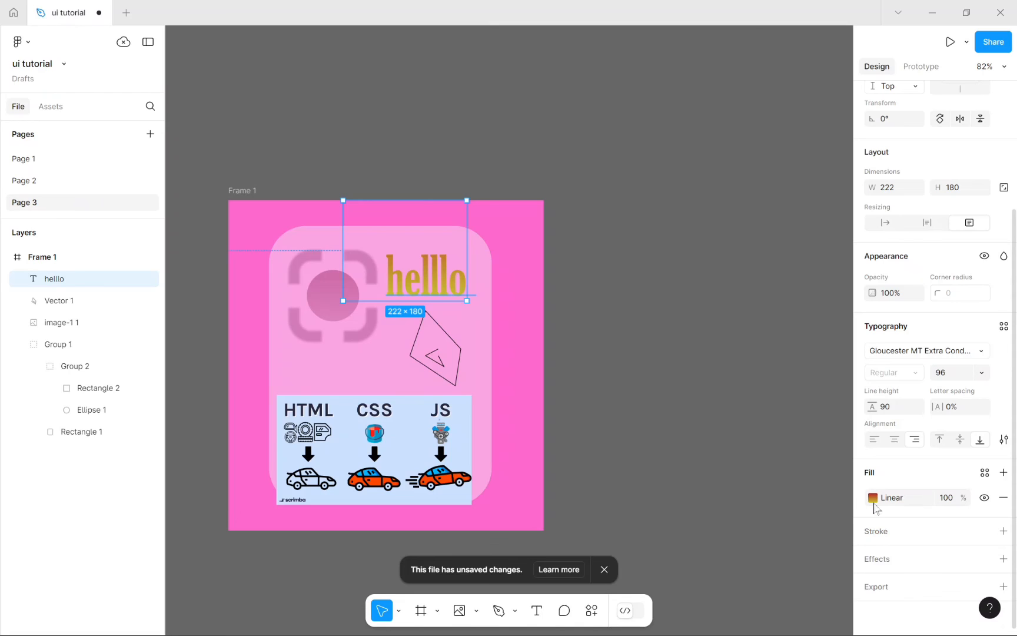
# Step: Add a 1px black Outside stroke to the hello text
pyautogui.click(892, 533)
pyautogui.scroll(-2, 891, 533)
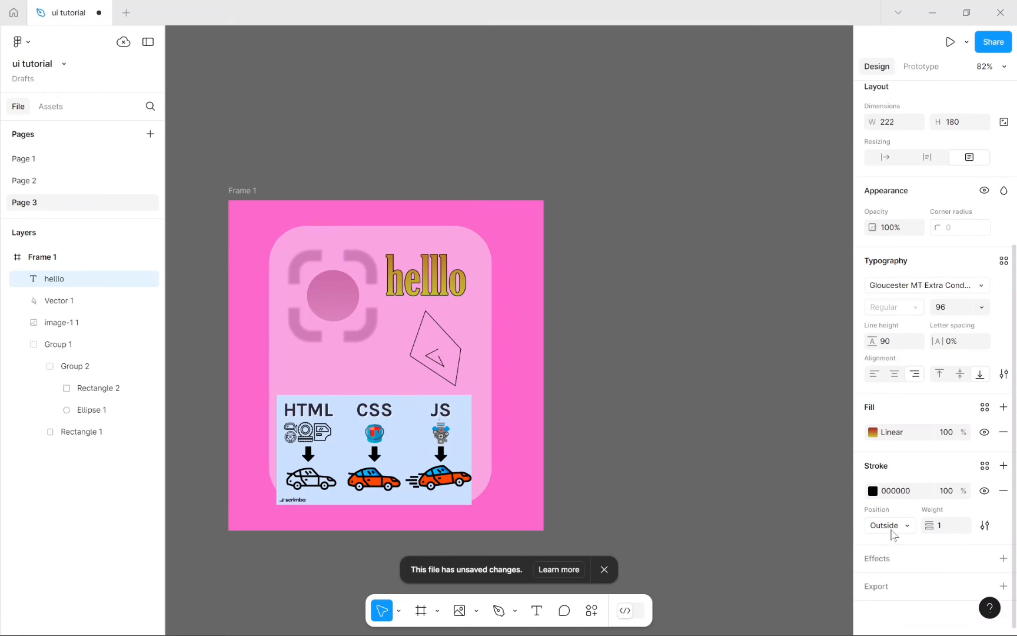
pyautogui.click(589, 356)
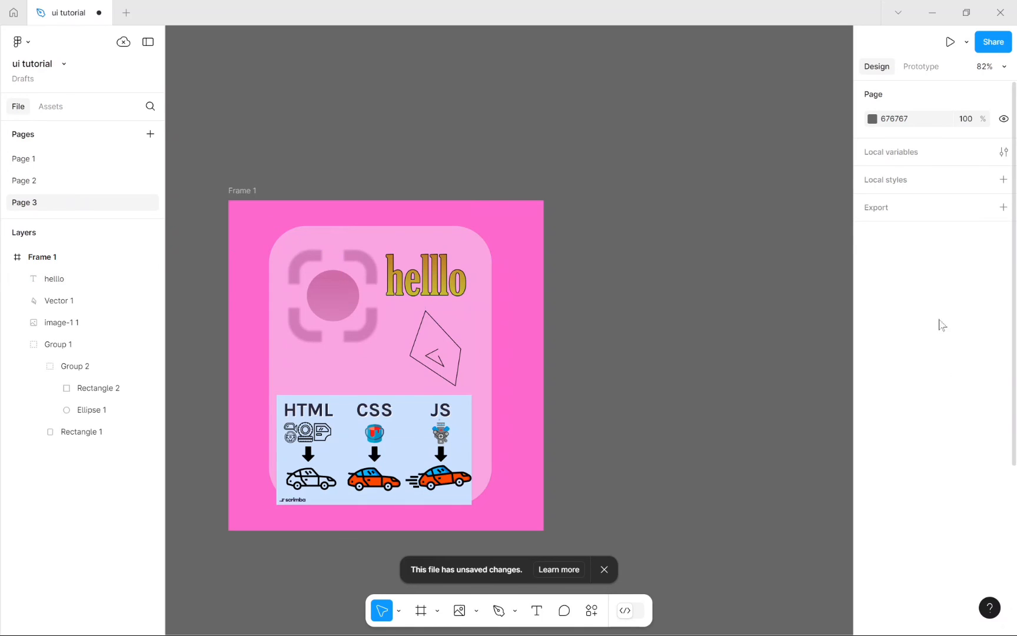
pyautogui.click(436, 278)
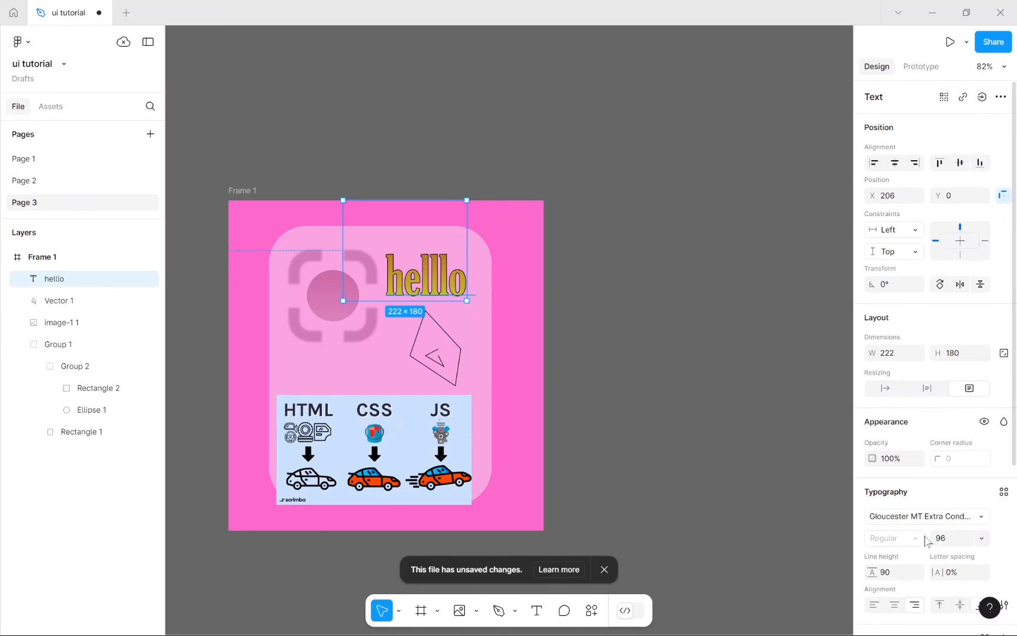
pyautogui.scroll(-5, 910, 541)
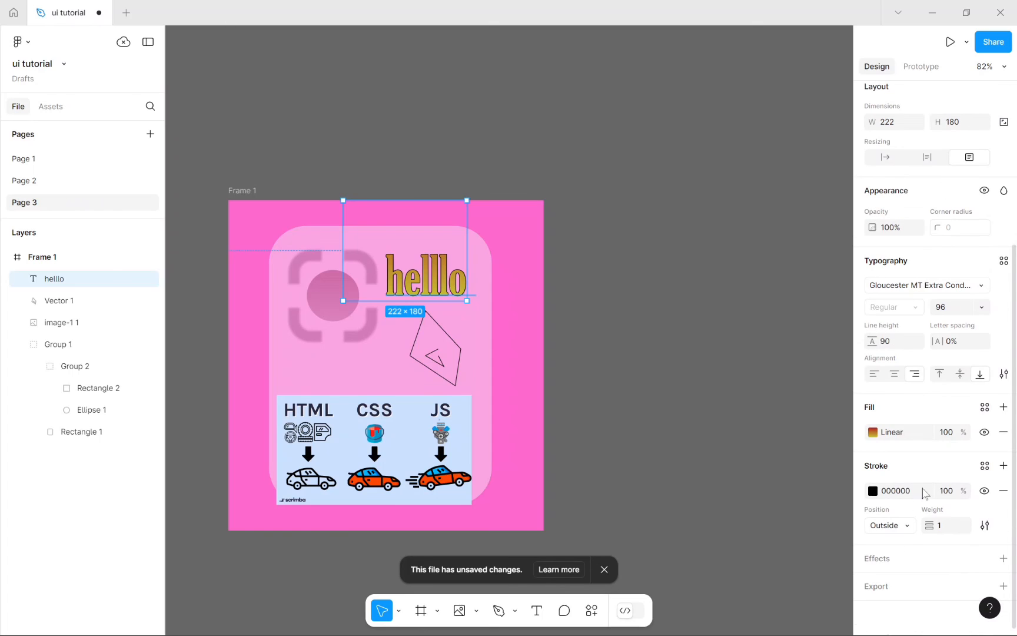
# Step: Add a Drop shadow effect to the hello text
pyautogui.click(909, 557)
pyautogui.click(918, 585)
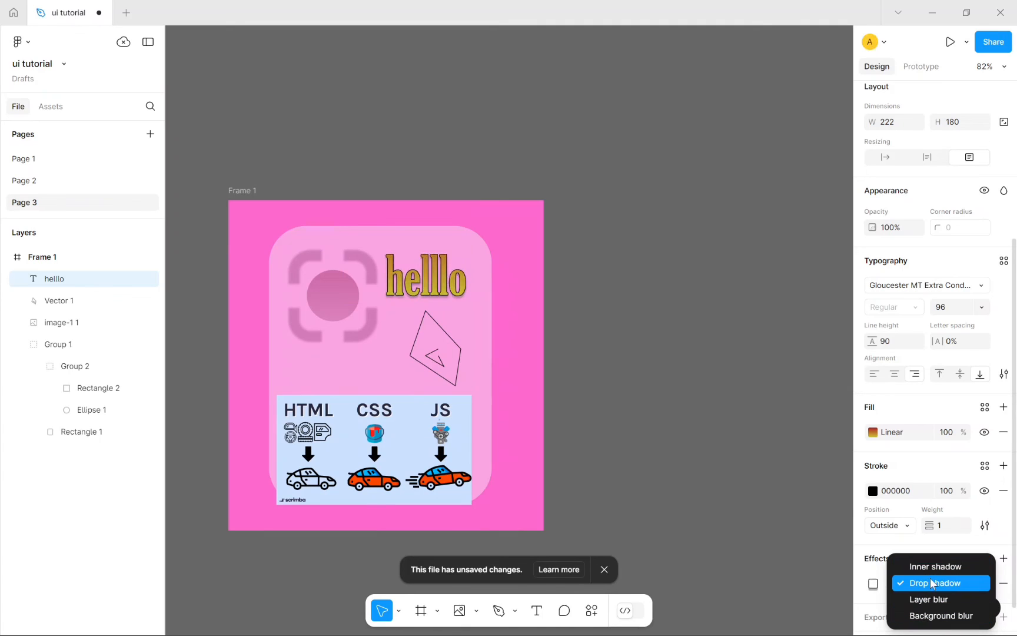
pyautogui.click(932, 583)
pyautogui.scroll(-1, 930, 579)
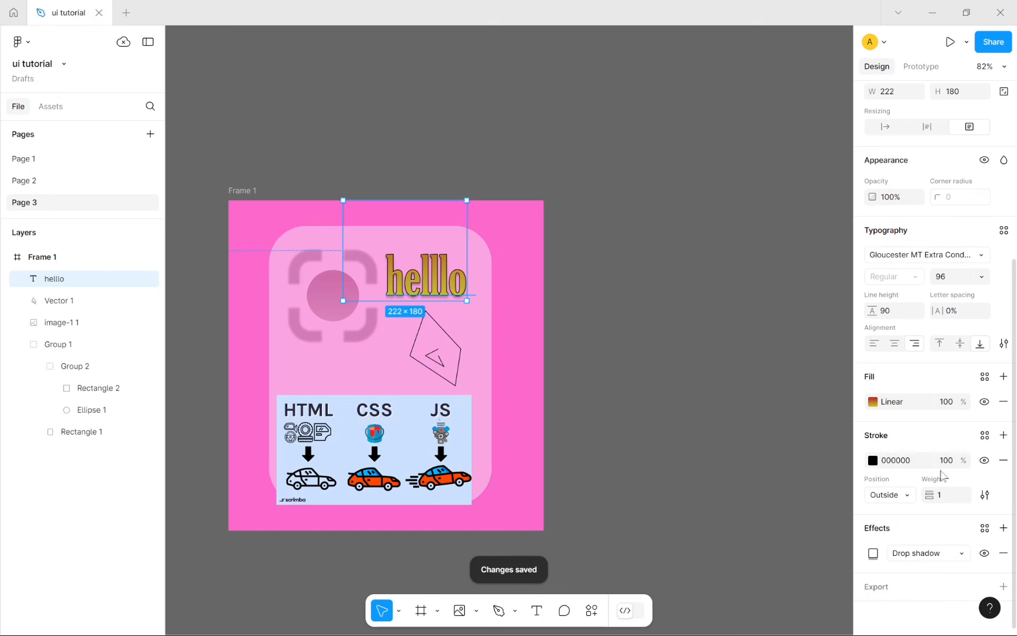
pyautogui.click(815, 403)
# Step: Delete the HTML/CSS/JS car image and the hand-drawn Vector 1
pyautogui.click(409, 435)
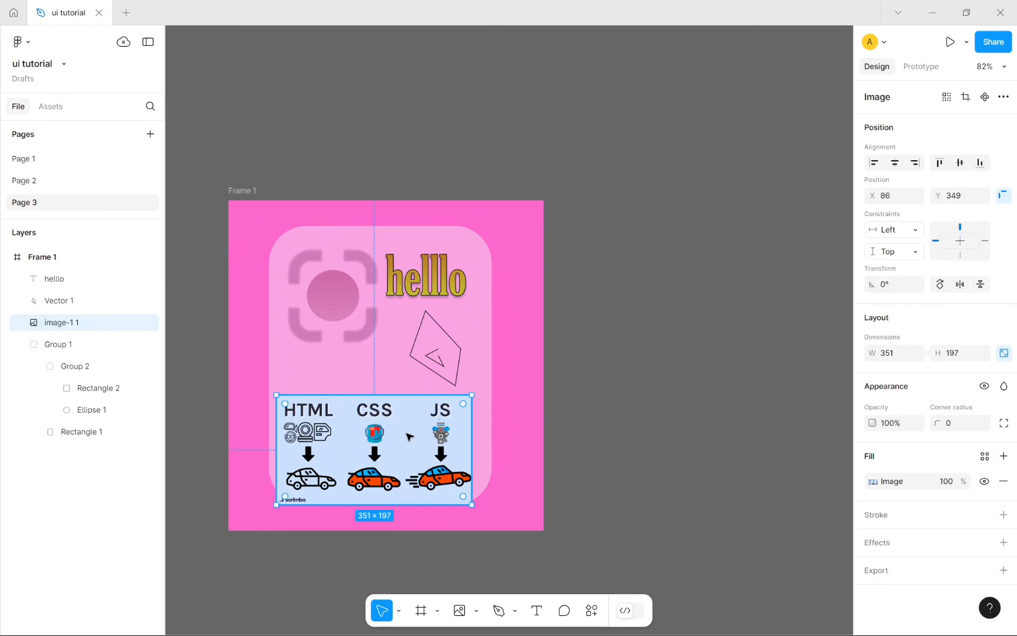
pyautogui.press('Delete')
pyautogui.click(422, 363)
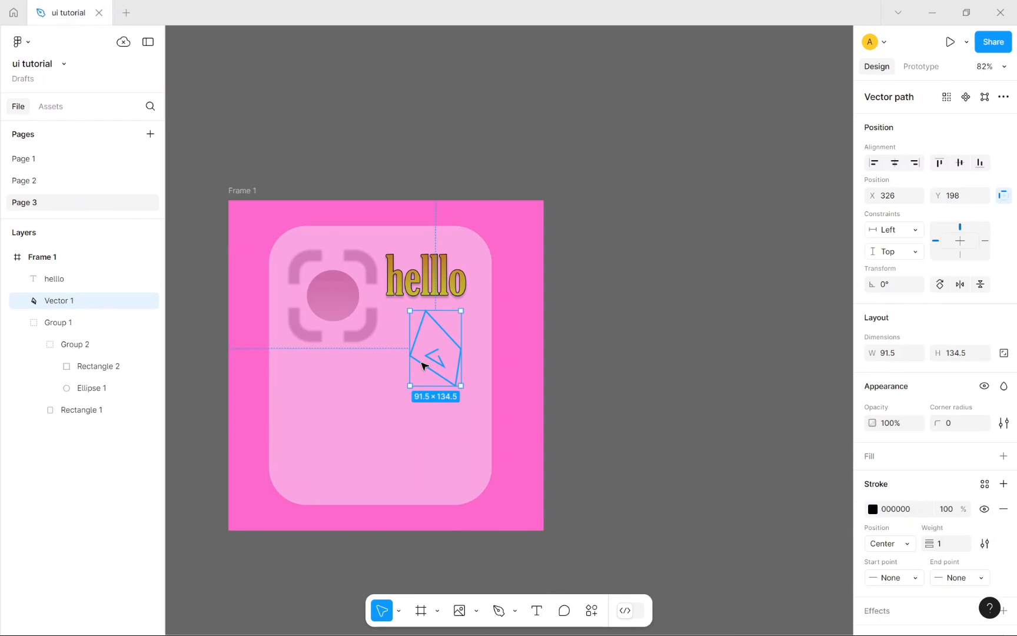
pyautogui.press('Delete')
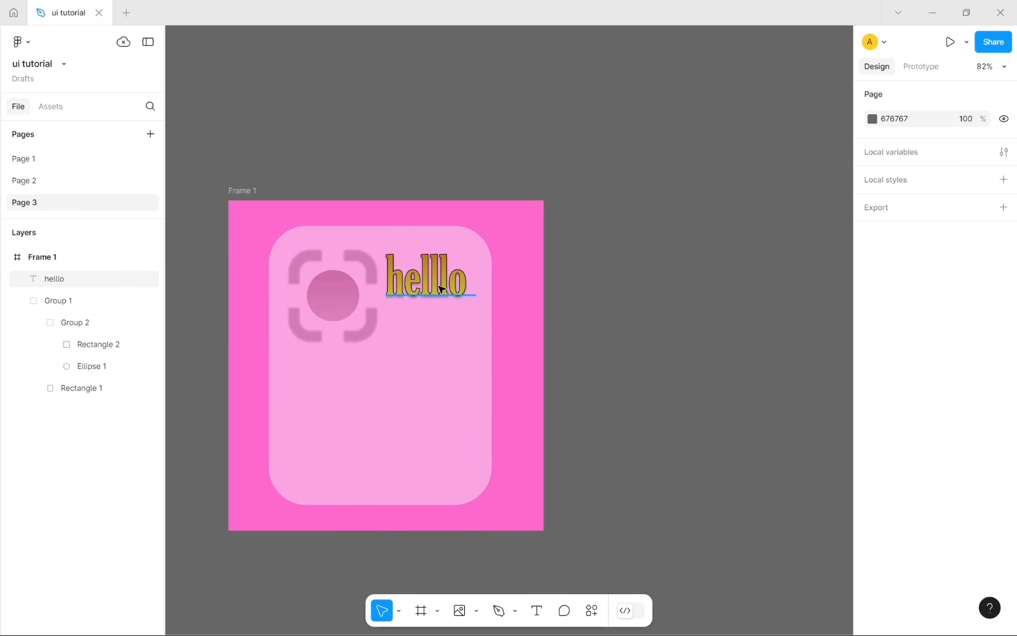
# Step: Move the hello text to the card's bottom right at X 213, Y 349
pyautogui.moveTo(439, 288); pyautogui.dragTo(445, 482)
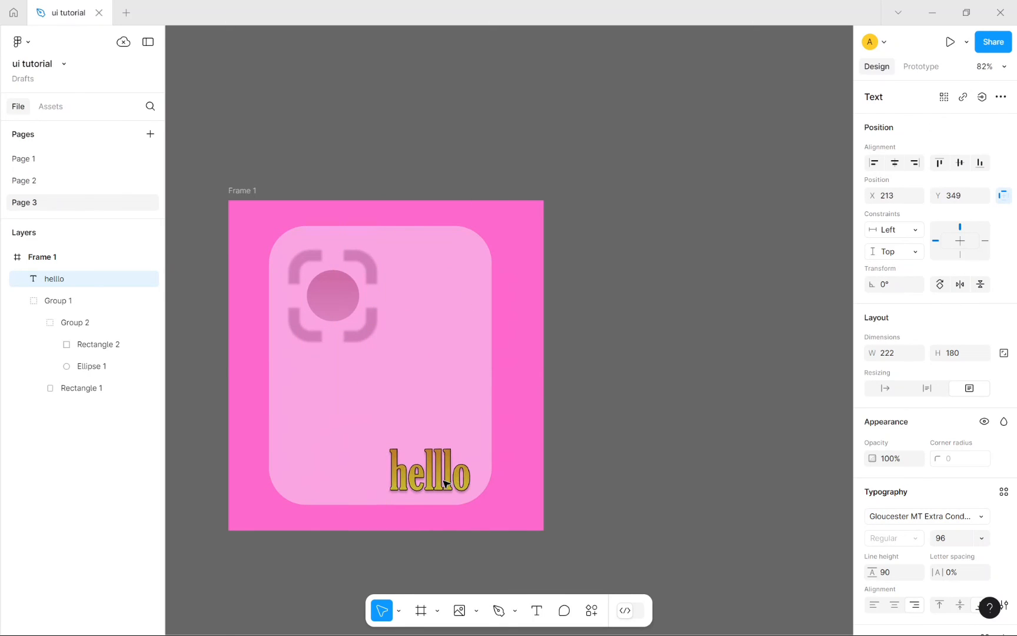
pyautogui.click(700, 392)
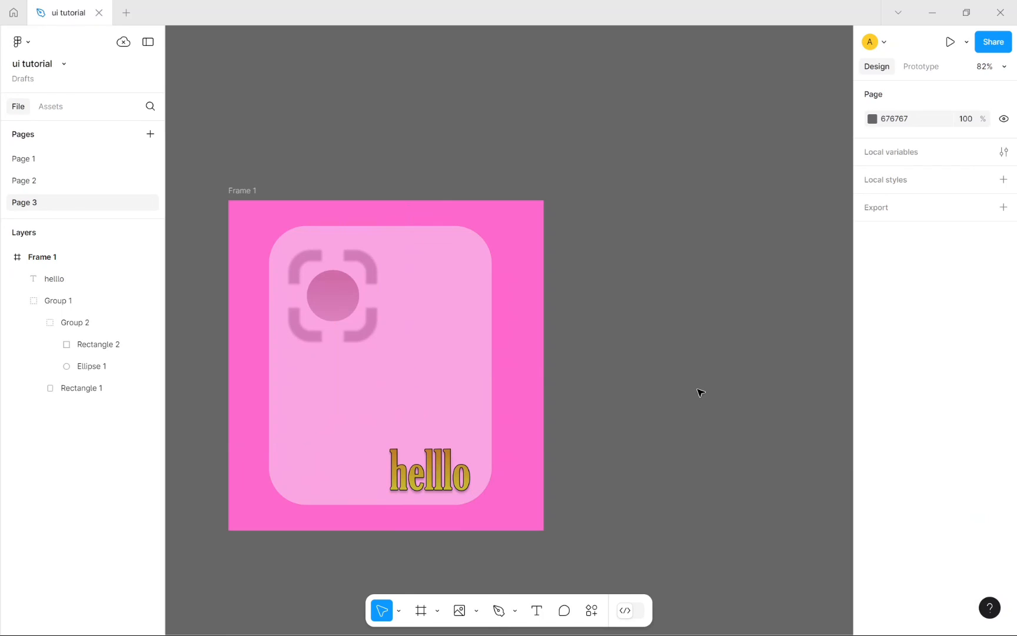
pyautogui.click(389, 406)
pyautogui.click(577, 318)
pyautogui.click(440, 480)
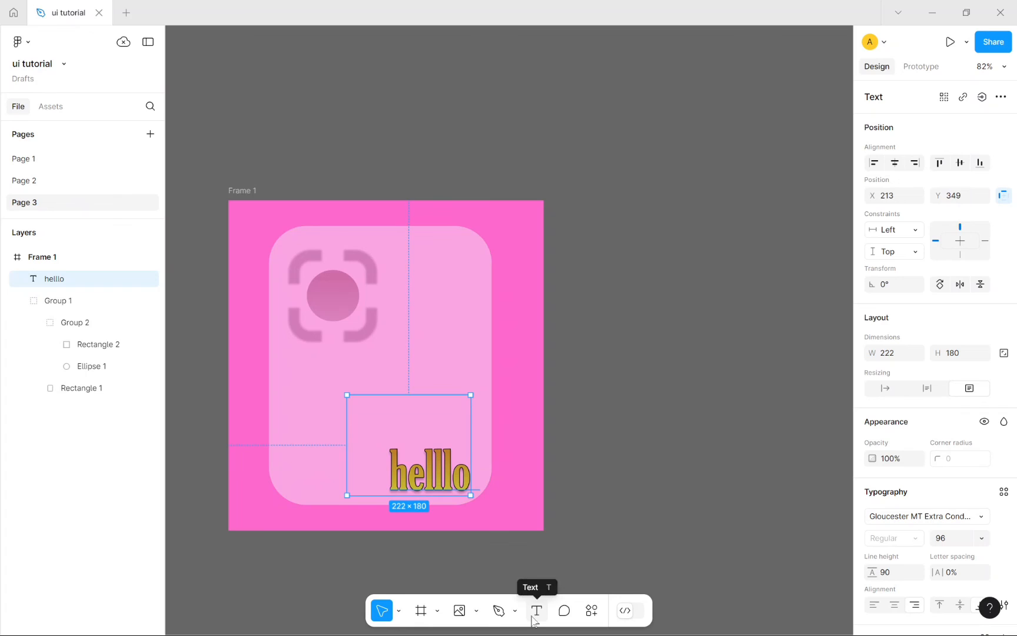
# Step: Switch to comment mode and discard the empty comment drafted beside the frame
pyautogui.click(564, 612)
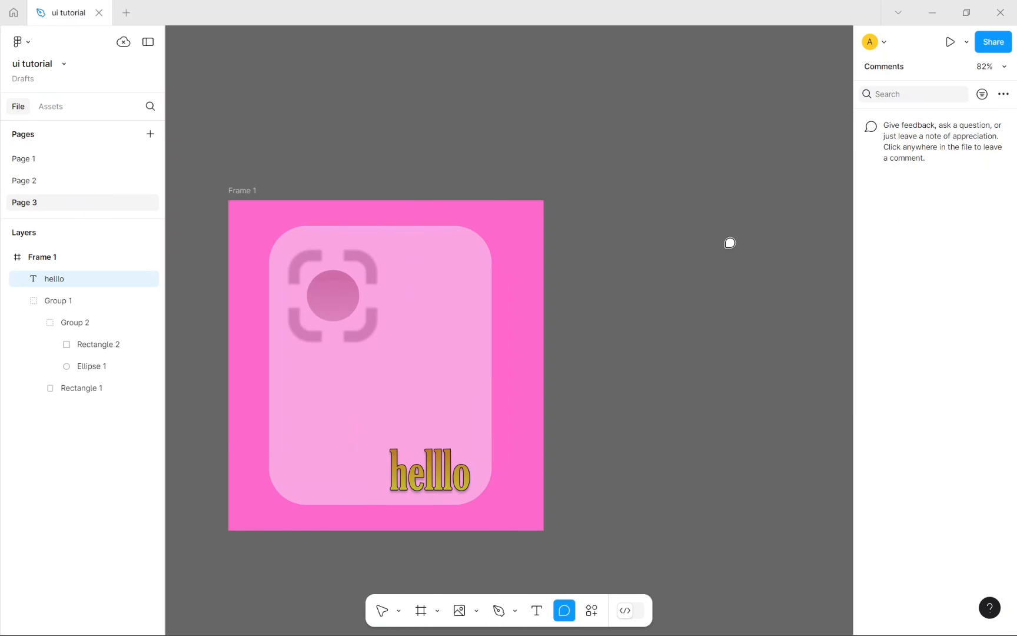
pyautogui.moveTo(601, 107); pyautogui.dragTo(708, 149)
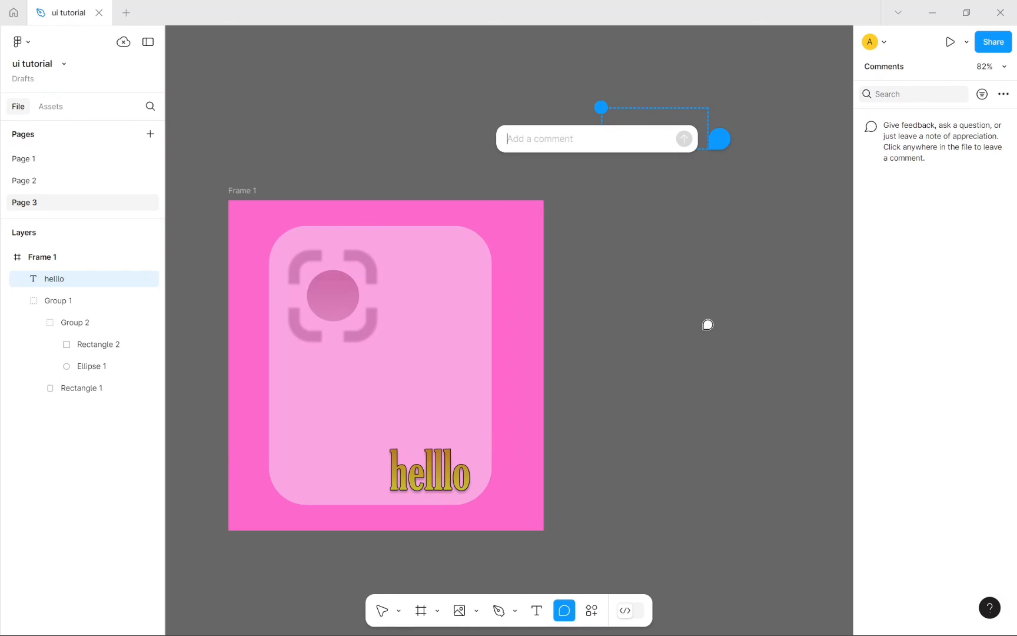
pyautogui.press('Escape')
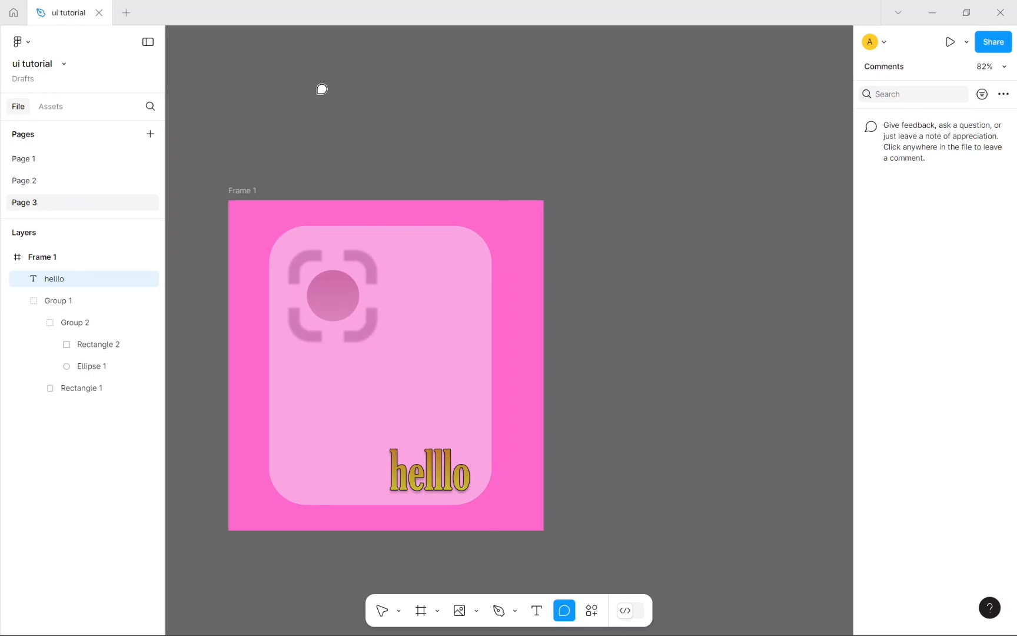
# Step: Post a 'this looks nice' comment pinned above Frame 1's right edge
pyautogui.moveTo(317, 93); pyautogui.dragTo(359, 94)
pyautogui.click(707, 201)
pyautogui.moveTo(699, 199); pyautogui.dragTo(707, 216)
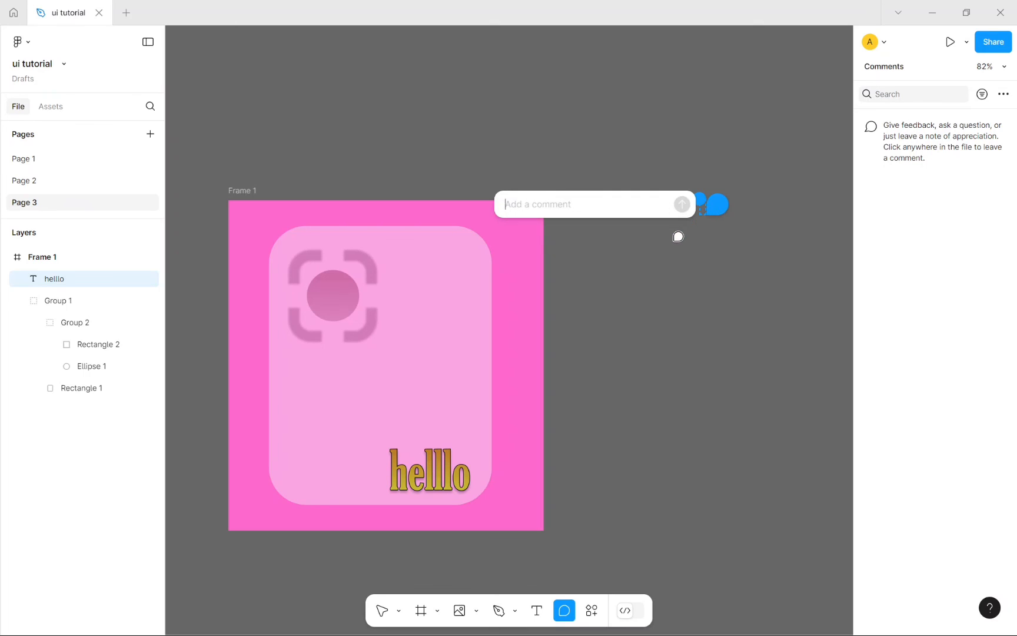
pyautogui.click(629, 296)
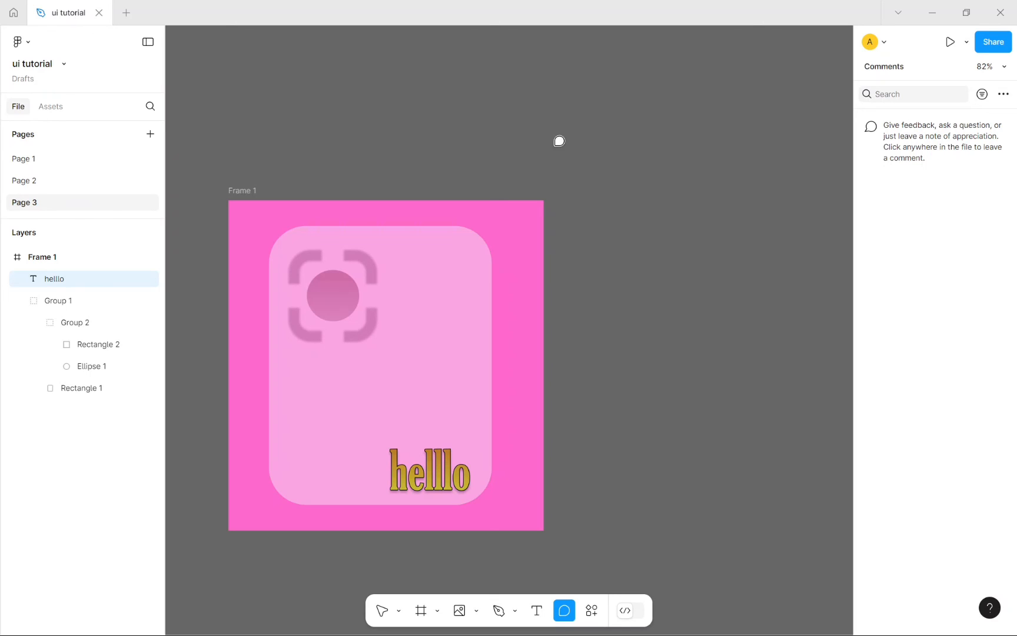
pyautogui.moveTo(556, 144); pyautogui.dragTo(637, 187)
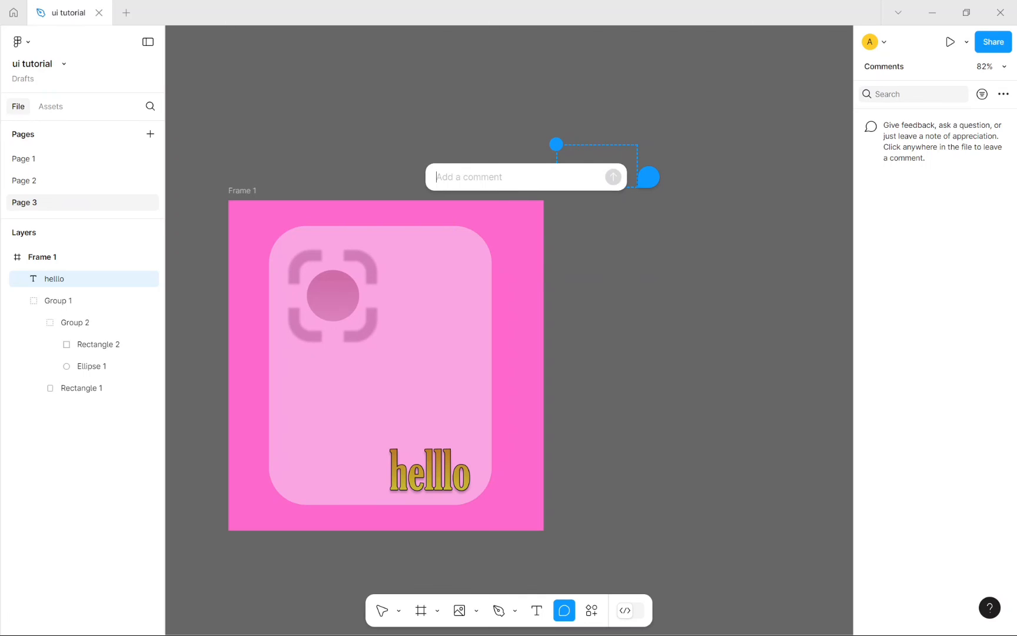
pyautogui.write('this looks')
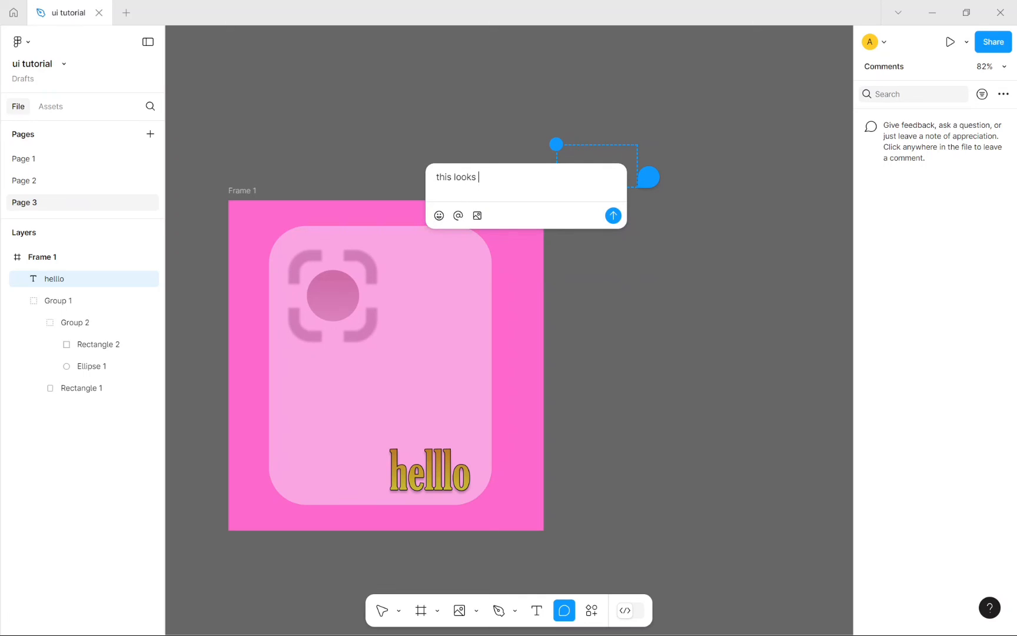
pyautogui.write(' nichee')
pyautogui.press('Return')
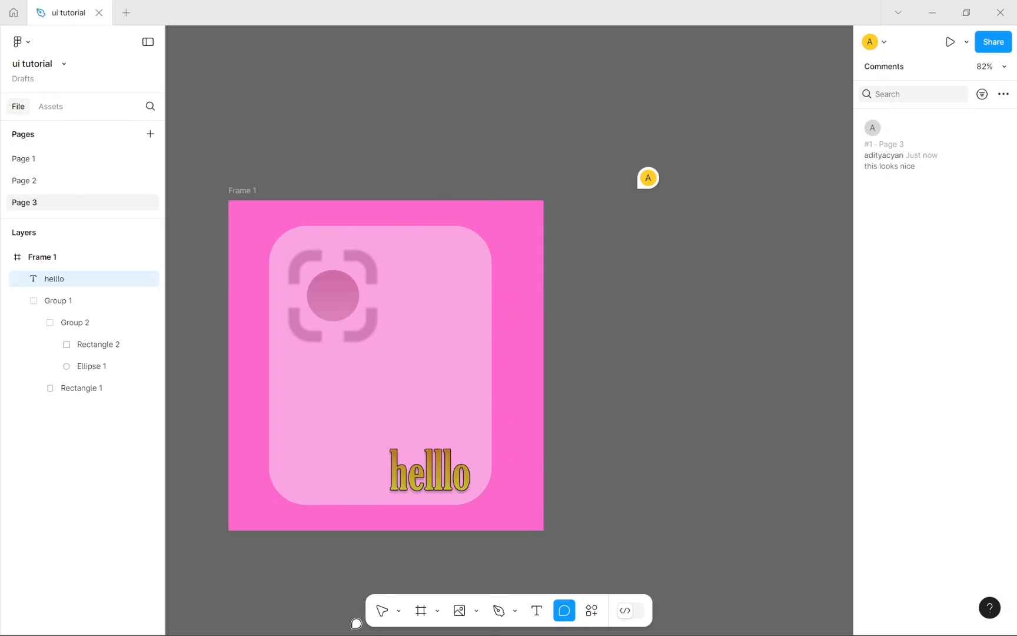
pyautogui.click(381, 610)
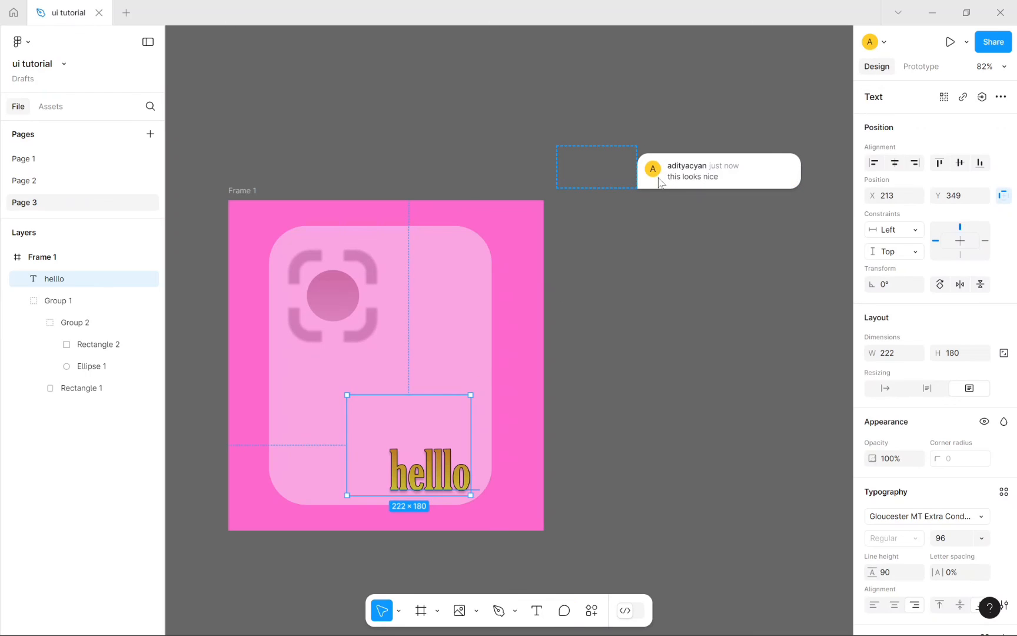
pyautogui.moveTo(653, 188)
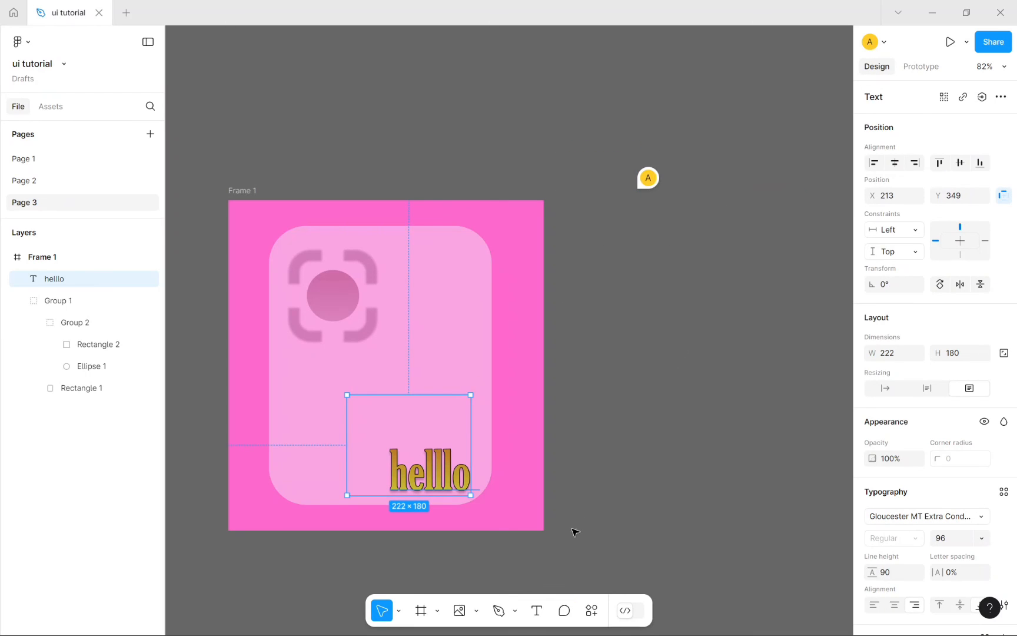
pyautogui.click(643, 553)
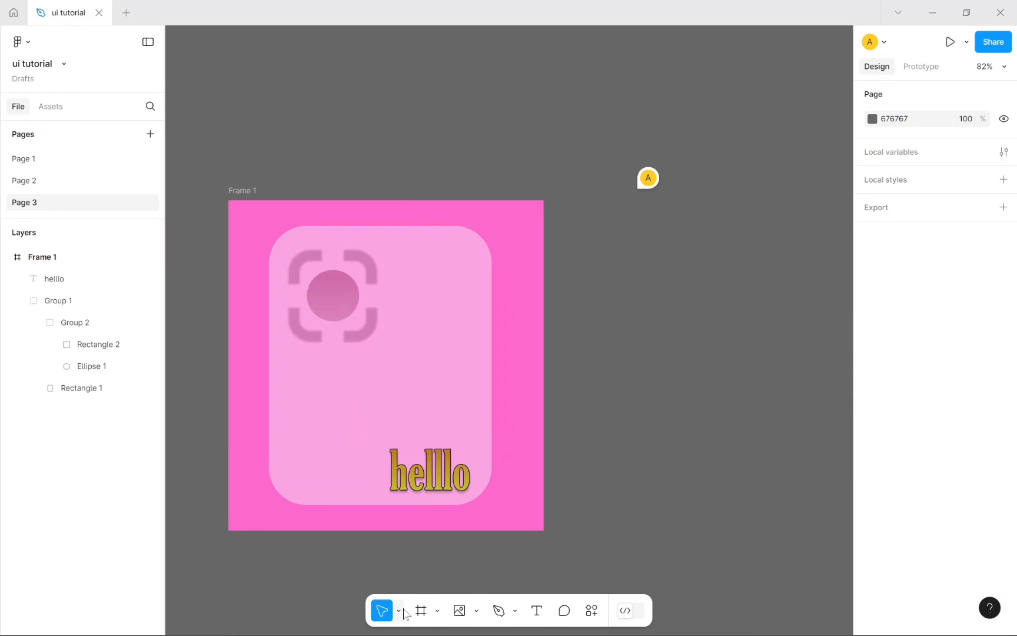
pyautogui.click(399, 610)
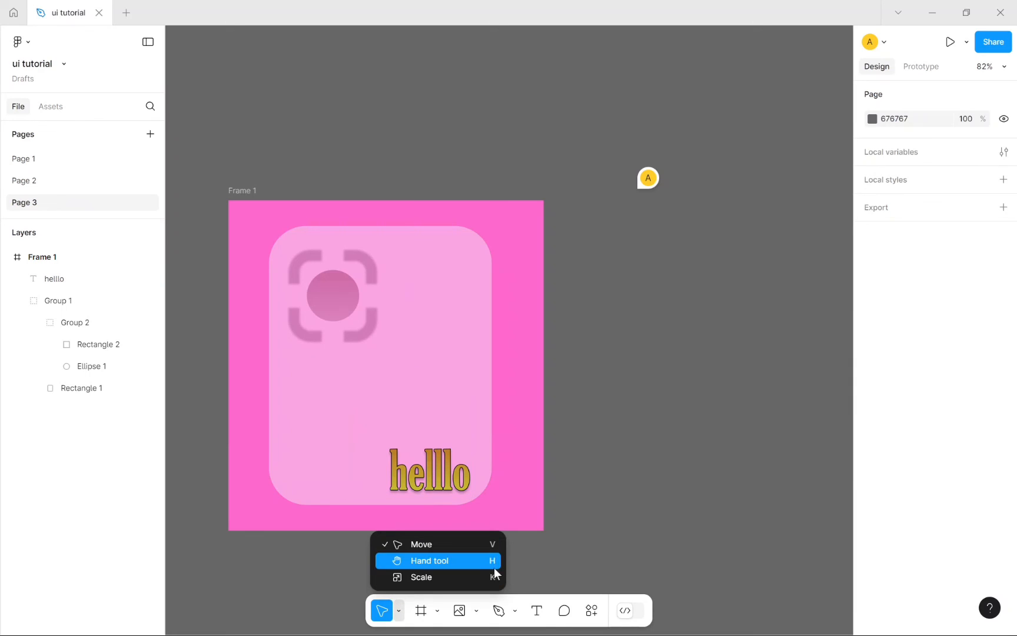
pyautogui.click(610, 534)
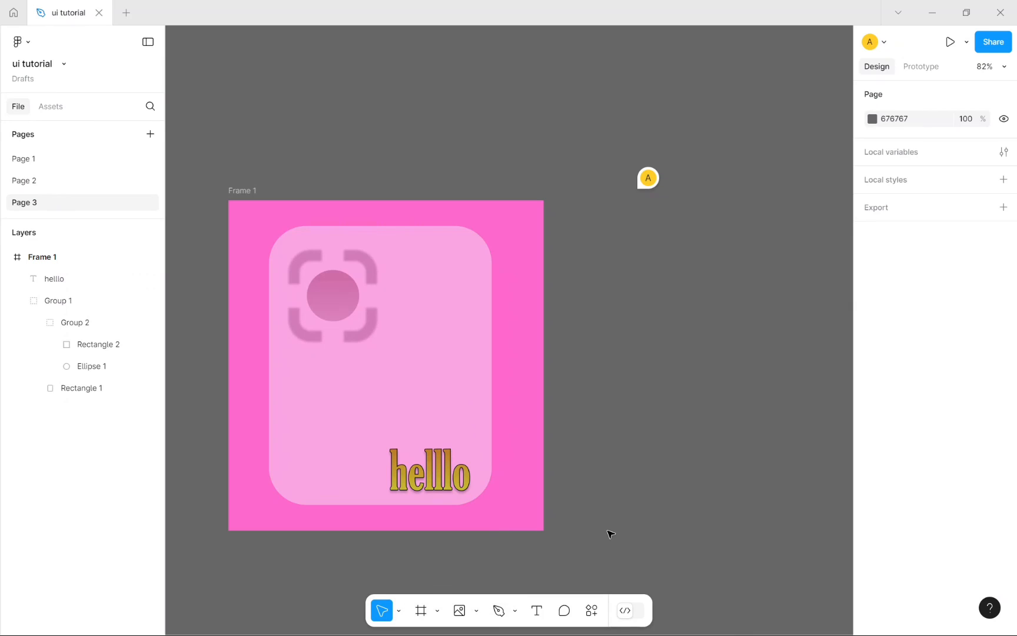
pyautogui.press('h')
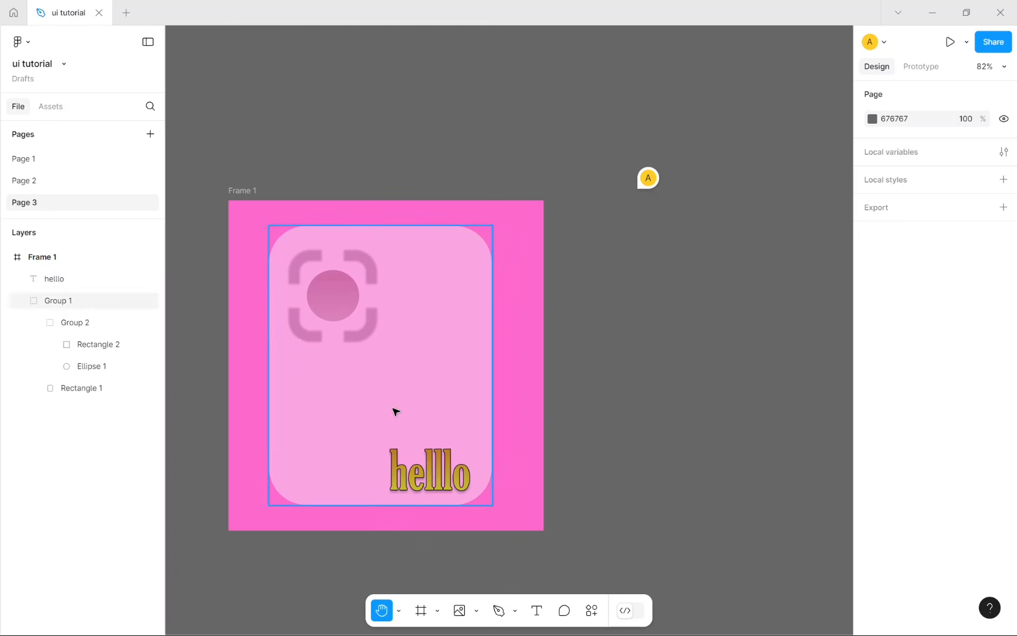
pyautogui.press('v')
pyautogui.click(437, 610)
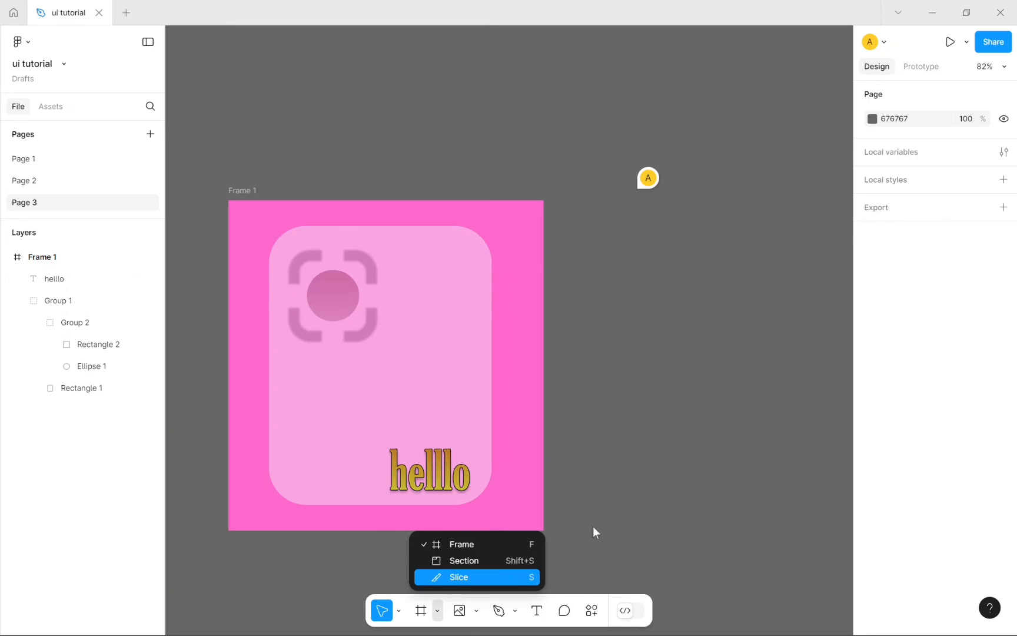
pyautogui.click(656, 471)
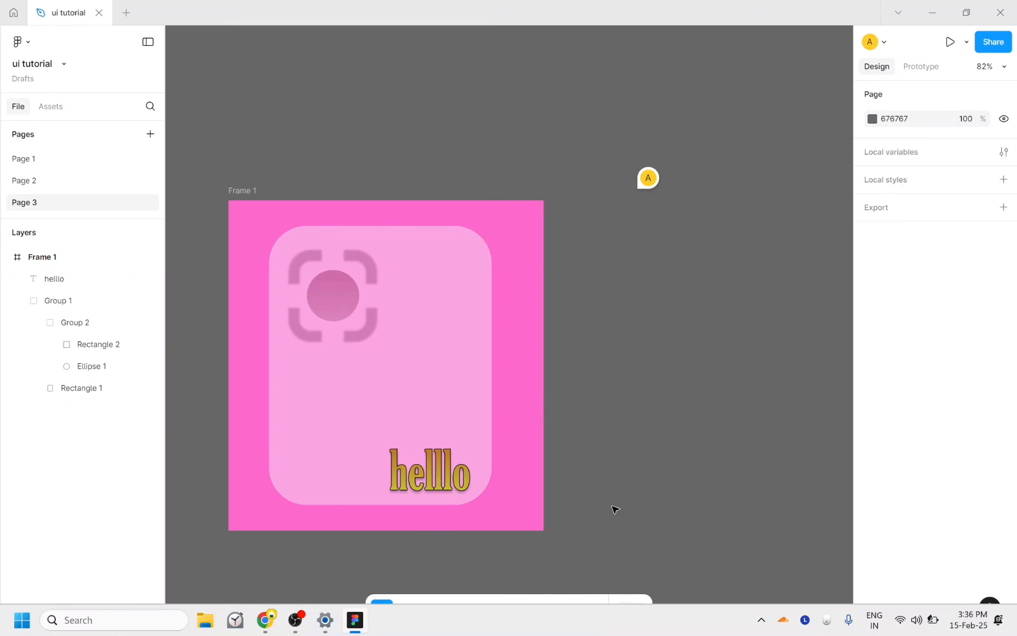
pyautogui.click(432, 486)
pyautogui.click(438, 611)
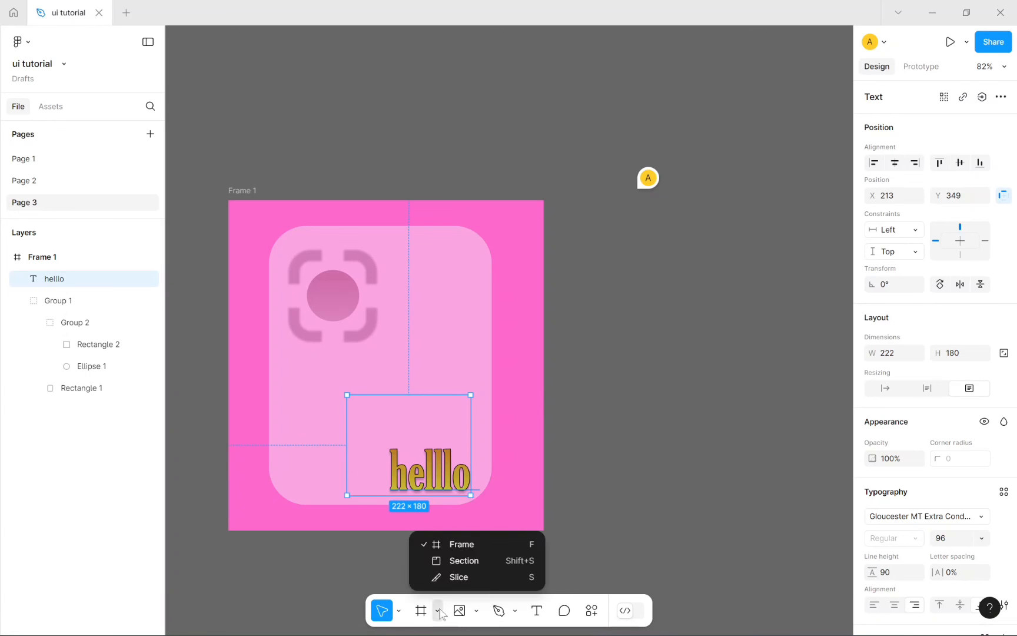
pyautogui.click(439, 611)
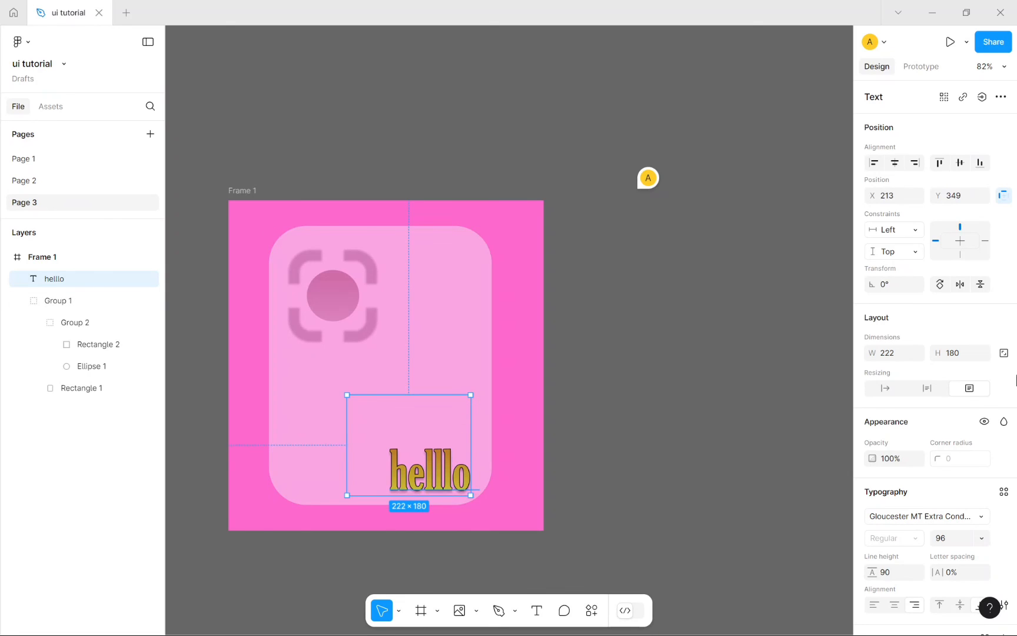
pyautogui.click(634, 616)
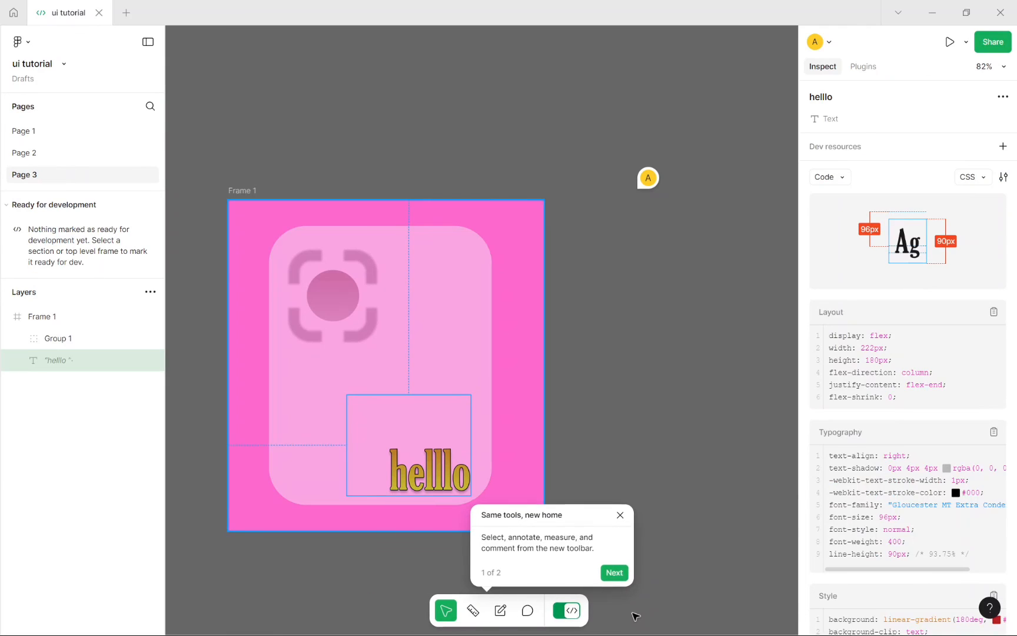
pyautogui.click(617, 572)
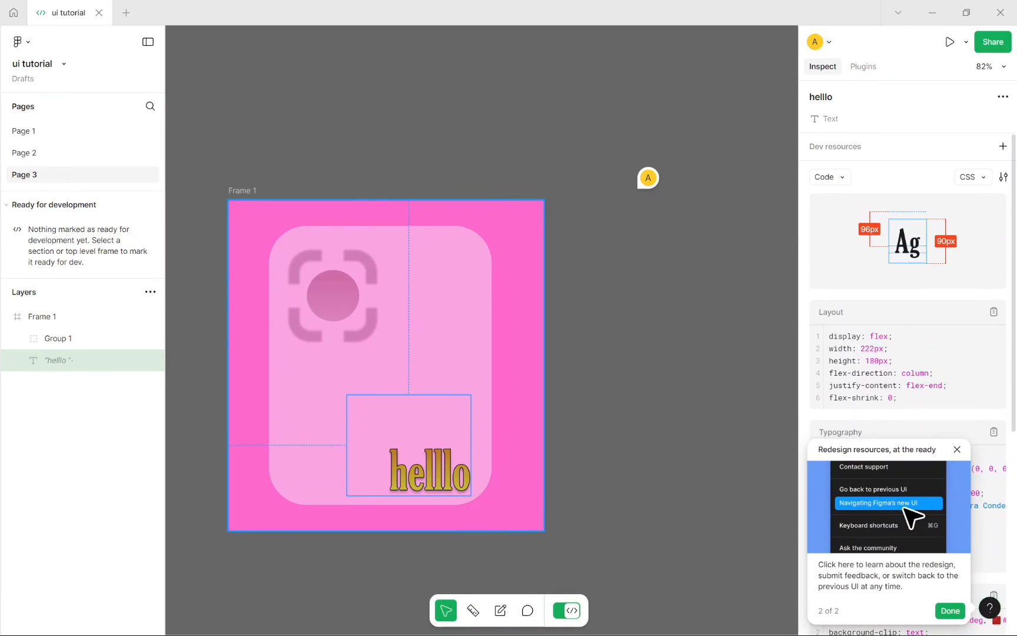
pyautogui.click(955, 450)
pyautogui.scroll(-3, 918, 423)
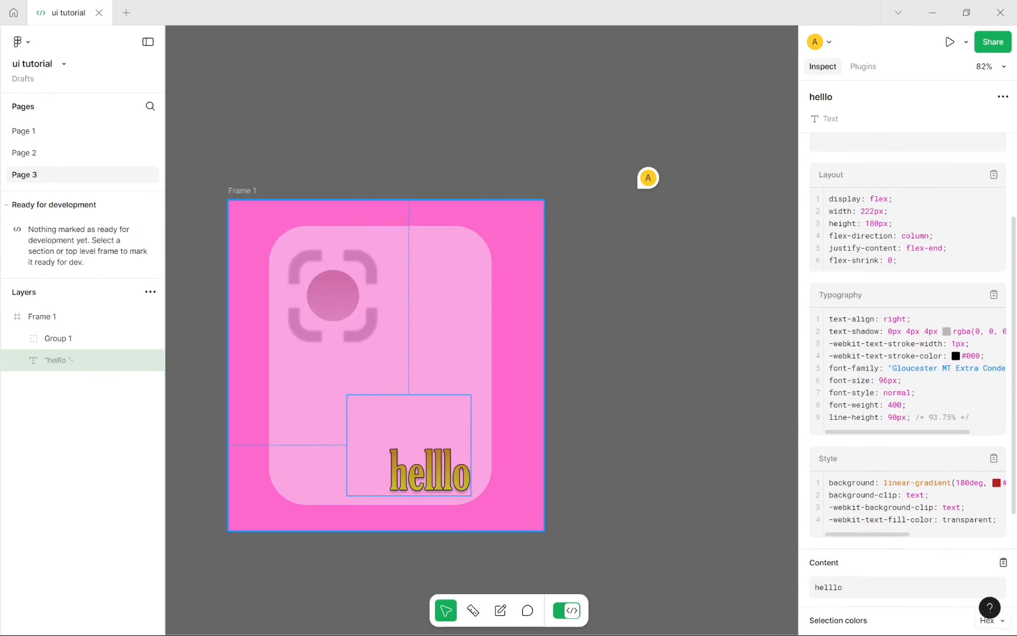
pyautogui.scroll(3, 918, 424)
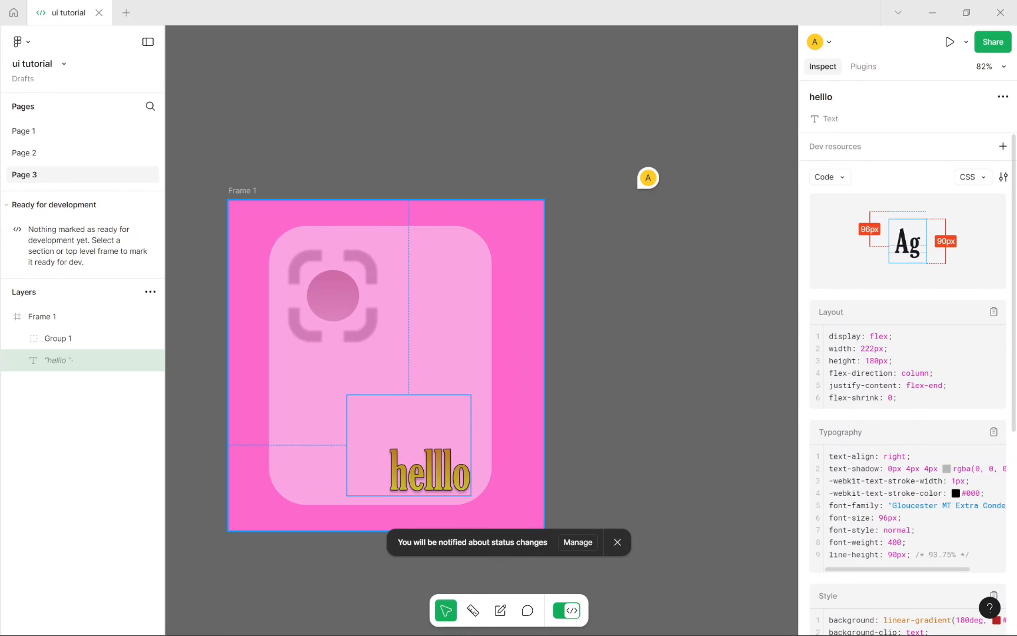
pyautogui.moveTo(879, 349); pyautogui.dragTo(888, 385)
pyautogui.click(876, 455)
pyautogui.scroll(-3, 876, 455)
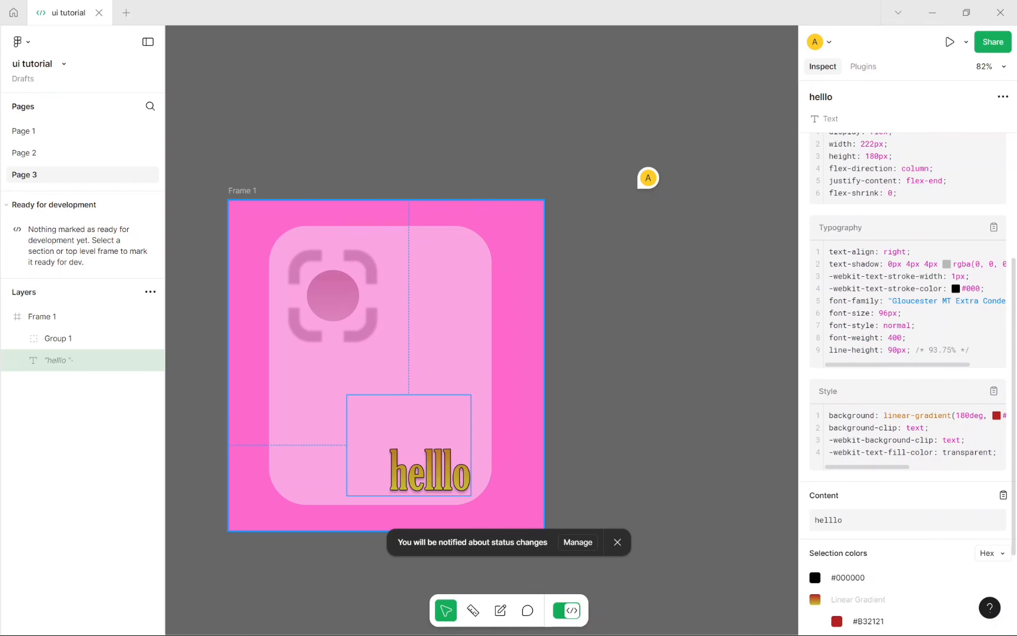
pyautogui.moveTo(968, 350); pyautogui.dragTo(824, 258)
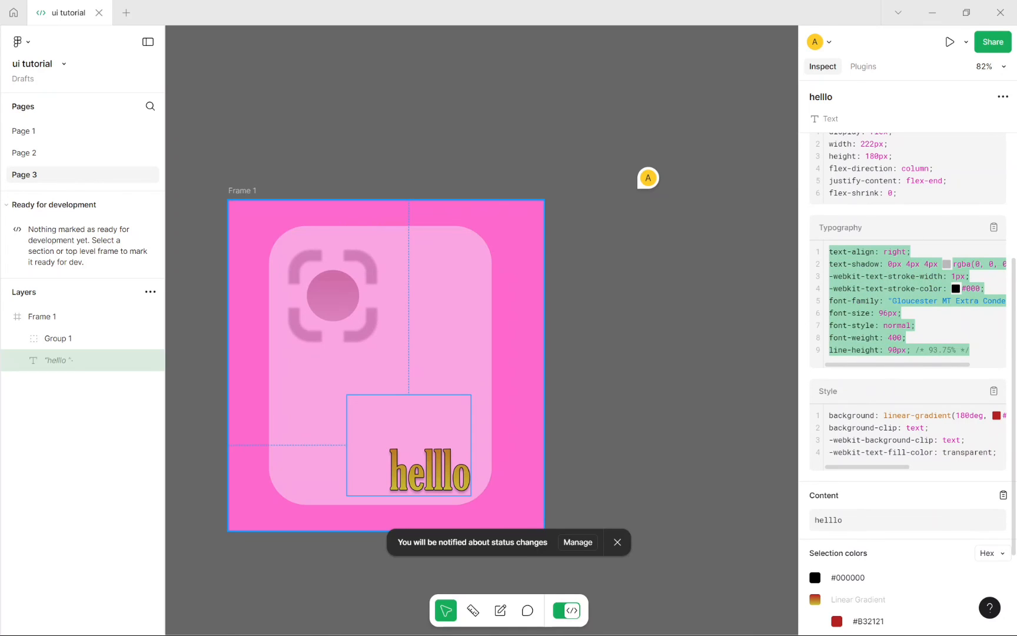
pyautogui.click(883, 313)
pyautogui.scroll(4, 883, 313)
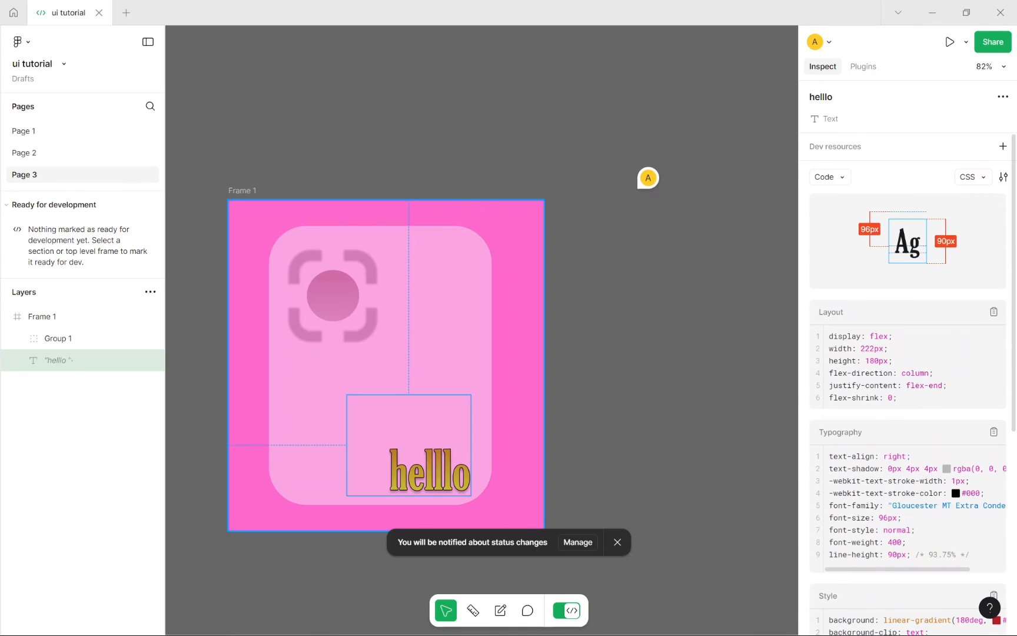
pyautogui.click(567, 617)
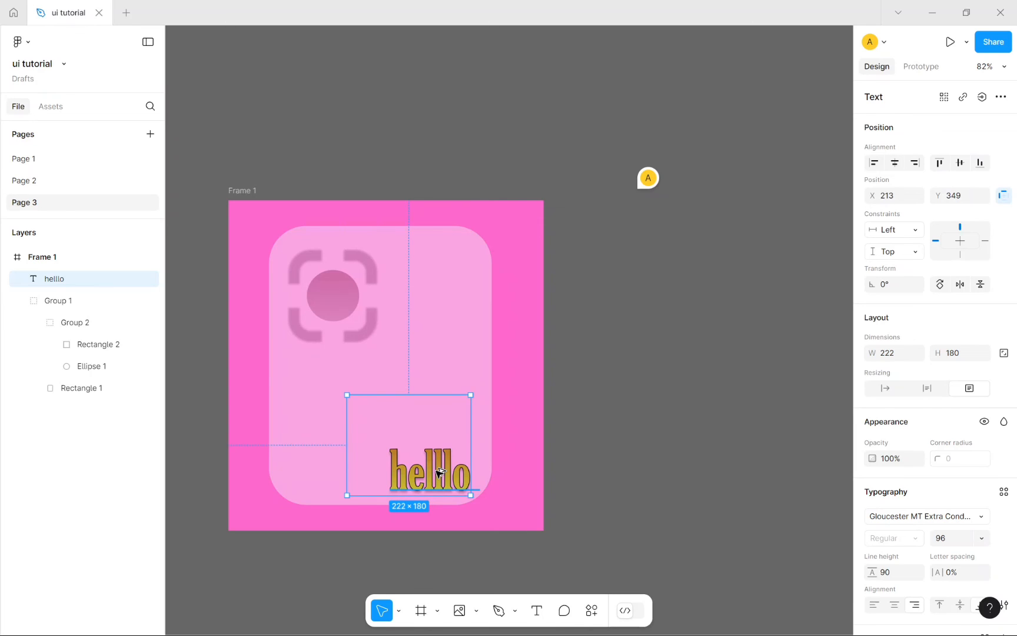
# Step: Duplicate the hello text higher up on the pink card
pyautogui.keyDown('alt'); pyautogui.moveTo(438, 471); pyautogui.dragTo(326, 414); pyautogui.keyUp('alt')
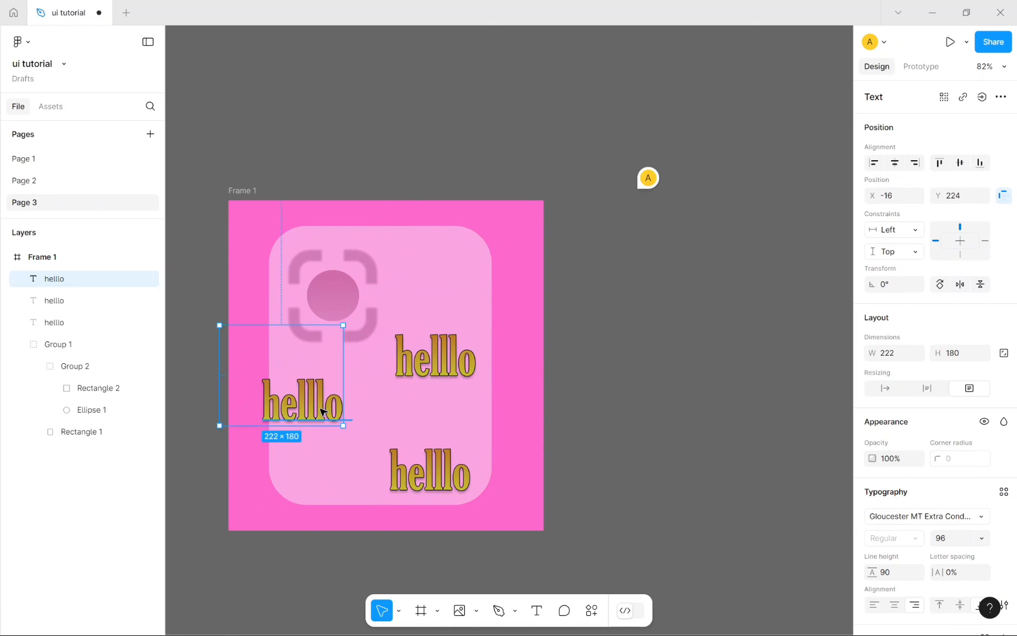
# Step: Place the third hello copy on the card's left and duplicate Frame 1 as Frame 2
pyautogui.click(267, 188)
pyautogui.click(234, 199)
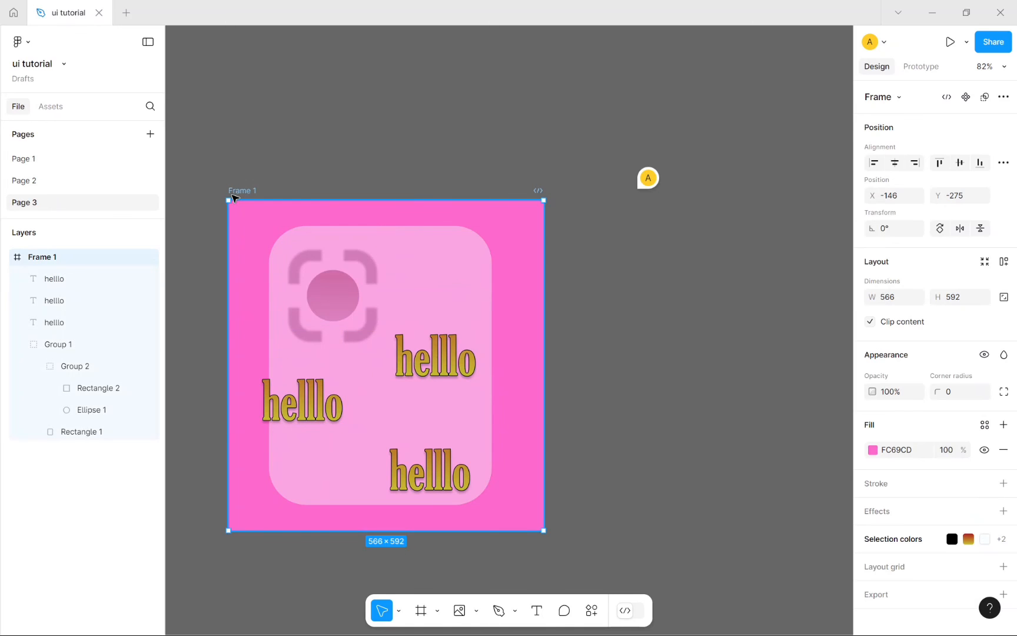
pyautogui.keyDown('alt'); pyautogui.moveTo(234, 198); pyautogui.dragTo(575, 227); pyautogui.keyUp('alt')
pyautogui.click(681, 114)
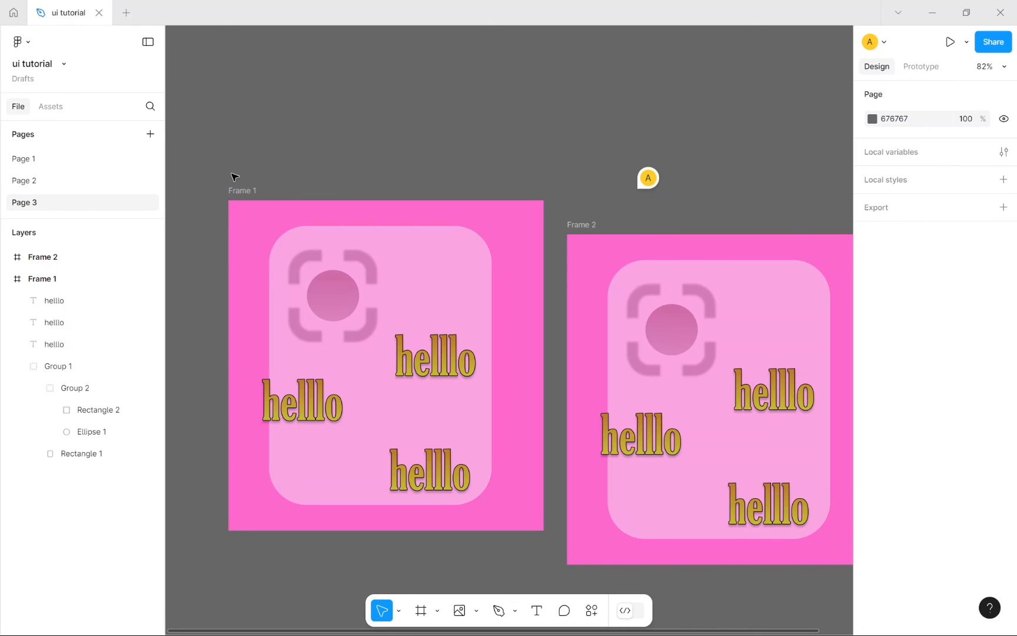
# Step: On Page 3, align Frame 2 level beside Frame 1 and move the comment pin aside
pyautogui.moveTo(234, 177); pyautogui.dragTo(631, 449)
pyautogui.click(651, 525)
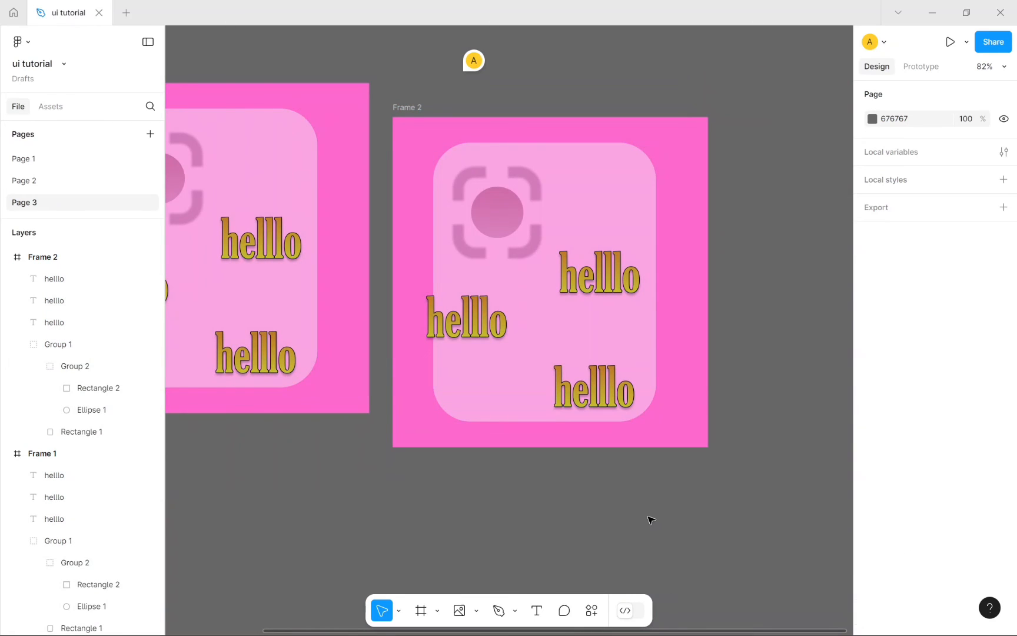
pyautogui.scroll(-5, 633, 568)
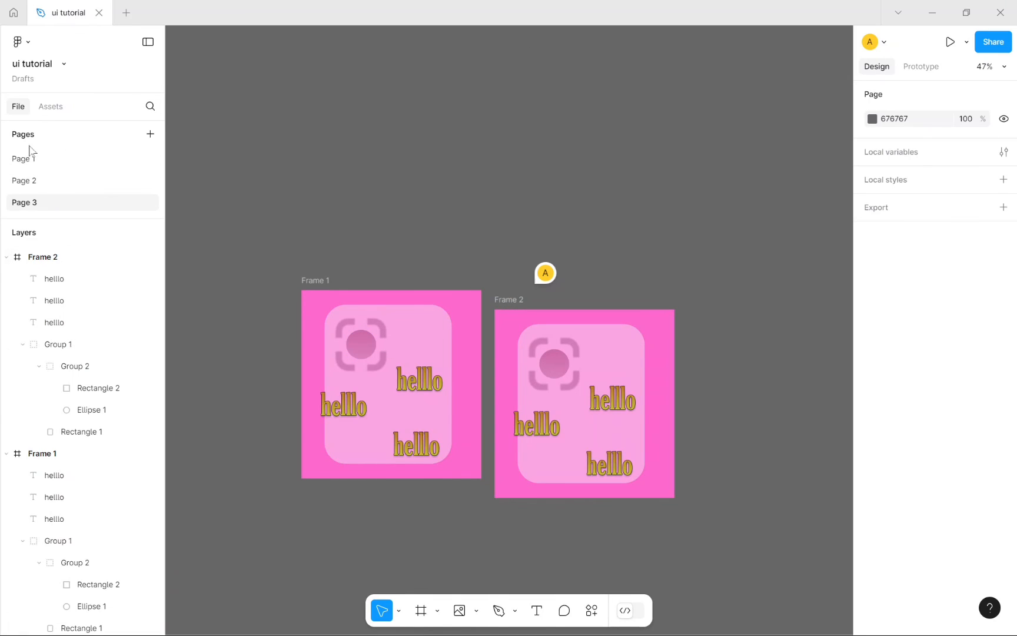
pyautogui.click(71, 186)
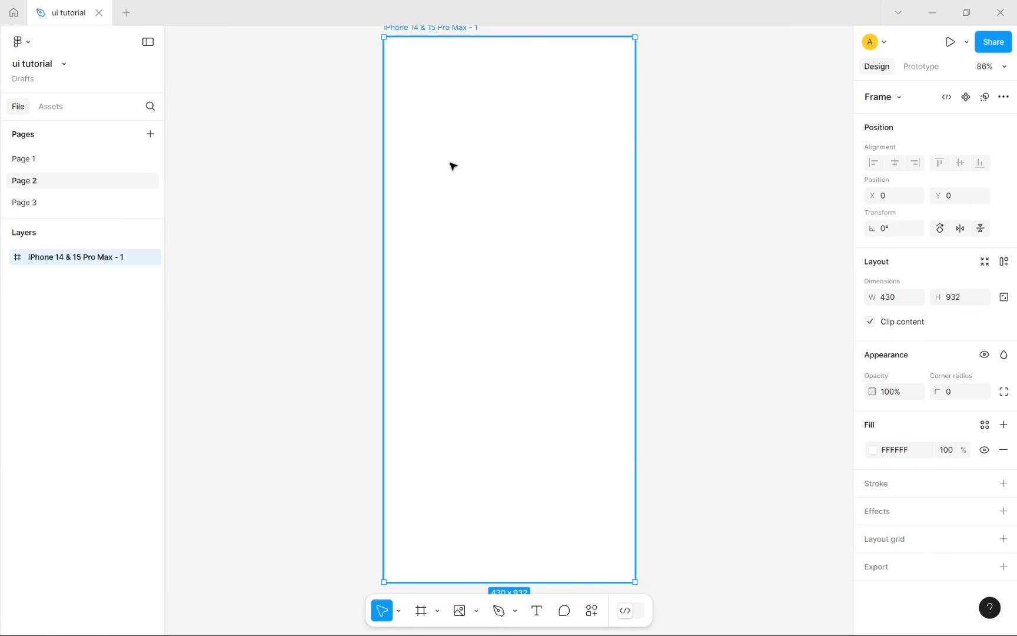
pyautogui.click(45, 202)
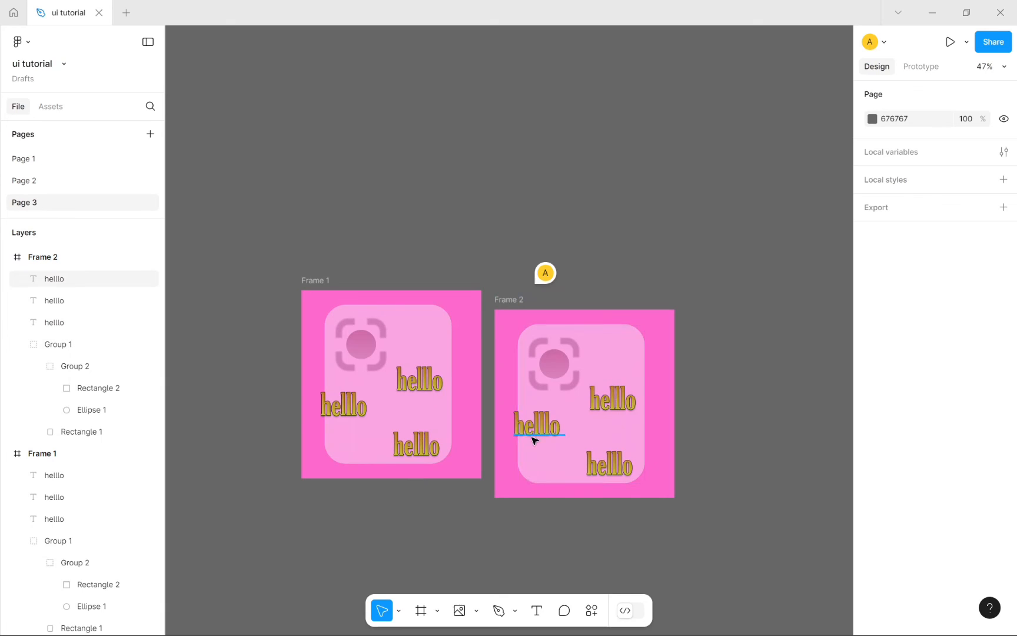
pyautogui.moveTo(509, 302); pyautogui.dragTo(602, 146)
pyautogui.moveTo(559, 310)
pyautogui.click(634, 210)
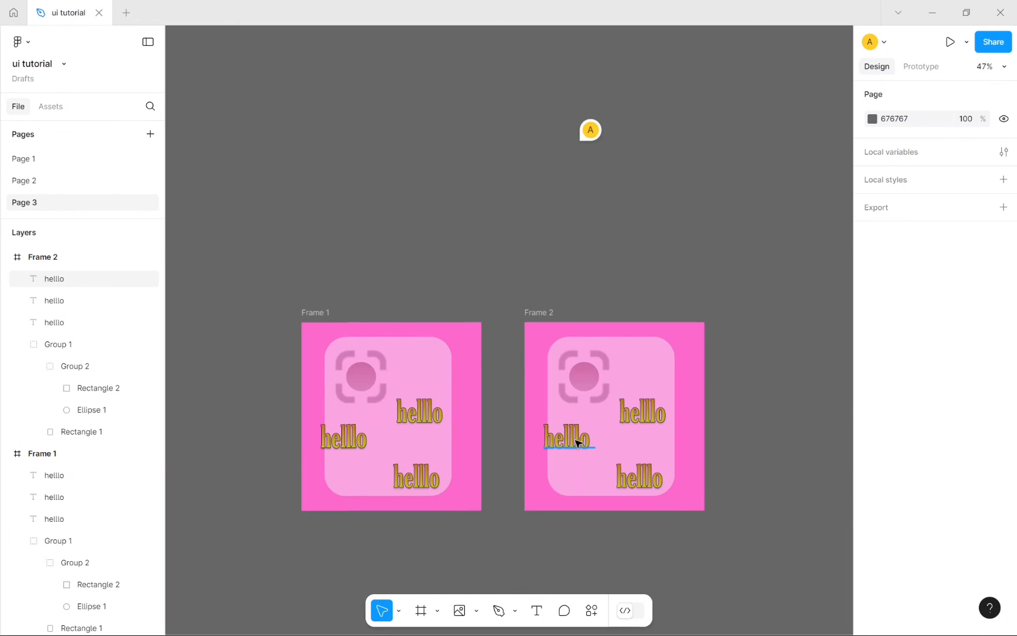
# Step: Move Frame 2's left hello text right so all three form one vertical column
pyautogui.moveTo(576, 442); pyautogui.dragTo(647, 484)
pyautogui.moveTo(640, 444); pyautogui.dragTo(637, 415)
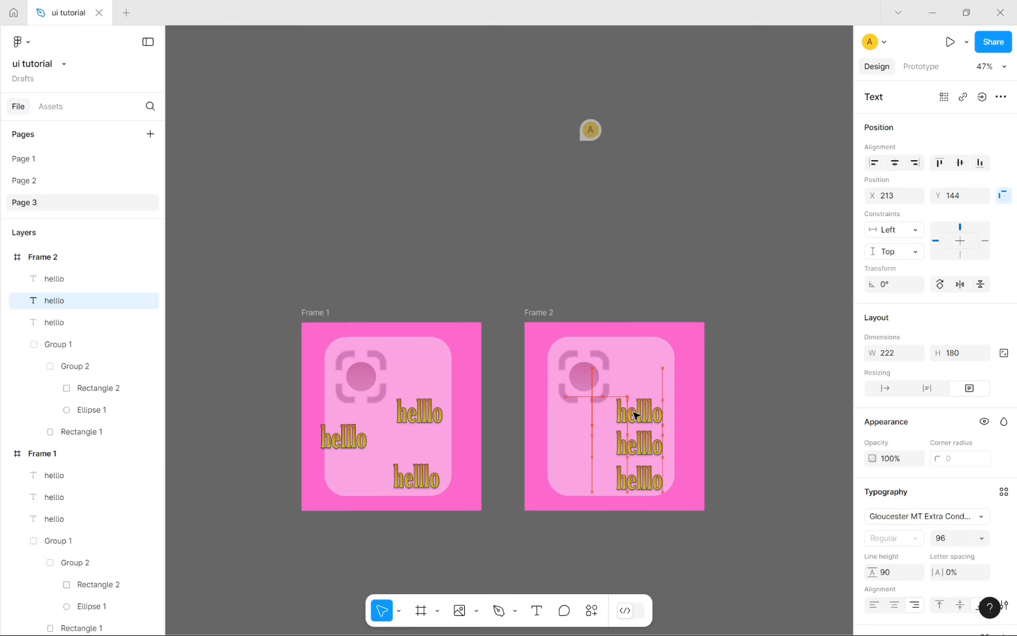
pyautogui.click(724, 283)
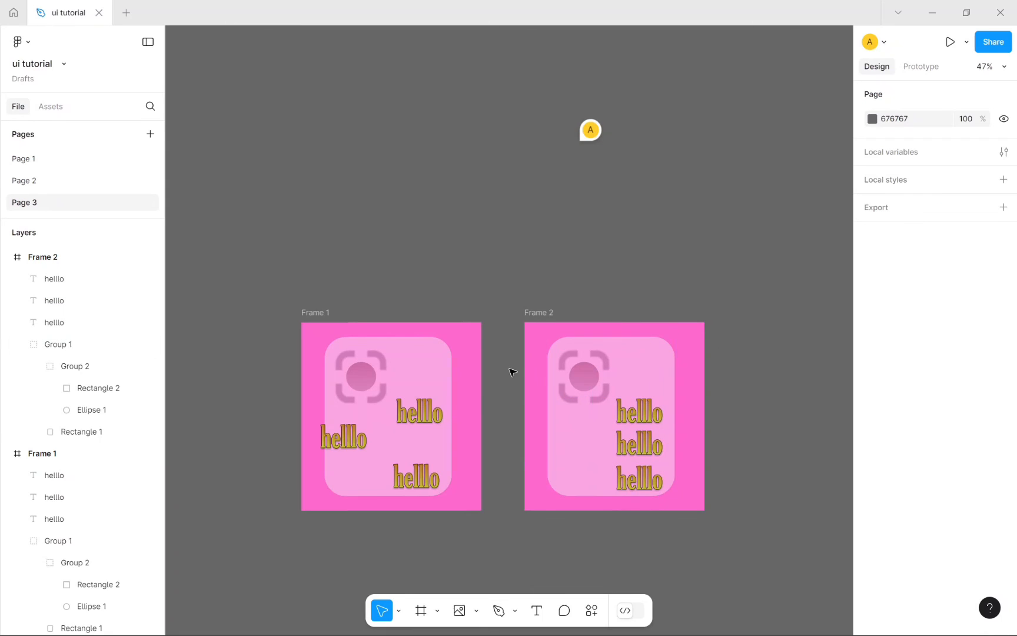
pyautogui.click(362, 375)
pyautogui.click(365, 379)
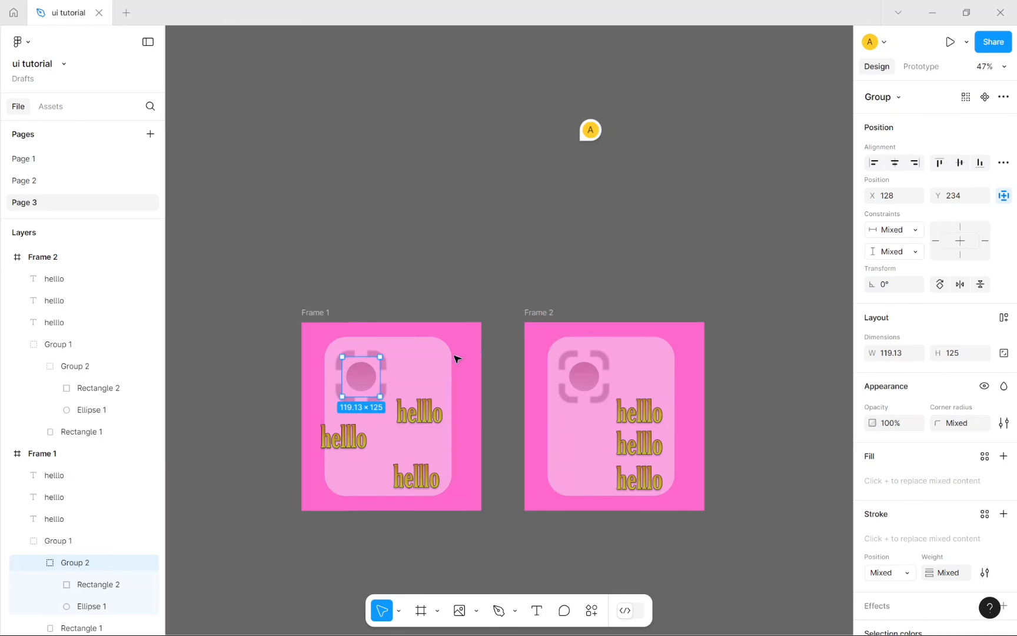
# Step: Select the lens group (Group 2) inside Frame 1's card
pyautogui.click(481, 246)
pyautogui.doubleClick(365, 384)
pyautogui.click(347, 226)
pyautogui.click(359, 370)
pyautogui.doubleClick(360, 373)
# Step: Add a prototype interaction to the lens with the action Navigate to
pyautogui.click(924, 68)
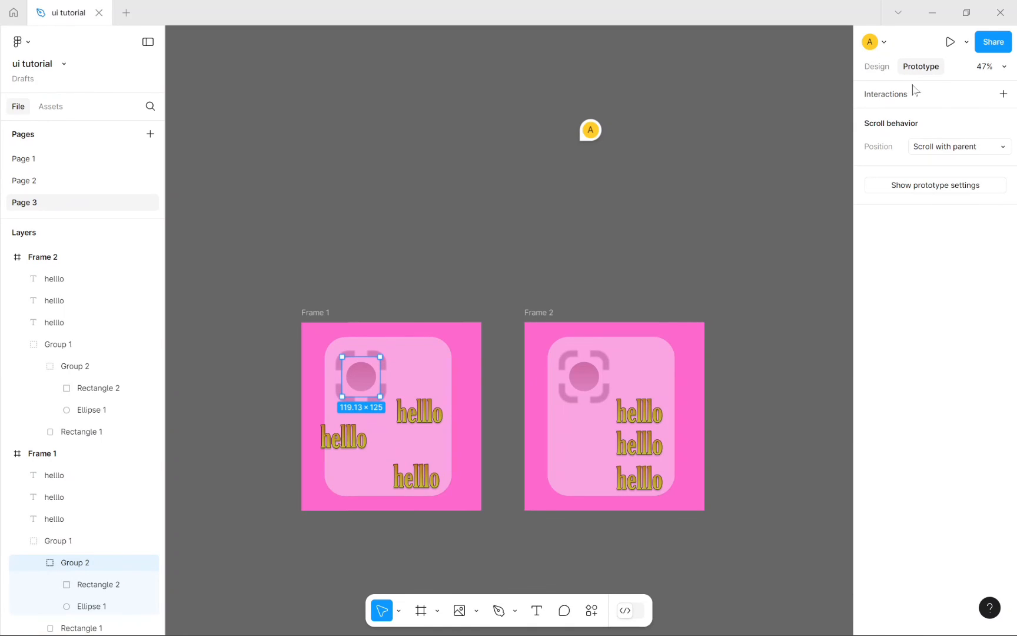
pyautogui.click(917, 96)
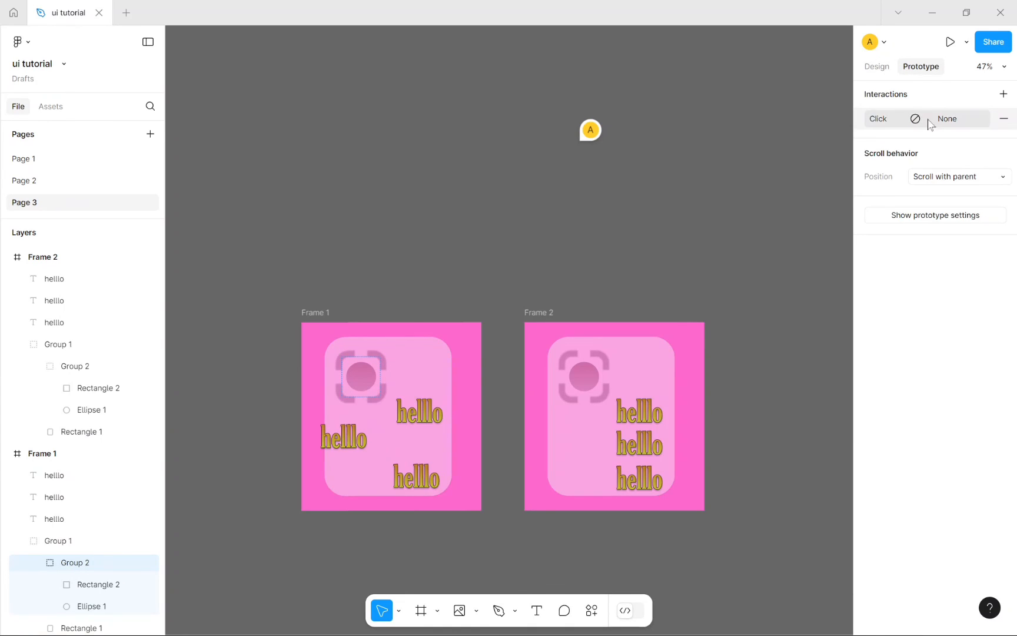
pyautogui.click(927, 118)
pyautogui.click(775, 185)
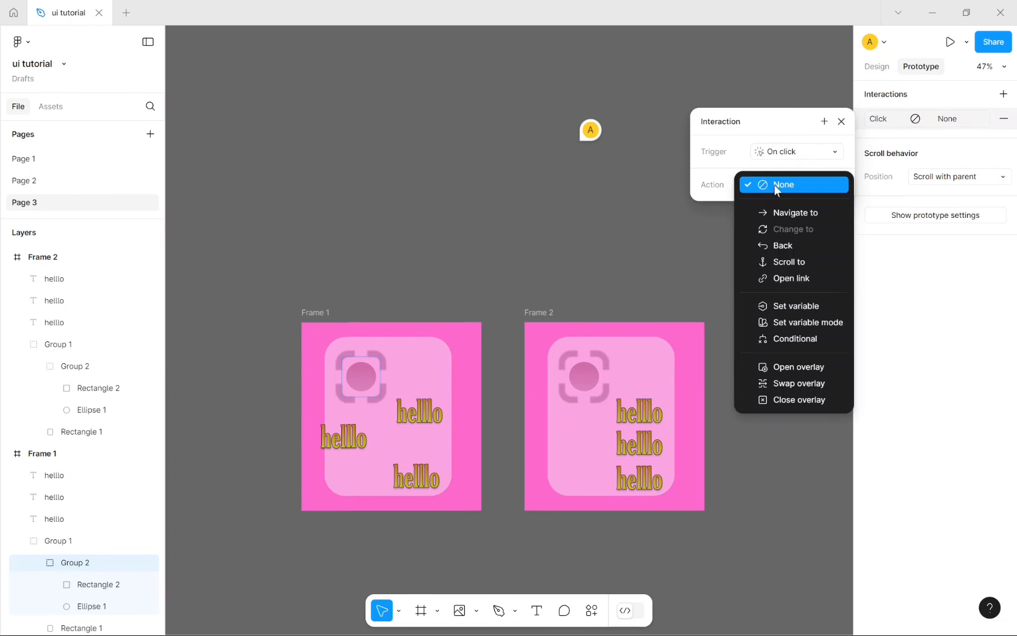
pyautogui.click(785, 215)
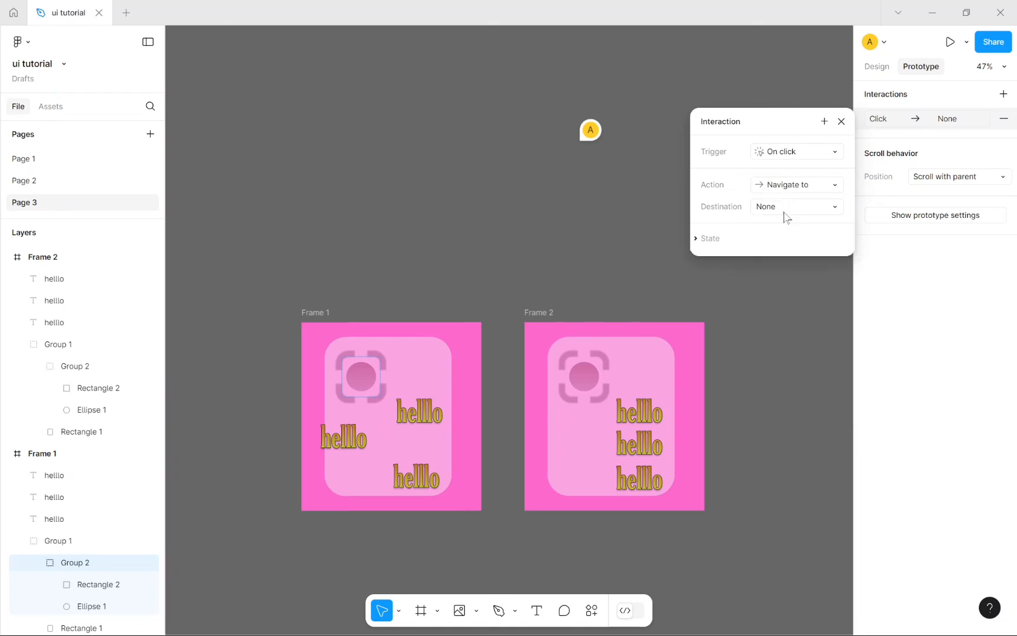
pyautogui.click(482, 342)
pyautogui.click(360, 385)
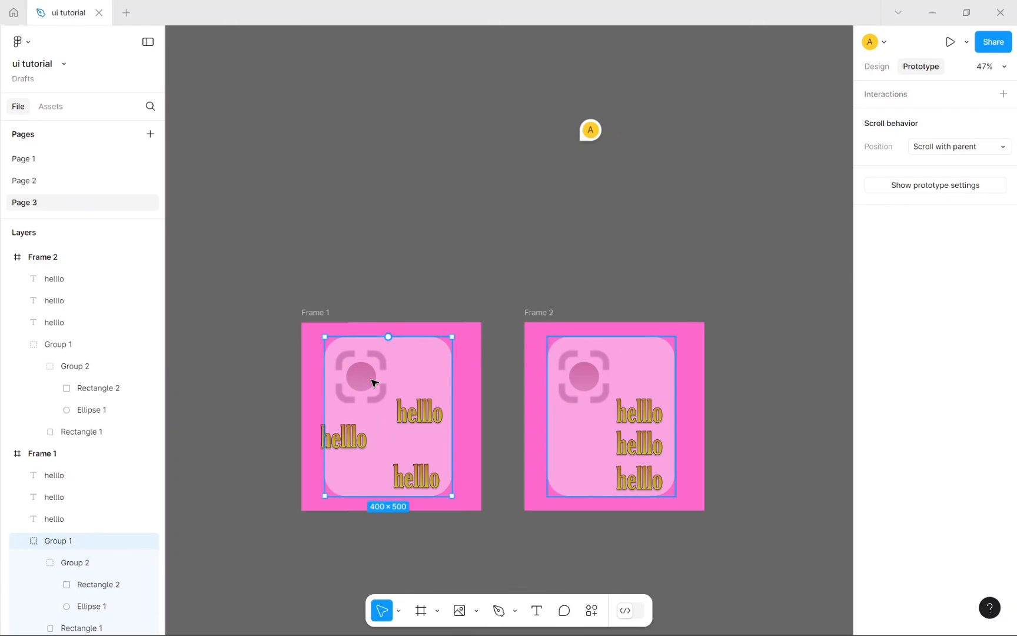
# Step: Connect the lens to Frame 2, delete the empty interaction, and trigger it On click
pyautogui.doubleClick(372, 382)
pyautogui.moveTo(380, 376); pyautogui.dragTo(551, 402)
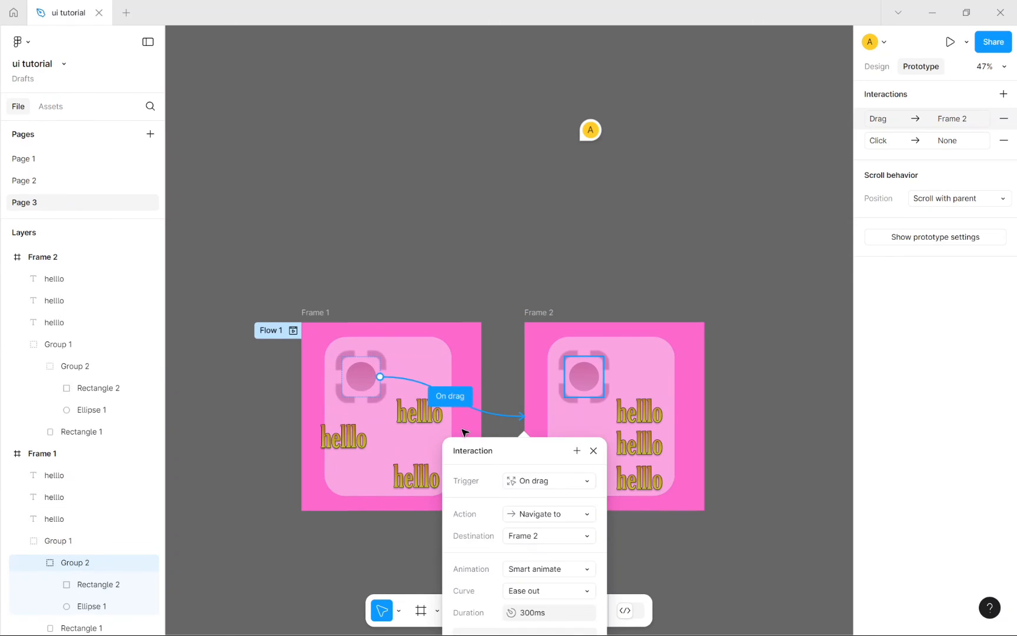
pyautogui.scroll(-1, 495, 447)
pyautogui.click(549, 474)
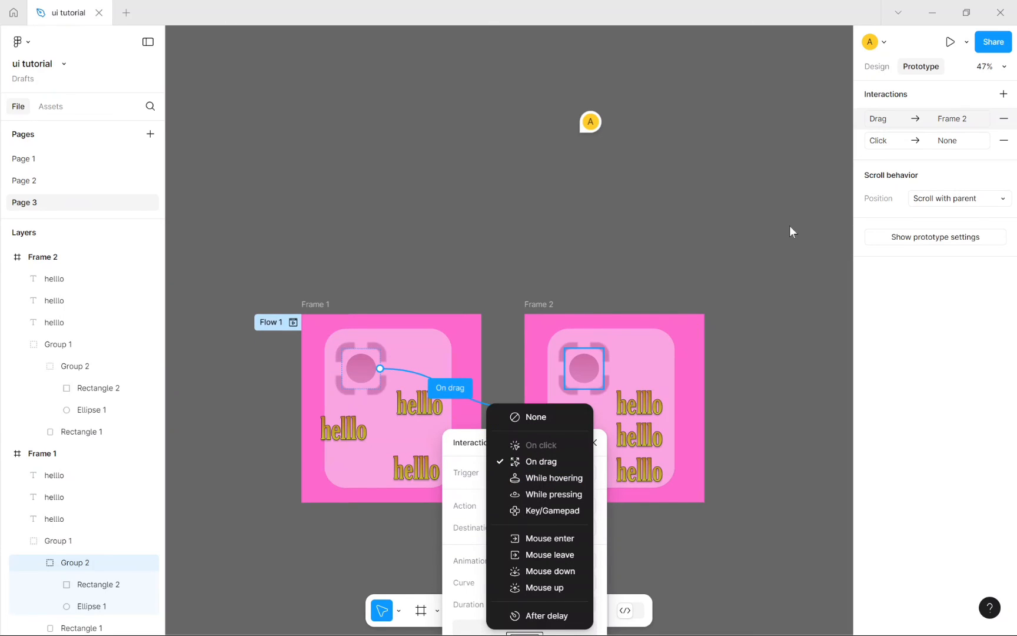
pyautogui.click(1003, 140)
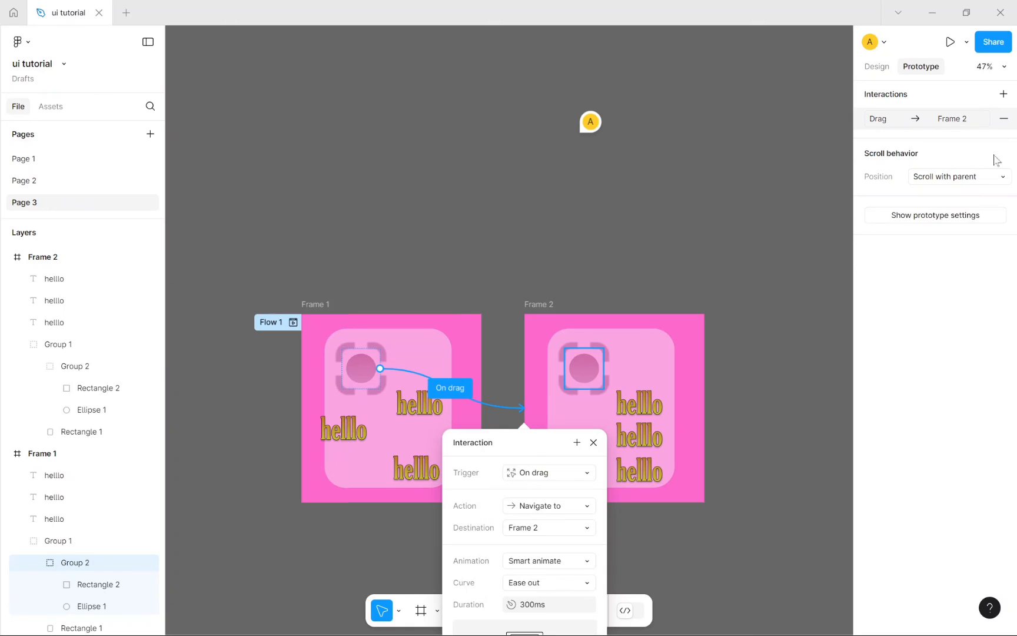
pyautogui.click(566, 472)
pyautogui.click(556, 439)
pyautogui.click(447, 187)
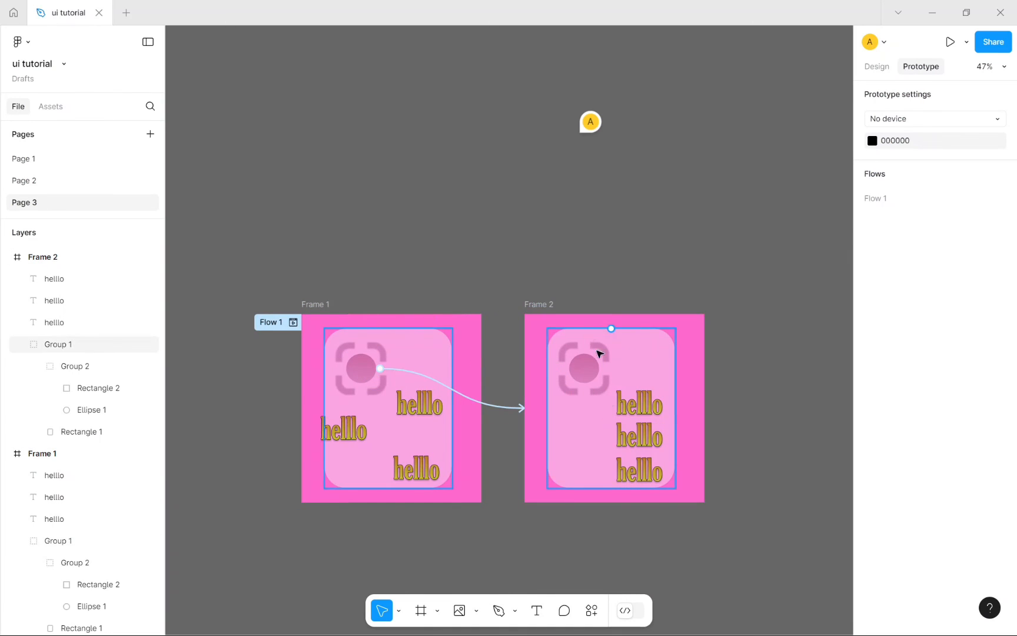
# Step: Set the lens interaction's animation to Smart animate with Ease out over 300ms
pyautogui.click(379, 369)
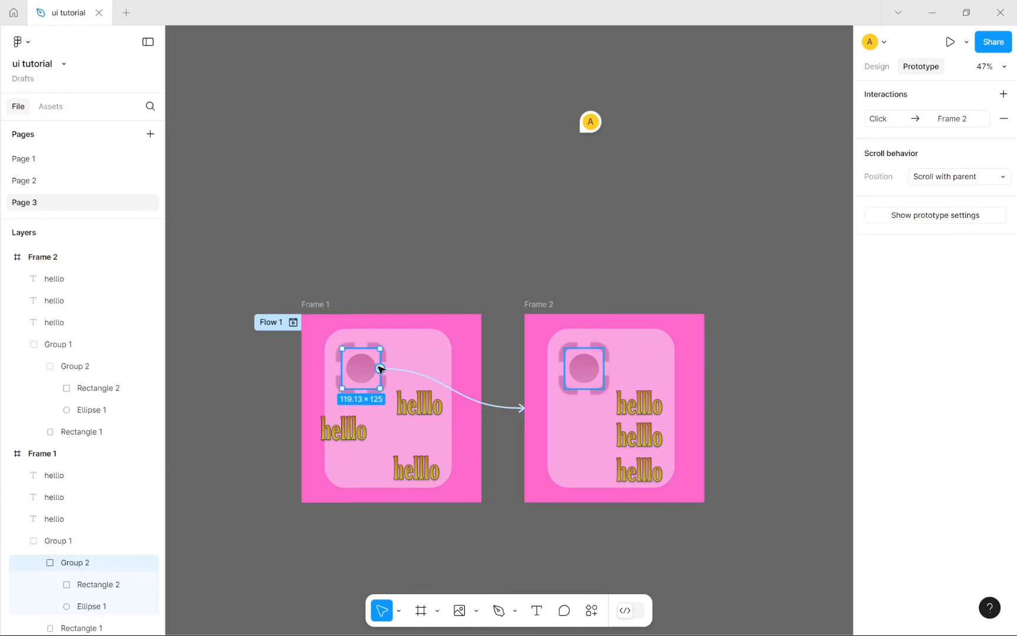
pyautogui.click(881, 121)
pyautogui.click(803, 238)
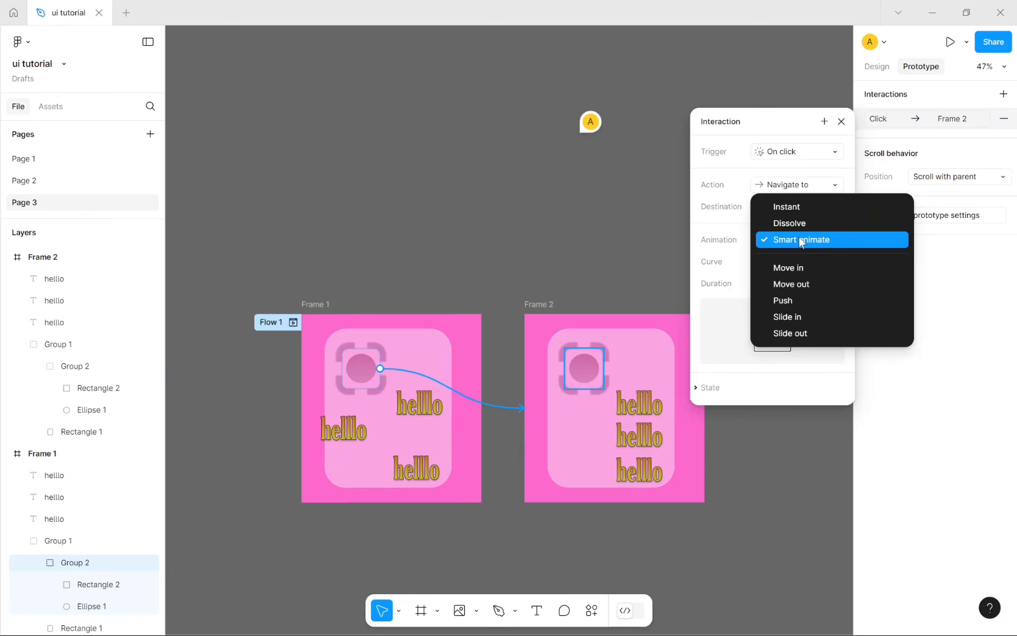
pyautogui.click(801, 240)
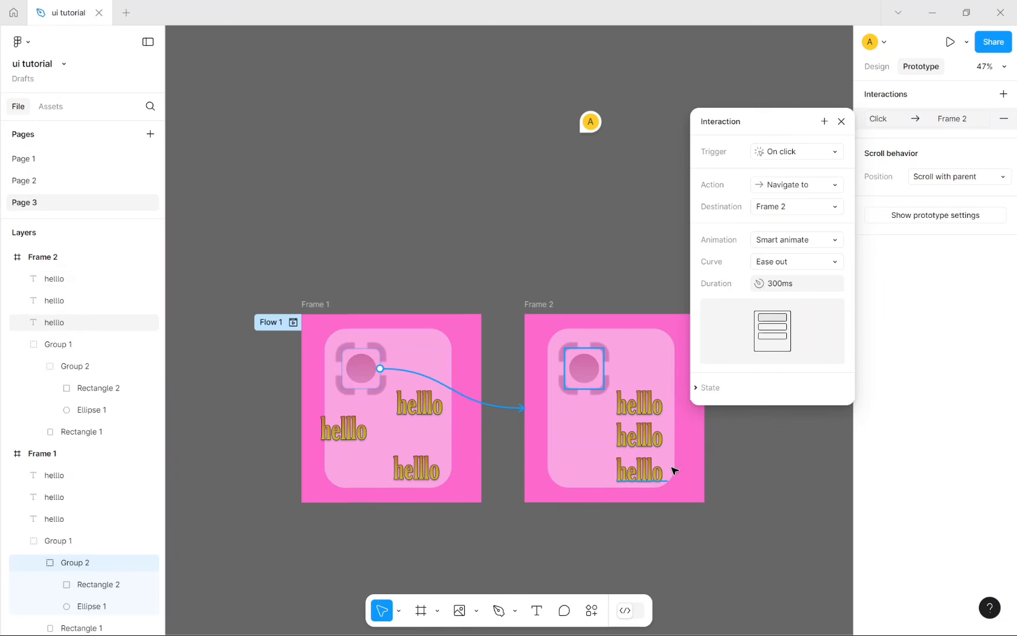
pyautogui.click(841, 122)
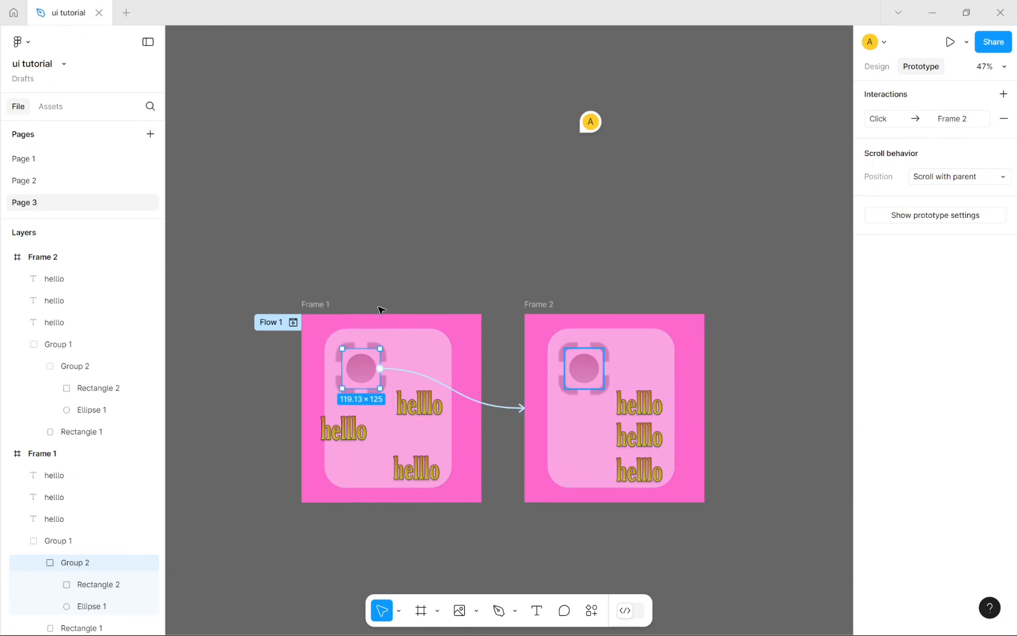
pyautogui.click(320, 304)
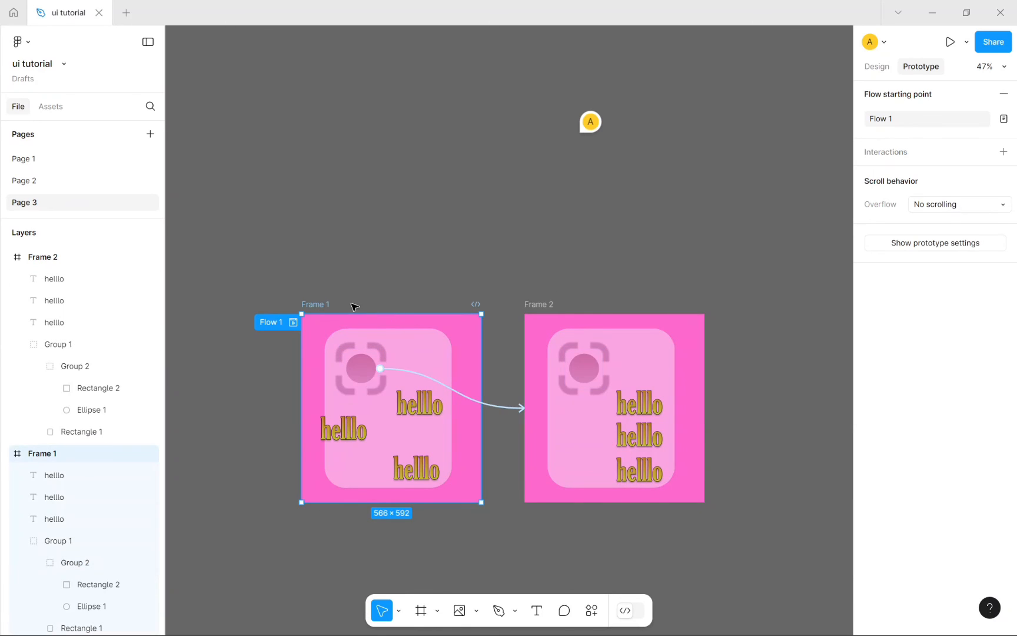
pyautogui.click(293, 323)
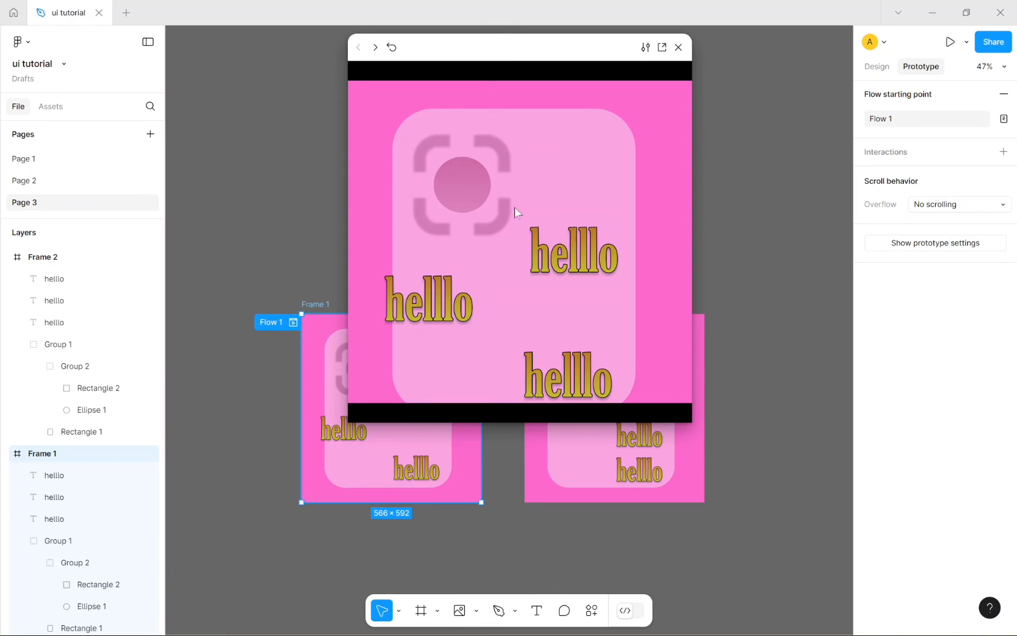
pyautogui.click(462, 188)
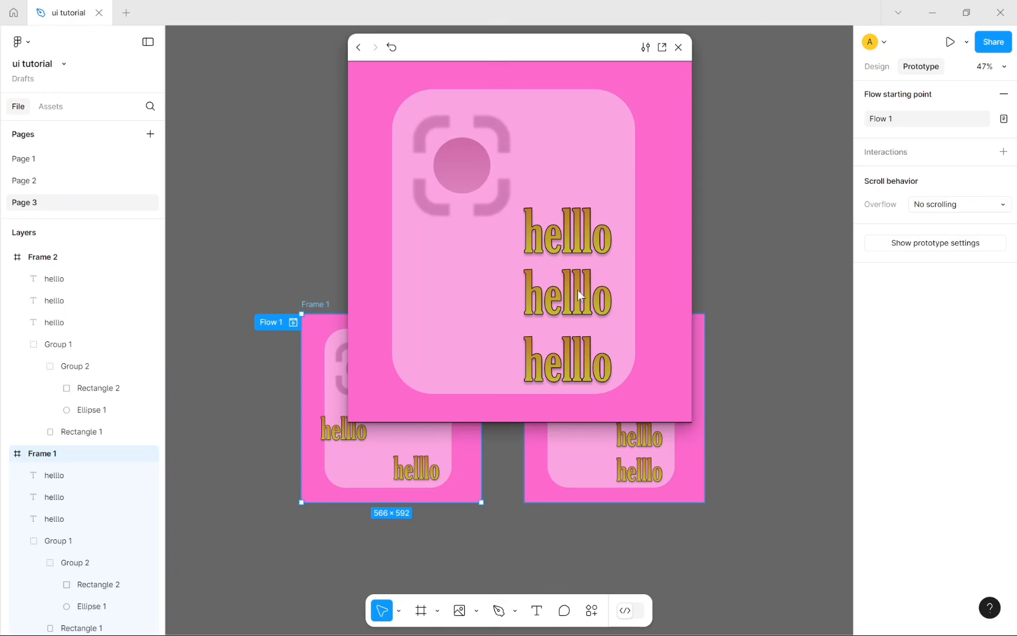
pyautogui.moveTo(560, 52); pyautogui.dragTo(886, 418)
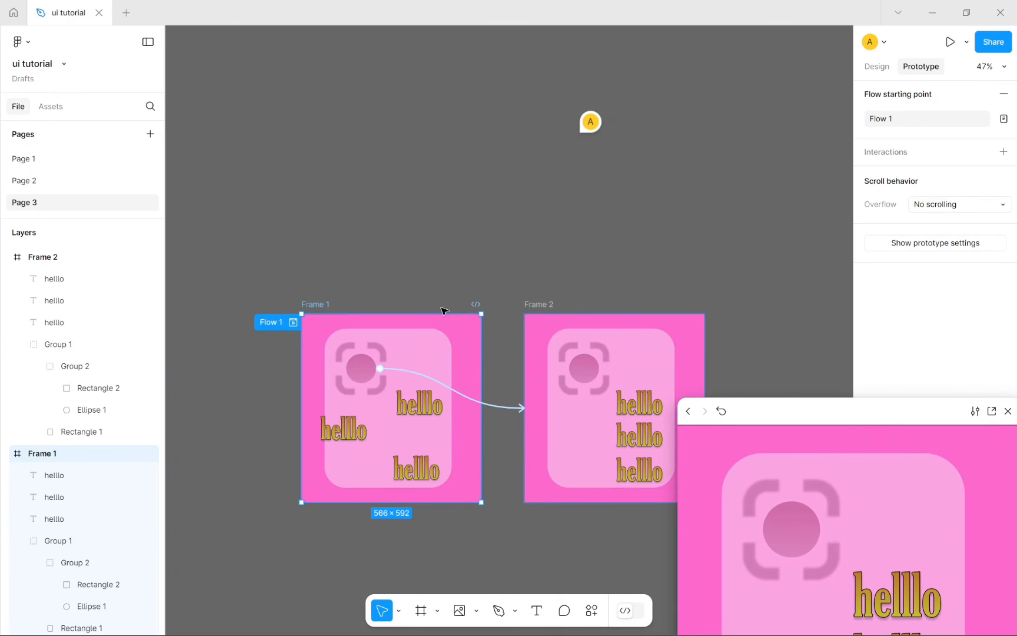
pyautogui.moveTo(779, 418); pyautogui.dragTo(596, 234)
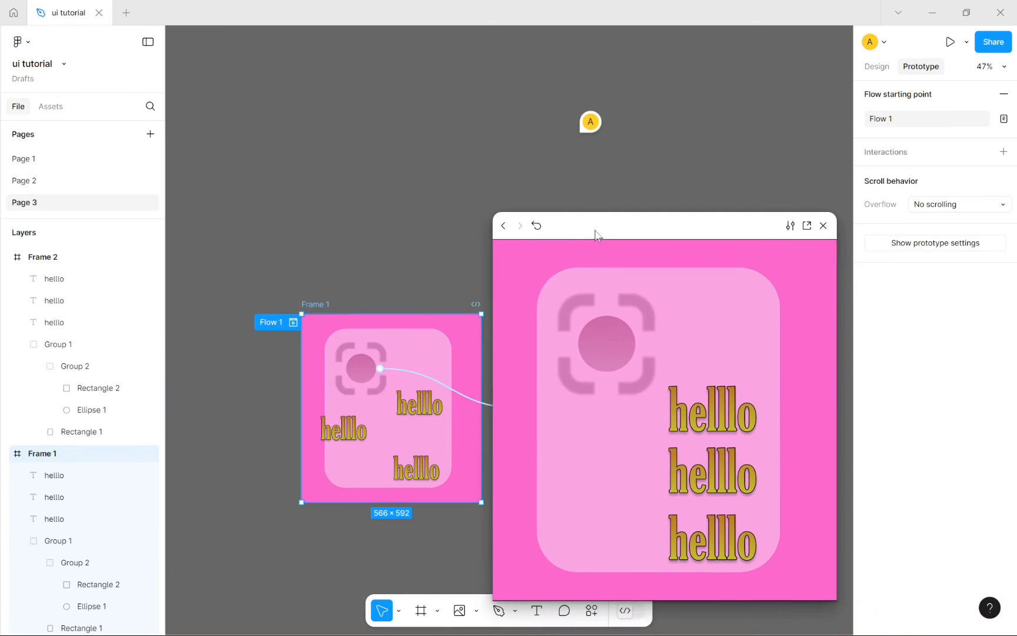
pyautogui.click(823, 225)
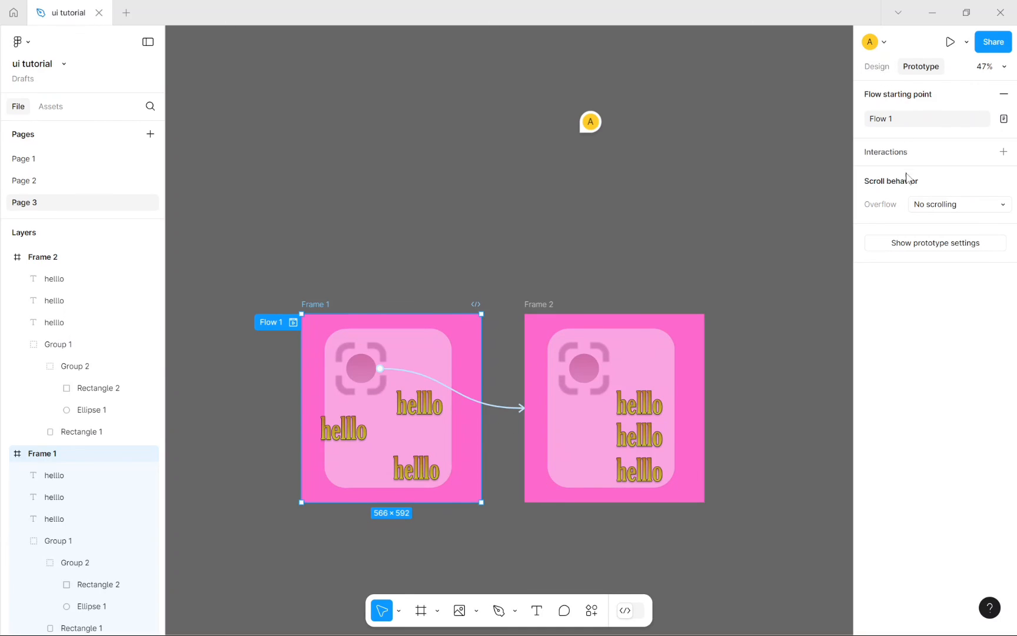
pyautogui.click(876, 66)
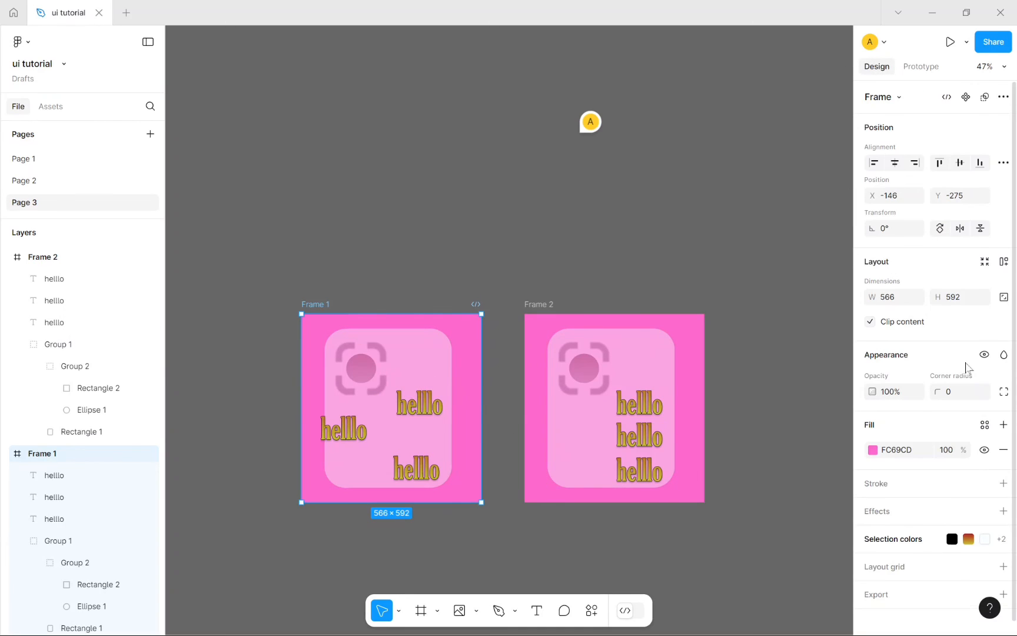
pyautogui.scroll(-1, 967, 367)
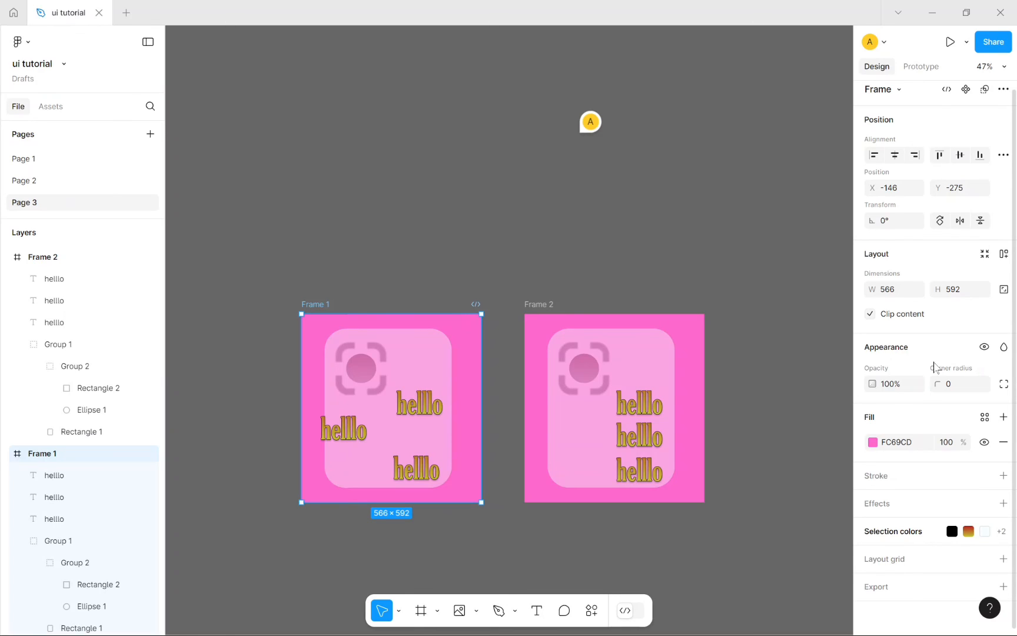
pyautogui.click(712, 203)
pyautogui.rightClick(711, 201)
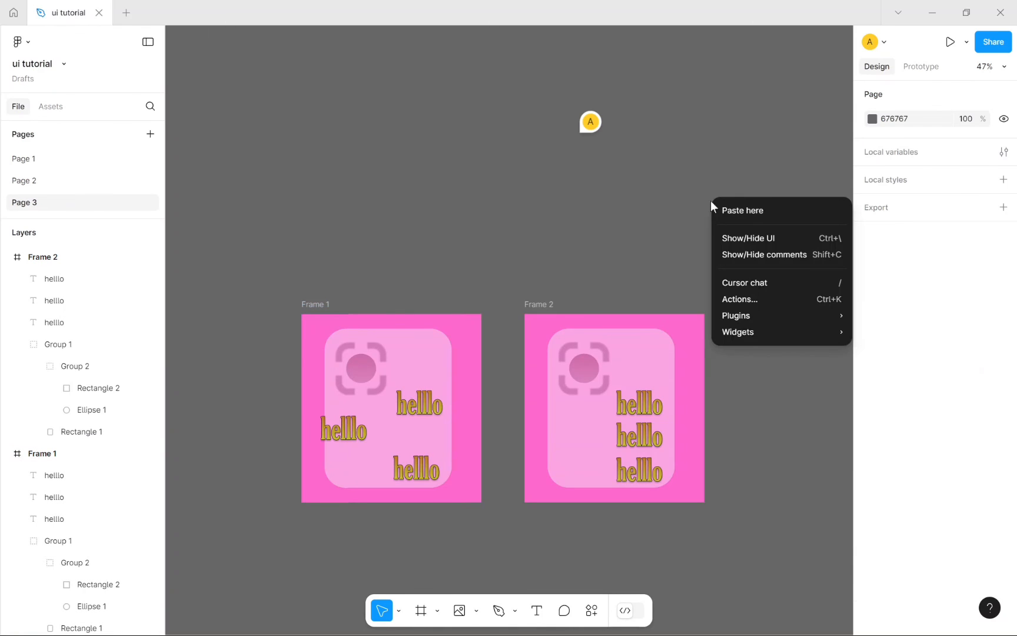